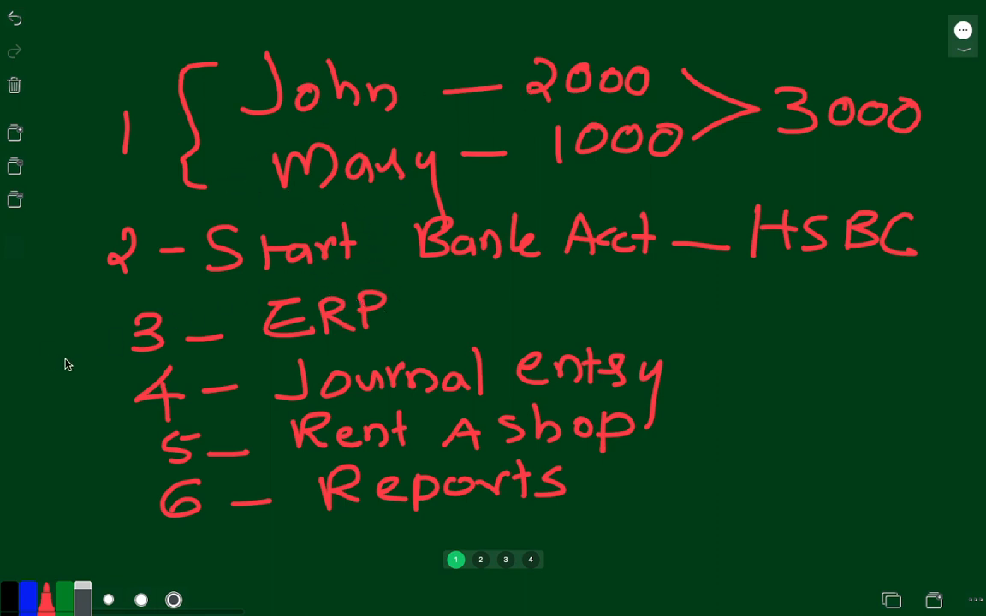
Step: Circle the '3 – ERP' step of the plan with the green highlighter
{"action": "key", "text": "ctrl+alt+z"}
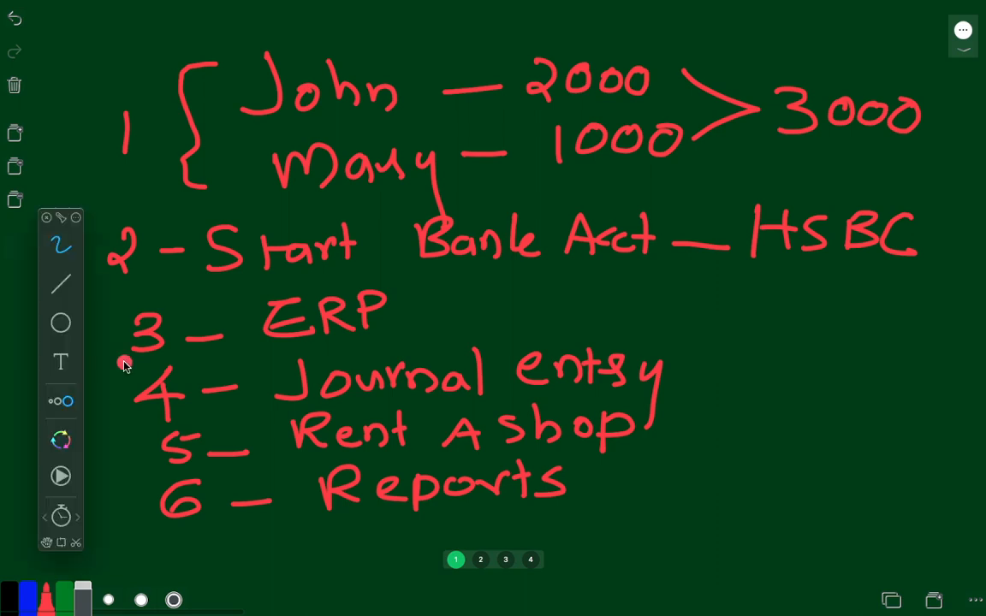
{"action": "mouse_move", "coordinate": [437, 279]}
{"action": "left_mouse_down"}
{"action": "mouse_move", "coordinate": [370, 270]}
{"action": "mouse_move", "coordinate": [110, 286]}
{"action": "mouse_move", "coordinate": [312, 352]}
{"action": "mouse_move", "coordinate": [394, 276]}
{"action": "left_mouse_up"}
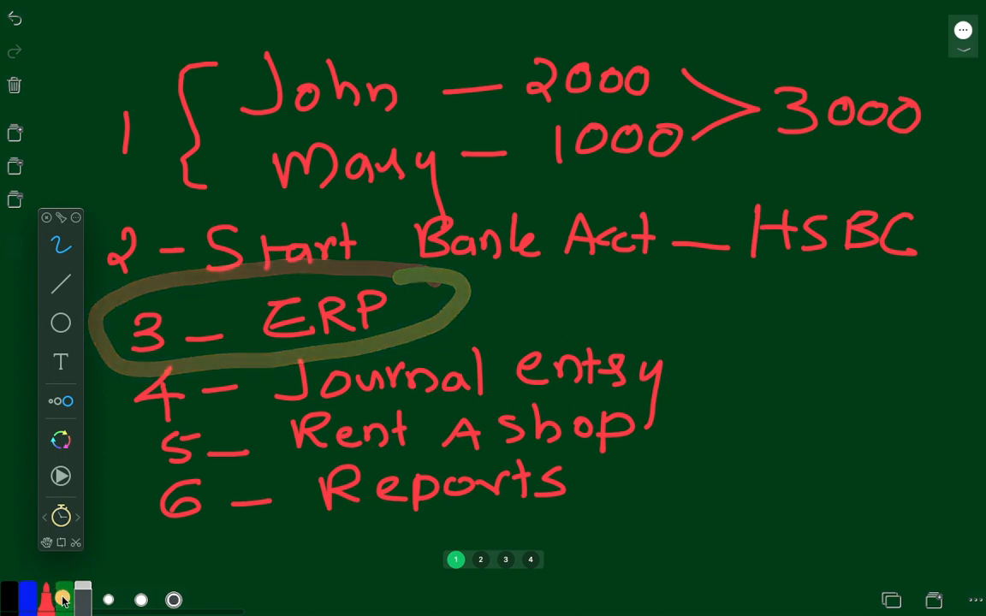
{"action": "mouse_move", "coordinate": [418, 283]}
{"action": "left_mouse_down"}
{"action": "mouse_move", "coordinate": [209, 275]}
{"action": "mouse_move", "coordinate": [138, 376]}
{"action": "mouse_move", "coordinate": [409, 313]}
{"action": "left_mouse_up"}
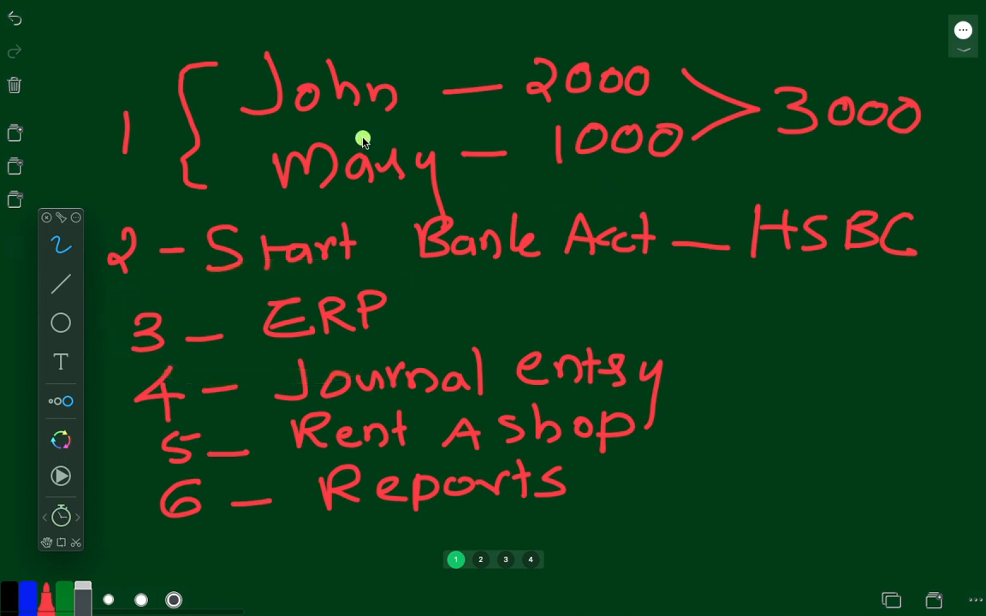
Step: Underline John – 2000, Mary – 1000 and the HSBC line, and mark Journal entry
{"action": "left_click_drag", "start_coordinate": [313, 103], "coordinate": [575, 98]}
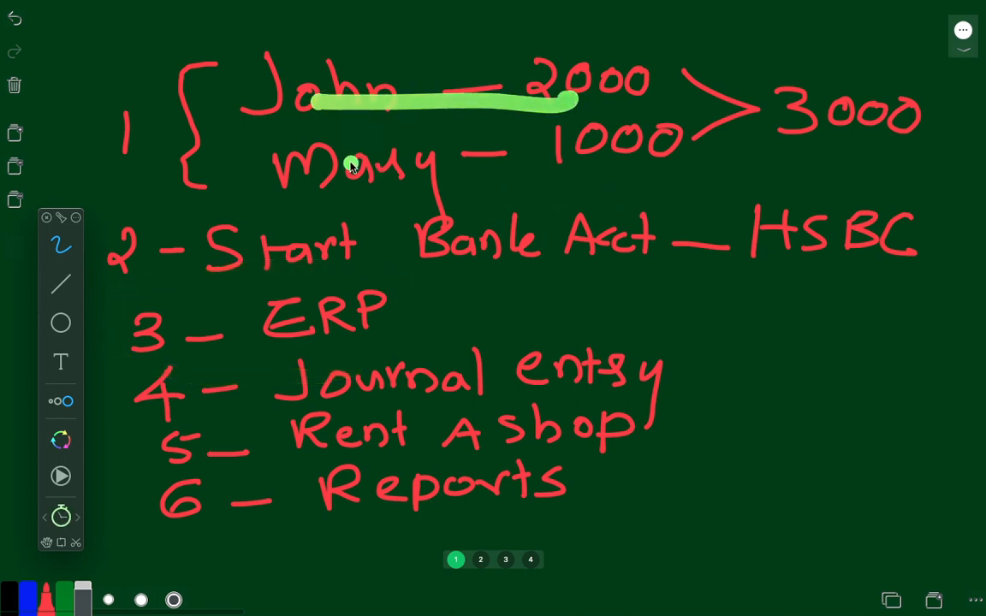
{"action": "left_click_drag", "start_coordinate": [321, 183], "coordinate": [669, 165]}
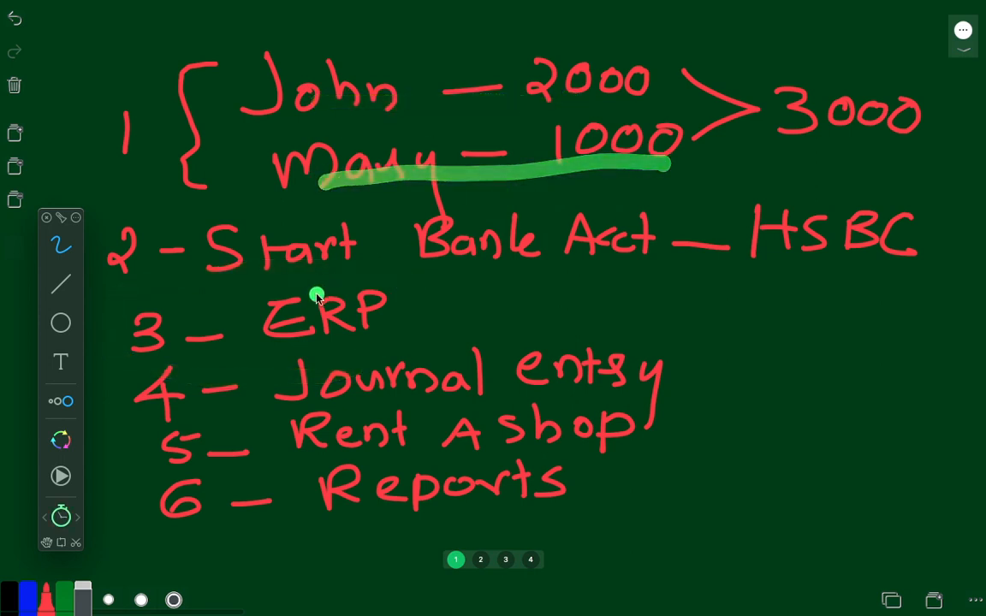
{"action": "left_click_drag", "start_coordinate": [254, 266], "coordinate": [897, 271]}
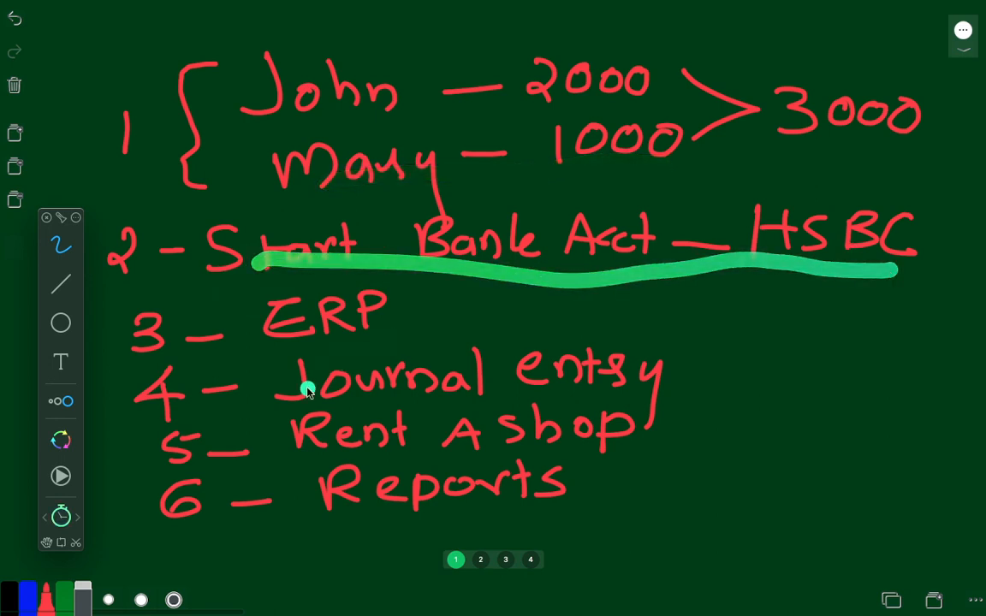
{"action": "mouse_move", "coordinate": [705, 369]}
{"action": "left_mouse_down"}
{"action": "mouse_move", "coordinate": [822, 364]}
{"action": "mouse_move", "coordinate": [809, 372]}
{"action": "left_mouse_up"}
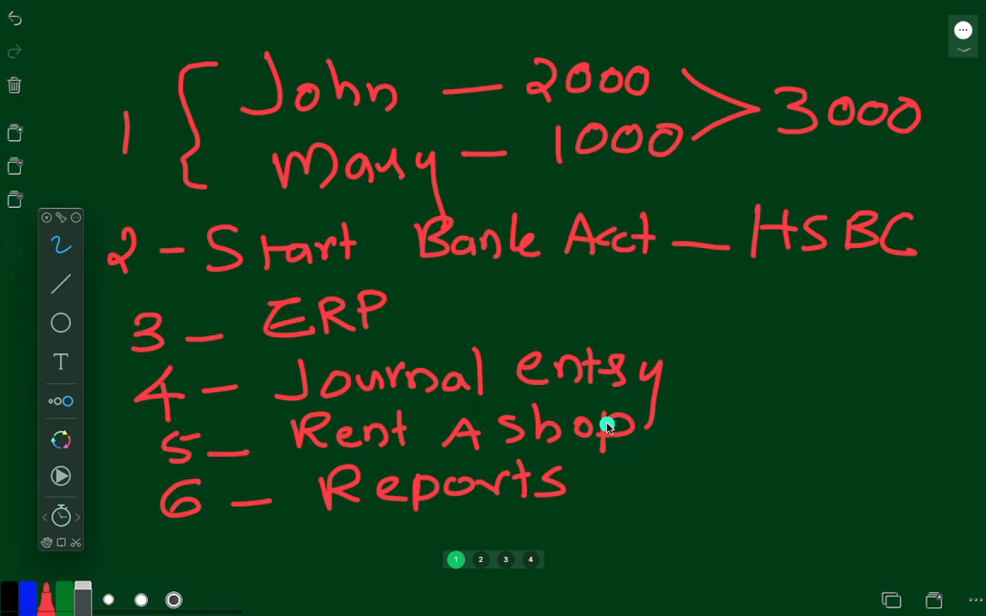
{"action": "key", "text": "super+Tab"}
Step: Bring the Chrome window with the Frappe site to the front
{"action": "key", "text": "super+Tab"}
{"action": "key", "text": "super+Tab"}
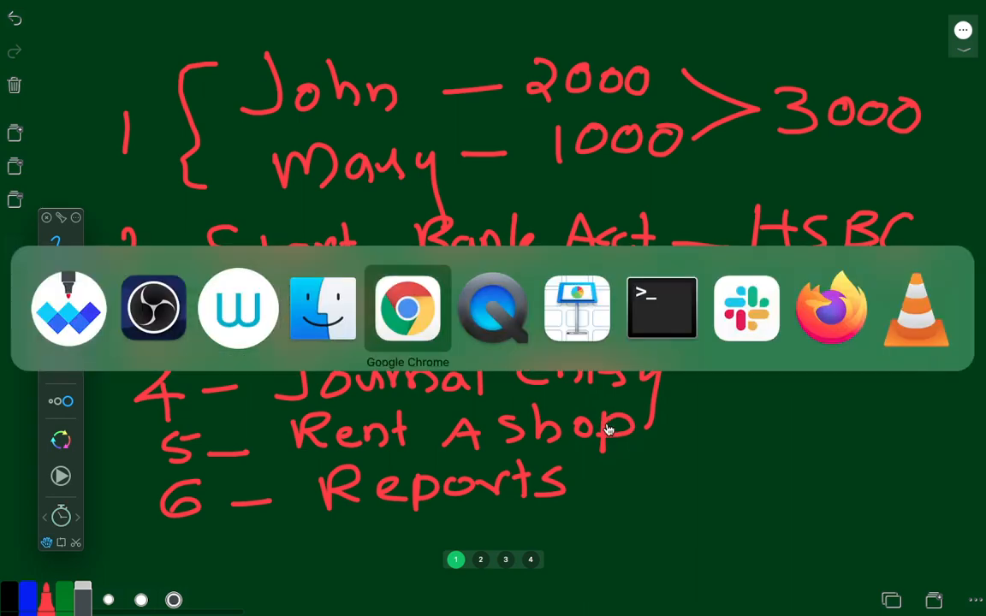
{"action": "key", "text": "super+Tab"}
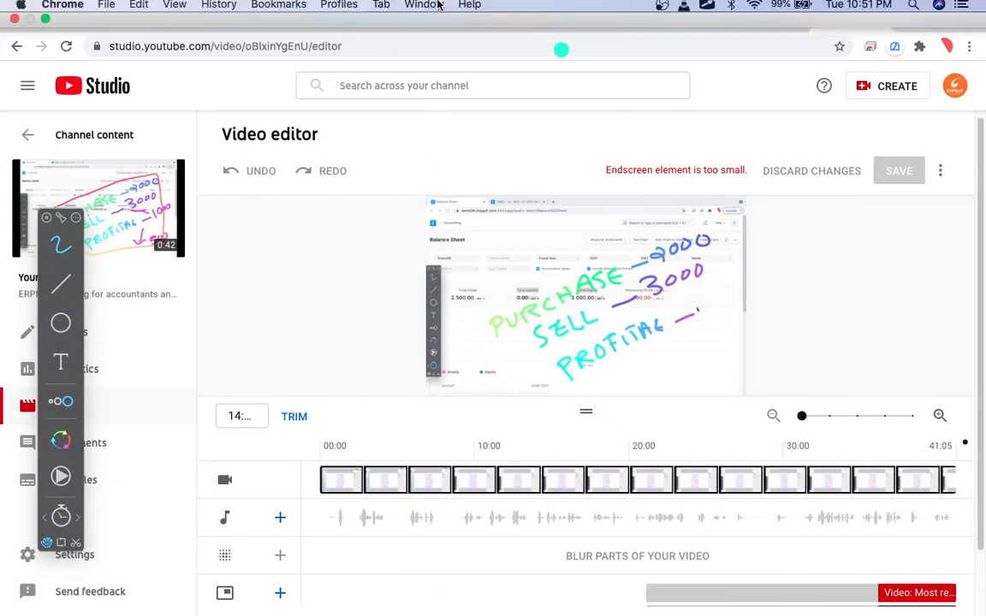
{"action": "mouse_move", "coordinate": [452, 7]}
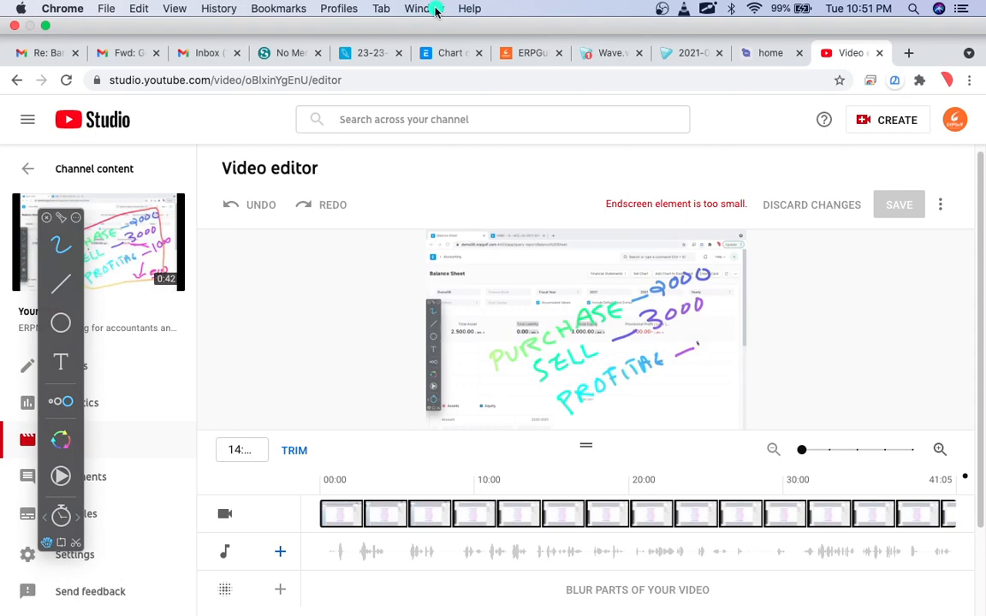
{"action": "left_click", "coordinate": [432, 9]}
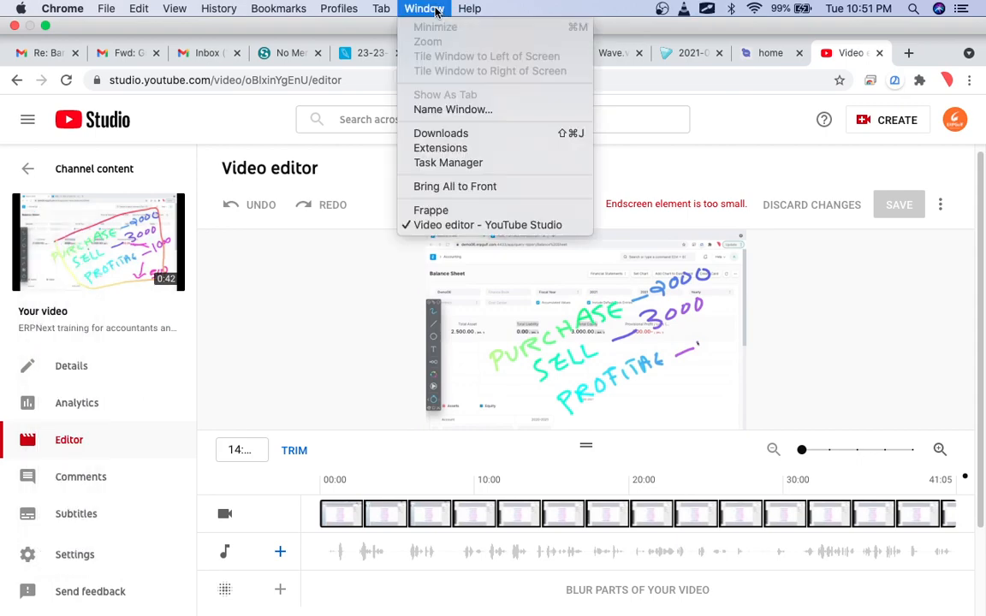
{"action": "left_click", "coordinate": [435, 211]}
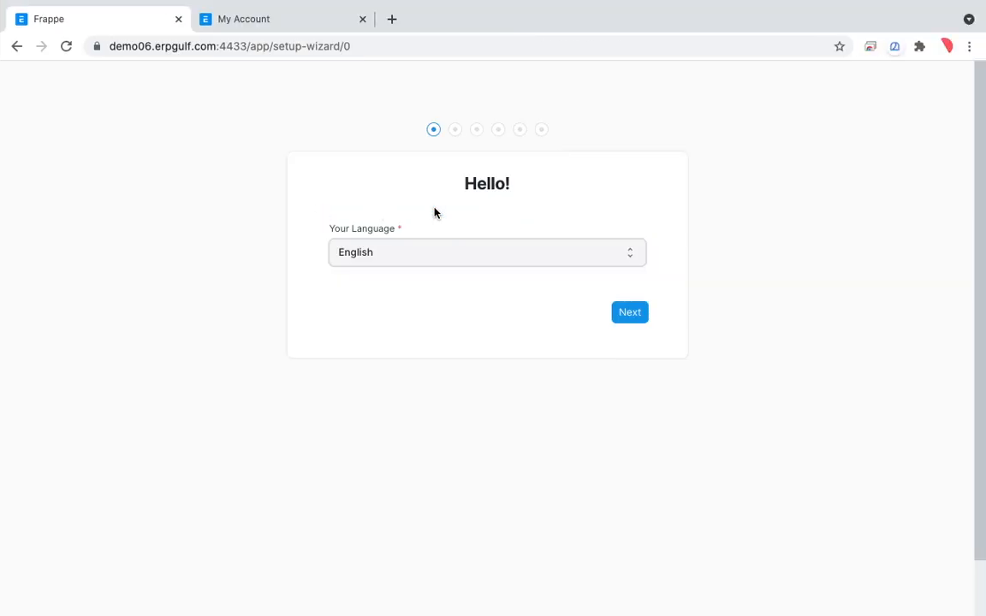
Step: Load the demo06 ERPNext site from the address bar, then enable screen drawing
{"action": "left_click", "coordinate": [319, 49]}
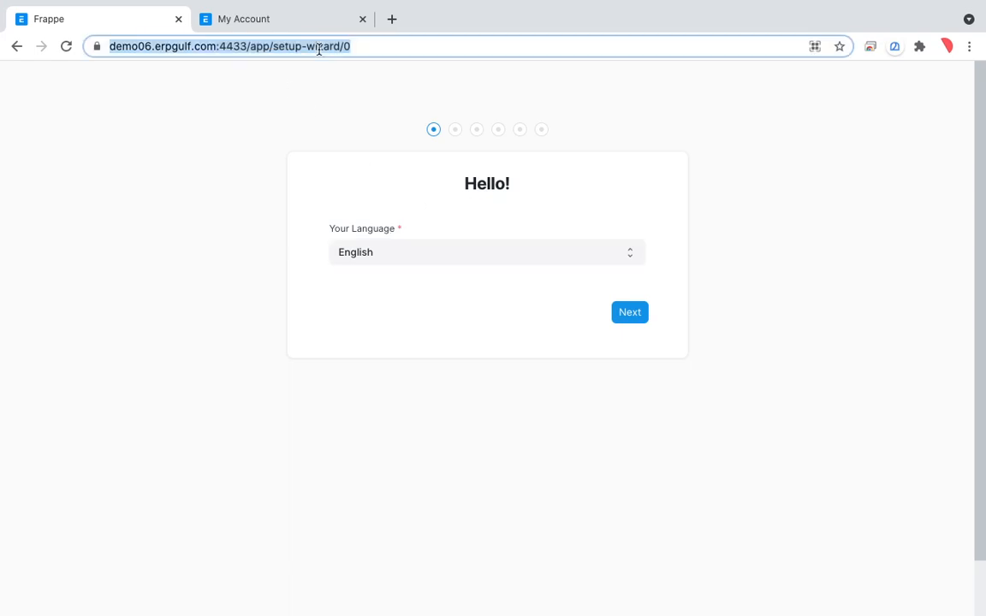
{"action": "type", "text": "demo"}
{"action": "key", "text": "Return"}
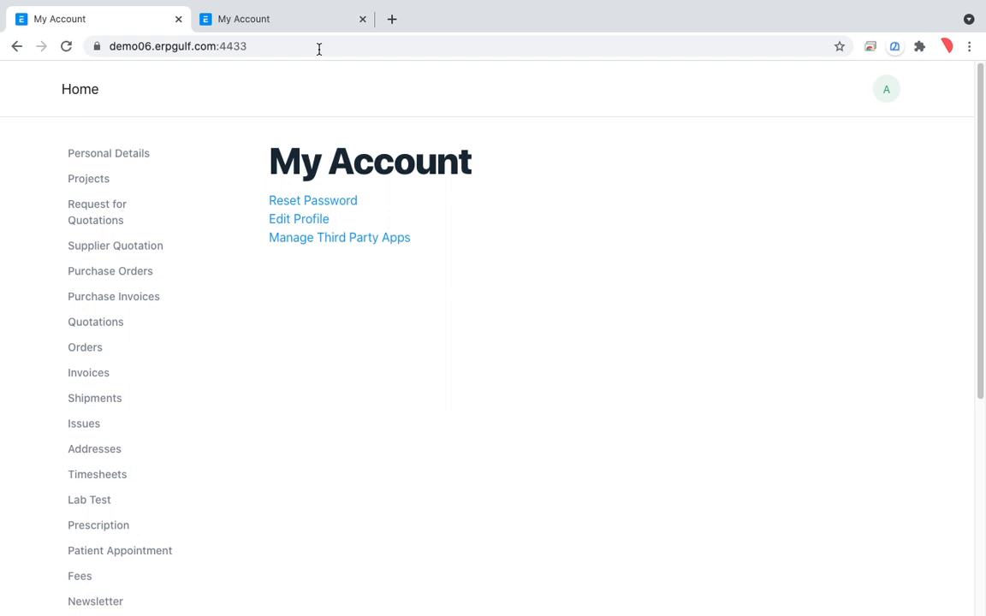
{"action": "key", "text": "ctrl+d"}
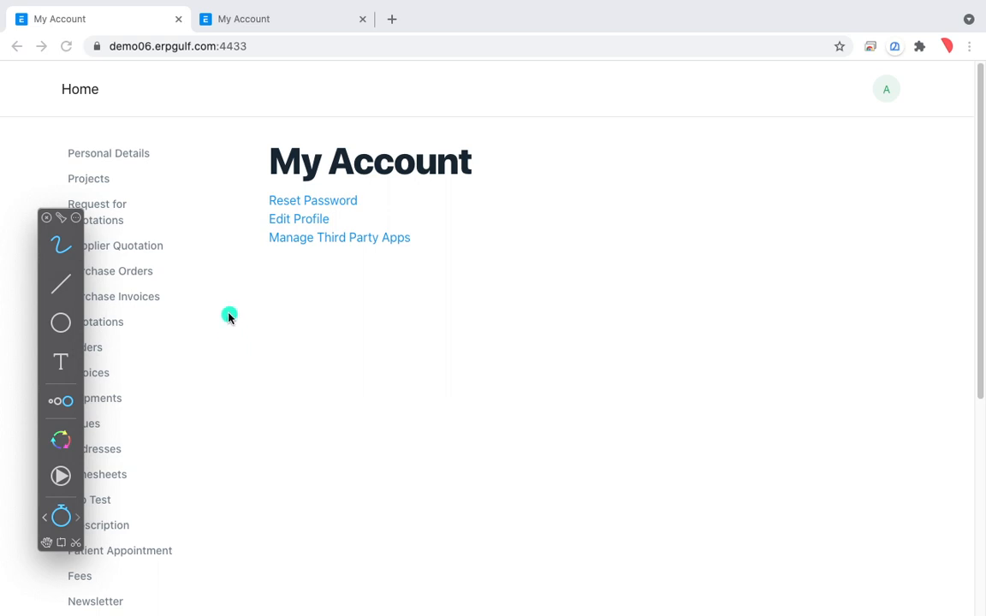
{"action": "left_click_drag", "start_coordinate": [229, 316], "coordinate": [229, 365]}
{"action": "mouse_move", "coordinate": [187, 323]}
{"action": "left_mouse_down"}
{"action": "mouse_move", "coordinate": [277, 297]}
{"action": "mouse_move", "coordinate": [320, 317]}
{"action": "left_mouse_up"}
{"action": "left_click_drag", "start_coordinate": [380, 307], "coordinate": [411, 306]}
{"action": "left_click", "coordinate": [416, 285]}
{"action": "left_click_drag", "start_coordinate": [469, 285], "coordinate": [537, 297]}
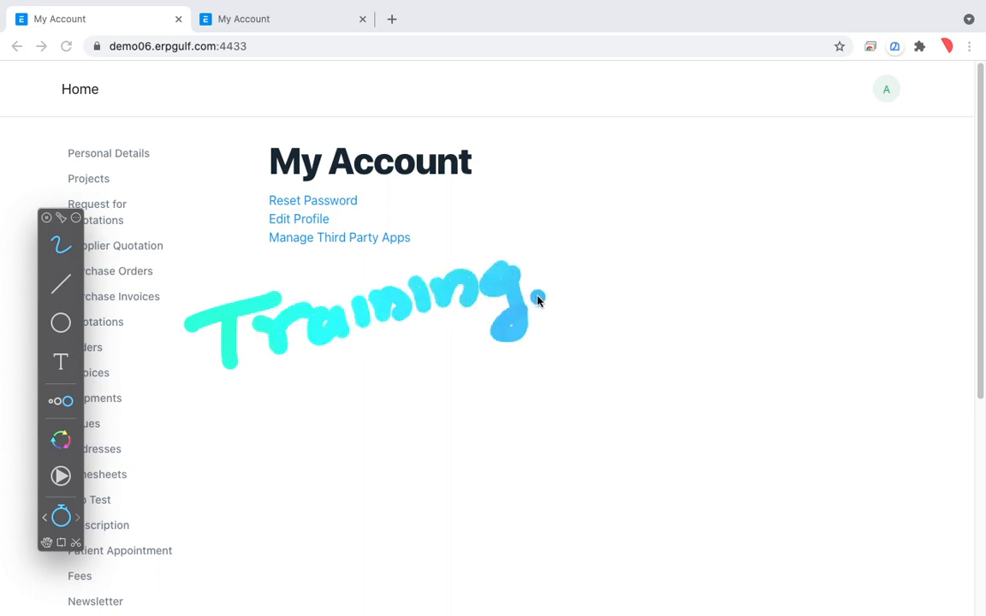
{"action": "mouse_move", "coordinate": [569, 247]}
{"action": "left_mouse_down"}
{"action": "mouse_move", "coordinate": [563, 269]}
{"action": "mouse_move", "coordinate": [603, 272]}
{"action": "left_mouse_up"}
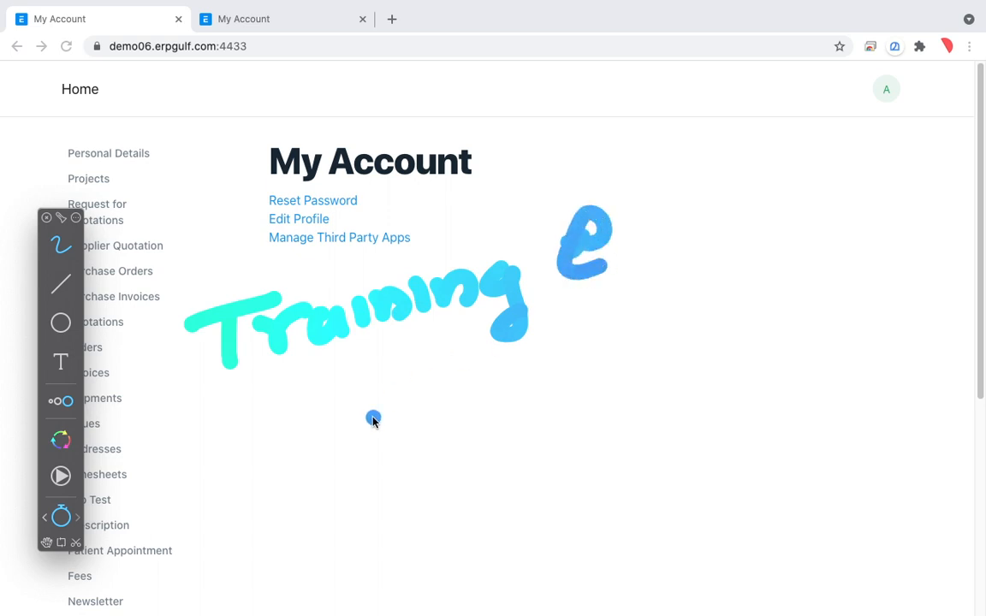
{"action": "mouse_move", "coordinate": [379, 405]}
{"action": "left_mouse_down"}
{"action": "mouse_move", "coordinate": [382, 432]}
{"action": "mouse_move", "coordinate": [450, 398]}
{"action": "mouse_move", "coordinate": [437, 420]}
{"action": "mouse_move", "coordinate": [514, 376]}
{"action": "mouse_move", "coordinate": [535, 387]}
{"action": "mouse_move", "coordinate": [631, 335]}
{"action": "mouse_move", "coordinate": [689, 331]}
{"action": "mouse_move", "coordinate": [694, 348]}
{"action": "mouse_move", "coordinate": [734, 324]}
{"action": "left_mouse_up"}
{"action": "mouse_move", "coordinate": [774, 282]}
{"action": "left_mouse_down"}
{"action": "mouse_move", "coordinate": [782, 313]}
{"action": "mouse_move", "coordinate": [875, 293]}
{"action": "mouse_move", "coordinate": [937, 296]}
{"action": "left_mouse_up"}
{"action": "left_click_drag", "start_coordinate": [374, 469], "coordinate": [768, 373]}
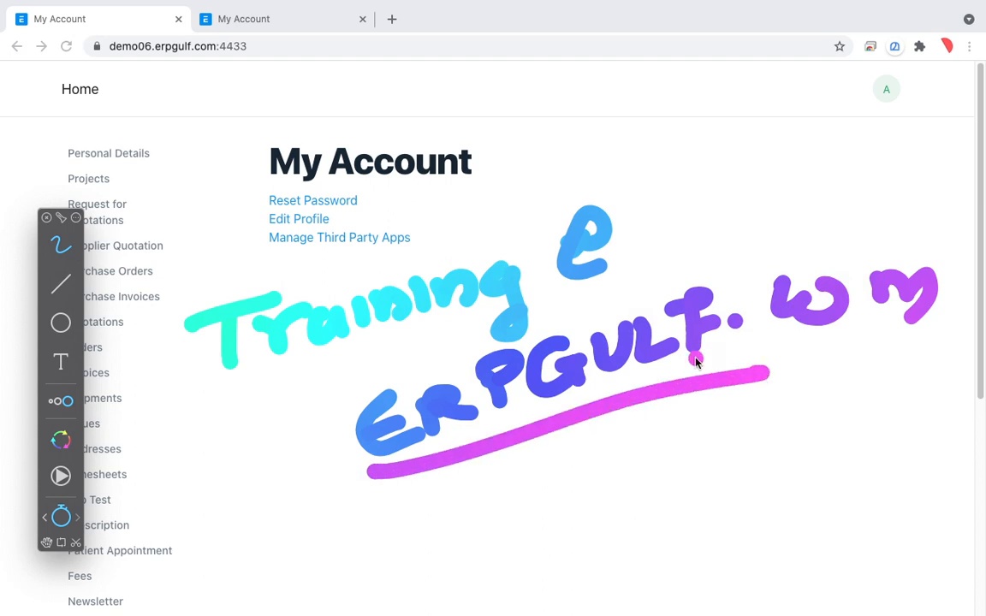
{"action": "left_click_drag", "start_coordinate": [322, 376], "coordinate": [655, 298]}
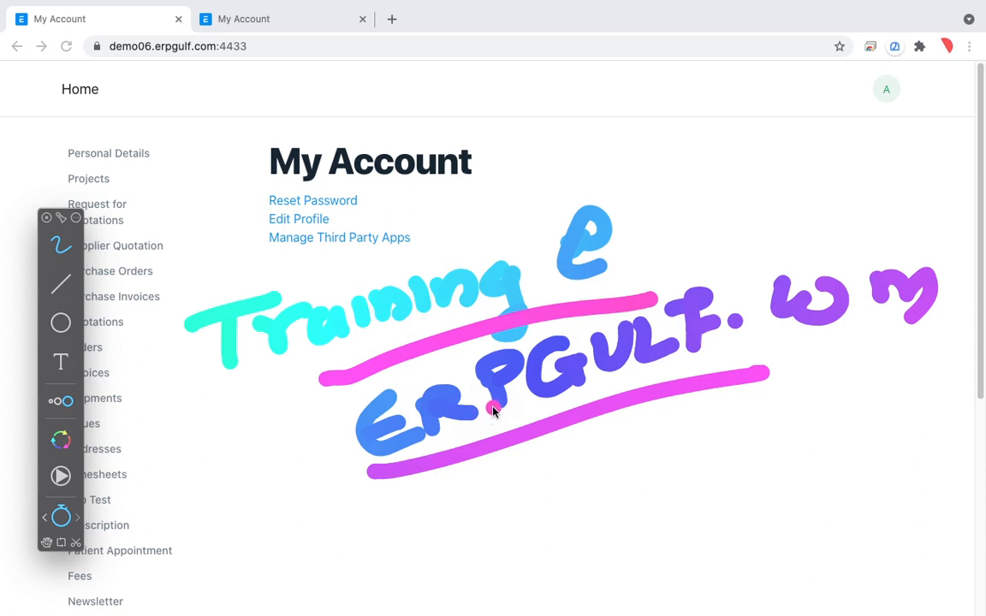
{"action": "left_click_drag", "start_coordinate": [96, 48], "coordinate": [249, 42]}
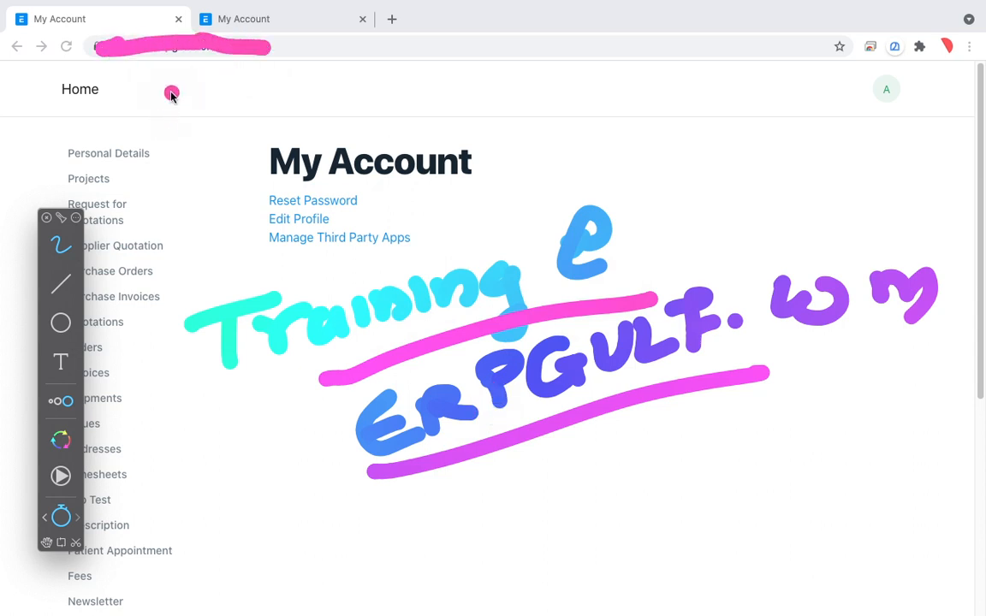
{"action": "left_click", "coordinate": [62, 516]}
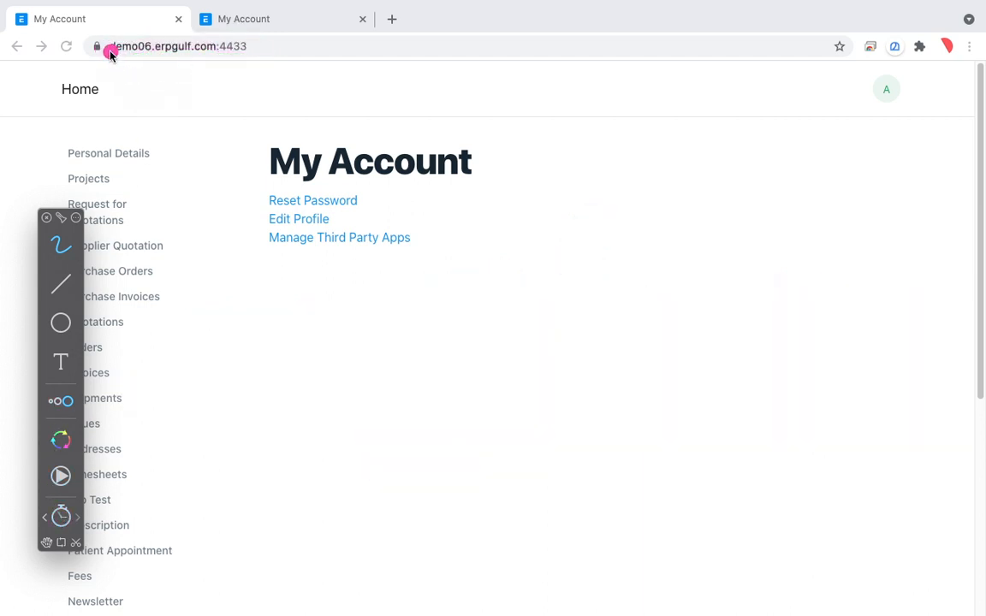
{"action": "left_click_drag", "start_coordinate": [116, 51], "coordinate": [225, 57]}
{"action": "key", "text": "Escape"}
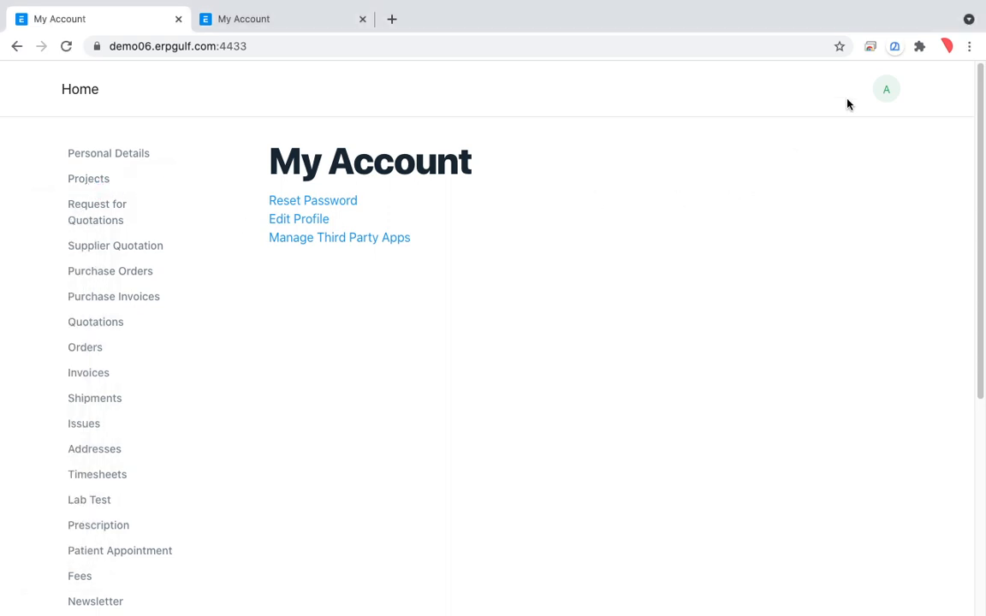
Step: Switch from the portal to the desk and keep English as the wizard language
{"action": "left_click", "coordinate": [887, 92]}
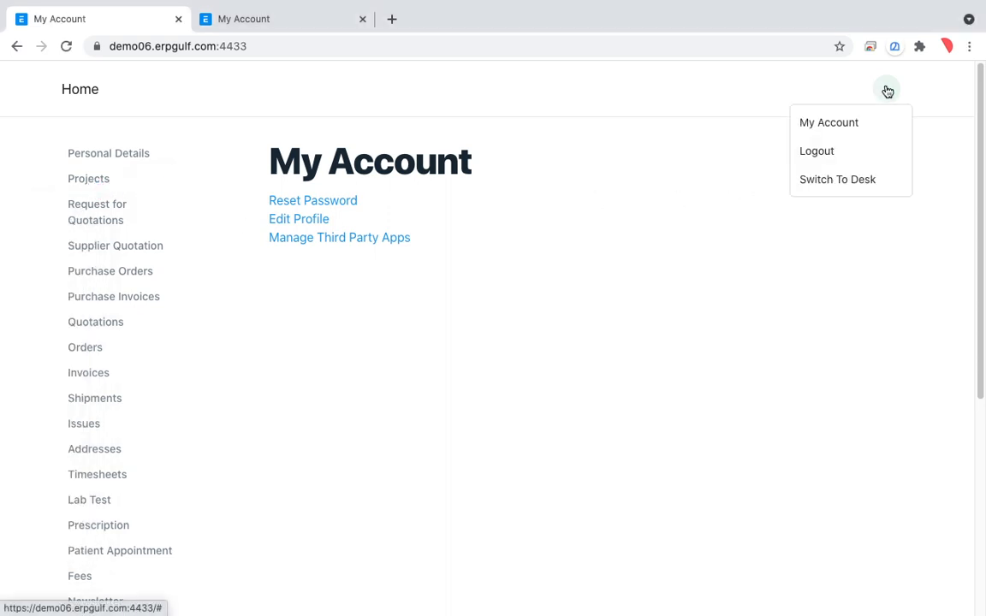
{"action": "left_click", "coordinate": [843, 185]}
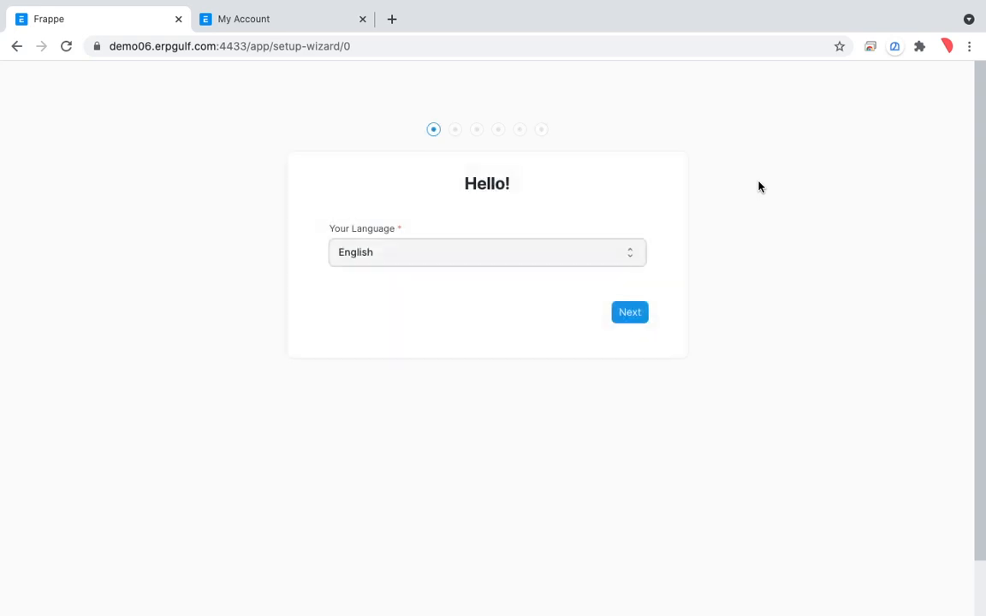
{"action": "left_click", "coordinate": [632, 262]}
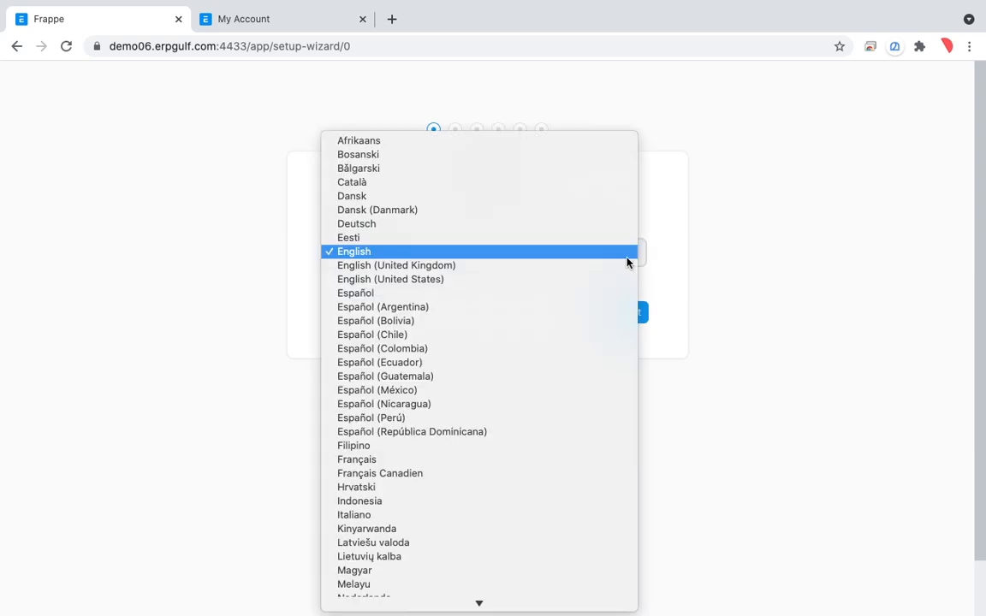
{"action": "left_click", "coordinate": [606, 255]}
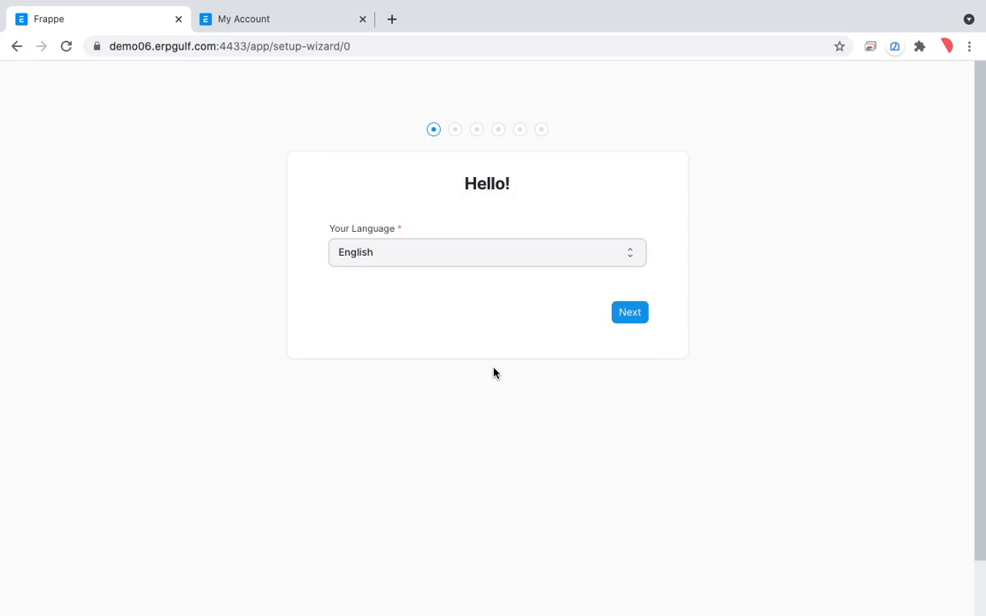
{"action": "left_click", "coordinate": [631, 255]}
{"action": "left_click", "coordinate": [713, 245]}
Step: Advance to the region step and select Saudi Arabia as the country
{"action": "left_click", "coordinate": [634, 315]}
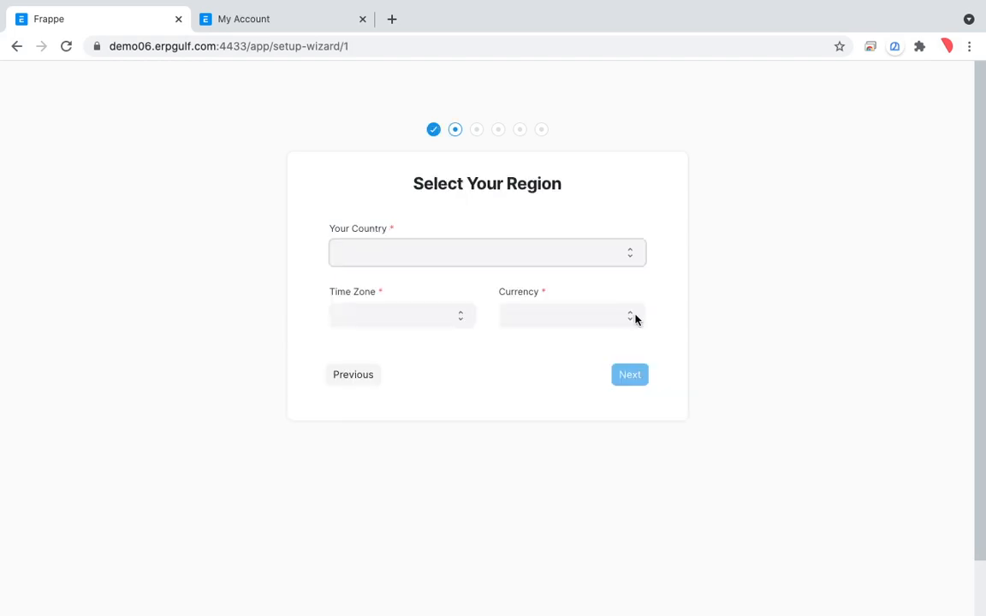
{"action": "left_click", "coordinate": [623, 258]}
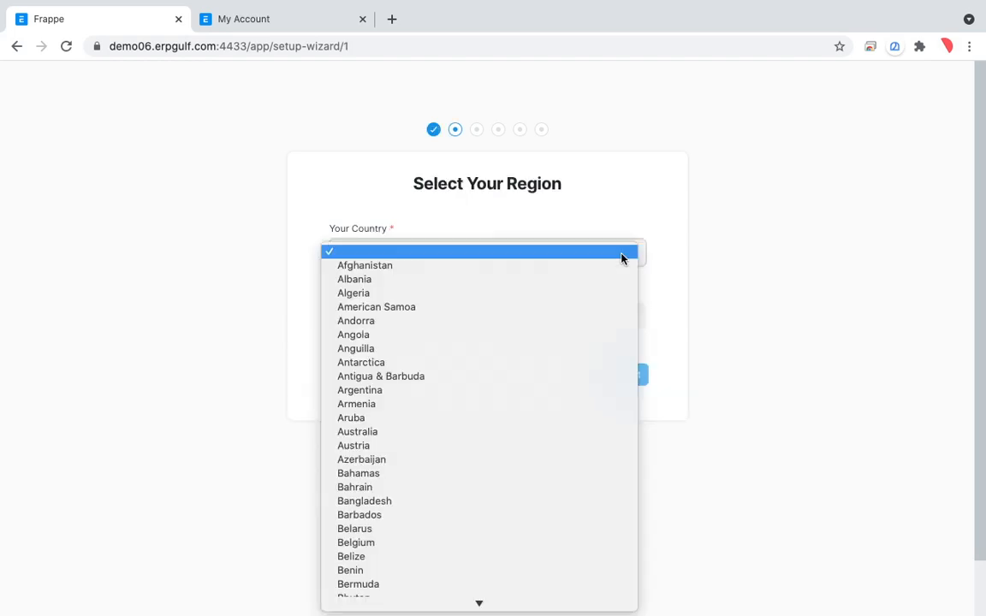
{"action": "key", "text": "s"}
{"action": "key", "text": "Down"}
{"action": "key", "text": "Down"}
{"action": "key", "text": "Down"}
{"action": "key", "text": "Down"}
{"action": "key", "text": "Down"}
{"action": "key", "text": "Down"}
{"action": "key", "text": "Down"}
{"action": "key", "text": "Down"}
{"action": "key", "text": "Down"}
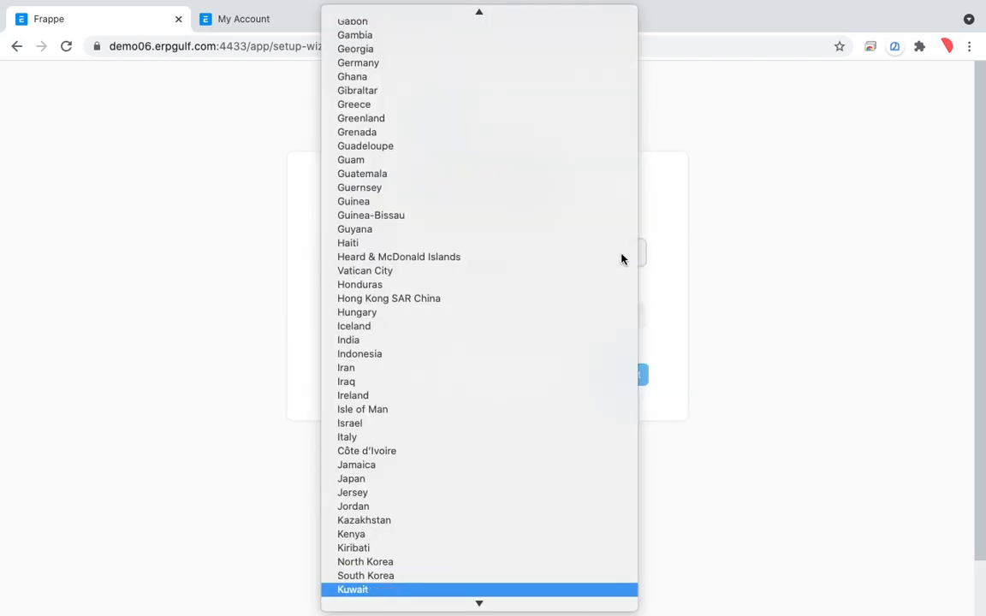
{"action": "key", "text": "Down"}
{"action": "key", "text": "Down"}
{"action": "key", "text": "Down"}
{"action": "key", "text": "Down"}
{"action": "key", "text": "Down"}
{"action": "key", "text": "Down"}
{"action": "key", "text": "Down"}
{"action": "key", "text": "Down"}
{"action": "key", "text": "Down"}
{"action": "key", "text": "Down"}
{"action": "key", "text": "Down"}
{"action": "key", "text": "Down"}
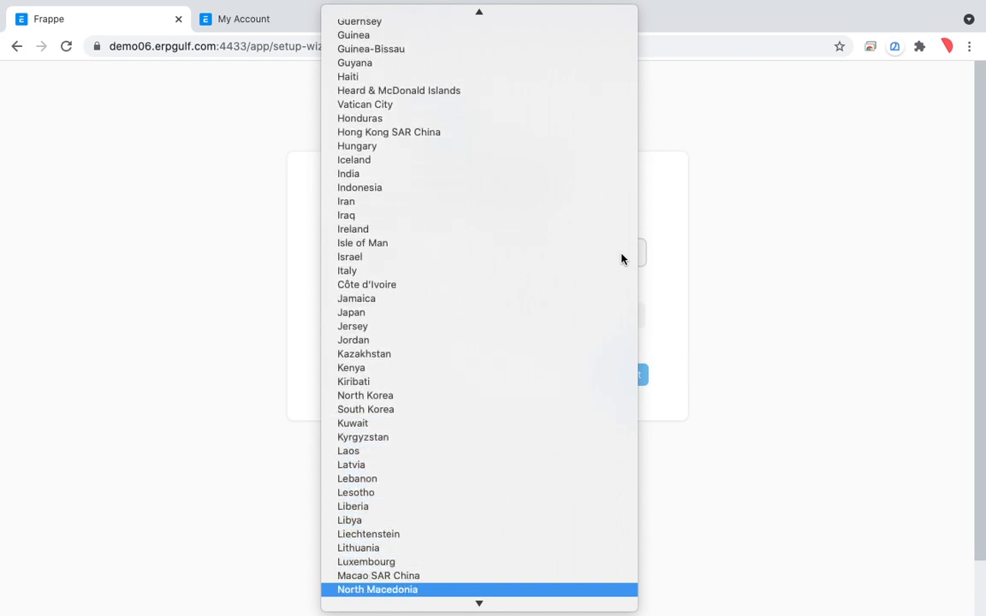
{"action": "key", "text": "s"}
{"action": "key", "text": "a"}
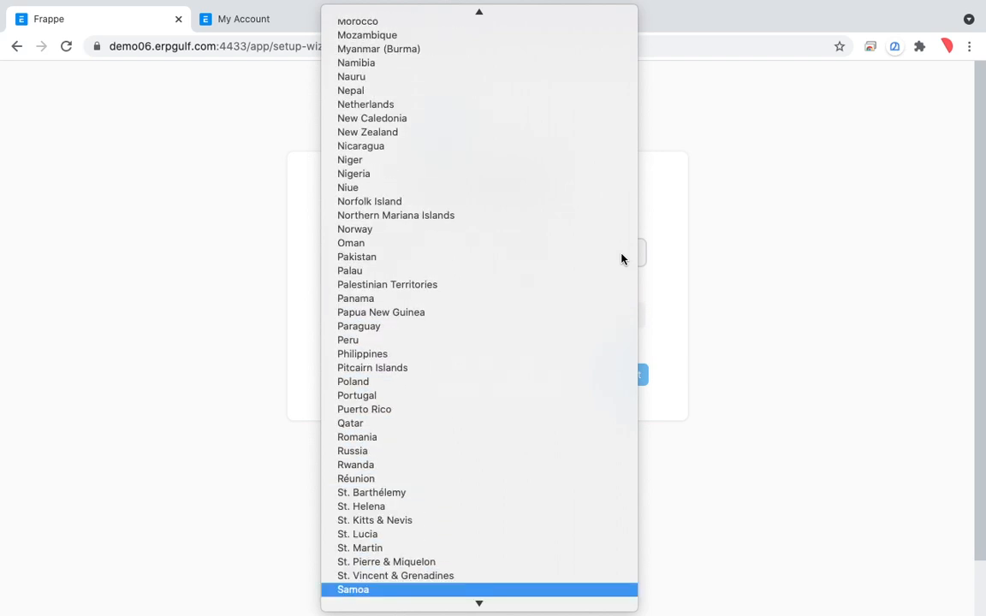
{"action": "key", "text": "Down"}
{"action": "key", "text": "Down"}
{"action": "key", "text": "Down"}
{"action": "key", "text": "Down"}
{"action": "key", "text": "Down"}
{"action": "key", "text": "Down"}
{"action": "key", "text": "Up"}
{"action": "key", "text": "Up"}
{"action": "key", "text": "Up"}
{"action": "key", "text": "Return"}
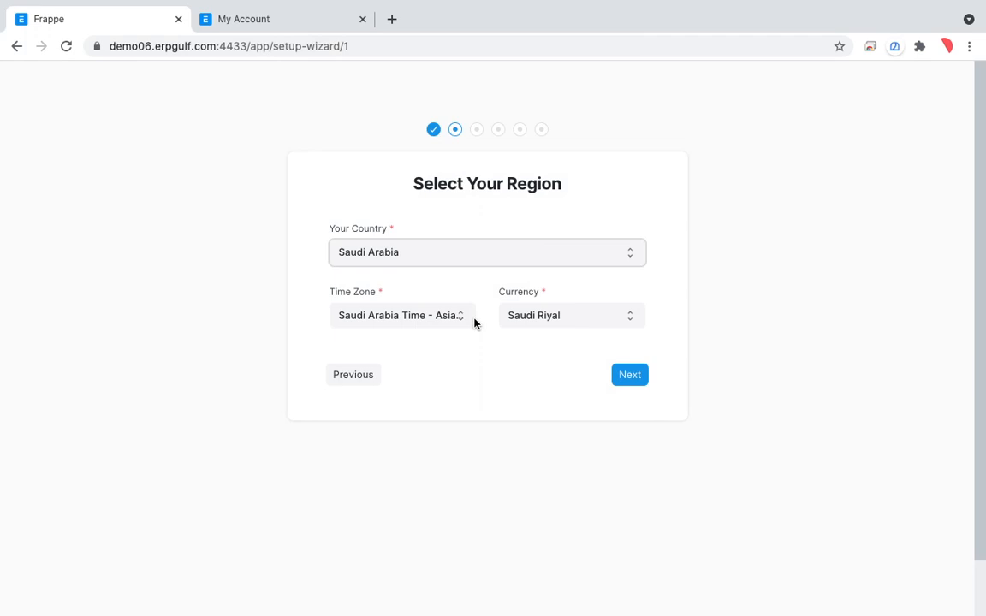
Step: Circle the auto-filled Time Zone and Saudi Riyal currency, then continue to First User
{"action": "key", "text": "ctrl+shift+a"}
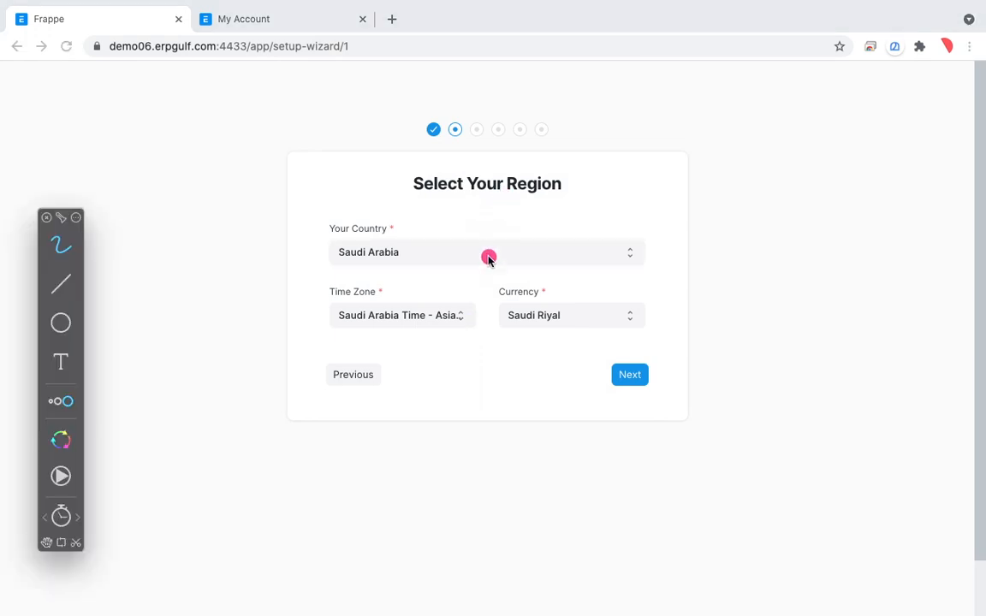
{"action": "mouse_move", "coordinate": [634, 316]}
{"action": "left_mouse_down"}
{"action": "mouse_move", "coordinate": [579, 280]}
{"action": "mouse_move", "coordinate": [466, 310]}
{"action": "mouse_move", "coordinate": [625, 356]}
{"action": "mouse_move", "coordinate": [644, 308]}
{"action": "left_mouse_up"}
{"action": "mouse_move", "coordinate": [387, 313]}
{"action": "left_mouse_down"}
{"action": "mouse_move", "coordinate": [308, 308]}
{"action": "mouse_move", "coordinate": [345, 293]}
{"action": "mouse_move", "coordinate": [424, 291]}
{"action": "left_mouse_up"}
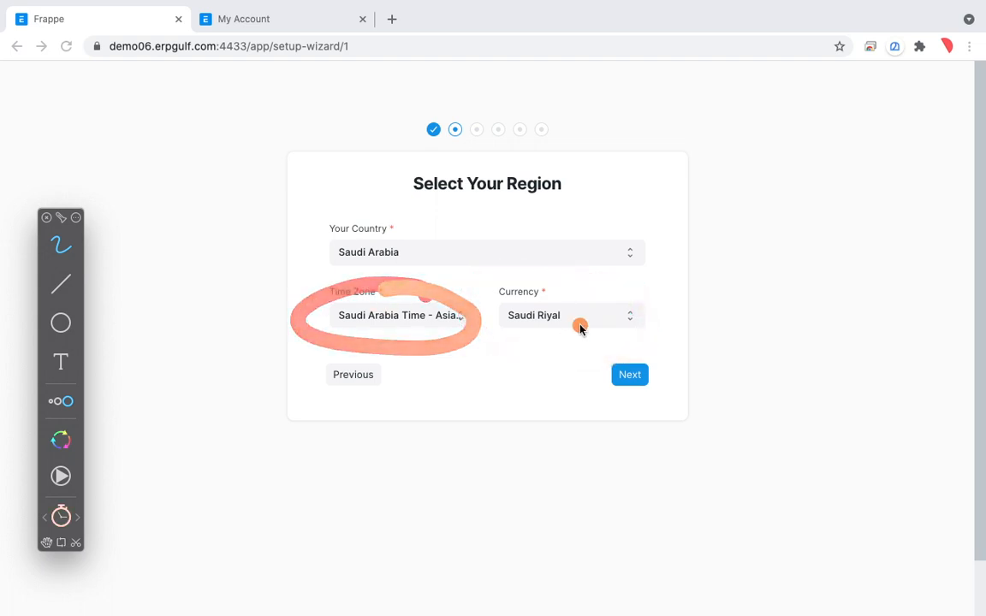
{"action": "mouse_move", "coordinate": [650, 306]}
{"action": "left_mouse_down"}
{"action": "mouse_move", "coordinate": [585, 288]}
{"action": "mouse_move", "coordinate": [463, 337]}
{"action": "mouse_move", "coordinate": [671, 321]}
{"action": "mouse_move", "coordinate": [582, 298]}
{"action": "left_mouse_up"}
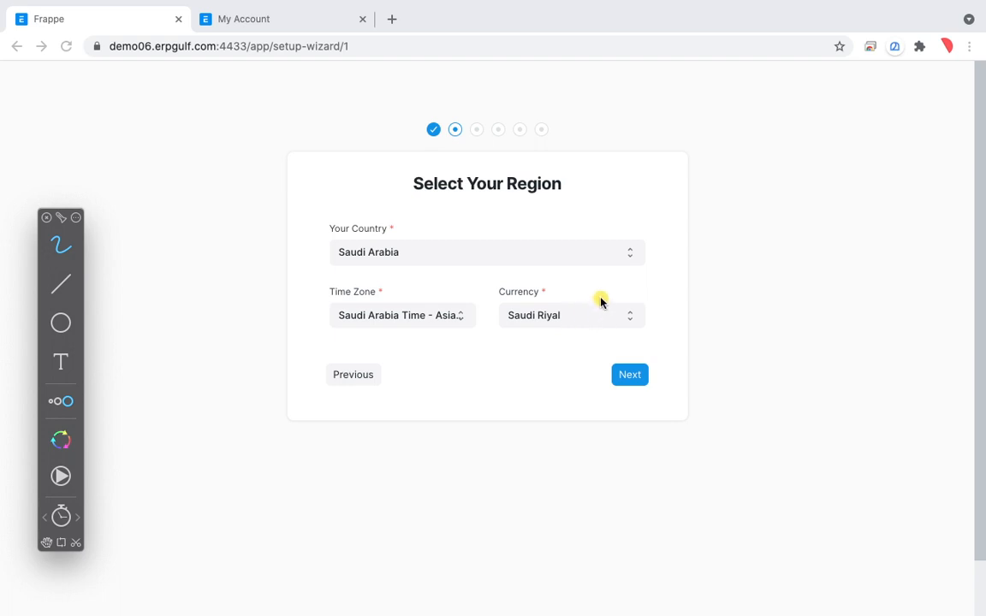
{"action": "mouse_move", "coordinate": [604, 288]}
{"action": "left_mouse_down"}
{"action": "mouse_move", "coordinate": [558, 282]}
{"action": "mouse_move", "coordinate": [502, 343]}
{"action": "mouse_move", "coordinate": [648, 304]}
{"action": "left_mouse_up"}
{"action": "mouse_move", "coordinate": [526, 288]}
{"action": "left_mouse_down"}
{"action": "mouse_move", "coordinate": [493, 336]}
{"action": "mouse_move", "coordinate": [659, 306]}
{"action": "mouse_move", "coordinate": [454, 308]}
{"action": "left_mouse_up"}
{"action": "key", "text": "Escape"}
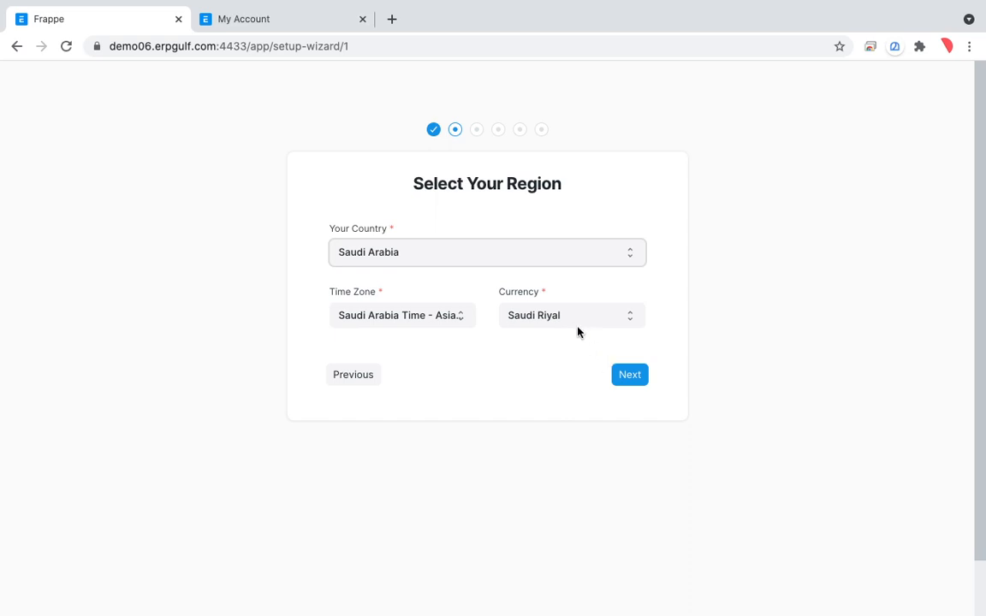
{"action": "left_click", "coordinate": [631, 377]}
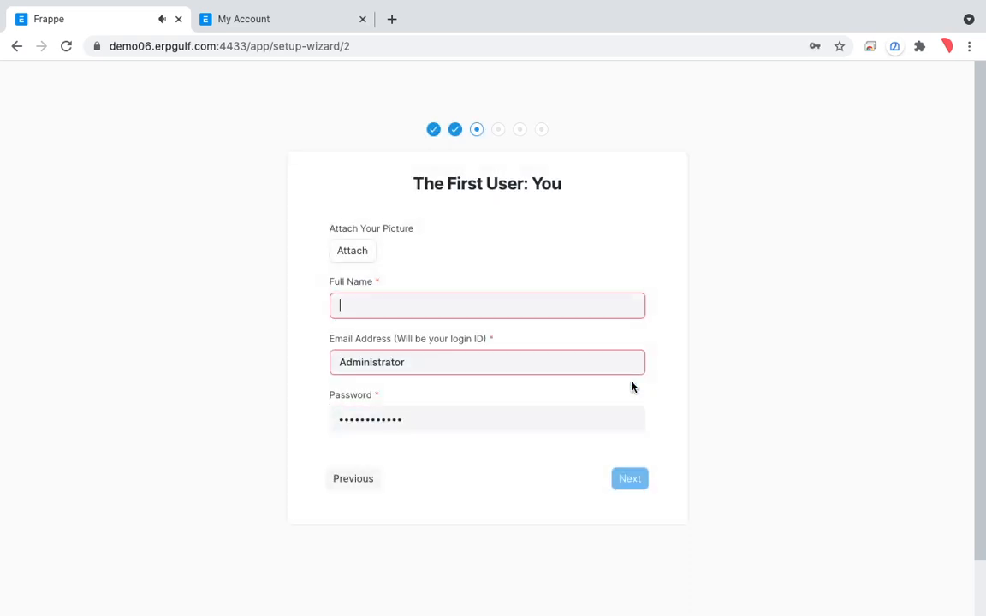
Step: Enter Demo06 as the full name, circle the profile picture area, and continue
{"action": "type", "text": "Demo06"}
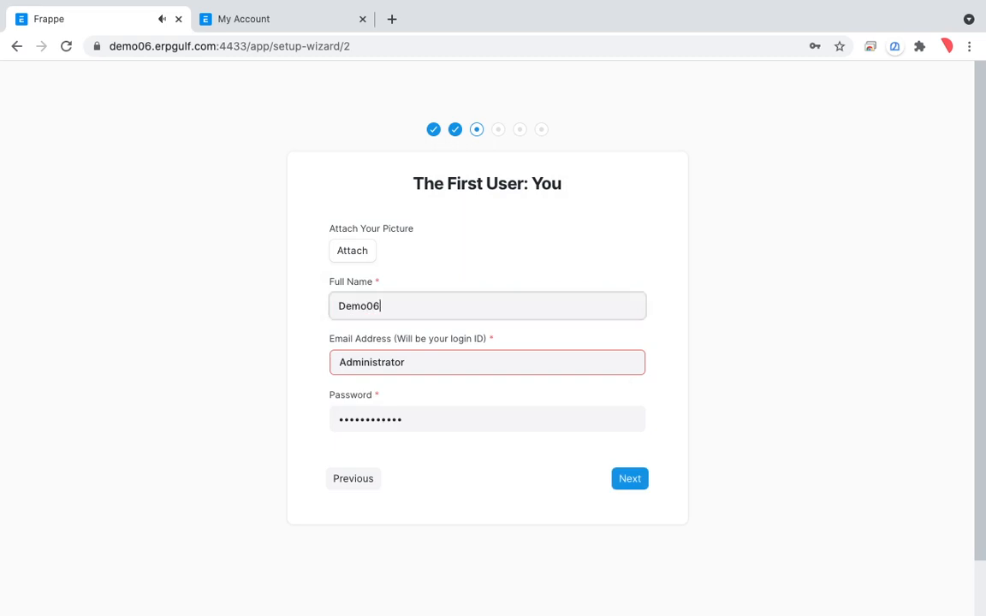
{"action": "key", "text": "Tab"}
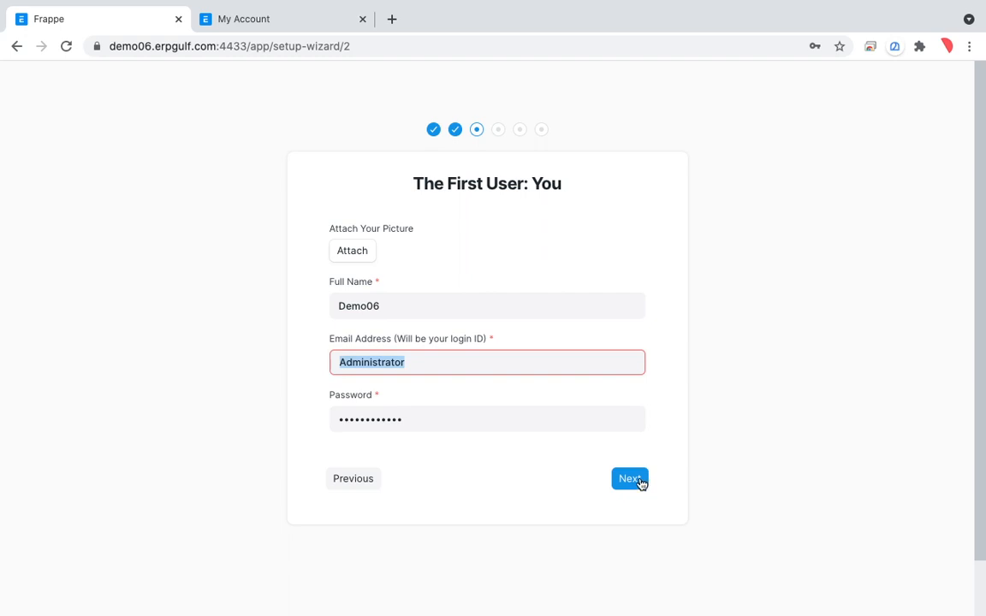
{"action": "key", "text": "alt+Tab"}
{"action": "mouse_move", "coordinate": [392, 216]}
{"action": "left_mouse_down"}
{"action": "mouse_move", "coordinate": [311, 204]}
{"action": "mouse_move", "coordinate": [369, 291]}
{"action": "mouse_move", "coordinate": [402, 214]}
{"action": "left_mouse_up"}
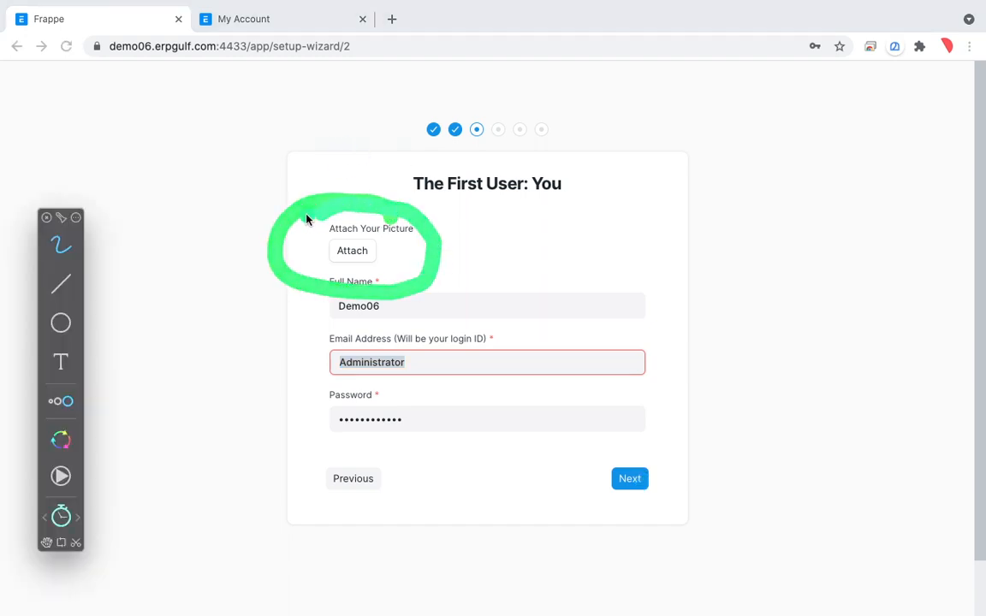
{"action": "left_click", "coordinate": [331, 230]}
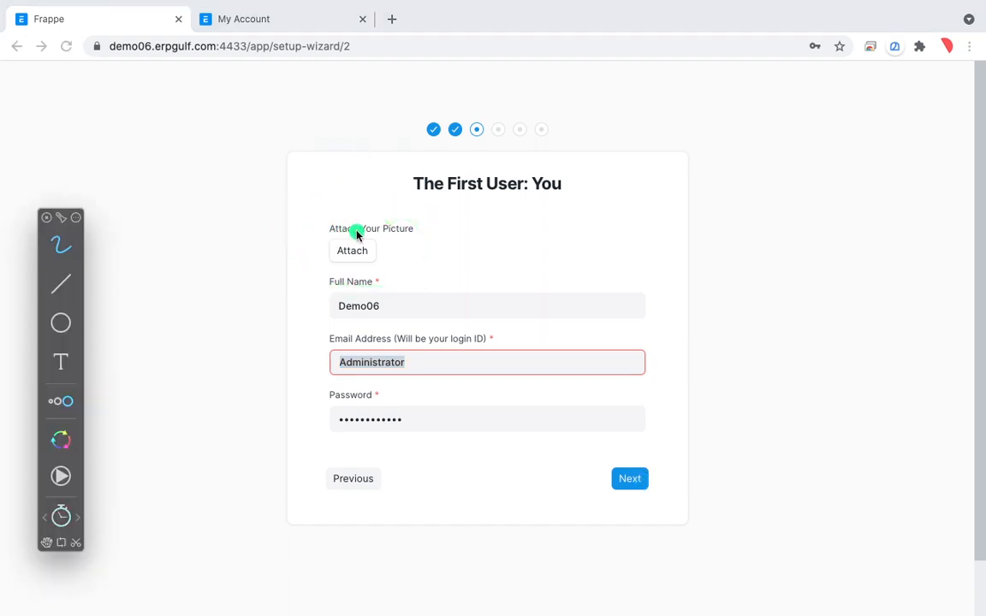
{"action": "mouse_move", "coordinate": [395, 210]}
{"action": "left_mouse_down"}
{"action": "mouse_move", "coordinate": [402, 283]}
{"action": "mouse_move", "coordinate": [299, 227]}
{"action": "left_mouse_up"}
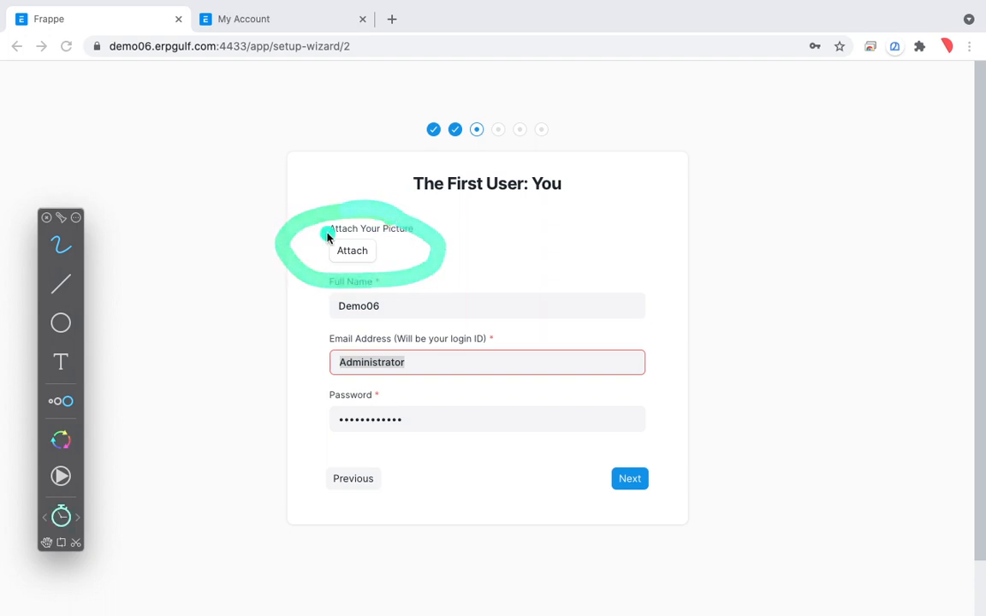
{"action": "key", "text": "Escape"}
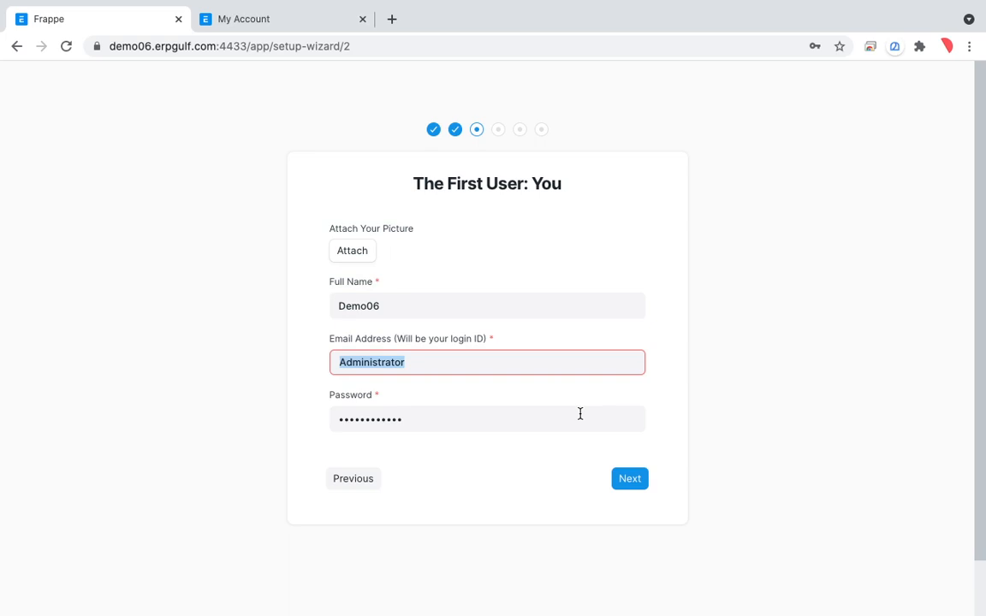
{"action": "left_click", "coordinate": [632, 481]}
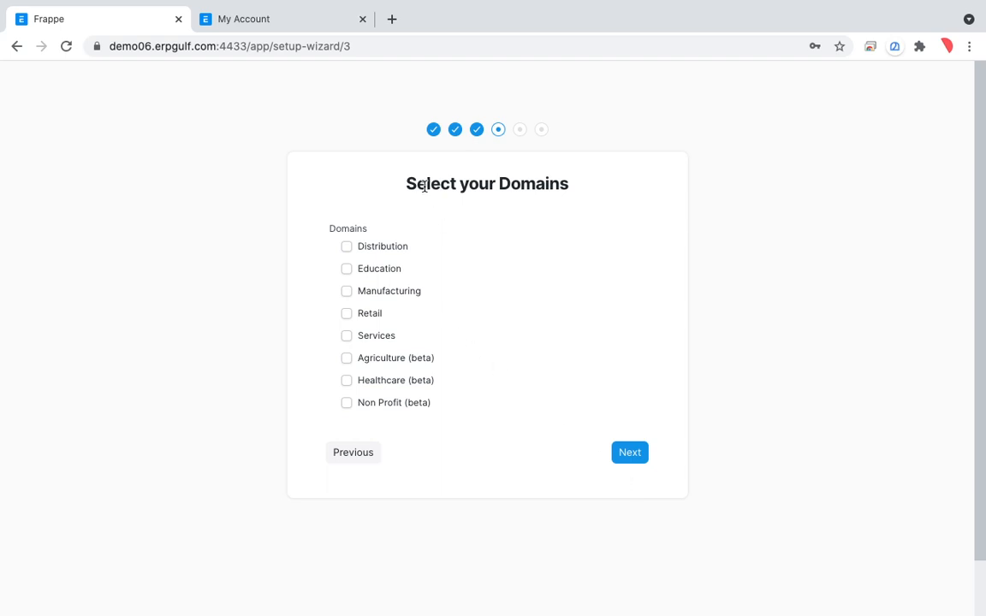
Step: Annotate the domain options, emphasising Retail, and continue to The Brand step
{"action": "key", "text": "alt+Tab"}
{"action": "mouse_move", "coordinate": [424, 248]}
{"action": "left_mouse_down"}
{"action": "mouse_move", "coordinate": [428, 269]}
{"action": "mouse_move", "coordinate": [405, 292]}
{"action": "mouse_move", "coordinate": [329, 323]}
{"action": "left_mouse_up"}
{"action": "mouse_move", "coordinate": [309, 274]}
{"action": "left_mouse_down"}
{"action": "mouse_move", "coordinate": [328, 323]}
{"action": "mouse_move", "coordinate": [365, 280]}
{"action": "left_mouse_up"}
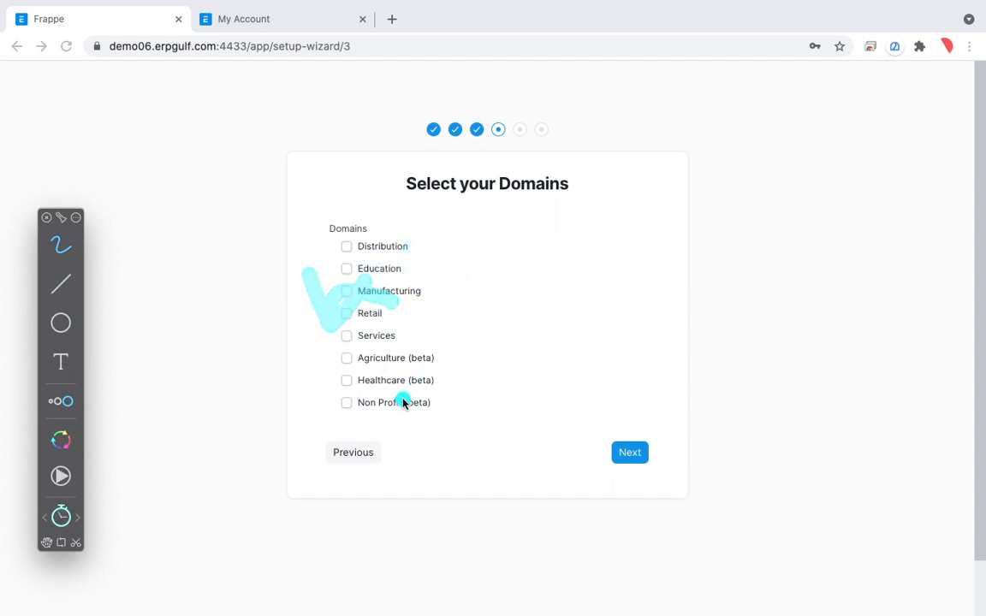
{"action": "left_click_drag", "start_coordinate": [297, 360], "coordinate": [494, 350]}
{"action": "left_click_drag", "start_coordinate": [292, 328], "coordinate": [421, 324]}
{"action": "left_click_drag", "start_coordinate": [292, 315], "coordinate": [414, 319]}
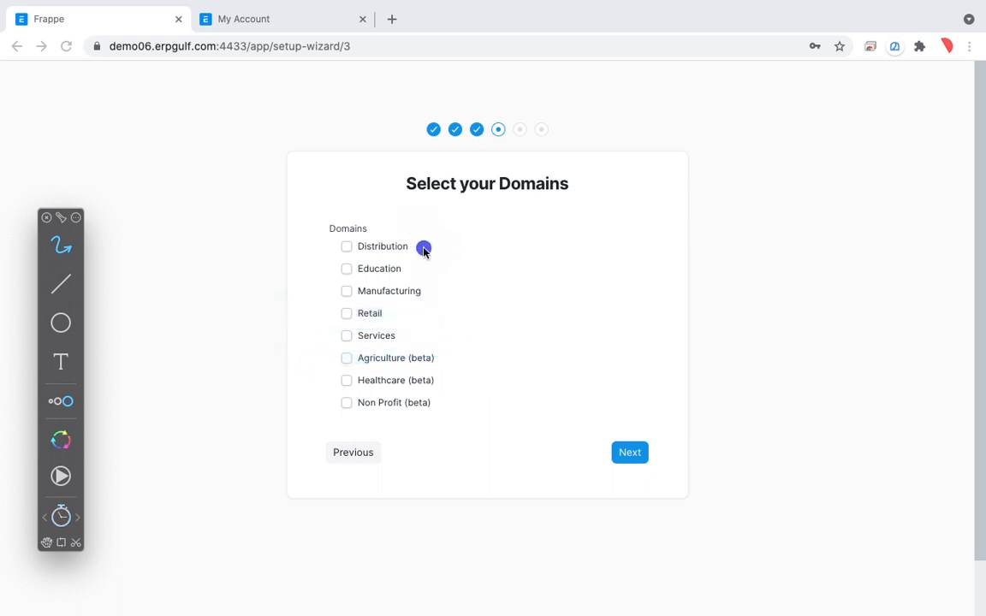
{"action": "mouse_move", "coordinate": [415, 227]}
{"action": "left_mouse_down"}
{"action": "mouse_move", "coordinate": [304, 315]}
{"action": "mouse_move", "coordinate": [476, 430]}
{"action": "mouse_move", "coordinate": [451, 259]}
{"action": "mouse_move", "coordinate": [378, 211]}
{"action": "mouse_move", "coordinate": [280, 287]}
{"action": "left_mouse_up"}
{"action": "key", "text": "Escape"}
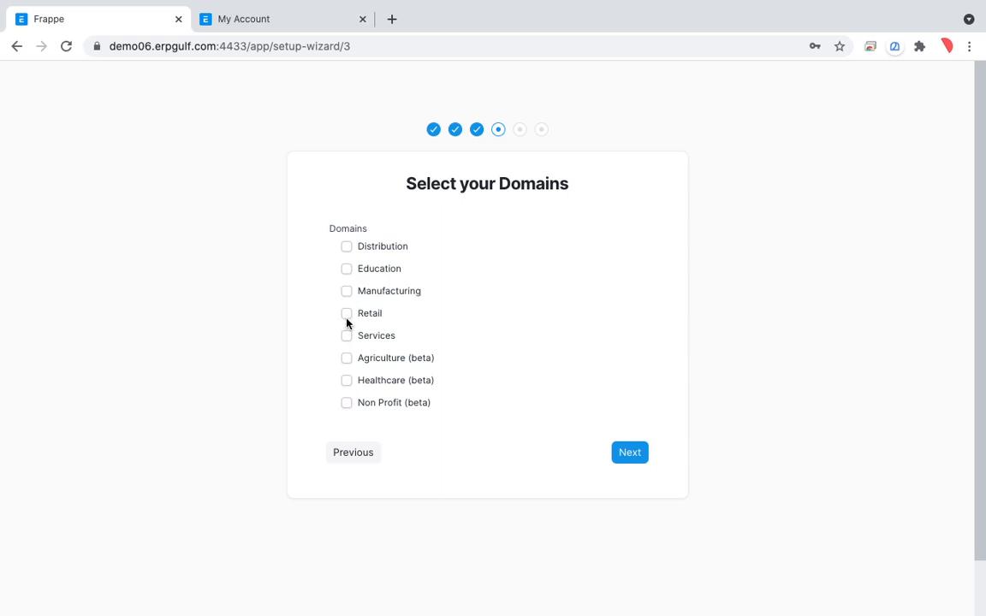
{"action": "left_click", "coordinate": [626, 453]}
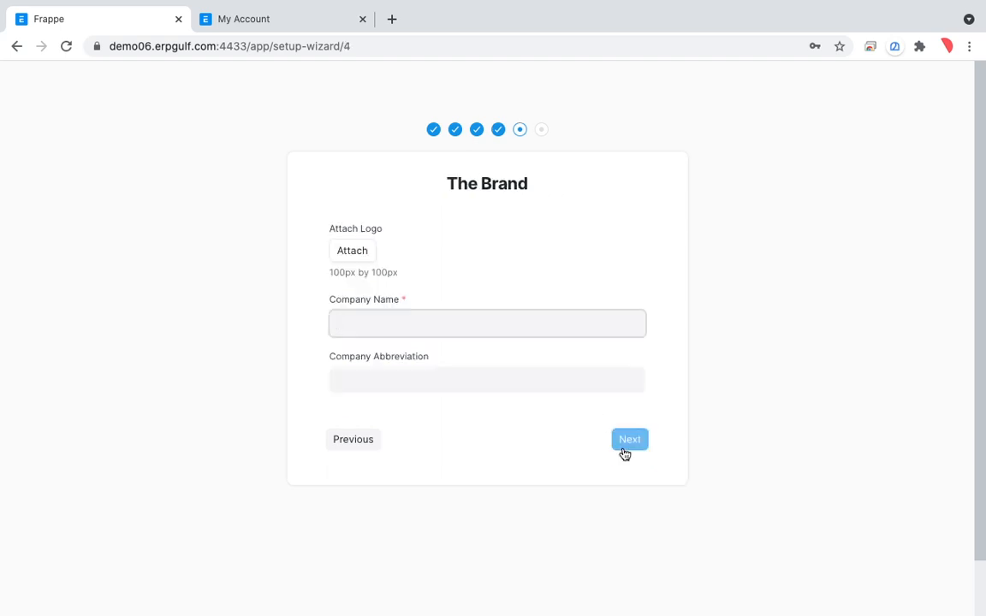
Step: Enter Demo06 as the Company Name, keep abbreviation D, and continue
{"action": "type", "text": "W"}
{"action": "key", "text": "BackSpace"}
{"action": "key", "text": "BackSpace"}
{"action": "type", "text": "Demo06"}
{"action": "key", "text": "Tab"}
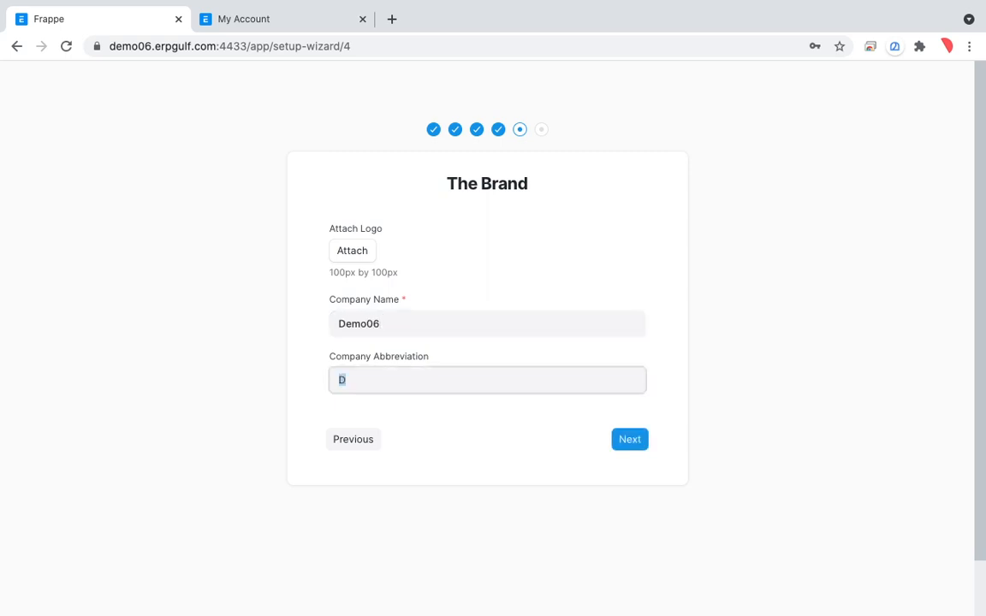
{"action": "left_click", "coordinate": [631, 441]}
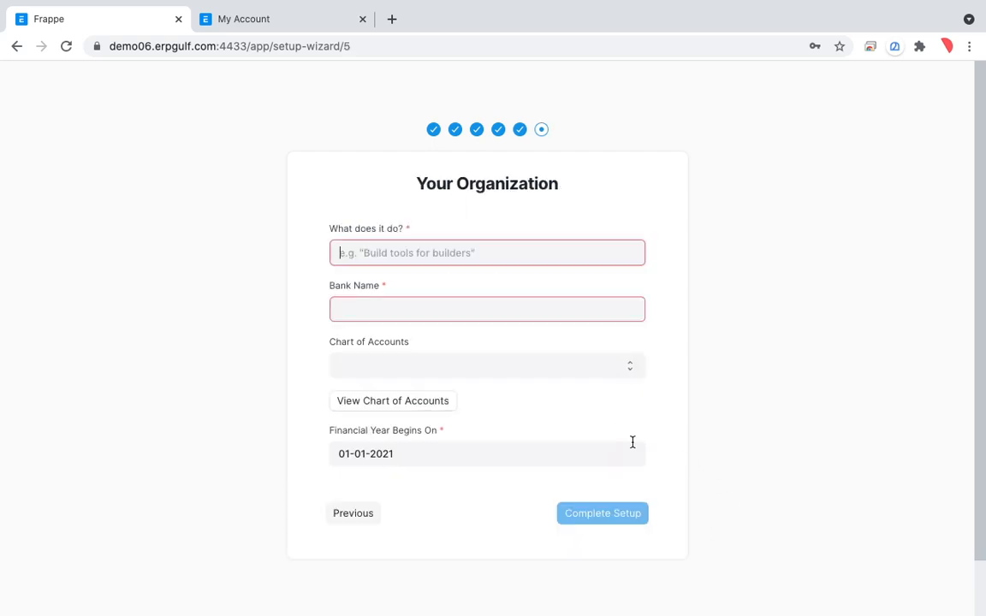
Step: Enter Demo06 as the business description and HSBC as the bank name
{"action": "type", "text": "Demo06"}
{"action": "key", "text": "Tab"}
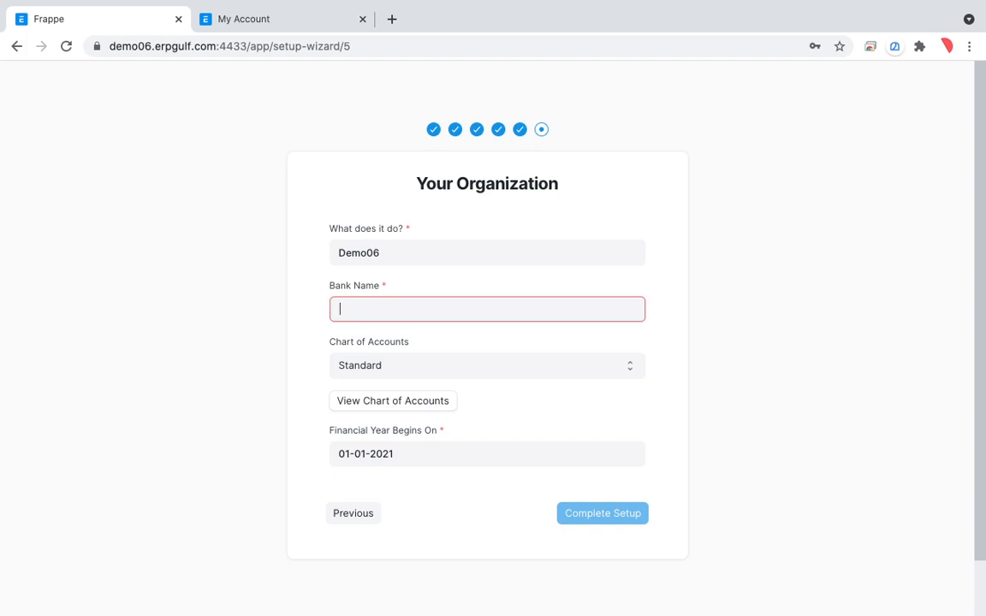
{"action": "type", "text": "HSBC"}
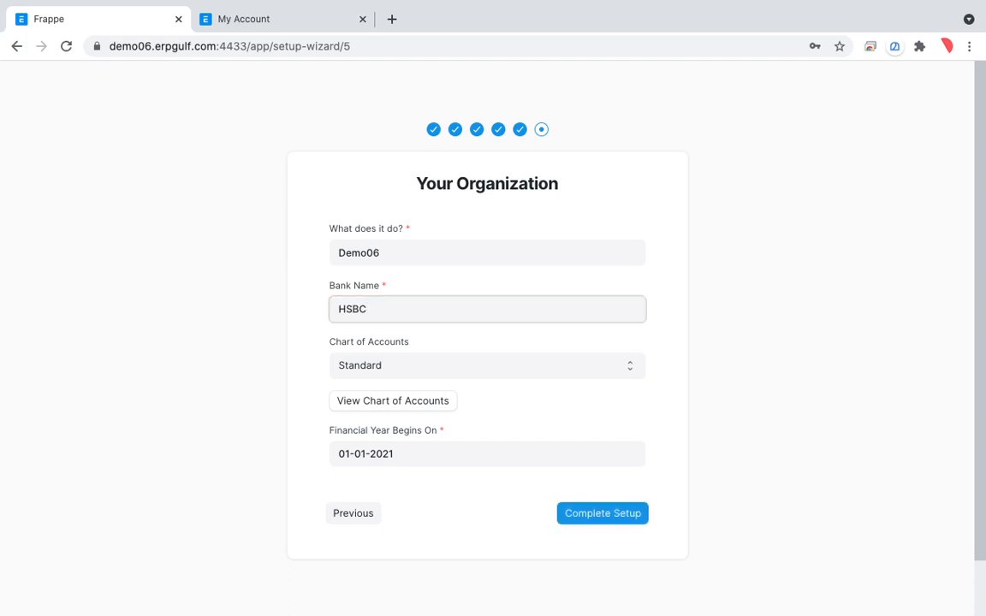
Step: Circle and highlight the HSBC bank name with the annotation tool
{"action": "key", "text": "ctrl+Tab"}
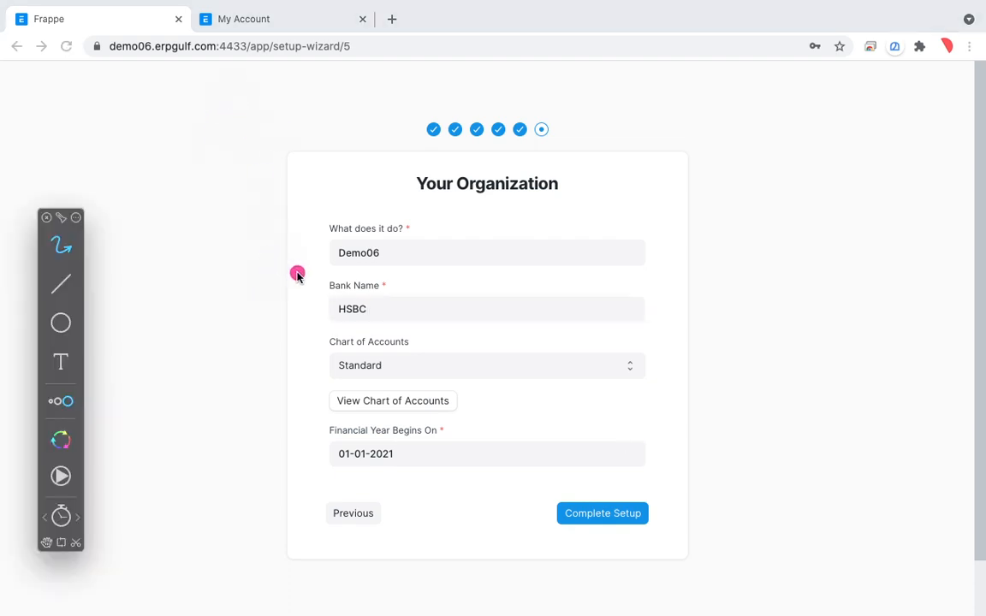
{"action": "mouse_move", "coordinate": [370, 280]}
{"action": "left_mouse_down"}
{"action": "mouse_move", "coordinate": [293, 348]}
{"action": "mouse_move", "coordinate": [394, 286]}
{"action": "mouse_move", "coordinate": [363, 278]}
{"action": "left_mouse_up"}
{"action": "left_click", "coordinate": [64, 249]}
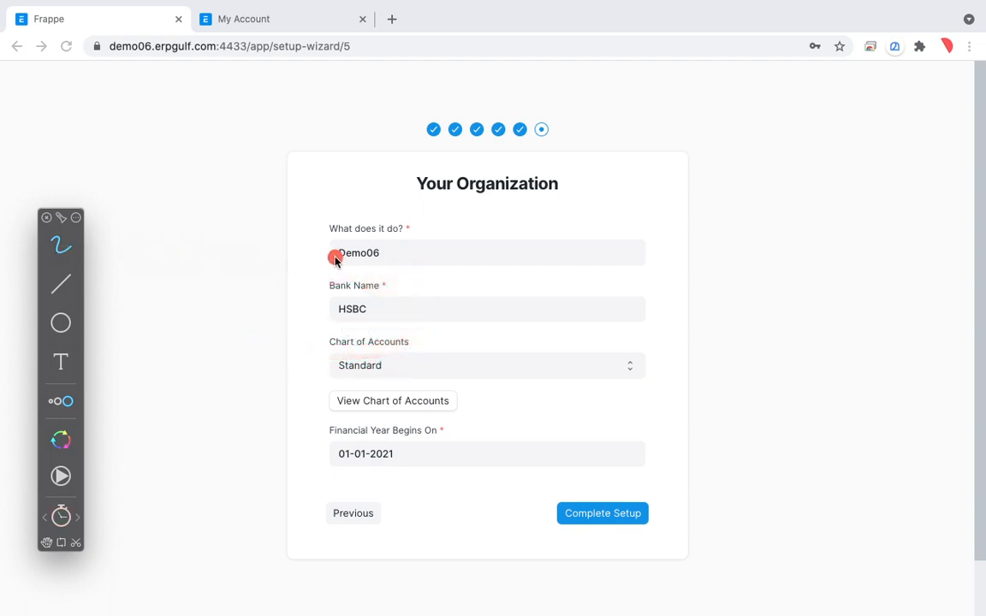
{"action": "mouse_move", "coordinate": [352, 277]}
{"action": "left_mouse_down"}
{"action": "mouse_move", "coordinate": [330, 337]}
{"action": "mouse_move", "coordinate": [403, 286]}
{"action": "left_mouse_up"}
{"action": "mouse_move", "coordinate": [394, 287]}
{"action": "left_mouse_down"}
{"action": "mouse_move", "coordinate": [378, 279]}
{"action": "mouse_move", "coordinate": [397, 299]}
{"action": "mouse_move", "coordinate": [313, 301]}
{"action": "left_mouse_up"}
{"action": "mouse_move", "coordinate": [394, 291]}
{"action": "left_mouse_down"}
{"action": "mouse_move", "coordinate": [330, 281]}
{"action": "mouse_move", "coordinate": [297, 320]}
{"action": "mouse_move", "coordinate": [405, 315]}
{"action": "mouse_move", "coordinate": [374, 288]}
{"action": "left_mouse_up"}
{"action": "left_click_drag", "start_coordinate": [376, 307], "coordinate": [473, 306]}
{"action": "mouse_move", "coordinate": [431, 274]}
{"action": "left_mouse_down"}
{"action": "mouse_move", "coordinate": [423, 285]}
{"action": "mouse_move", "coordinate": [506, 339]}
{"action": "left_mouse_up"}
{"action": "key", "text": "Escape"}
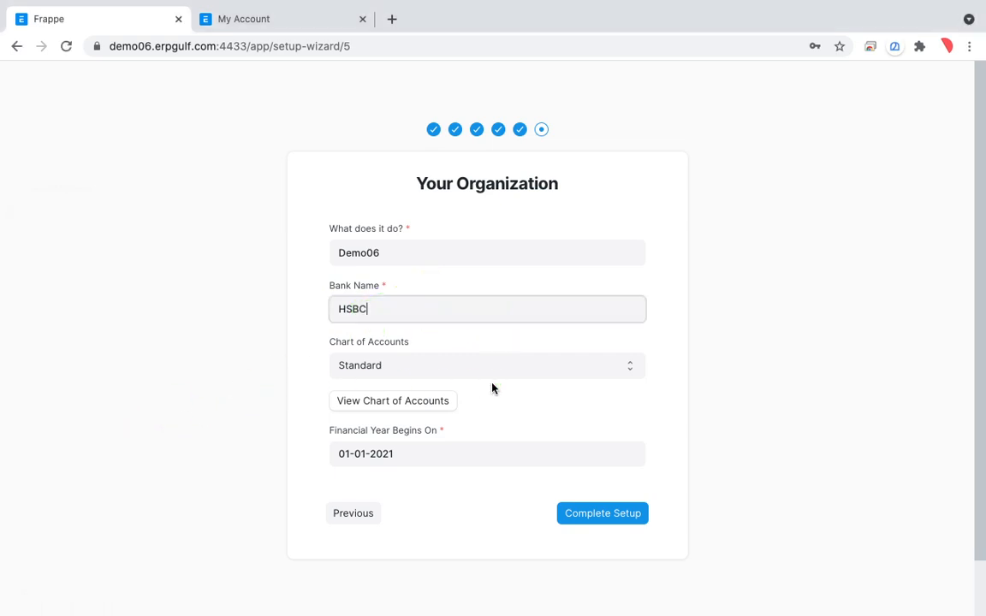
Step: Preview the Standard chart of accounts, expanding Application of Funds (Assets)
{"action": "left_click", "coordinate": [495, 374]}
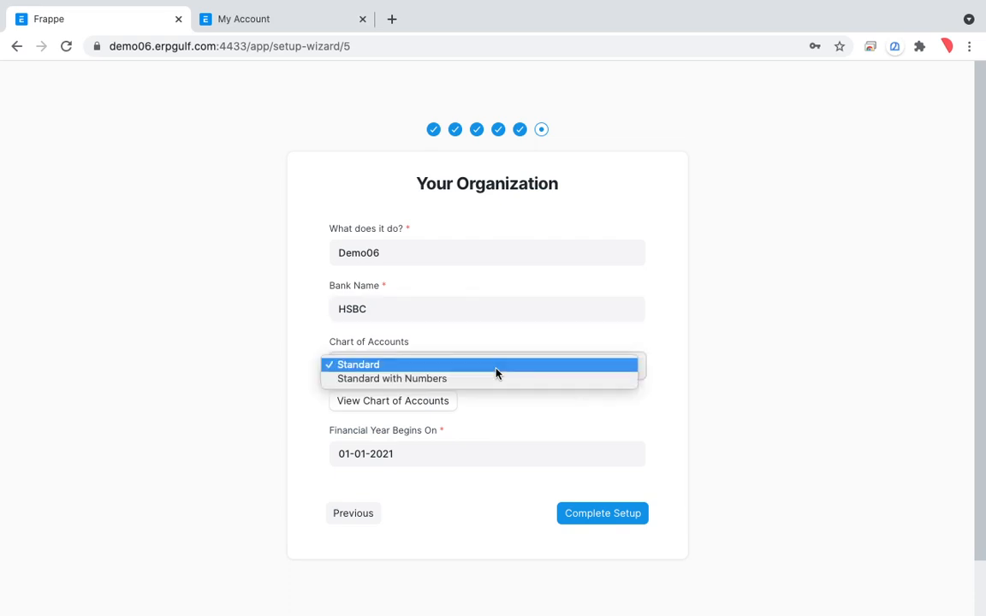
{"action": "left_click", "coordinate": [496, 375]}
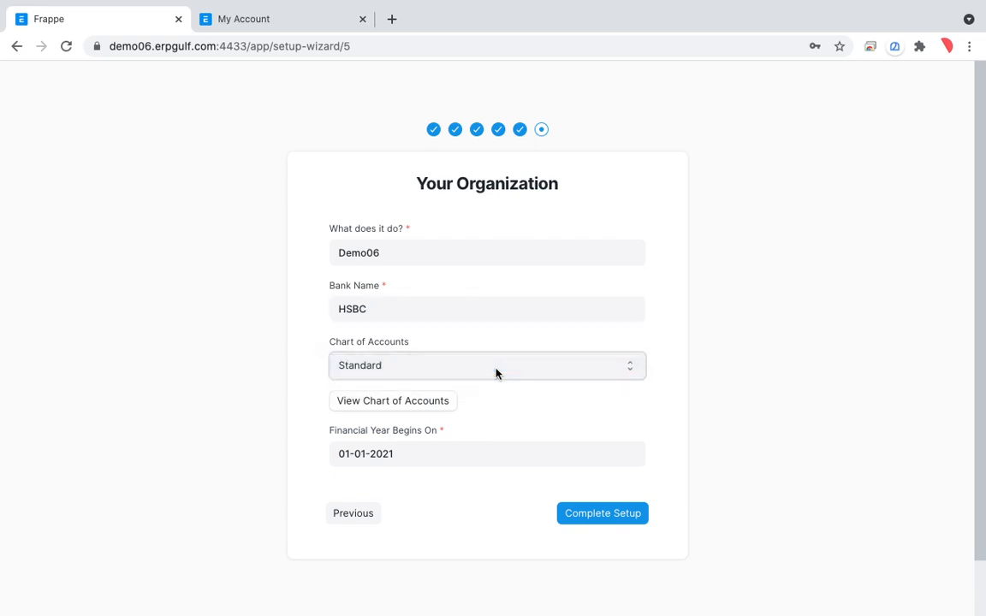
{"action": "left_click", "coordinate": [425, 403]}
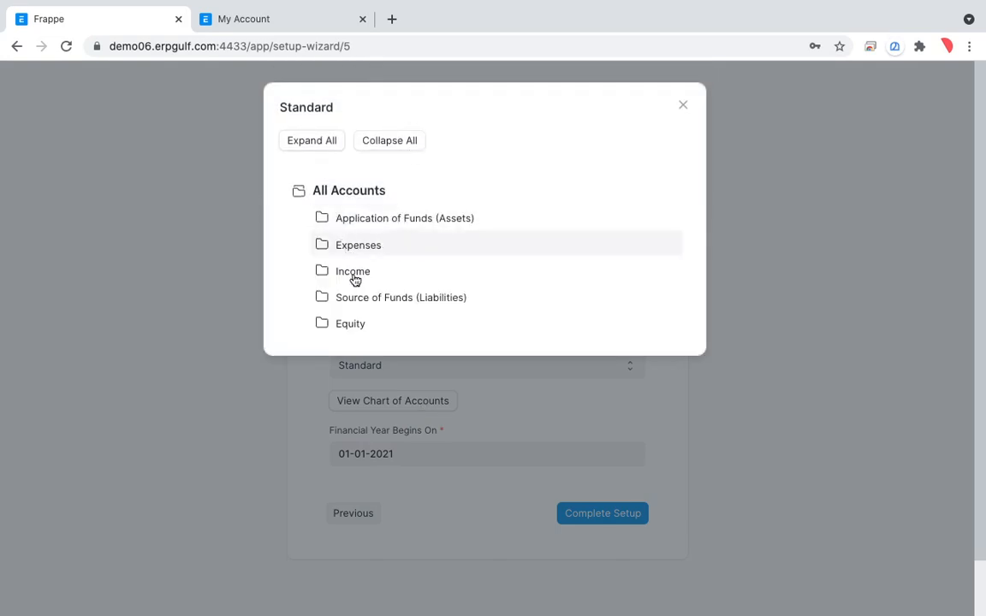
{"action": "left_click", "coordinate": [363, 224]}
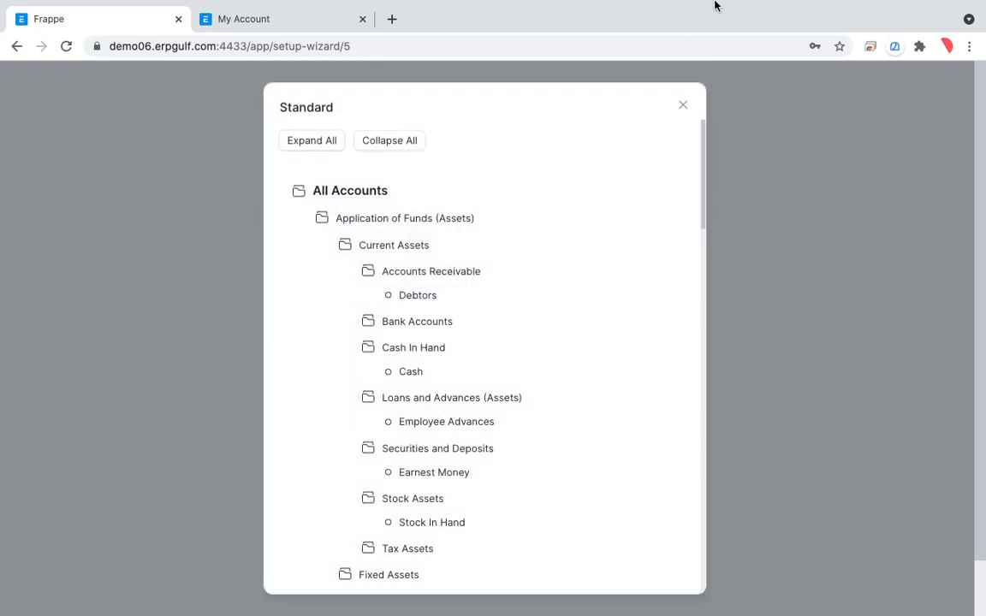
{"action": "left_click", "coordinate": [684, 108]}
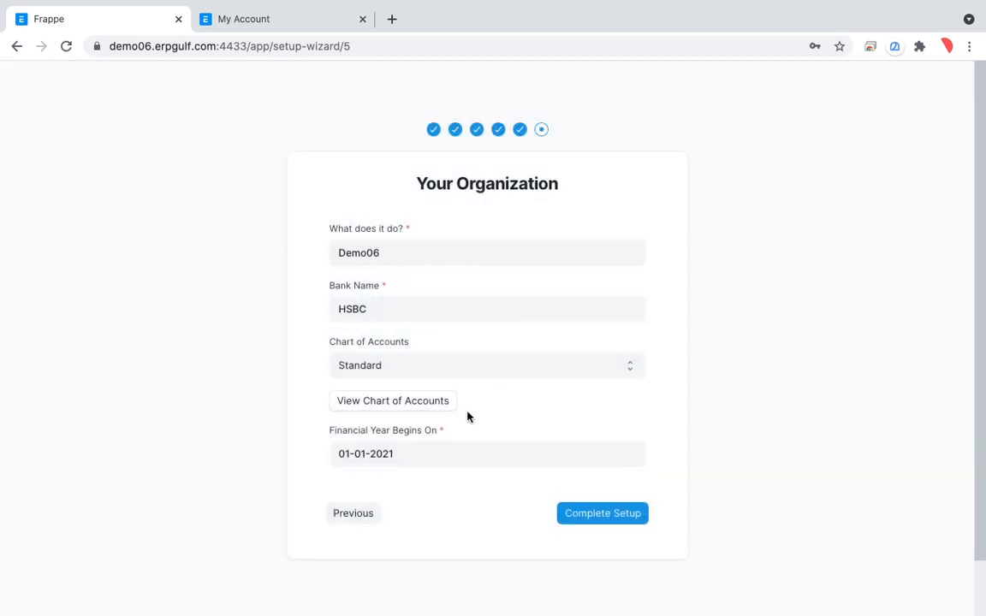
Step: Select Standard with Numbers, inspect its 1000 - Application of Funds group, and complete setup
{"action": "left_click", "coordinate": [444, 373]}
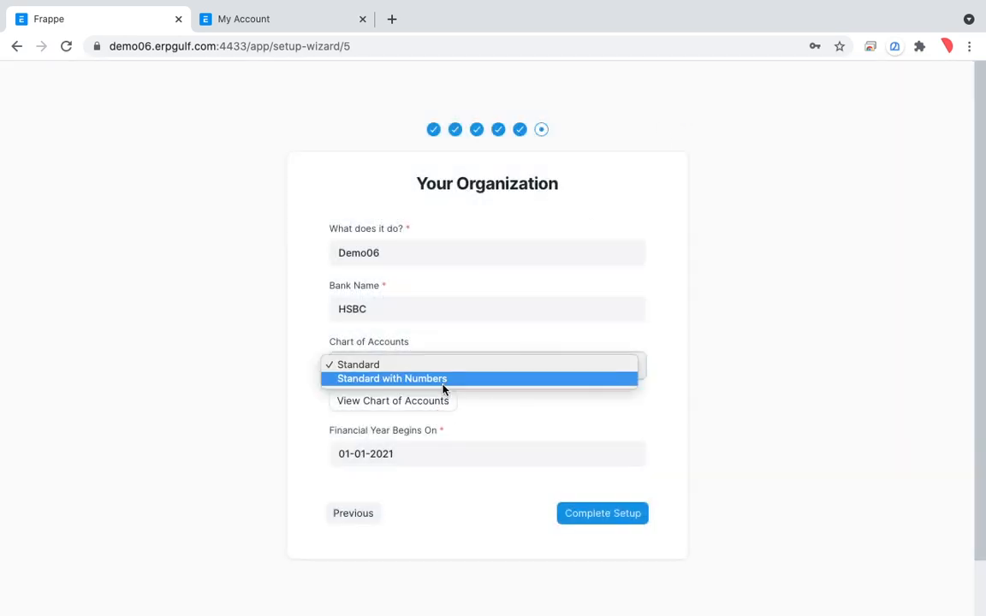
{"action": "left_click", "coordinate": [444, 385]}
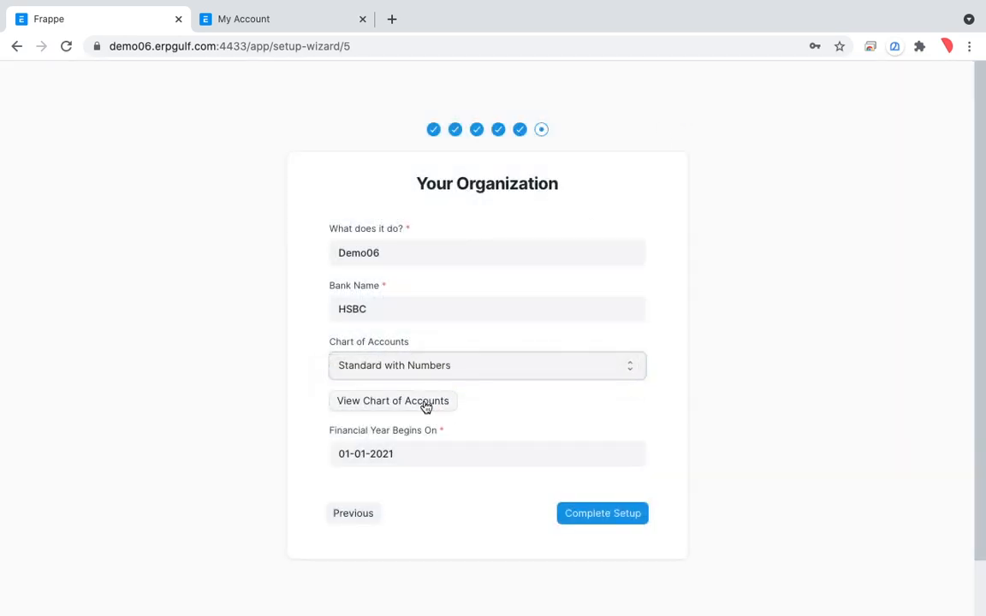
{"action": "left_click", "coordinate": [425, 402]}
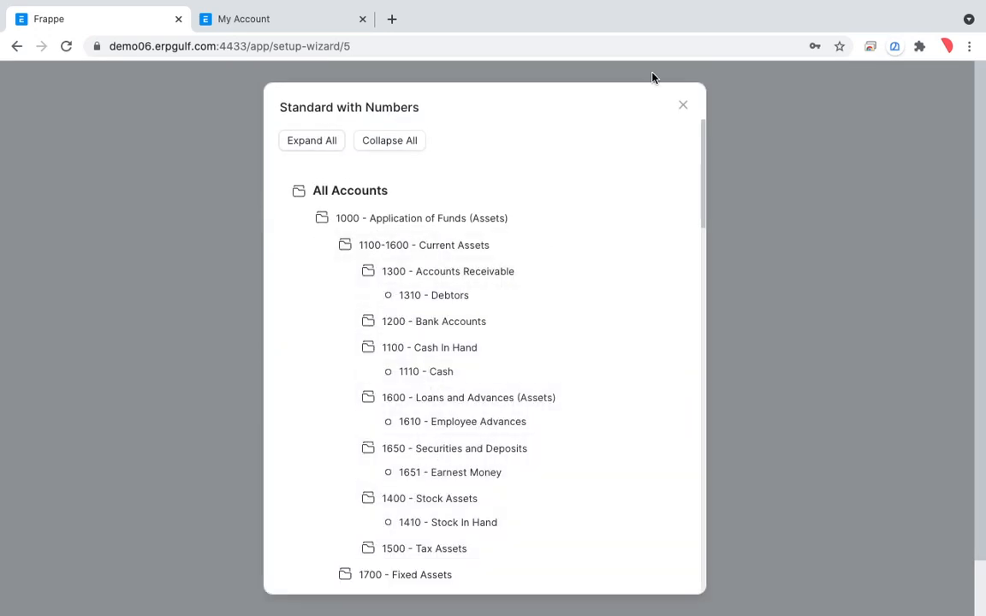
{"action": "left_click", "coordinate": [681, 105]}
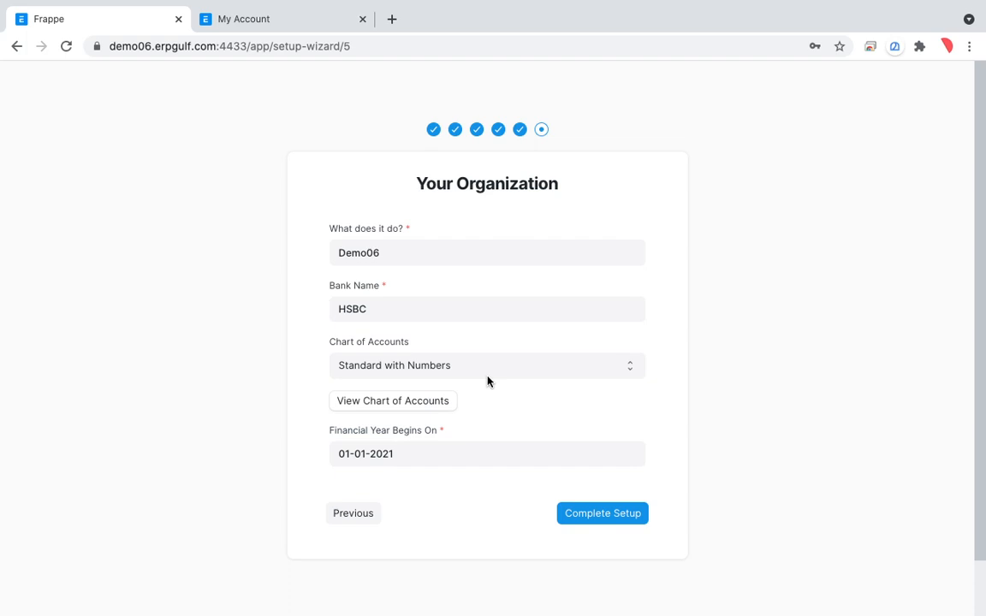
{"action": "left_click", "coordinate": [440, 409]}
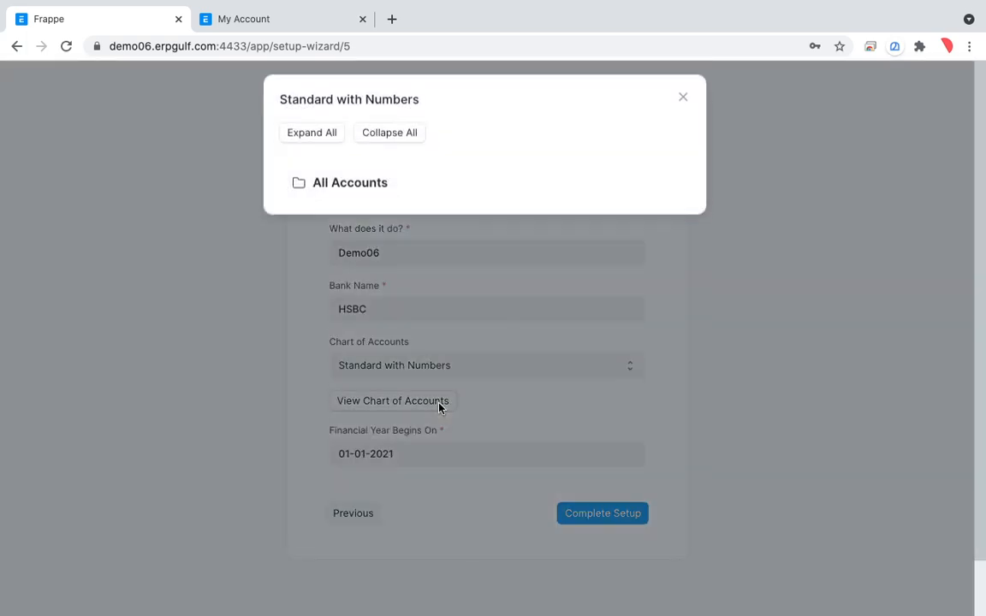
{"action": "left_click", "coordinate": [412, 182]}
{"action": "left_click", "coordinate": [373, 221]}
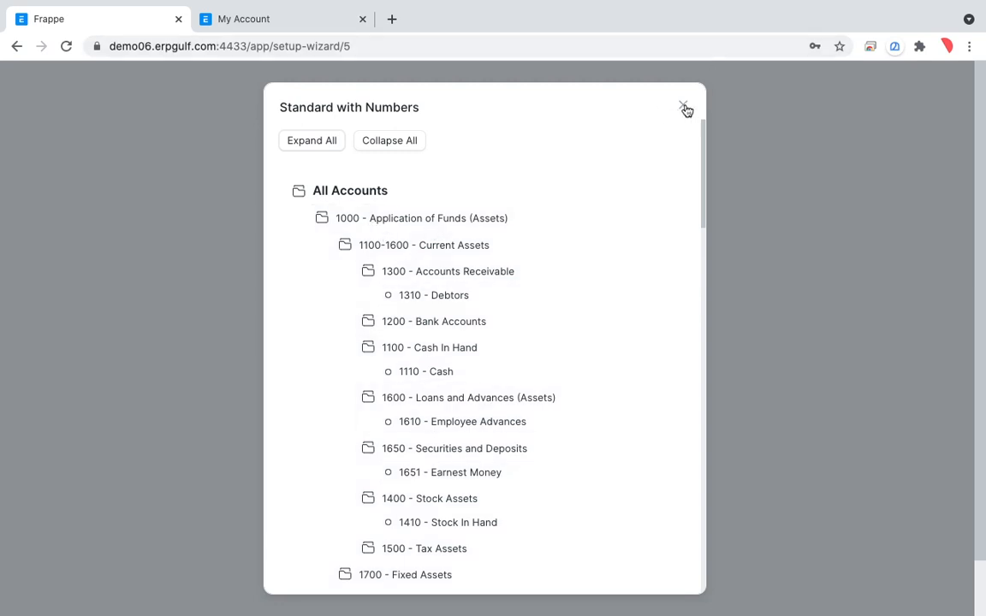
{"action": "left_click", "coordinate": [684, 107]}
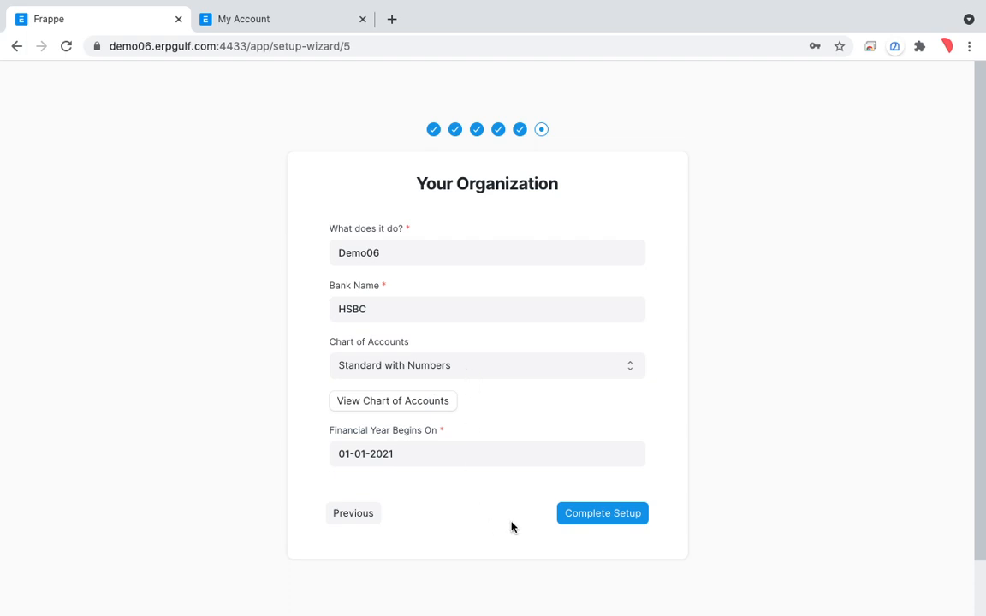
{"action": "left_click", "coordinate": [602, 514]}
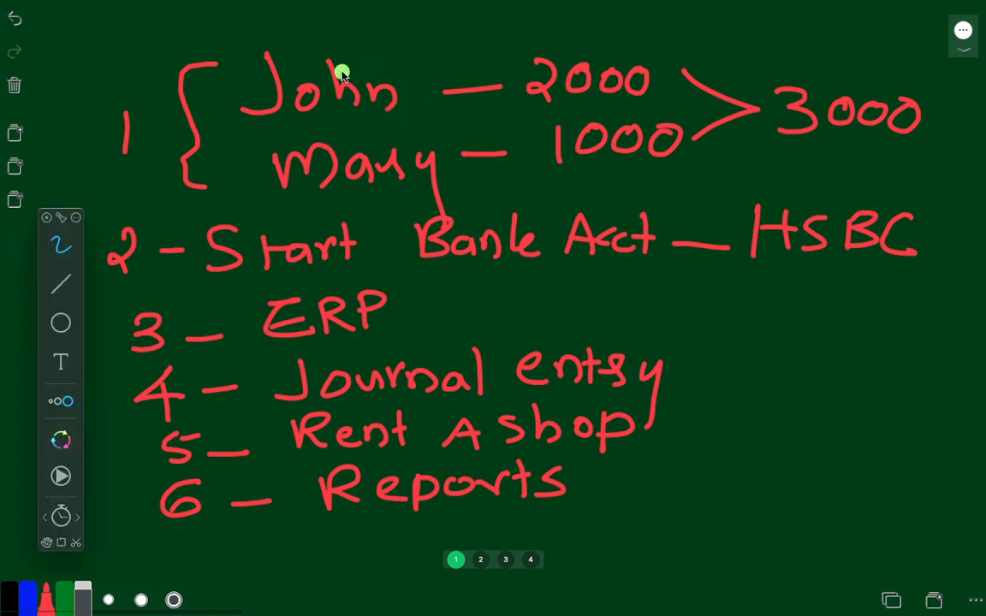
Step: Mark John and underline Start Bank Act on the whiteboard, then return to the browser
{"action": "mouse_move", "coordinate": [224, 62]}
{"action": "left_mouse_down"}
{"action": "mouse_move", "coordinate": [532, 54]}
{"action": "mouse_move", "coordinate": [629, 116]}
{"action": "mouse_move", "coordinate": [264, 138]}
{"action": "mouse_move", "coordinate": [254, 167]}
{"action": "mouse_move", "coordinate": [685, 199]}
{"action": "mouse_move", "coordinate": [518, 210]}
{"action": "left_mouse_up"}
{"action": "left_click_drag", "start_coordinate": [270, 292], "coordinate": [592, 280]}
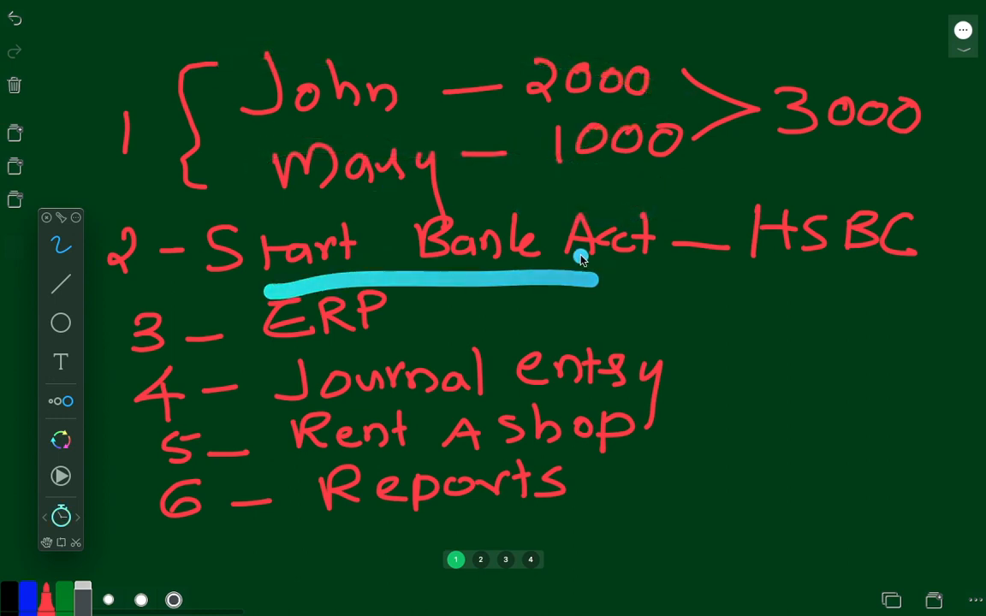
{"action": "key", "text": "ctrl+Right"}
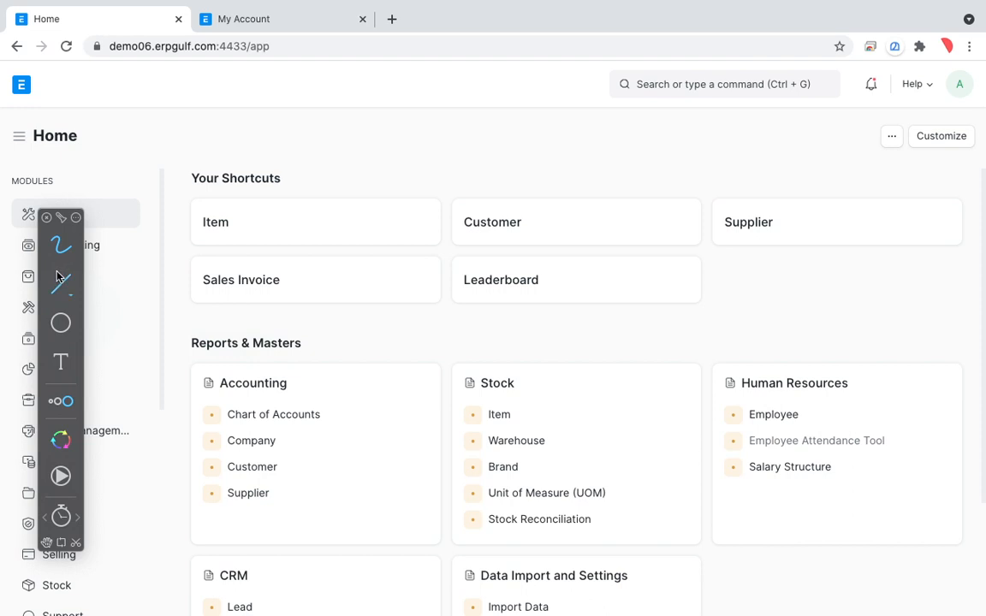
{"action": "left_click", "coordinate": [87, 266]}
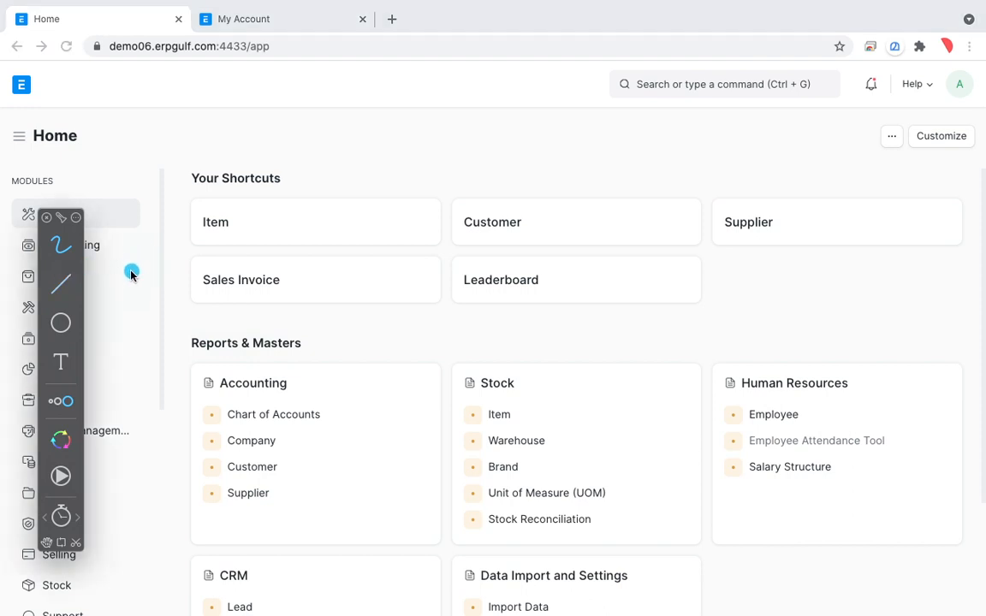
{"action": "left_click", "coordinate": [61, 284]}
{"action": "mouse_move", "coordinate": [48, 272]}
{"action": "left_mouse_down"}
{"action": "mouse_move", "coordinate": [443, 233]}
{"action": "mouse_move", "coordinate": [654, 161]}
{"action": "mouse_move", "coordinate": [884, 196]}
{"action": "left_mouse_up"}
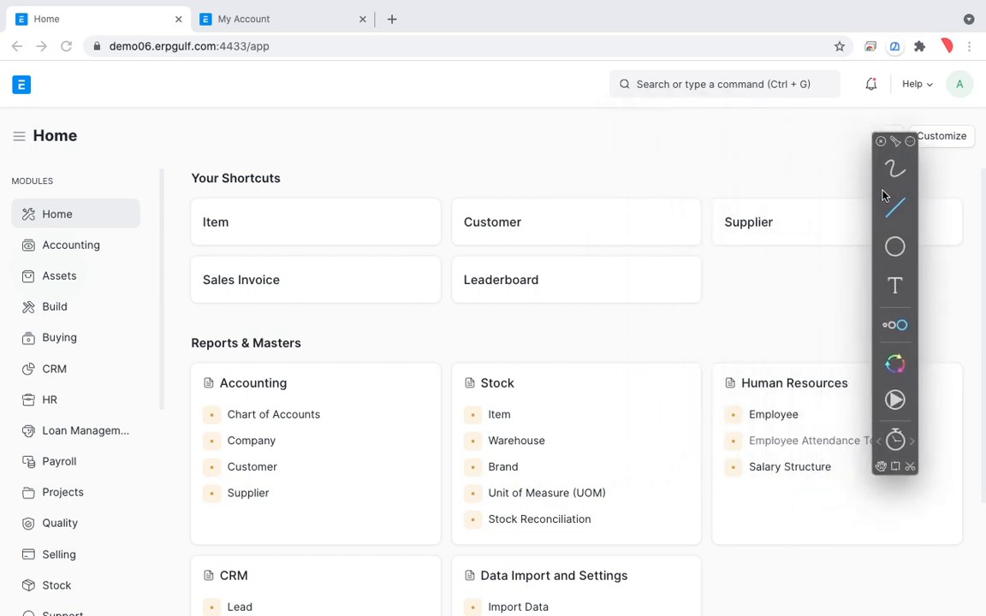
{"action": "key", "text": "ctrl+Tab"}
{"action": "key", "text": "ctrl+Tab"}
{"action": "mouse_move", "coordinate": [103, 155]}
{"action": "left_mouse_down"}
{"action": "mouse_move", "coordinate": [7, 282]}
{"action": "mouse_move", "coordinate": [21, 458]}
{"action": "left_mouse_up"}
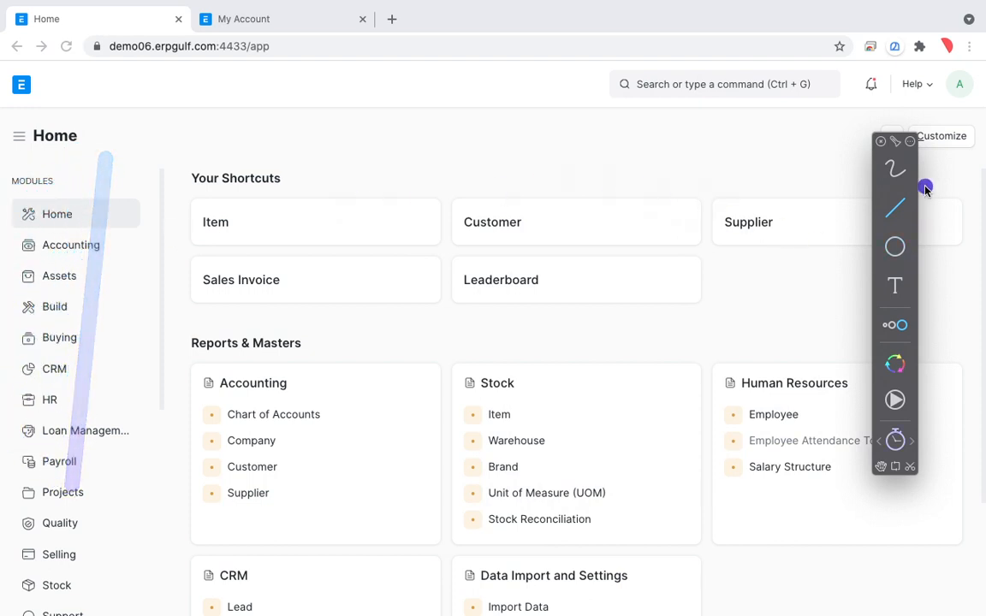
{"action": "left_click", "coordinate": [890, 175]}
{"action": "mouse_move", "coordinate": [67, 168]}
{"action": "left_mouse_down"}
{"action": "mouse_move", "coordinate": [2, 304]}
{"action": "mouse_move", "coordinate": [41, 598]}
{"action": "mouse_move", "coordinate": [94, 598]}
{"action": "left_mouse_up"}
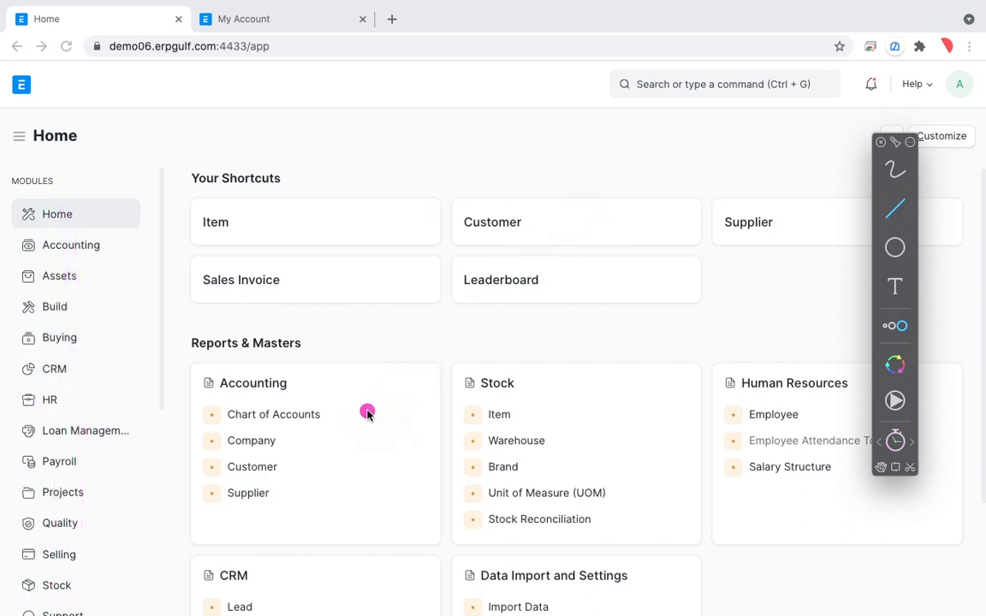
{"action": "left_click_drag", "start_coordinate": [360, 414], "coordinate": [447, 400]}
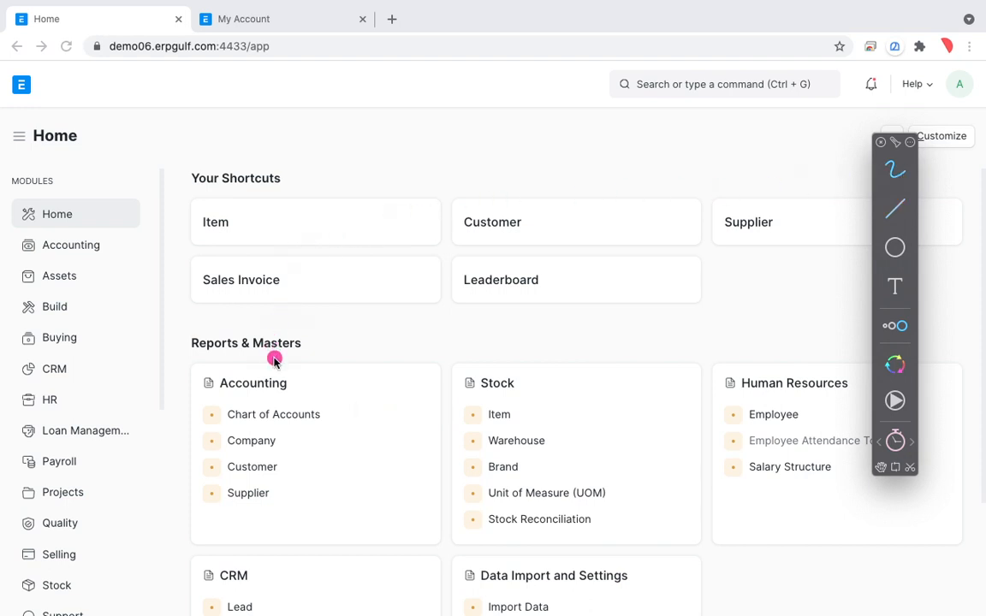
{"action": "mouse_move", "coordinate": [278, 376]}
{"action": "left_mouse_down"}
{"action": "mouse_move", "coordinate": [181, 383]}
{"action": "mouse_move", "coordinate": [182, 419]}
{"action": "mouse_move", "coordinate": [359, 454]}
{"action": "mouse_move", "coordinate": [361, 397]}
{"action": "mouse_move", "coordinate": [188, 364]}
{"action": "left_mouse_up"}
{"action": "mouse_move", "coordinate": [192, 411]}
{"action": "left_mouse_down"}
{"action": "mouse_move", "coordinate": [249, 388]}
{"action": "mouse_move", "coordinate": [351, 422]}
{"action": "mouse_move", "coordinate": [207, 436]}
{"action": "left_mouse_up"}
{"action": "mouse_move", "coordinate": [328, 401]}
{"action": "left_mouse_down"}
{"action": "mouse_move", "coordinate": [238, 396]}
{"action": "mouse_move", "coordinate": [282, 431]}
{"action": "mouse_move", "coordinate": [254, 404]}
{"action": "mouse_move", "coordinate": [185, 402]}
{"action": "mouse_move", "coordinate": [342, 418]}
{"action": "mouse_move", "coordinate": [204, 387]}
{"action": "left_mouse_up"}
{"action": "mouse_move", "coordinate": [211, 393]}
{"action": "left_mouse_down"}
{"action": "mouse_move", "coordinate": [269, 433]}
{"action": "mouse_move", "coordinate": [167, 433]}
{"action": "mouse_move", "coordinate": [206, 430]}
{"action": "left_mouse_up"}
{"action": "mouse_move", "coordinate": [101, 163]}
{"action": "left_mouse_down"}
{"action": "mouse_move", "coordinate": [43, 212]}
{"action": "mouse_move", "coordinate": [68, 466]}
{"action": "mouse_move", "coordinate": [83, 492]}
{"action": "left_mouse_up"}
{"action": "left_click_drag", "start_coordinate": [86, 367], "coordinate": [120, 347]}
{"action": "left_click_drag", "start_coordinate": [79, 409], "coordinate": [129, 390]}
{"action": "left_click_drag", "start_coordinate": [109, 438], "coordinate": [143, 418]}
{"action": "left_click_drag", "start_coordinate": [100, 465], "coordinate": [123, 451]}
{"action": "left_click_drag", "start_coordinate": [44, 253], "coordinate": [107, 239]}
{"action": "left_click_drag", "start_coordinate": [327, 397], "coordinate": [395, 399]}
{"action": "key", "text": "Escape"}
{"action": "scroll", "coordinate": [339, 522], "scroll_direction": "down", "scroll_amount": 3}
{"action": "scroll", "coordinate": [341, 523], "scroll_direction": "up", "scroll_amount": 2}
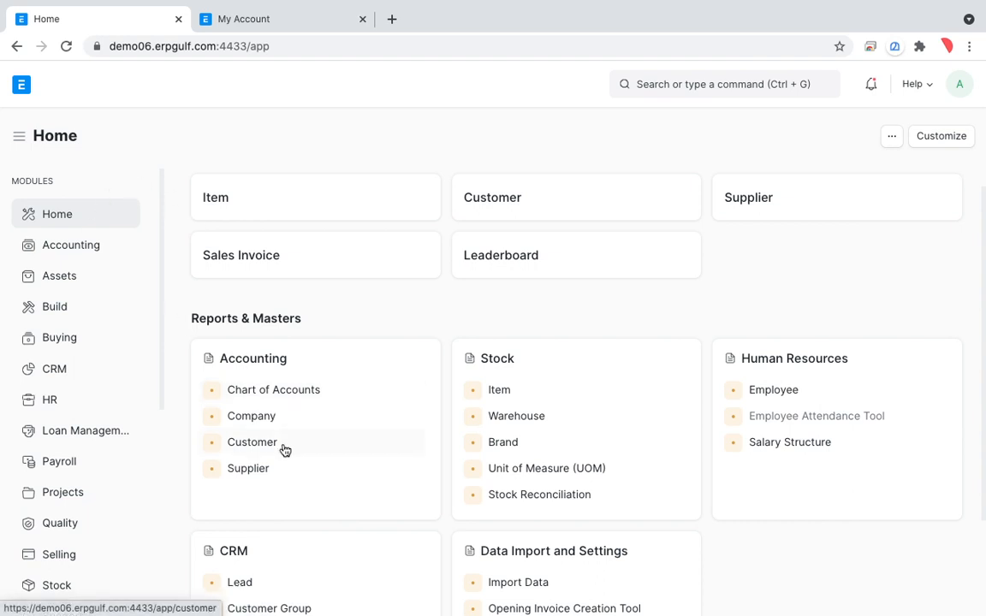
Step: Search for 'chart of', then open Chart of Accounts from the Accounting card
{"action": "left_click", "coordinate": [685, 86]}
{"action": "type", "text": "ch"}
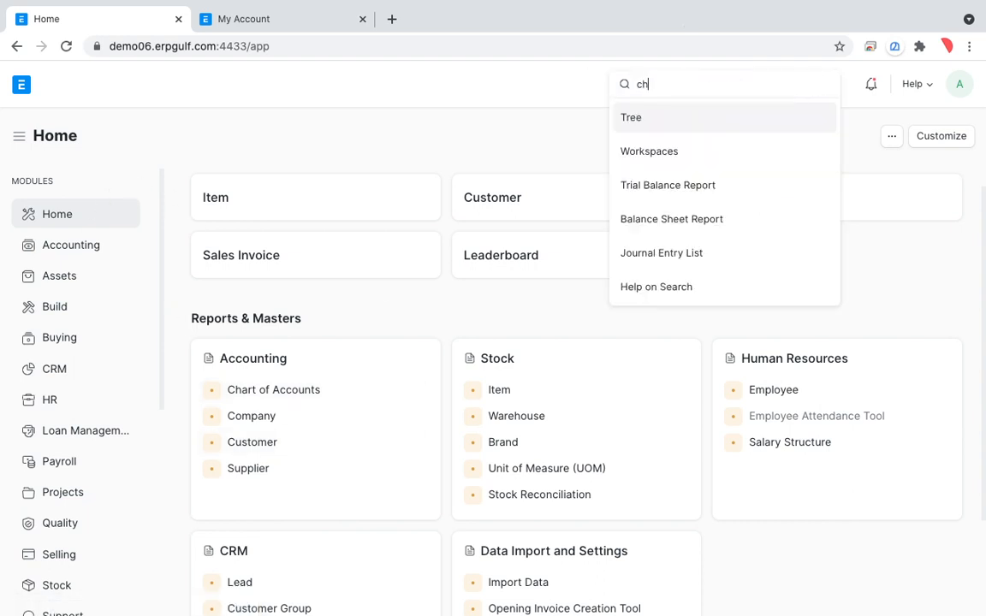
{"action": "type", "text": "art of"}
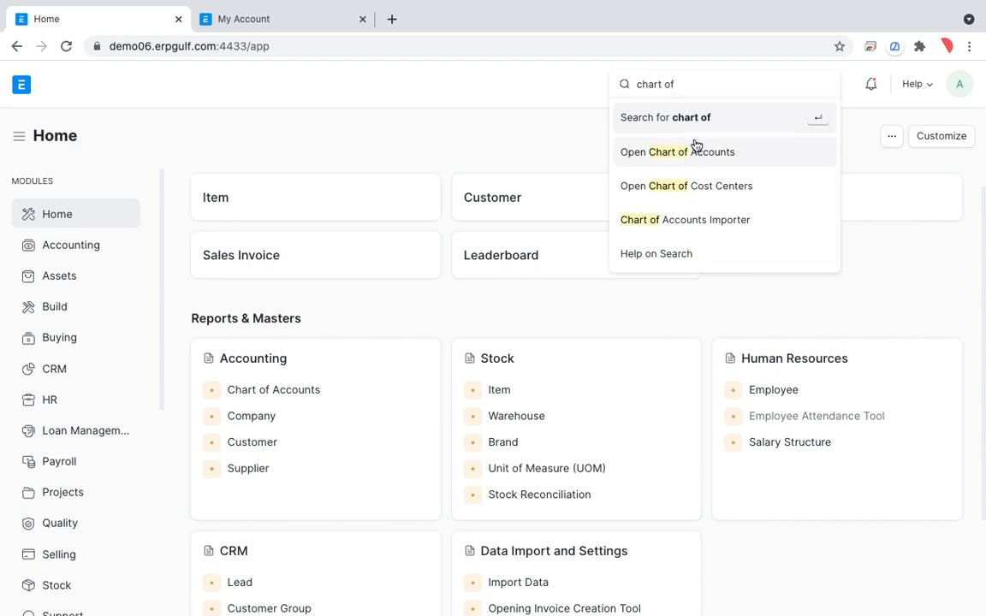
{"action": "left_click", "coordinate": [504, 312]}
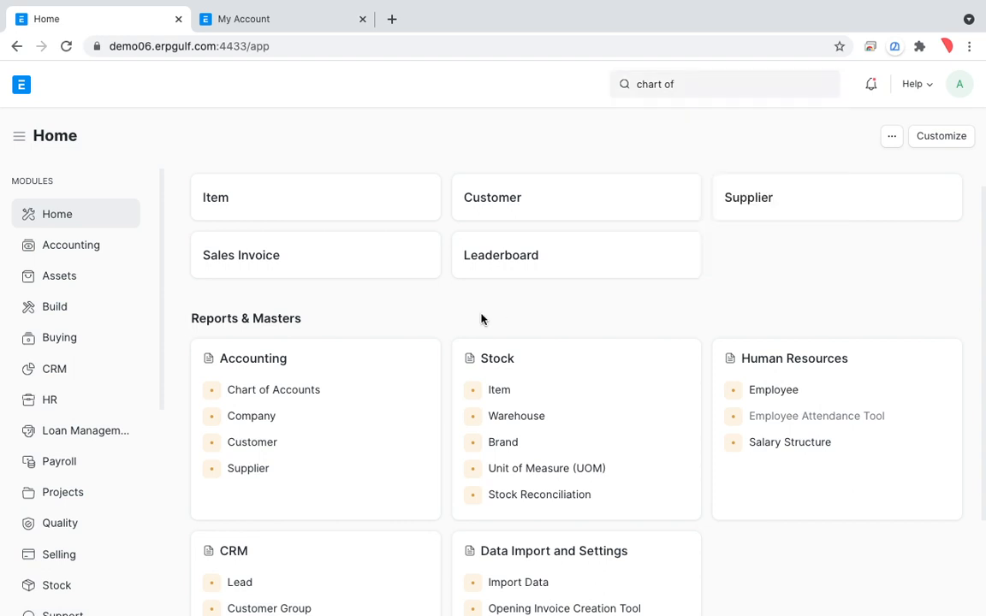
{"action": "left_click", "coordinate": [306, 398]}
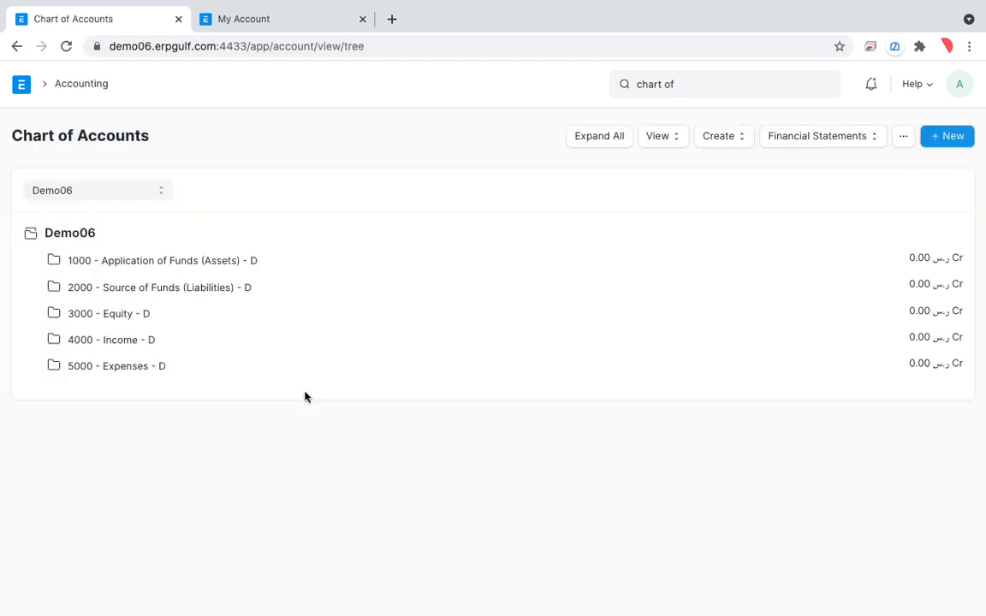
Step: Annotate the Demo06 tree, marking Application of Funds, Source of Funds and 3000 - Equity groups
{"action": "mouse_move", "coordinate": [513, 5]}
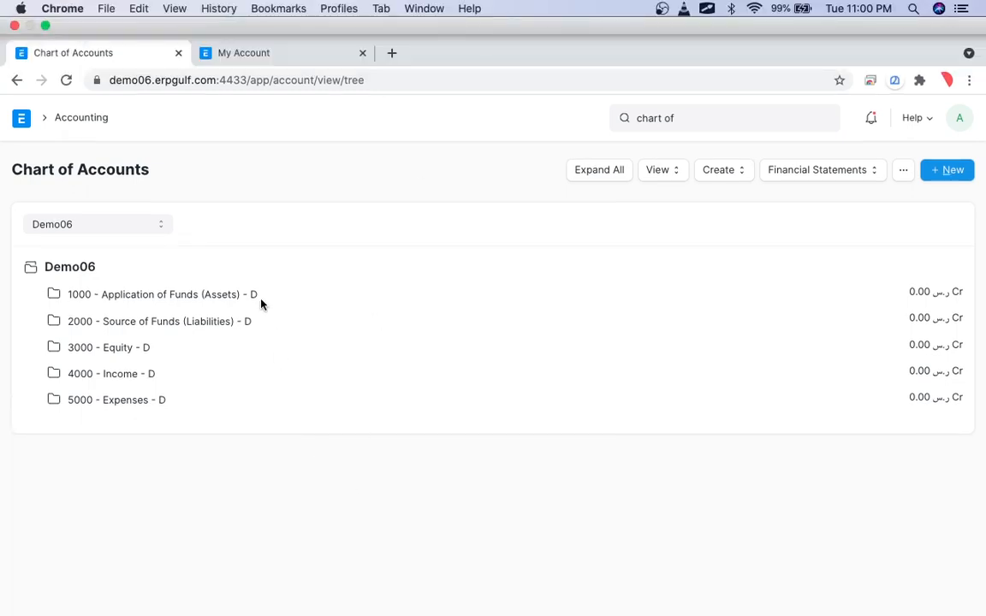
{"action": "key", "text": "alt+Tab"}
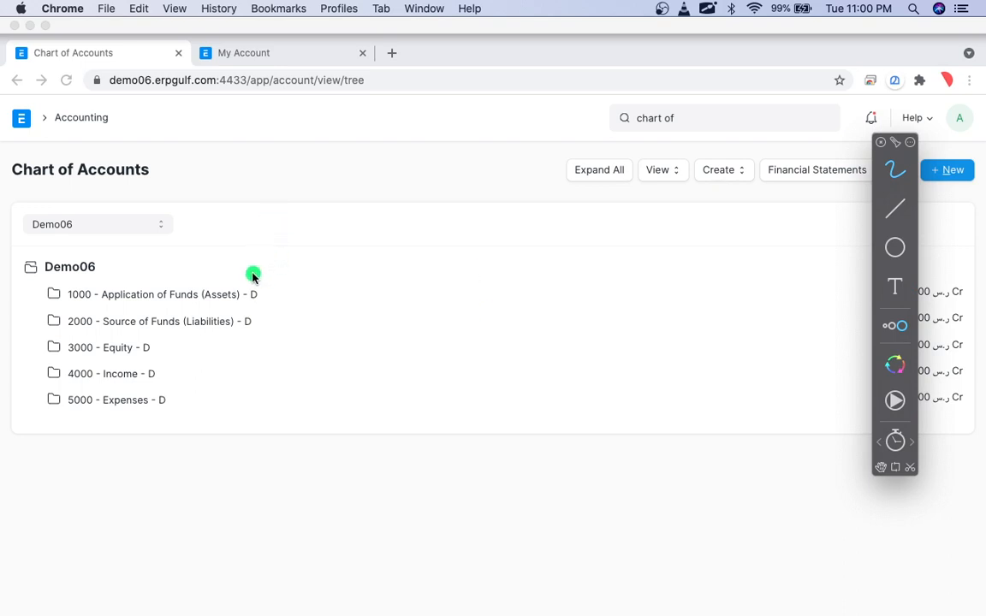
{"action": "mouse_move", "coordinate": [267, 259]}
{"action": "left_mouse_down"}
{"action": "mouse_move", "coordinate": [255, 262]}
{"action": "mouse_move", "coordinate": [285, 302]}
{"action": "mouse_move", "coordinate": [186, 299]}
{"action": "mouse_move", "coordinate": [258, 294]}
{"action": "left_mouse_up"}
{"action": "mouse_move", "coordinate": [121, 321]}
{"action": "left_mouse_down"}
{"action": "mouse_move", "coordinate": [99, 374]}
{"action": "mouse_move", "coordinate": [178, 369]}
{"action": "mouse_move", "coordinate": [150, 402]}
{"action": "mouse_move", "coordinate": [135, 374]}
{"action": "mouse_move", "coordinate": [181, 374]}
{"action": "left_mouse_up"}
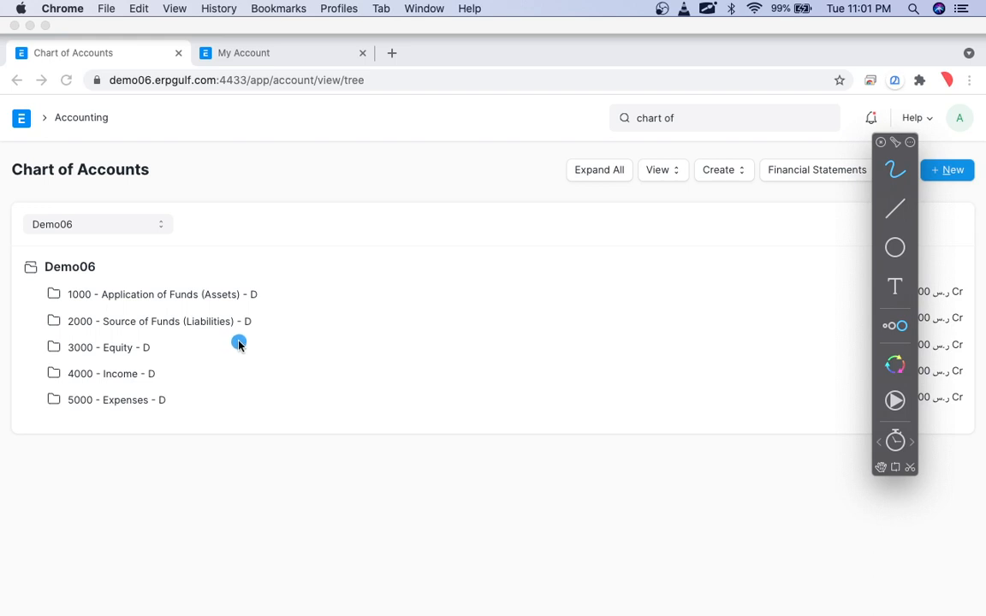
{"action": "left_click_drag", "start_coordinate": [277, 291], "coordinate": [385, 275]}
{"action": "left_click_drag", "start_coordinate": [297, 264], "coordinate": [341, 299]}
{"action": "left_click_drag", "start_coordinate": [286, 294], "coordinate": [389, 291]}
{"action": "left_click_drag", "start_coordinate": [306, 273], "coordinate": [355, 301]}
{"action": "mouse_move", "coordinate": [248, 312]}
{"action": "left_mouse_down"}
{"action": "mouse_move", "coordinate": [206, 342]}
{"action": "mouse_move", "coordinate": [244, 304]}
{"action": "left_mouse_up"}
{"action": "left_click_drag", "start_coordinate": [167, 350], "coordinate": [272, 330]}
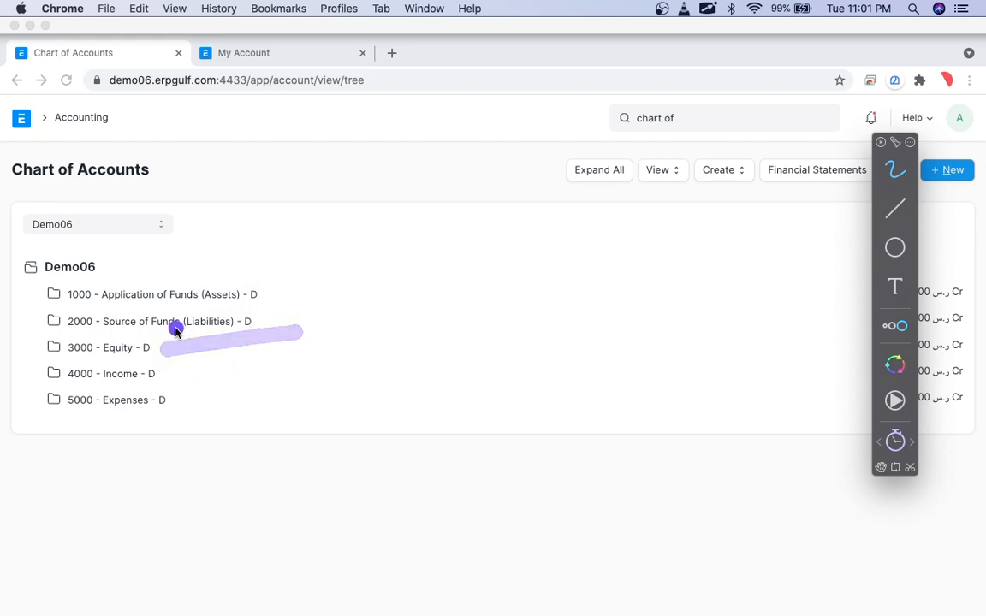
{"action": "mouse_move", "coordinate": [189, 323]}
{"action": "left_mouse_down"}
{"action": "mouse_move", "coordinate": [276, 319]}
{"action": "mouse_move", "coordinate": [257, 325]}
{"action": "left_mouse_up"}
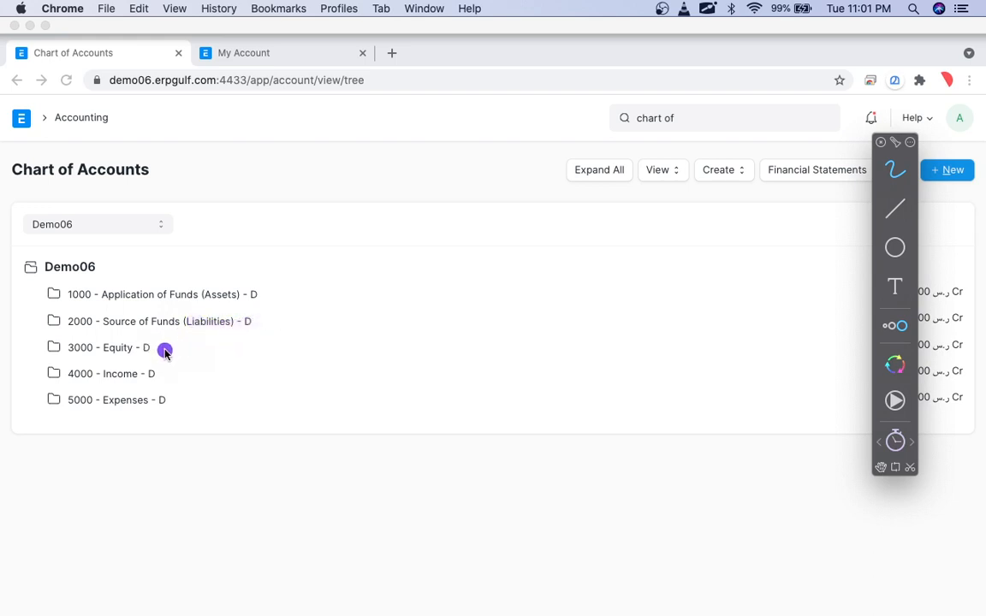
{"action": "mouse_move", "coordinate": [171, 345]}
{"action": "left_mouse_down"}
{"action": "mouse_move", "coordinate": [79, 340]}
{"action": "mouse_move", "coordinate": [193, 345]}
{"action": "left_mouse_up"}
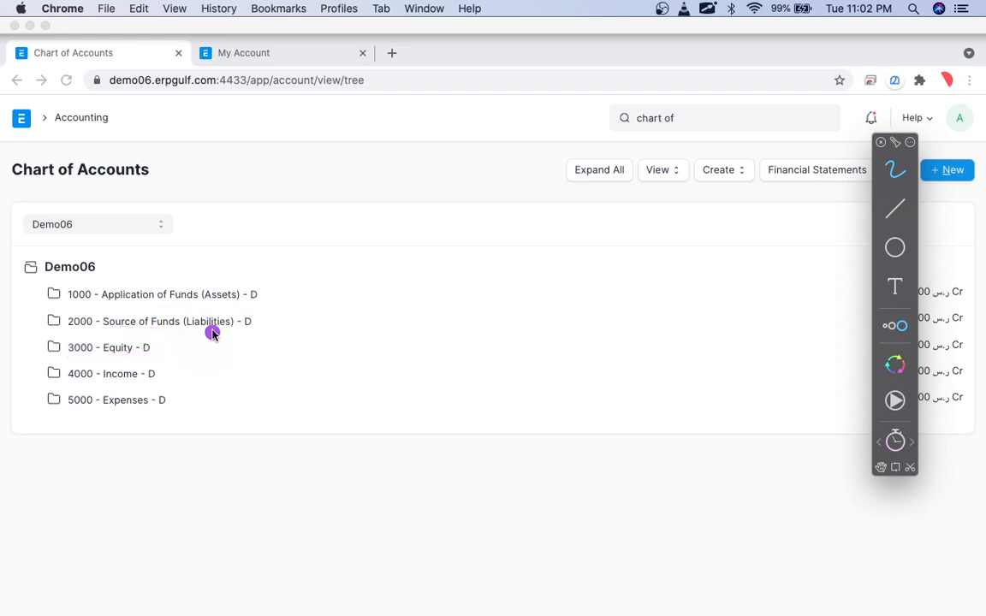
{"action": "left_click_drag", "start_coordinate": [231, 294], "coordinate": [313, 294]}
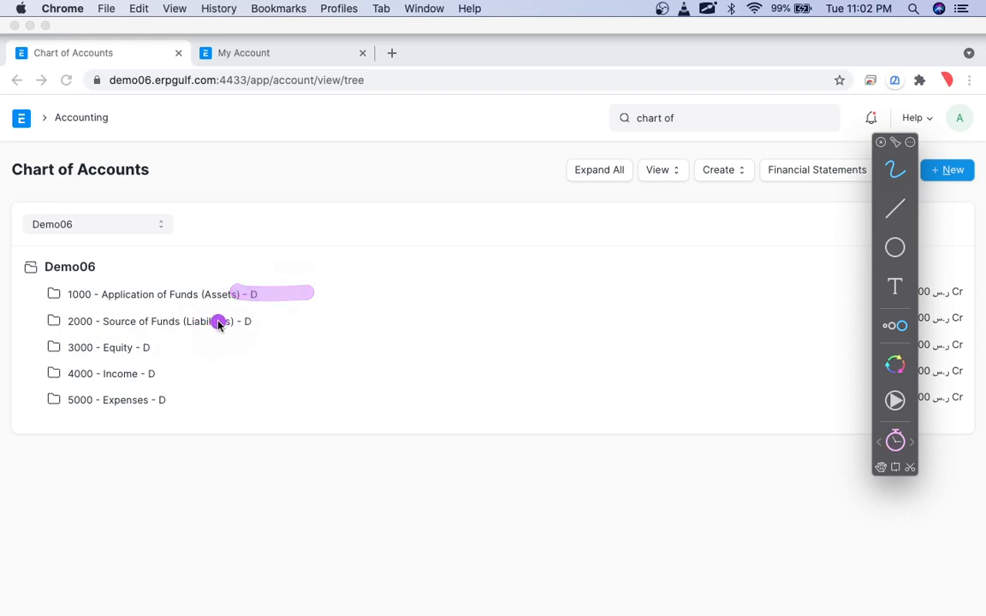
{"action": "mouse_move", "coordinate": [59, 327]}
{"action": "left_mouse_down"}
{"action": "mouse_move", "coordinate": [28, 358]}
{"action": "mouse_move", "coordinate": [81, 348]}
{"action": "left_mouse_up"}
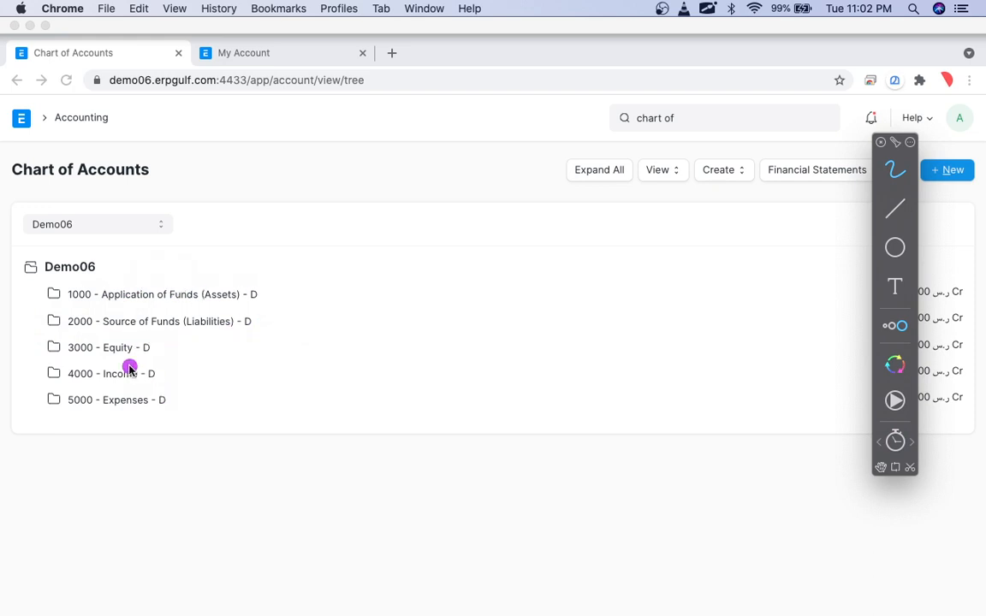
{"action": "left_click_drag", "start_coordinate": [102, 291], "coordinate": [133, 289]}
{"action": "left_click_drag", "start_coordinate": [86, 319], "coordinate": [94, 356]}
{"action": "mouse_move", "coordinate": [79, 348]}
{"action": "left_mouse_down"}
{"action": "mouse_move", "coordinate": [177, 343]}
{"action": "mouse_move", "coordinate": [236, 325]}
{"action": "left_mouse_up"}
{"action": "left_click_drag", "start_coordinate": [77, 351], "coordinate": [206, 345]}
{"action": "left_click_drag", "start_coordinate": [97, 401], "coordinate": [203, 397]}
{"action": "mouse_move", "coordinate": [247, 272]}
{"action": "left_mouse_down"}
{"action": "mouse_move", "coordinate": [205, 254]}
{"action": "mouse_move", "coordinate": [47, 264]}
{"action": "mouse_move", "coordinate": [32, 395]}
{"action": "mouse_move", "coordinate": [213, 407]}
{"action": "mouse_move", "coordinate": [242, 319]}
{"action": "mouse_move", "coordinate": [243, 260]}
{"action": "left_mouse_up"}
{"action": "left_click_drag", "start_coordinate": [278, 294], "coordinate": [342, 291]}
{"action": "left_click_drag", "start_coordinate": [260, 324], "coordinate": [344, 322]}
{"action": "left_click_drag", "start_coordinate": [188, 346], "coordinate": [297, 343]}
{"action": "left_click_drag", "start_coordinate": [173, 380], "coordinate": [281, 373]}
{"action": "left_click_drag", "start_coordinate": [180, 400], "coordinate": [284, 408]}
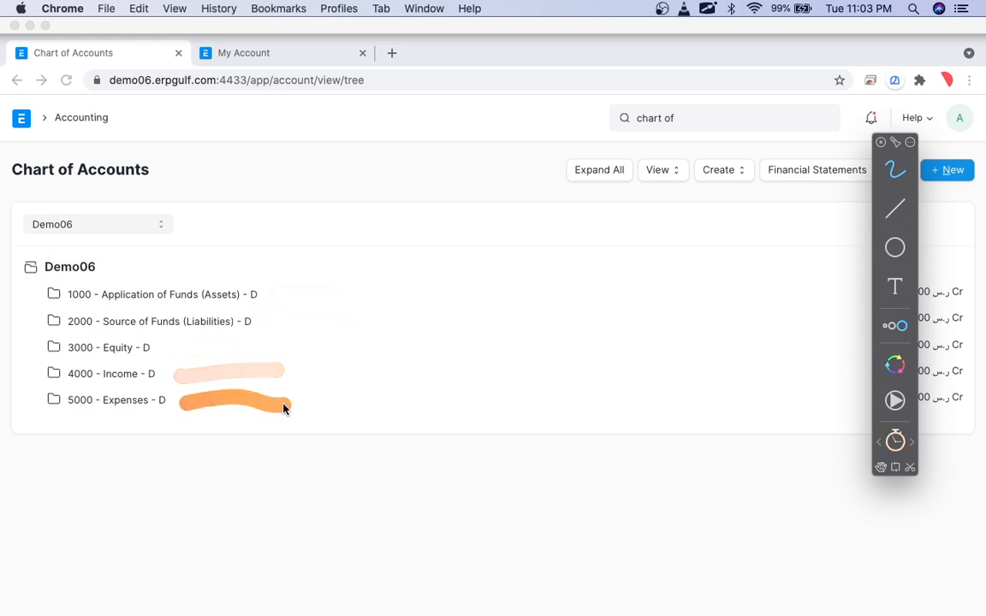
{"action": "key", "text": "ctrl+Left"}
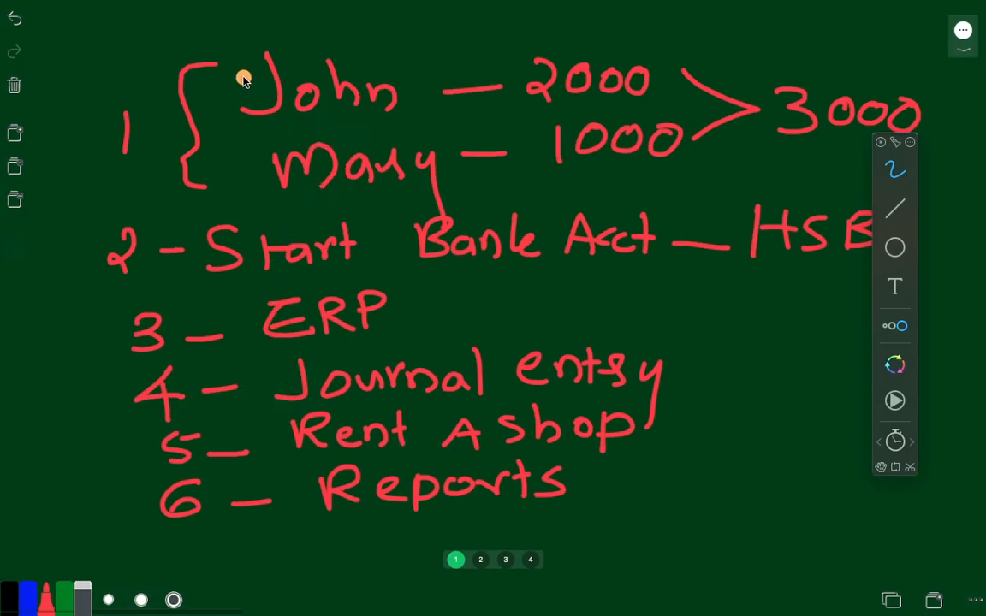
{"action": "mouse_move", "coordinate": [254, 60]}
{"action": "left_mouse_down"}
{"action": "mouse_move", "coordinate": [502, 64]}
{"action": "mouse_move", "coordinate": [671, 88]}
{"action": "left_mouse_up"}
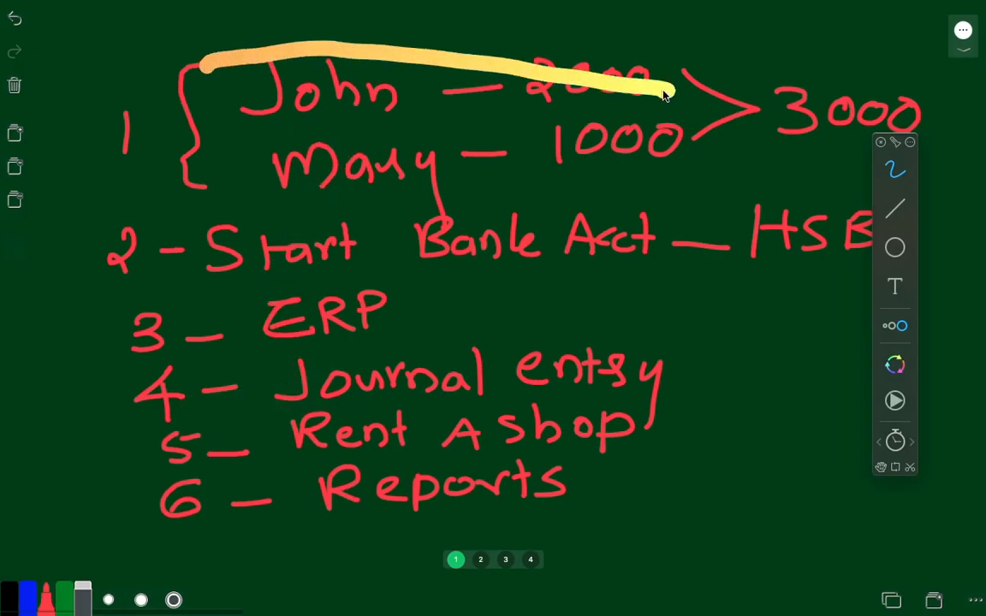
{"action": "mouse_move", "coordinate": [243, 137]}
{"action": "left_mouse_down"}
{"action": "mouse_move", "coordinate": [501, 154]}
{"action": "mouse_move", "coordinate": [665, 74]}
{"action": "mouse_move", "coordinate": [225, 94]}
{"action": "mouse_move", "coordinate": [275, 124]}
{"action": "left_mouse_up"}
{"action": "mouse_move", "coordinate": [216, 159]}
{"action": "left_mouse_down"}
{"action": "mouse_move", "coordinate": [705, 137]}
{"action": "mouse_move", "coordinate": [381, 180]}
{"action": "mouse_move", "coordinate": [212, 158]}
{"action": "left_mouse_up"}
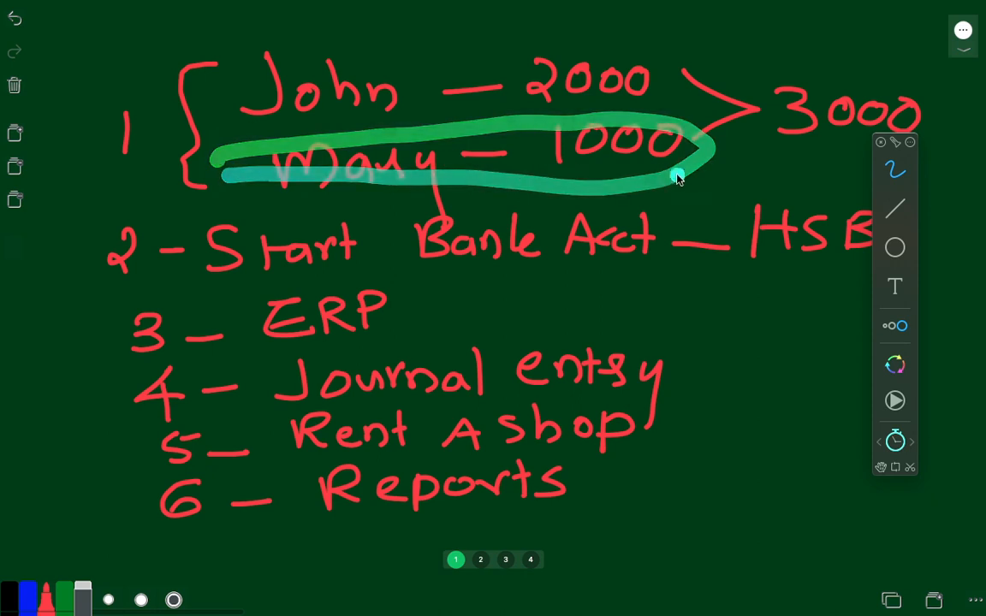
{"action": "mouse_move", "coordinate": [720, 128]}
{"action": "left_mouse_down"}
{"action": "mouse_move", "coordinate": [784, 132]}
{"action": "mouse_move", "coordinate": [682, 214]}
{"action": "mouse_move", "coordinate": [701, 187]}
{"action": "mouse_move", "coordinate": [648, 214]}
{"action": "left_mouse_up"}
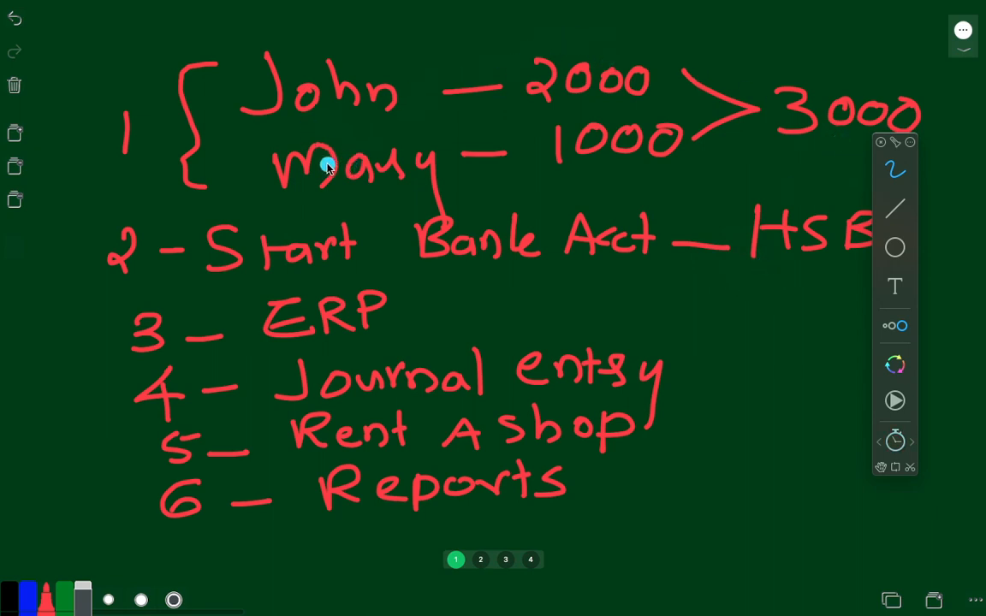
{"action": "key", "text": "ctrl+Right"}
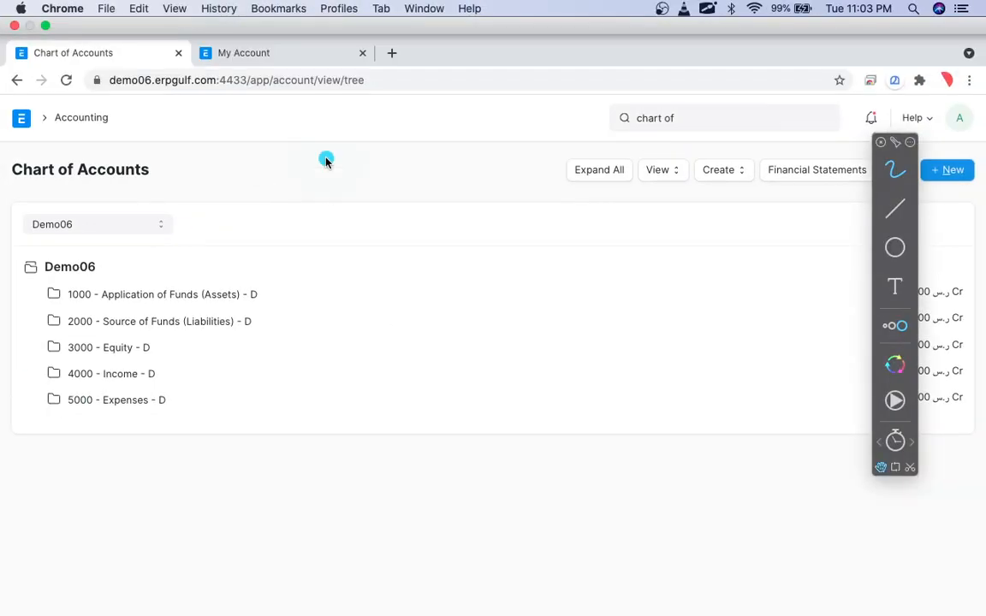
{"action": "key", "text": "ctrl+Left"}
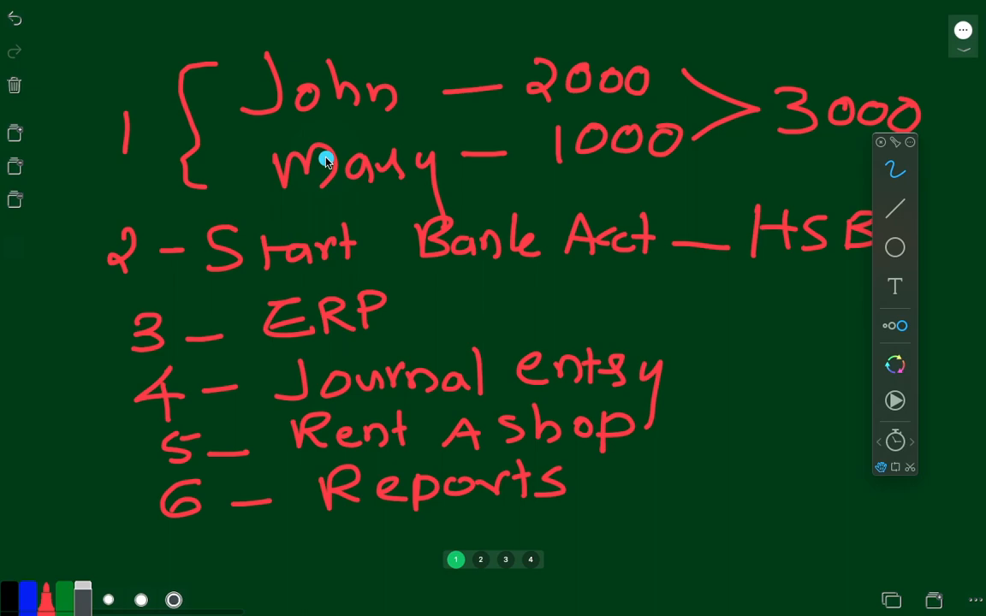
{"action": "key", "text": "ctrl+Right"}
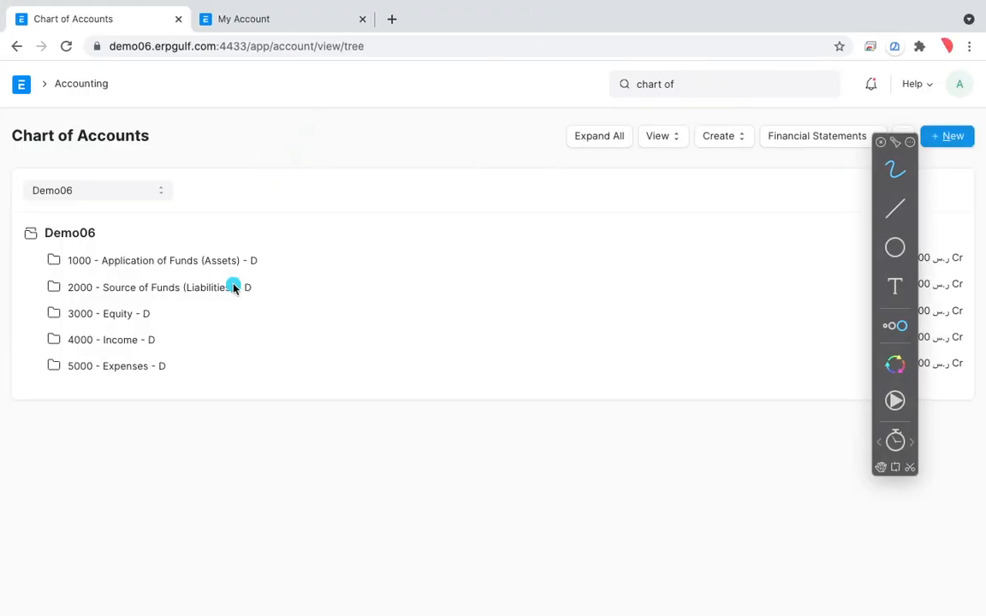
{"action": "key", "text": "alt+Tab"}
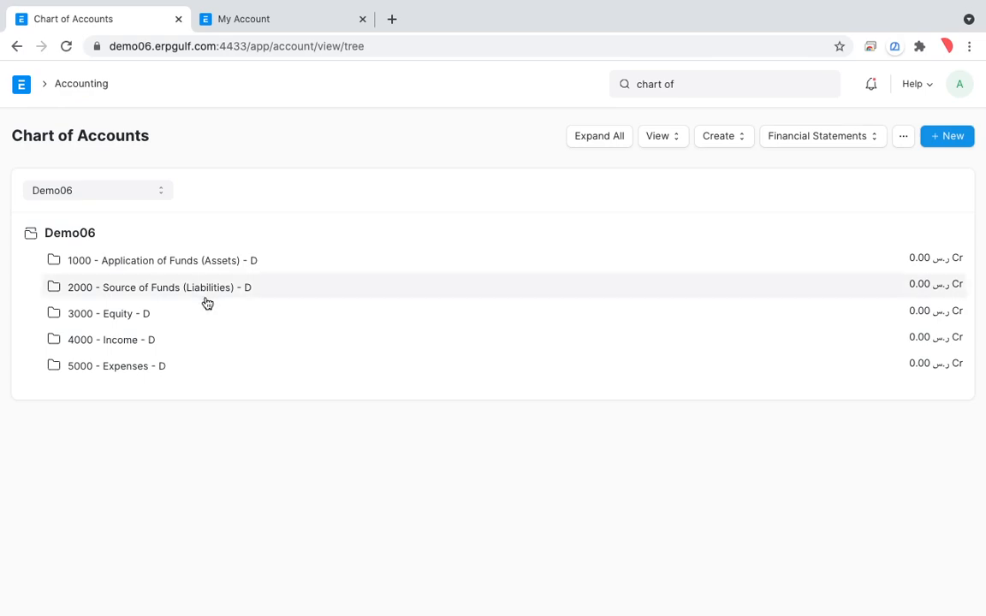
{"action": "key", "text": "alt+Tab"}
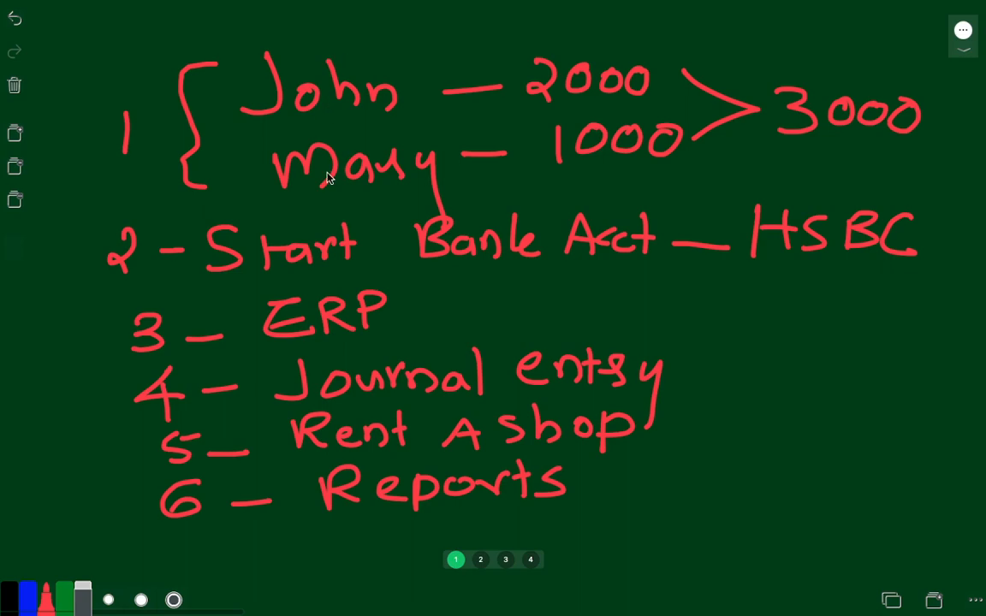
{"action": "key", "text": "alt+Tab"}
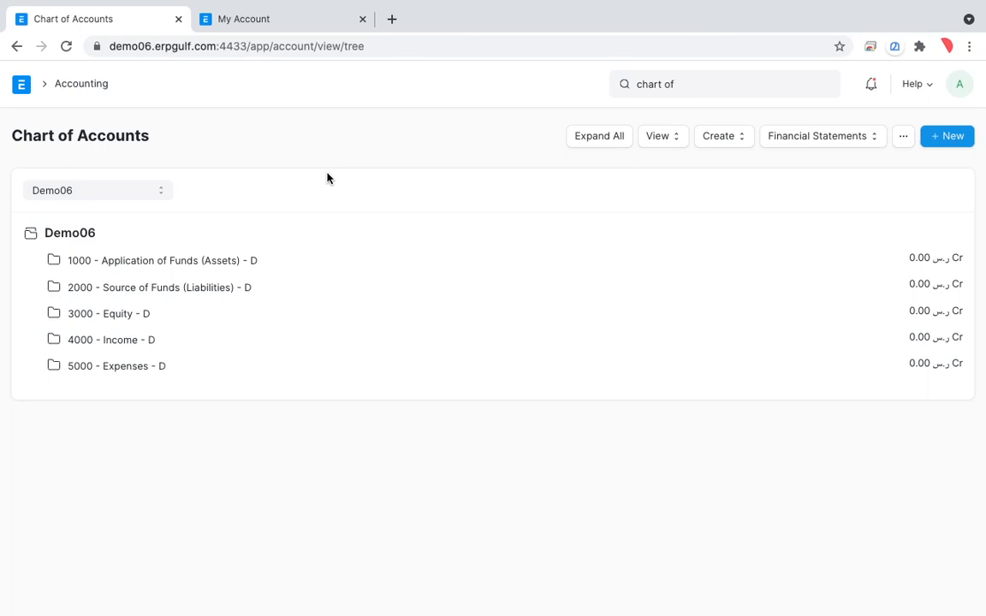
Step: Create group account 'Share holders' under 3000 - Equity with account type and root type Equity
{"action": "left_click", "coordinate": [118, 325]}
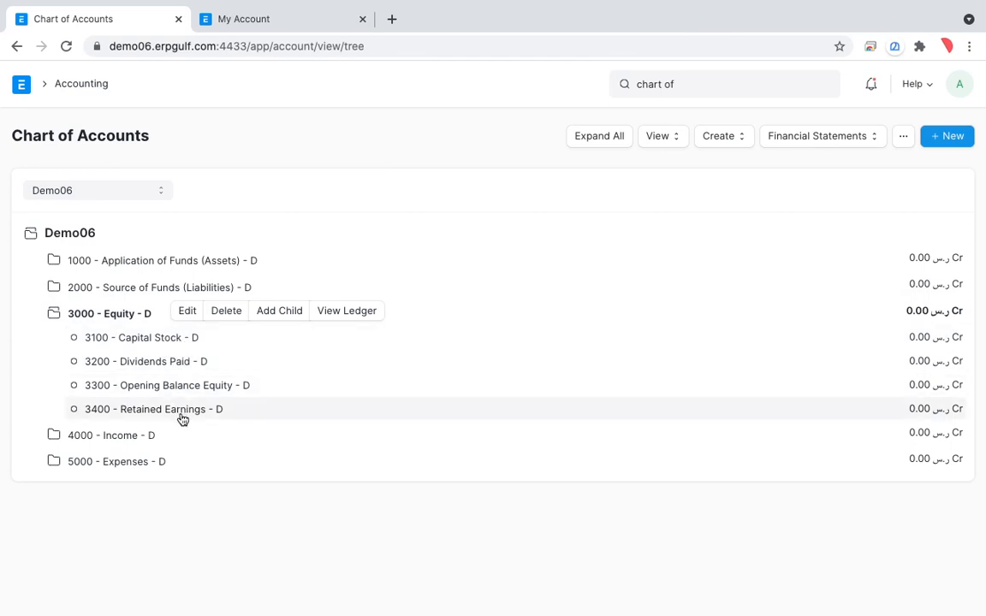
{"action": "left_click", "coordinate": [278, 317]}
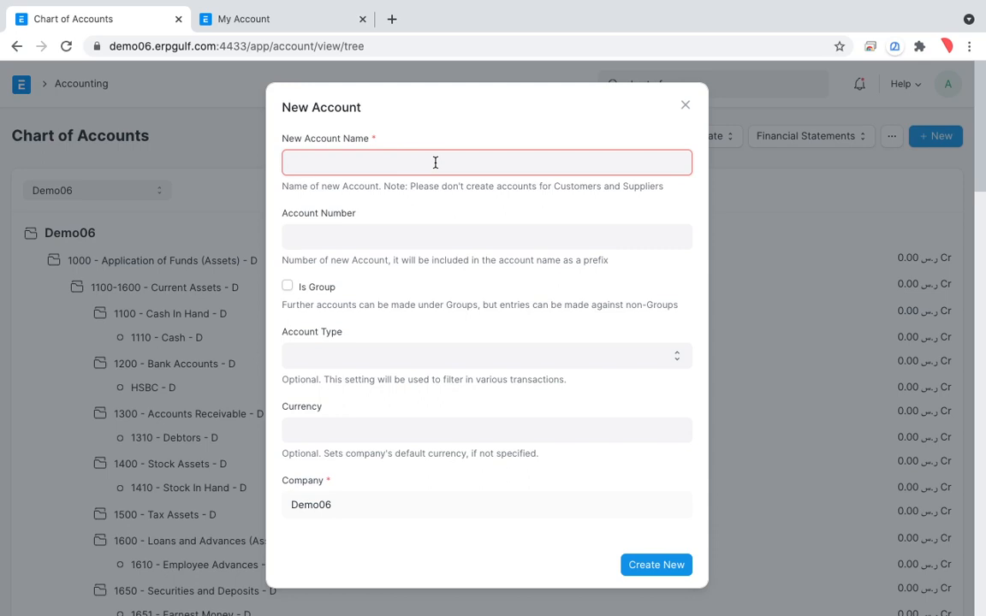
{"action": "type", "text": "Share holders"}
{"action": "key", "text": "Tab"}
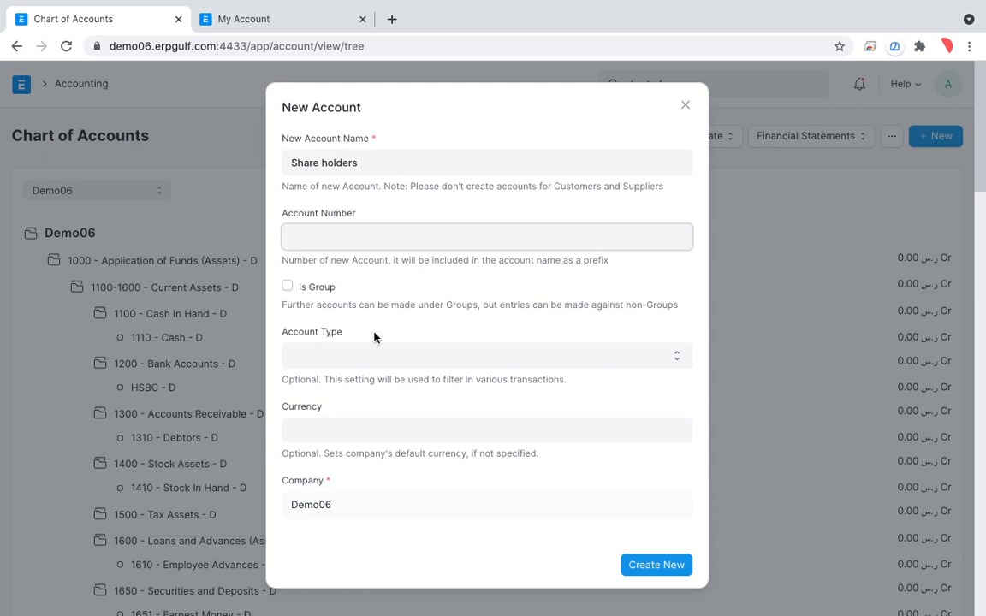
{"action": "left_click", "coordinate": [326, 356]}
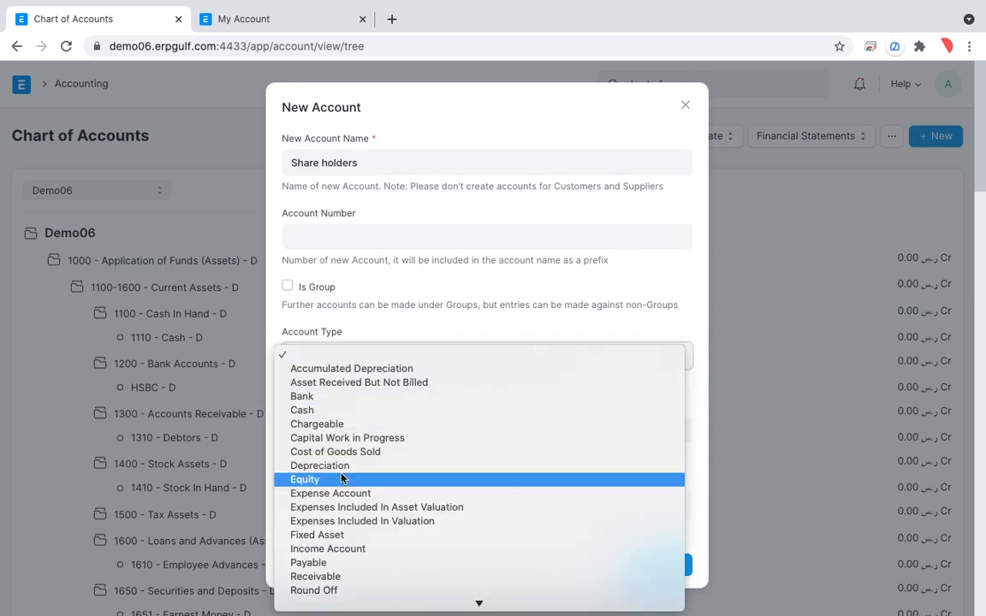
{"action": "left_click", "coordinate": [306, 480]}
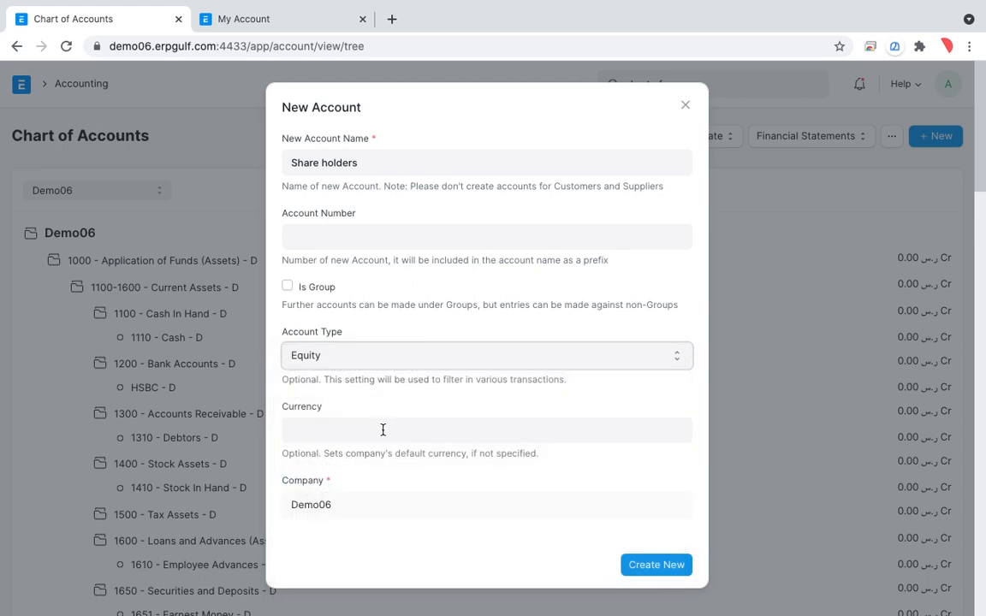
{"action": "left_click", "coordinate": [288, 289]}
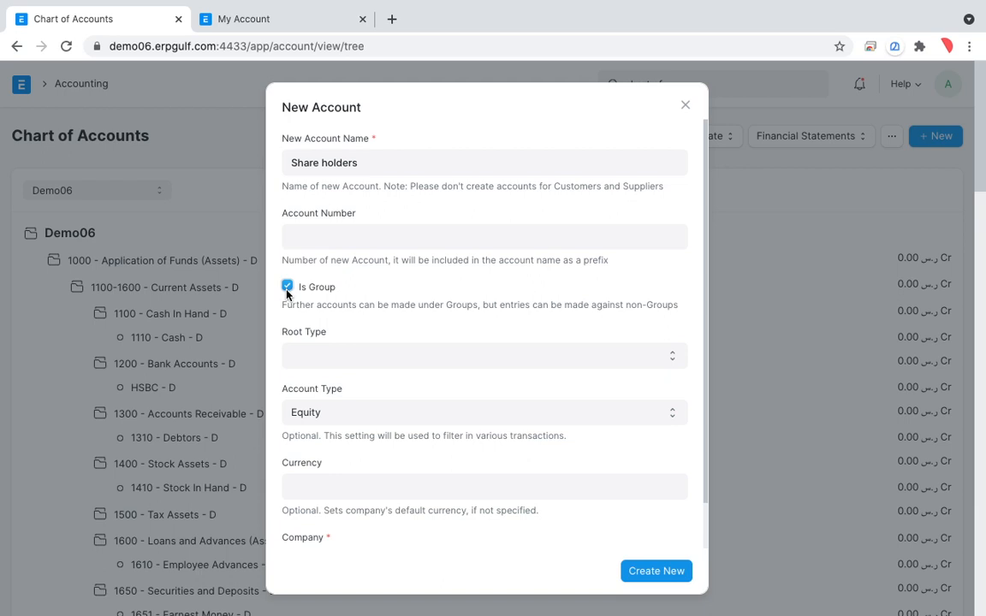
{"action": "left_click", "coordinate": [317, 358]}
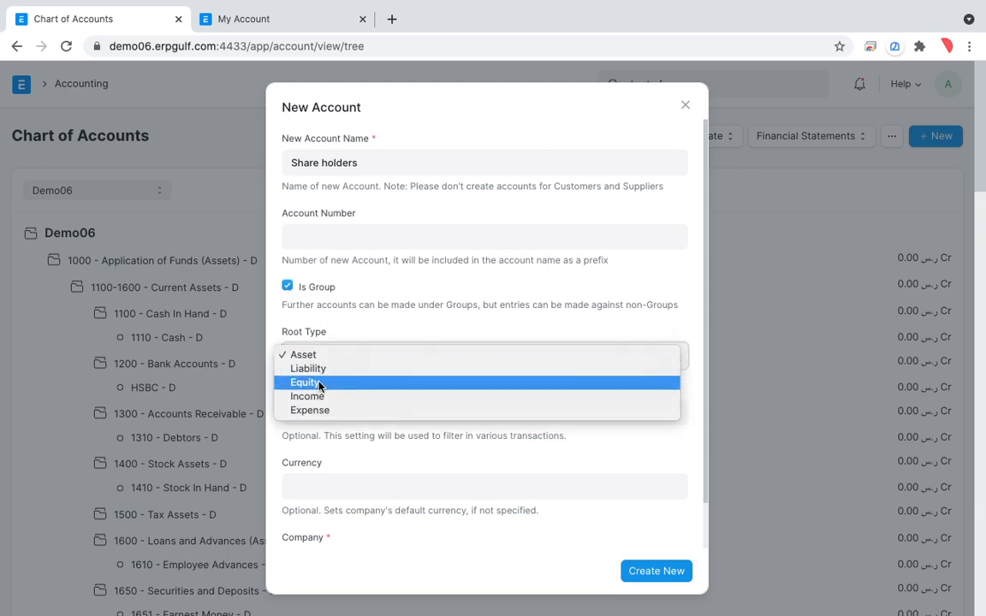
{"action": "left_click", "coordinate": [318, 385]}
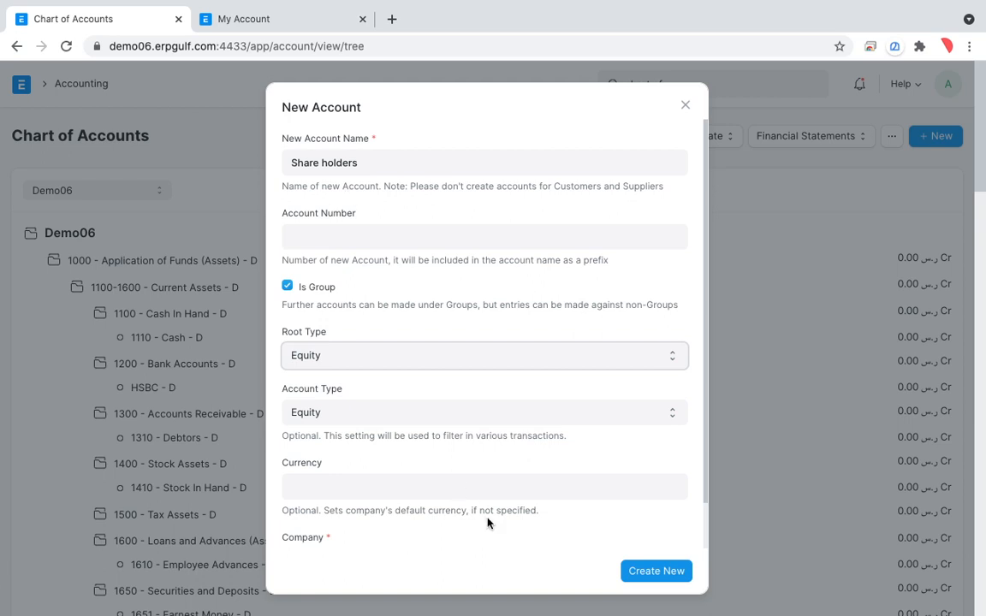
{"action": "left_click", "coordinate": [648, 572]}
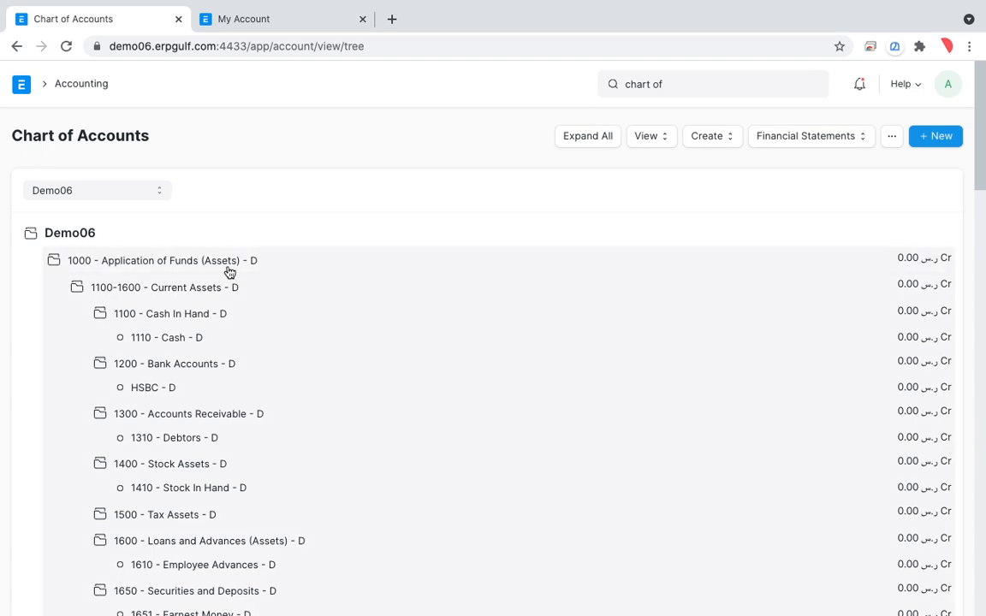
Step: Collapse Assets and Liabilities, then add the first shareholder's Equity account under Share holders
{"action": "left_click", "coordinate": [233, 261]}
{"action": "left_click", "coordinate": [222, 300]}
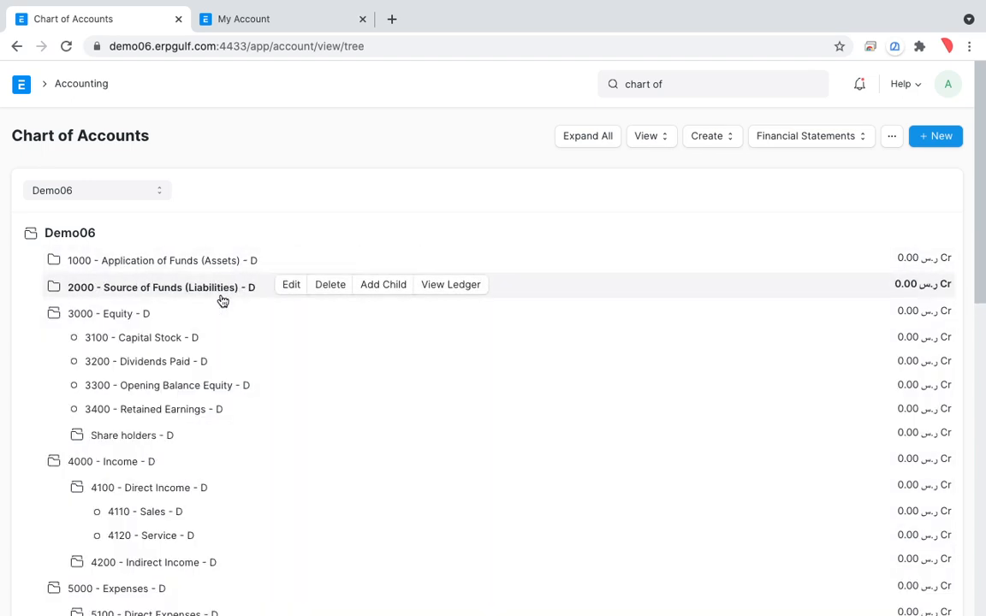
{"action": "left_click", "coordinate": [168, 436]}
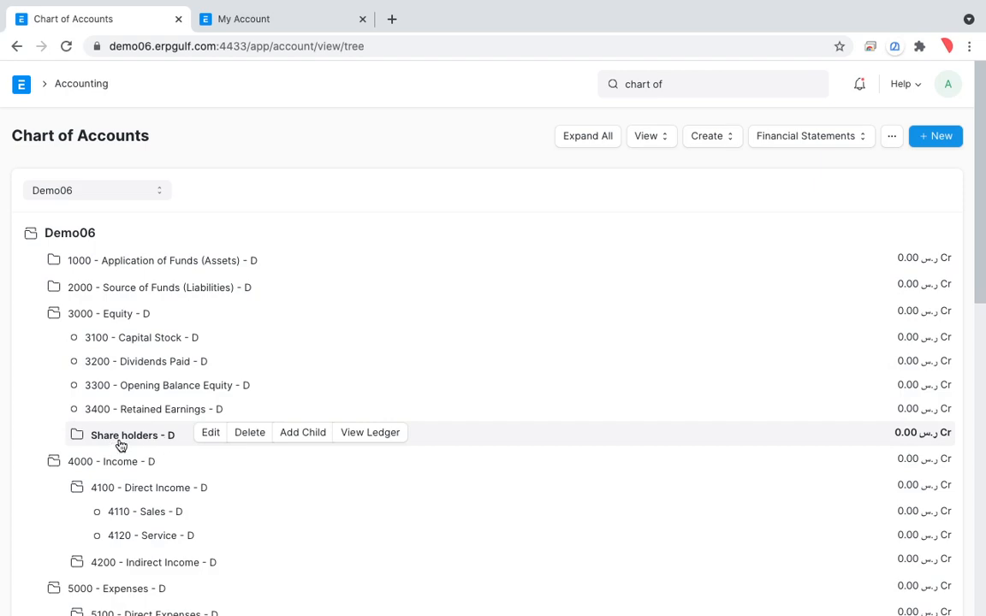
{"action": "left_click", "coordinate": [308, 437]}
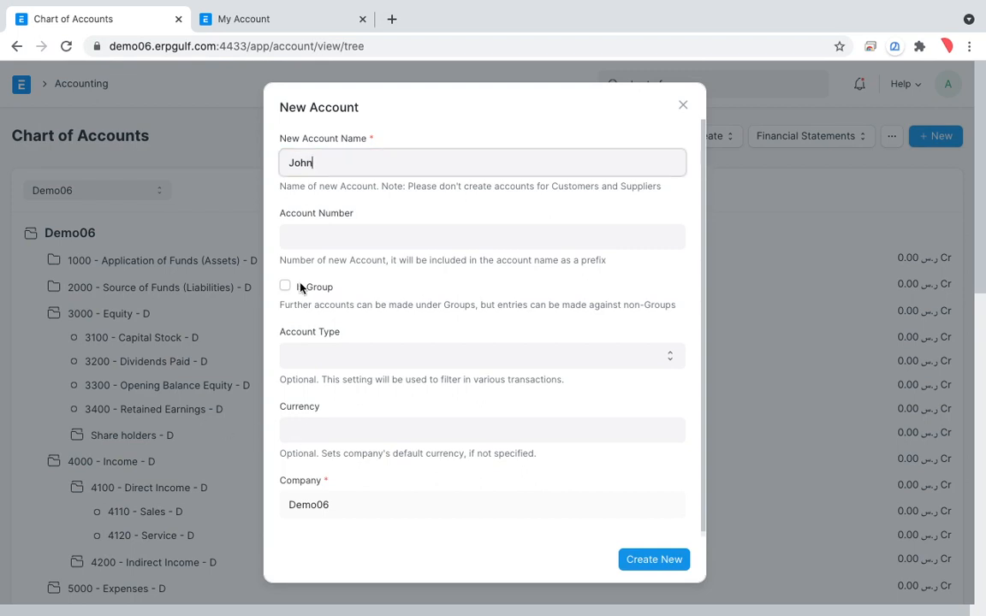
{"action": "left_click", "coordinate": [336, 353]}
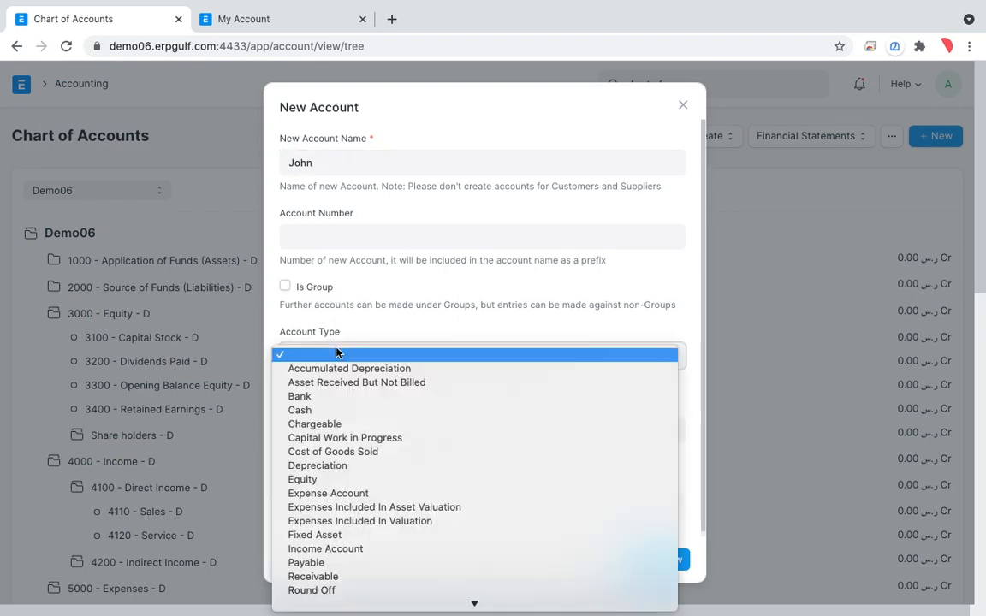
{"action": "left_click", "coordinate": [318, 478]}
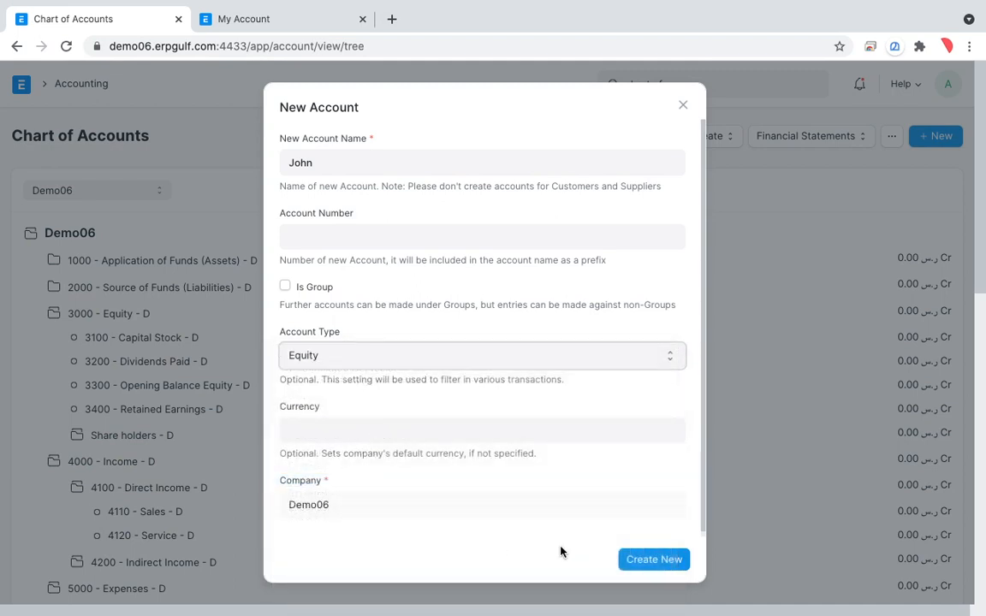
{"action": "left_click", "coordinate": [636, 561]}
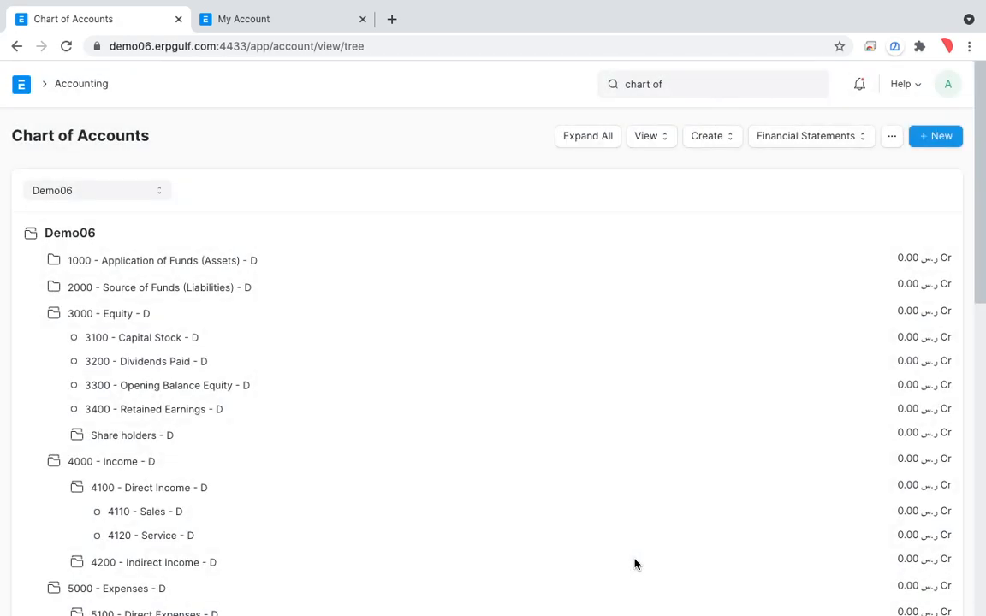
{"action": "scroll", "coordinate": [635, 563], "scroll_direction": "down", "scroll_amount": 10}
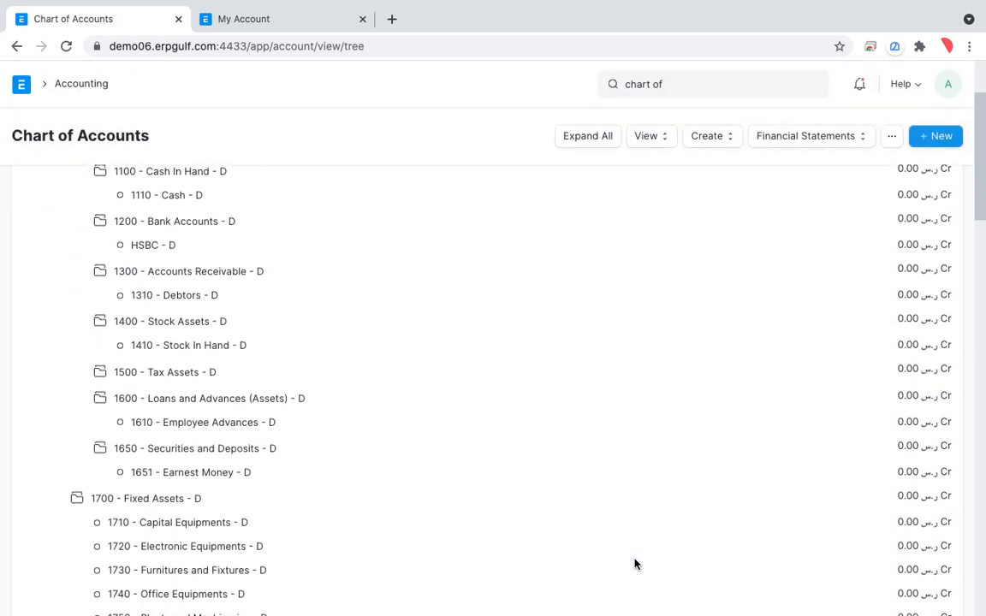
{"action": "scroll", "coordinate": [635, 564], "scroll_direction": "down", "scroll_amount": 8}
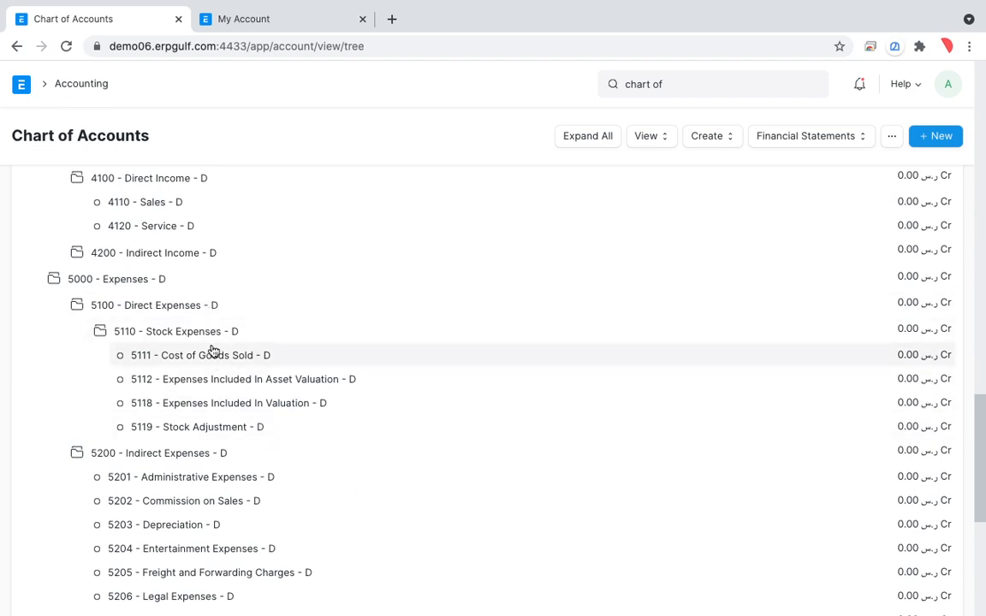
{"action": "scroll", "coordinate": [212, 417], "scroll_direction": "up", "scroll_amount": 3}
{"action": "scroll", "coordinate": [126, 244], "scroll_direction": "up", "scroll_amount": 5}
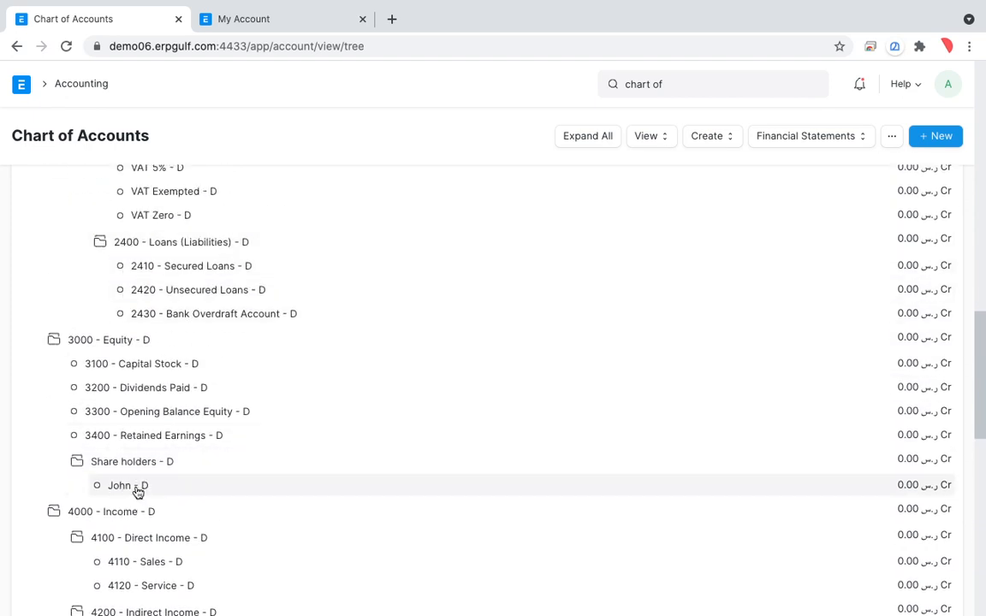
Step: Start a new Share holders child for the second shareholder with account type Equity
{"action": "left_click", "coordinate": [158, 469]}
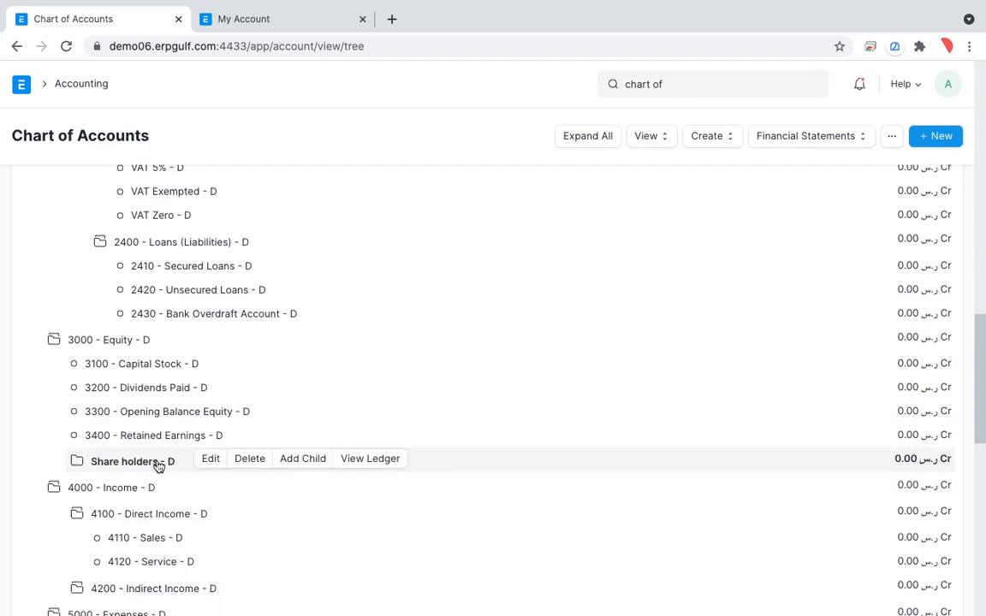
{"action": "left_click", "coordinate": [313, 464]}
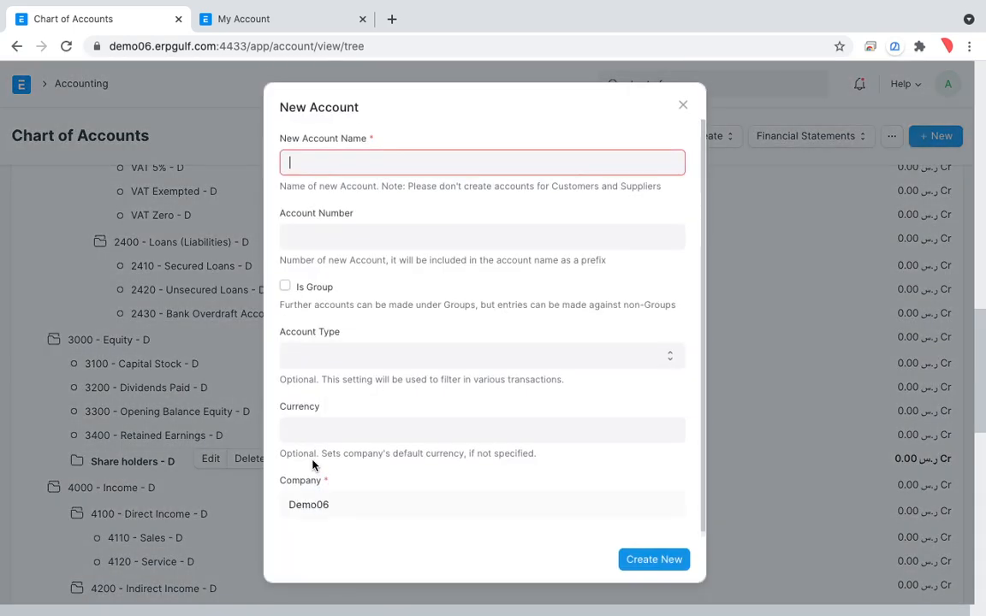
{"action": "type", "text": "Ma"}
{"action": "key", "text": "Tab"}
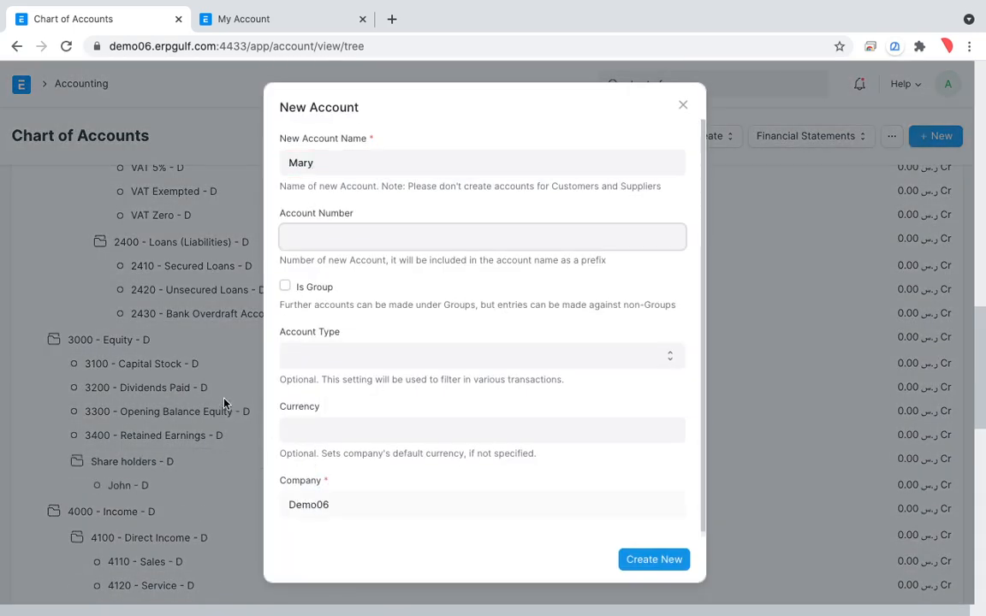
{"action": "left_click", "coordinate": [319, 366]}
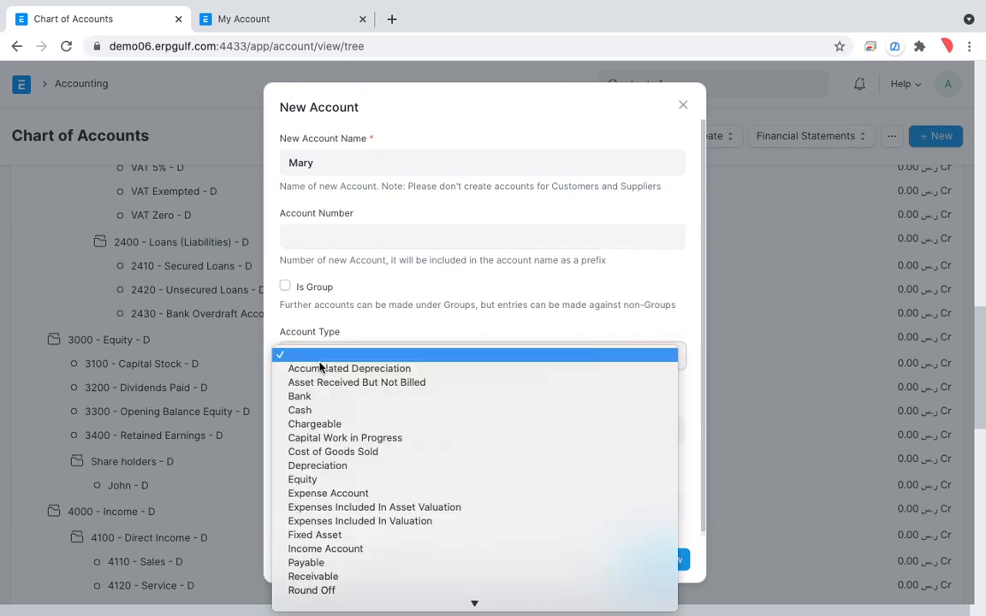
{"action": "left_click", "coordinate": [336, 481]}
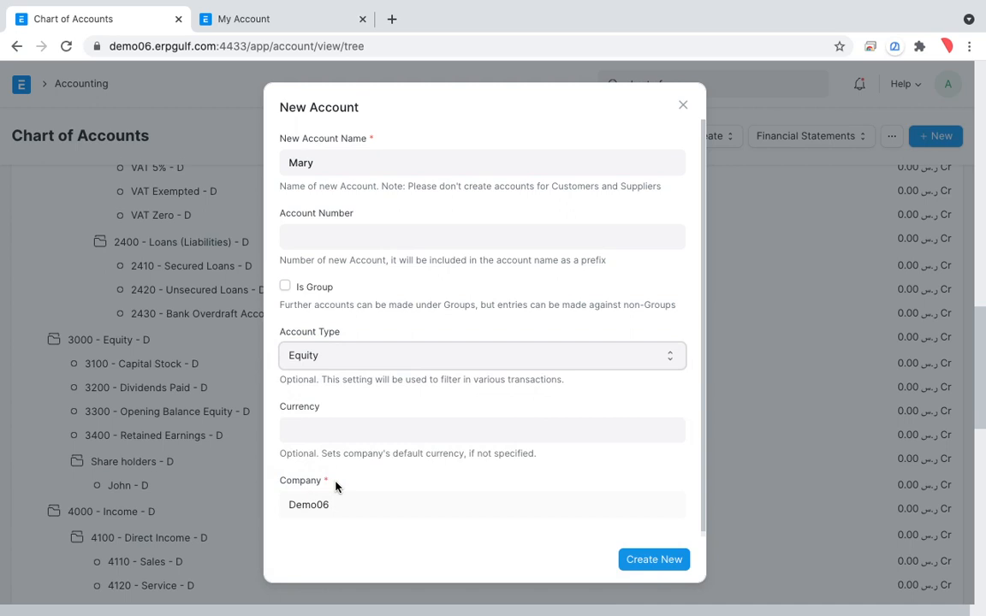
Step: Highlight the Equity account type on screen and create the second shareholder's account
{"action": "left_click", "coordinate": [335, 486]}
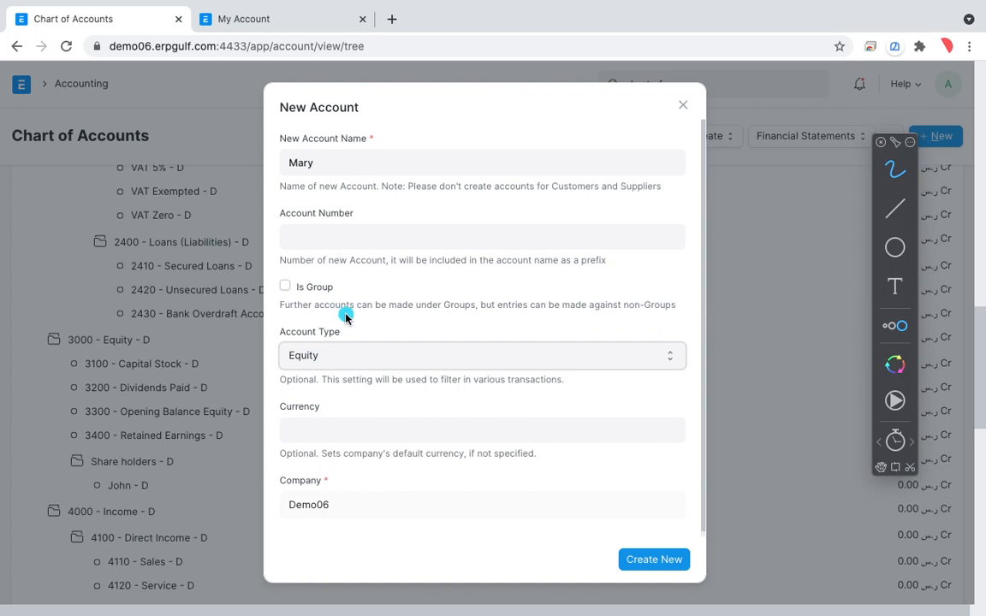
{"action": "mouse_move", "coordinate": [346, 317]}
{"action": "left_mouse_down"}
{"action": "mouse_move", "coordinate": [325, 288]}
{"action": "mouse_move", "coordinate": [257, 332]}
{"action": "mouse_move", "coordinate": [360, 296]}
{"action": "mouse_move", "coordinate": [252, 334]}
{"action": "mouse_move", "coordinate": [381, 356]}
{"action": "mouse_move", "coordinate": [343, 315]}
{"action": "left_mouse_up"}
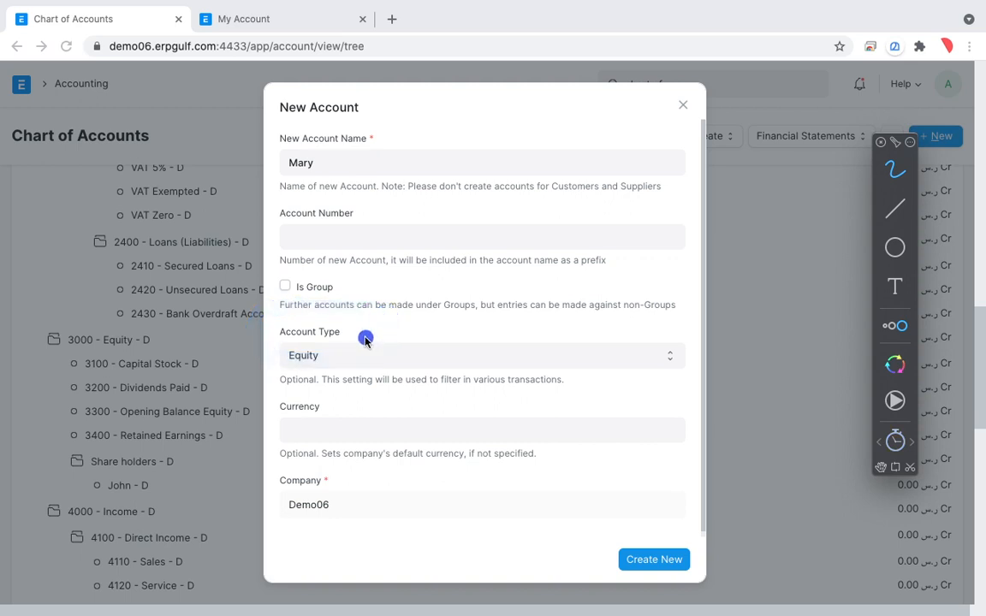
{"action": "mouse_move", "coordinate": [368, 336]}
{"action": "left_mouse_down"}
{"action": "mouse_move", "coordinate": [331, 321]}
{"action": "mouse_move", "coordinate": [361, 370]}
{"action": "left_mouse_up"}
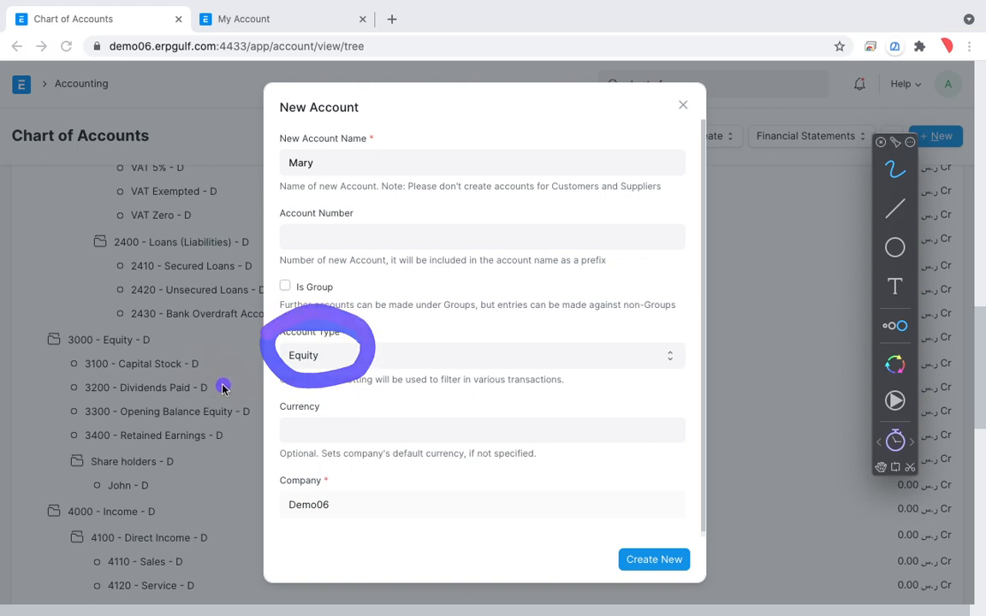
{"action": "left_click_drag", "start_coordinate": [344, 357], "coordinate": [489, 365]}
{"action": "left_click_drag", "start_coordinate": [379, 337], "coordinate": [382, 390]}
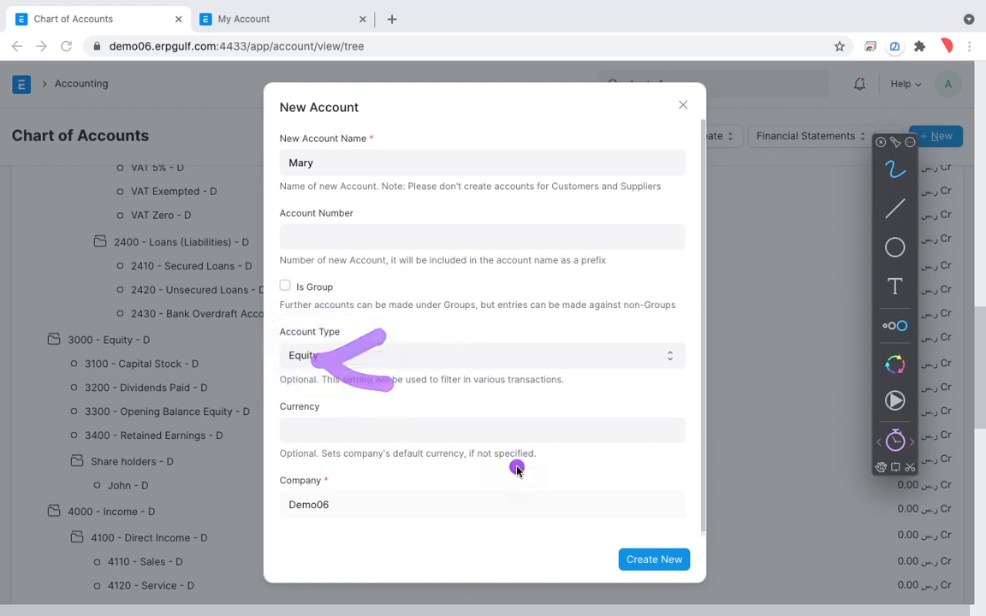
{"action": "key", "text": "Escape"}
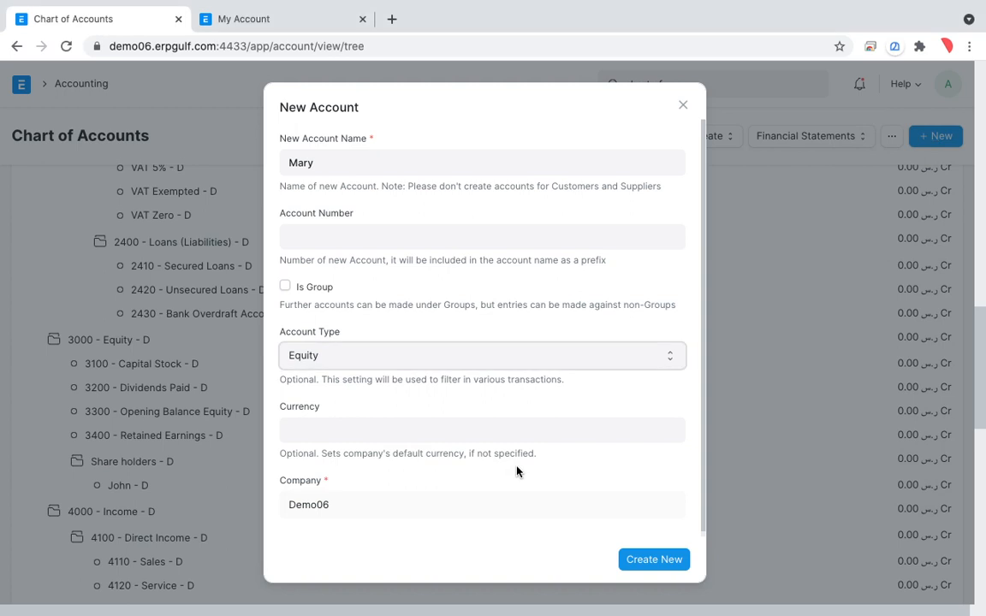
{"action": "left_click", "coordinate": [648, 560]}
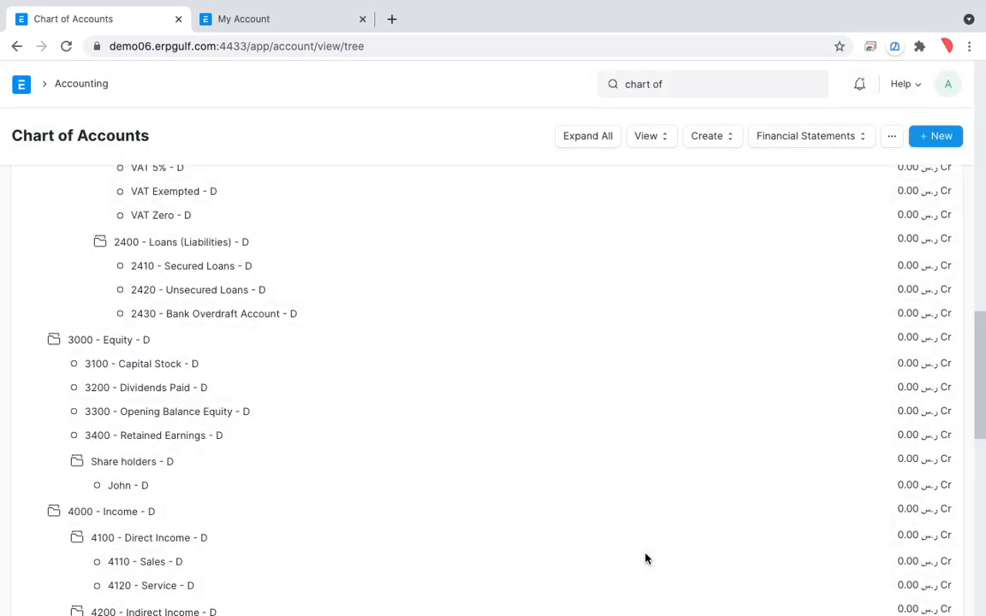
{"action": "scroll", "coordinate": [648, 560], "scroll_direction": "down", "scroll_amount": 1}
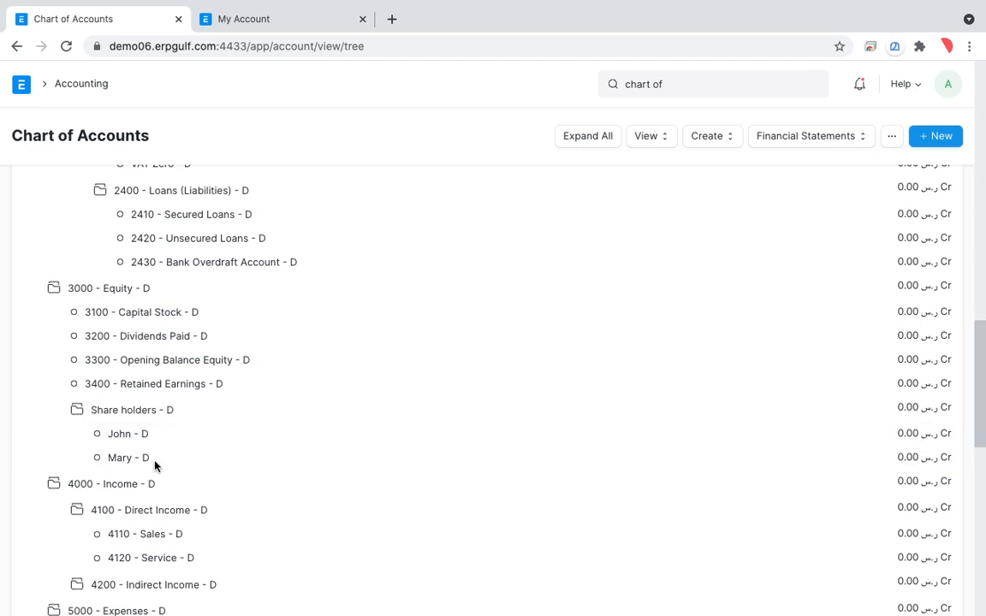
{"action": "key", "text": "ctrl+Tab"}
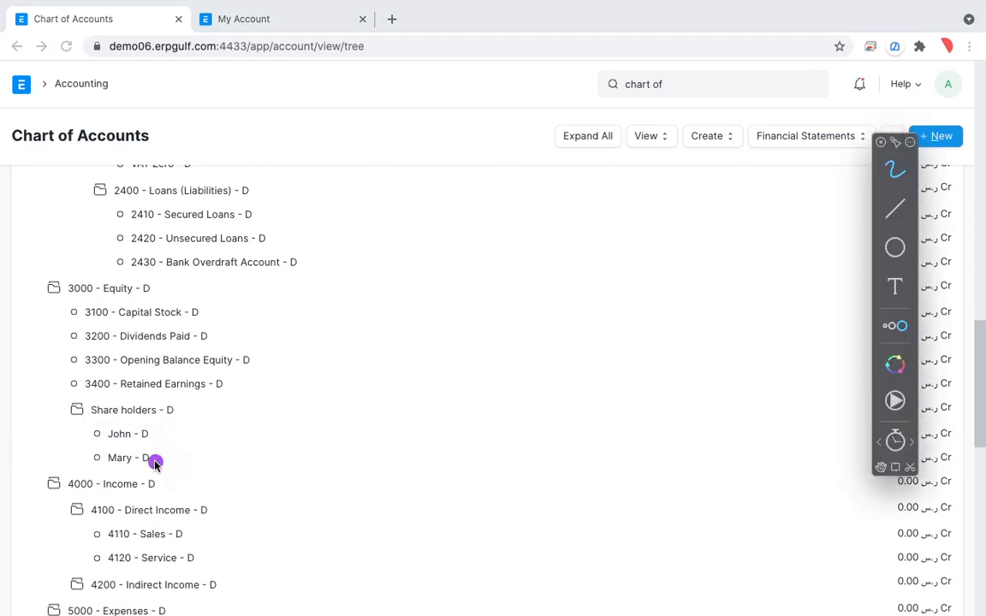
{"action": "key", "text": "alt+Tab"}
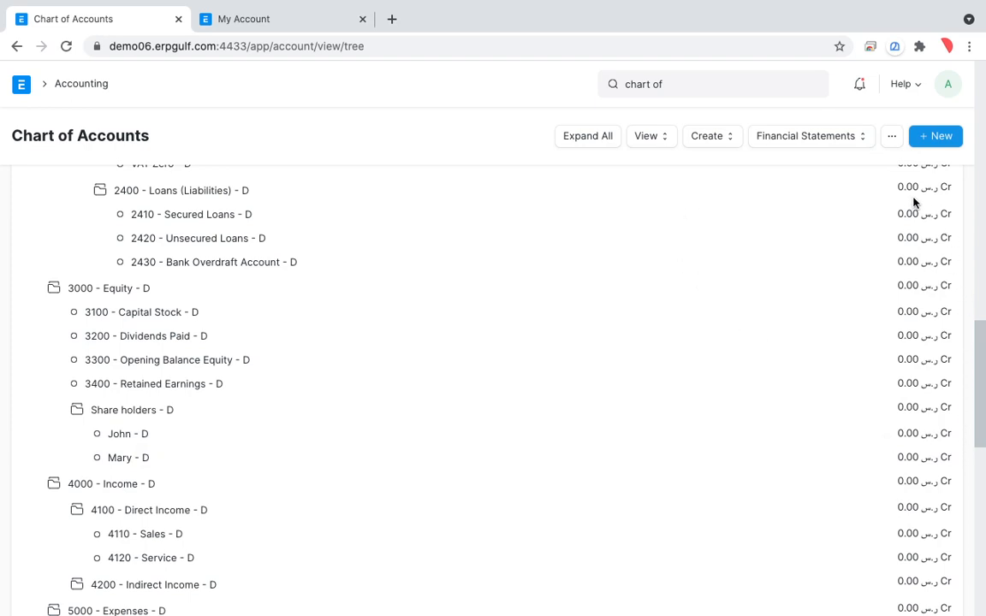
{"action": "key", "text": "alt+Tab"}
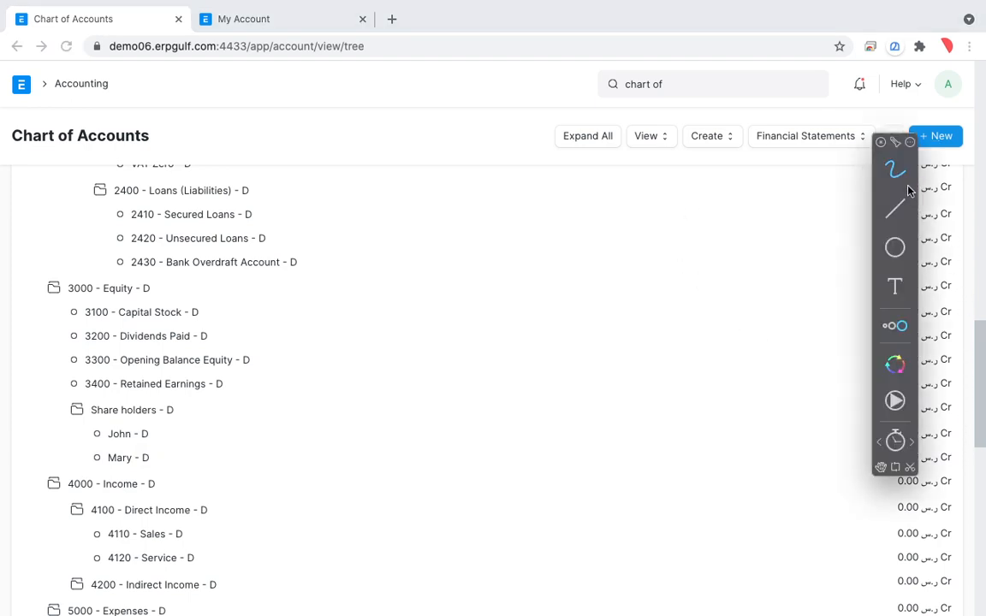
{"action": "mouse_move", "coordinate": [931, 384]}
{"action": "left_mouse_down"}
{"action": "mouse_move", "coordinate": [861, 563]}
{"action": "mouse_move", "coordinate": [905, 571]}
{"action": "mouse_move", "coordinate": [920, 518]}
{"action": "mouse_move", "coordinate": [899, 577]}
{"action": "mouse_move", "coordinate": [942, 550]}
{"action": "mouse_move", "coordinate": [920, 514]}
{"action": "mouse_move", "coordinate": [873, 559]}
{"action": "left_mouse_up"}
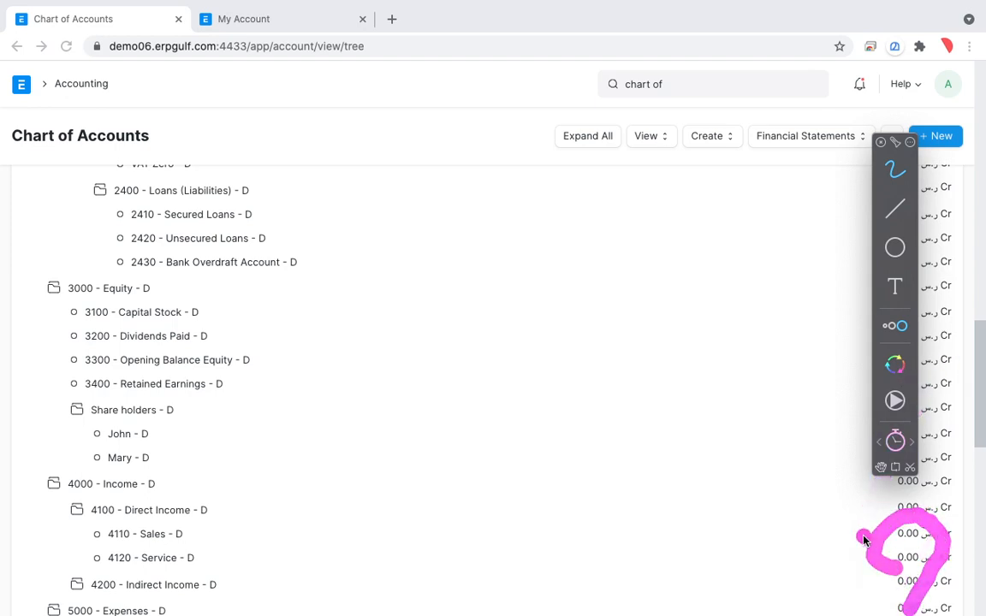
{"action": "mouse_move", "coordinate": [199, 438]}
{"action": "left_mouse_down"}
{"action": "mouse_move", "coordinate": [166, 405]}
{"action": "mouse_move", "coordinate": [73, 451]}
{"action": "mouse_move", "coordinate": [213, 425]}
{"action": "mouse_move", "coordinate": [54, 414]}
{"action": "mouse_move", "coordinate": [200, 458]}
{"action": "left_mouse_up"}
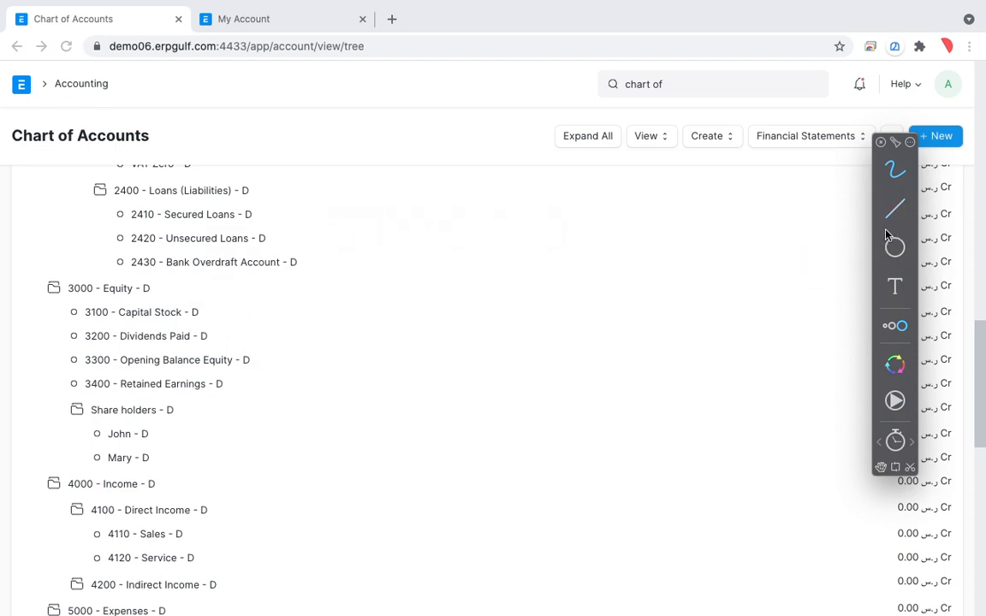
{"action": "mouse_move", "coordinate": [883, 232]}
{"action": "left_mouse_down"}
{"action": "mouse_move", "coordinate": [810, 255]}
{"action": "mouse_move", "coordinate": [747, 257]}
{"action": "left_mouse_up"}
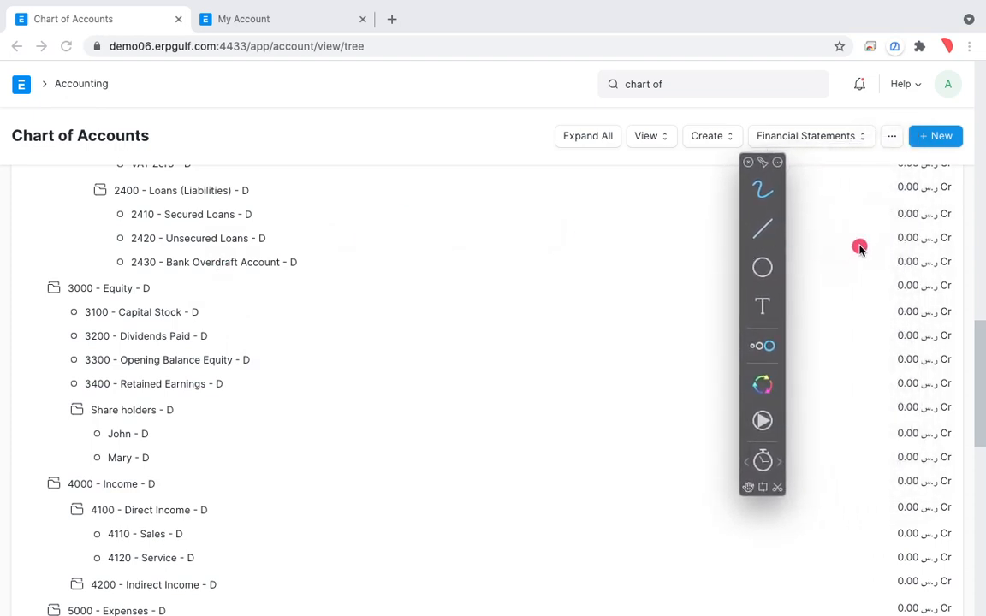
{"action": "mouse_move", "coordinate": [933, 198]}
{"action": "left_mouse_down"}
{"action": "mouse_move", "coordinate": [876, 266]}
{"action": "mouse_move", "coordinate": [818, 478]}
{"action": "mouse_move", "coordinate": [950, 604]}
{"action": "mouse_move", "coordinate": [981, 411]}
{"action": "mouse_move", "coordinate": [981, 224]}
{"action": "mouse_move", "coordinate": [966, 197]}
{"action": "left_mouse_up"}
{"action": "key", "text": "super+Tab"}
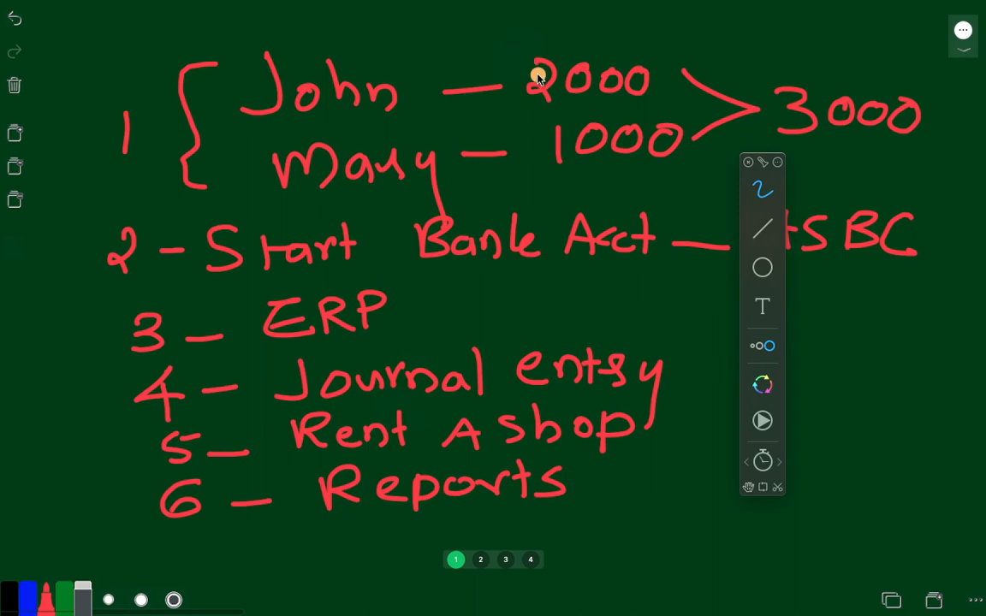
{"action": "mouse_move", "coordinate": [563, 89]}
{"action": "left_mouse_down"}
{"action": "mouse_move", "coordinate": [616, 57]}
{"action": "mouse_move", "coordinate": [659, 113]}
{"action": "left_mouse_up"}
{"action": "key", "text": "ctrl+Right"}
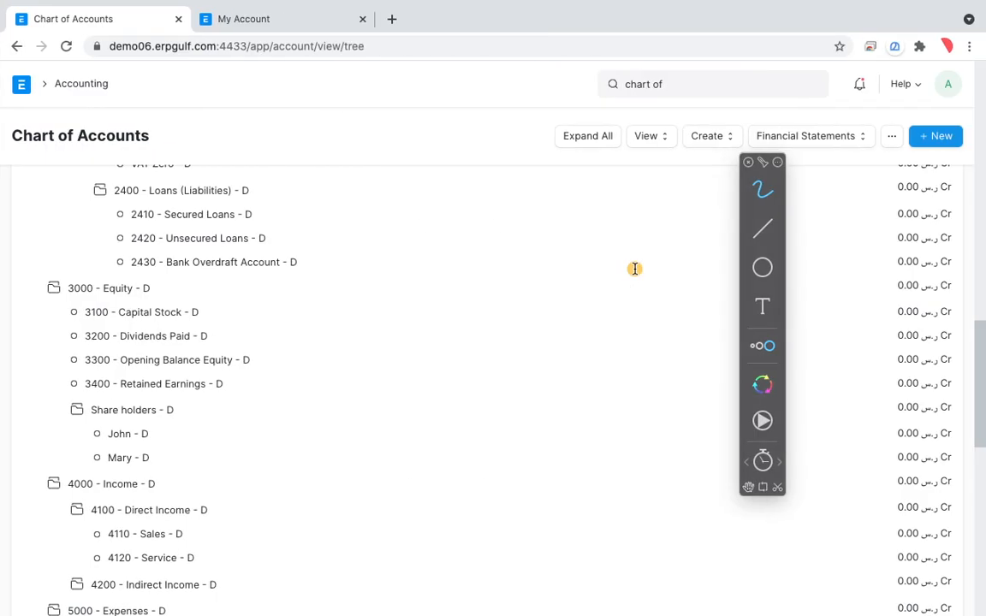
Step: Collapse all five top-level groups and reopen 1000 Application of Funds with its subgroups folded
{"action": "key", "text": "Escape"}
{"action": "scroll", "coordinate": [485, 274], "scroll_direction": "up", "scroll_amount": 15}
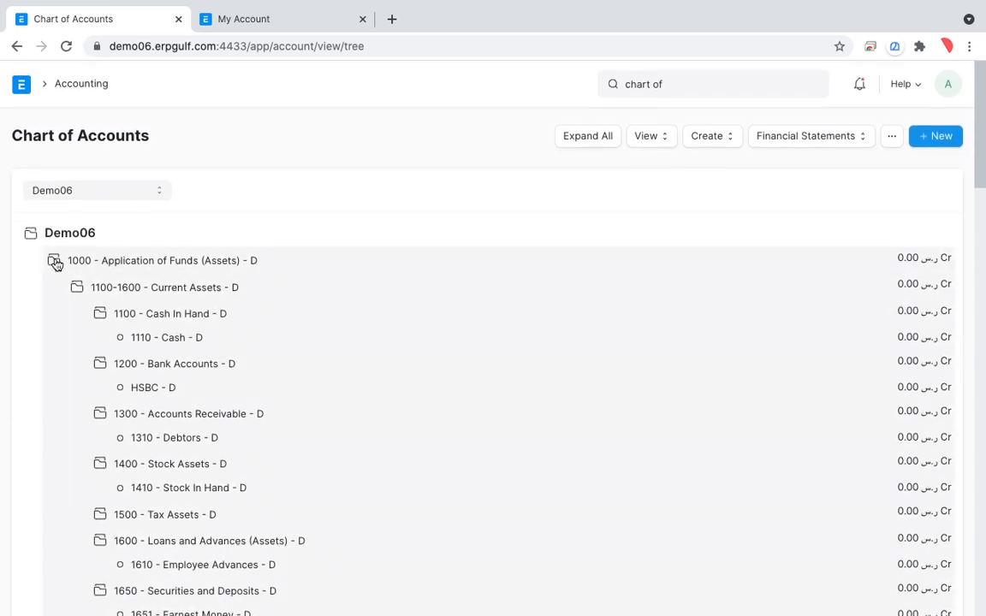
{"action": "left_click", "coordinate": [54, 263]}
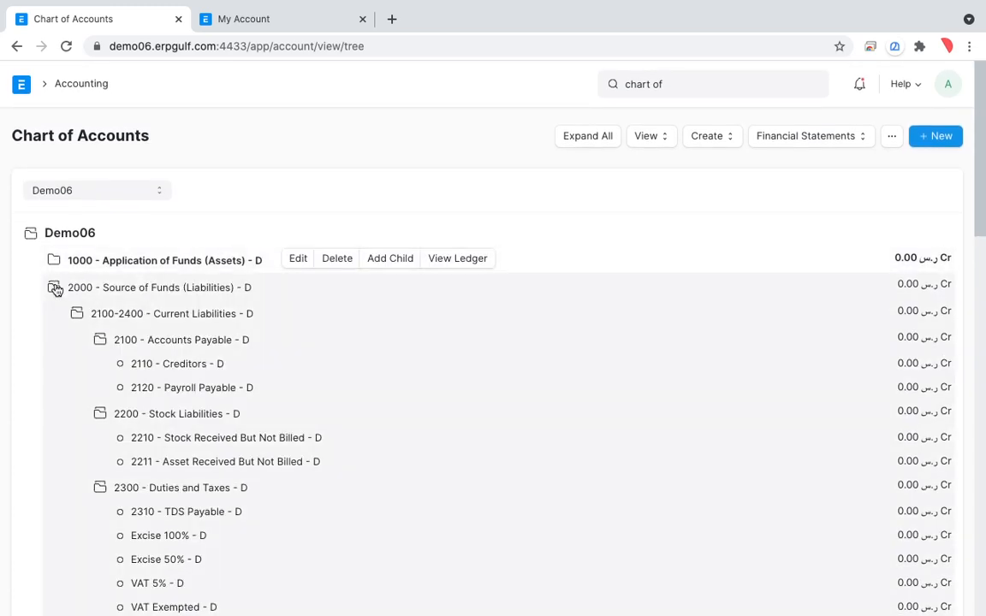
{"action": "left_click", "coordinate": [54, 288]}
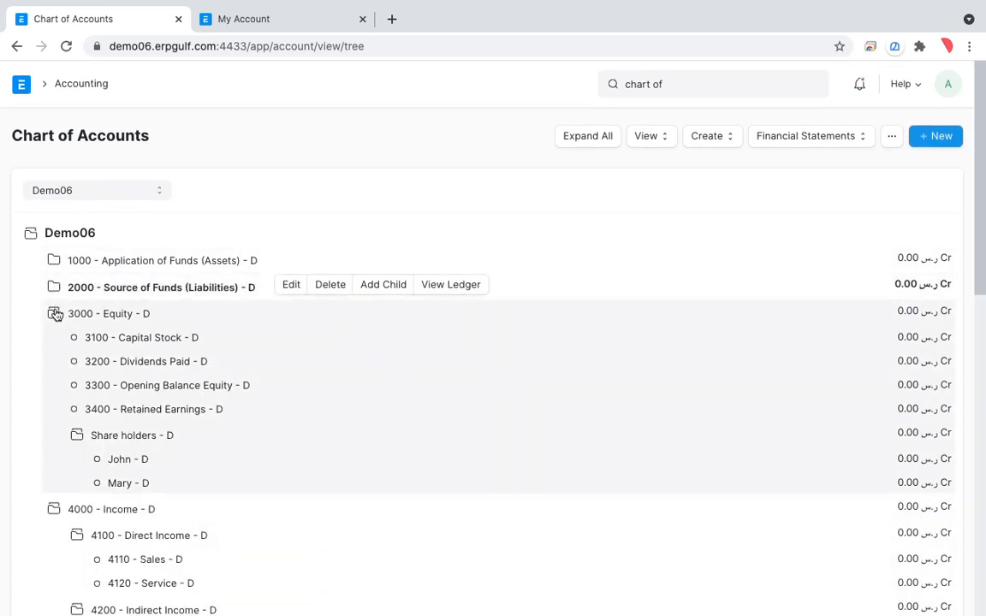
{"action": "left_click", "coordinate": [54, 314]}
{"action": "left_click", "coordinate": [54, 341]}
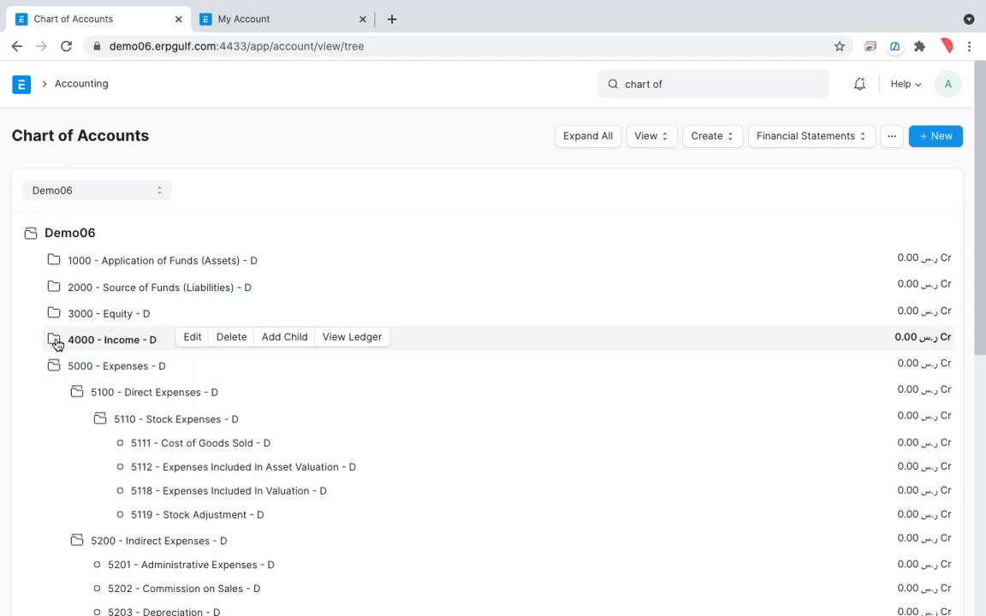
{"action": "left_click", "coordinate": [56, 367]}
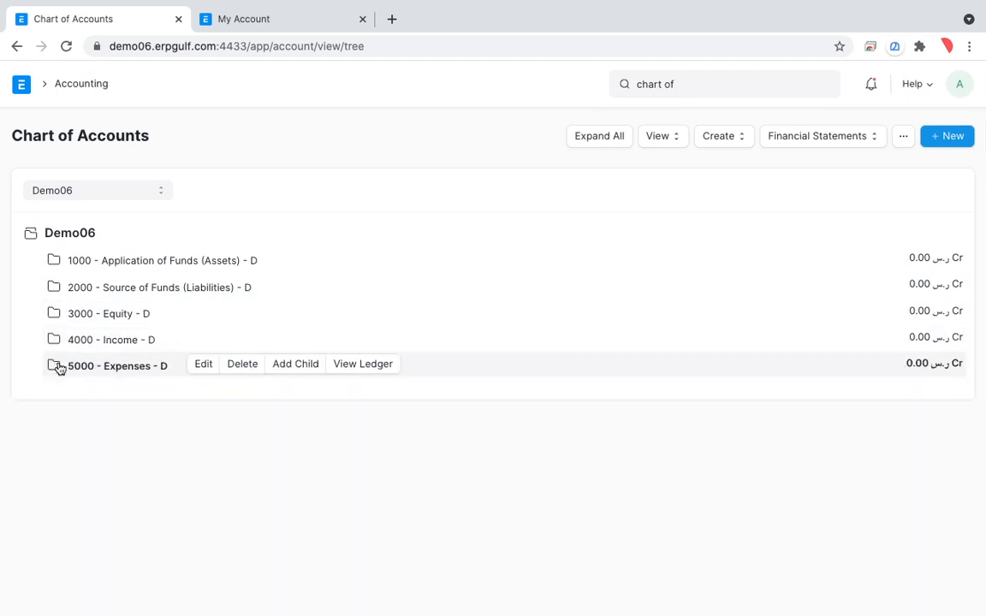
{"action": "left_click", "coordinate": [228, 259]}
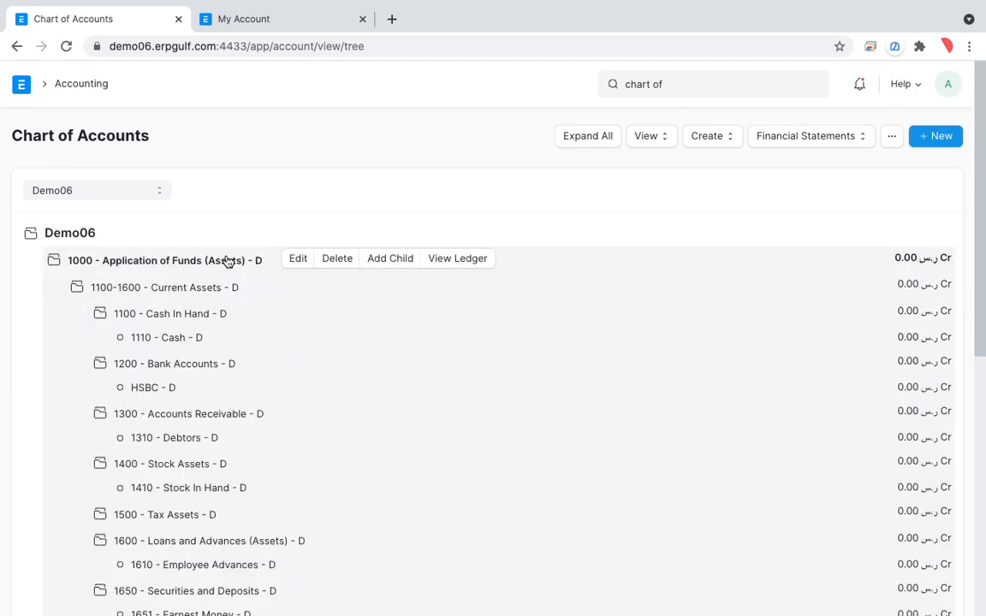
{"action": "left_click", "coordinate": [197, 290]}
{"action": "left_click", "coordinate": [184, 316]}
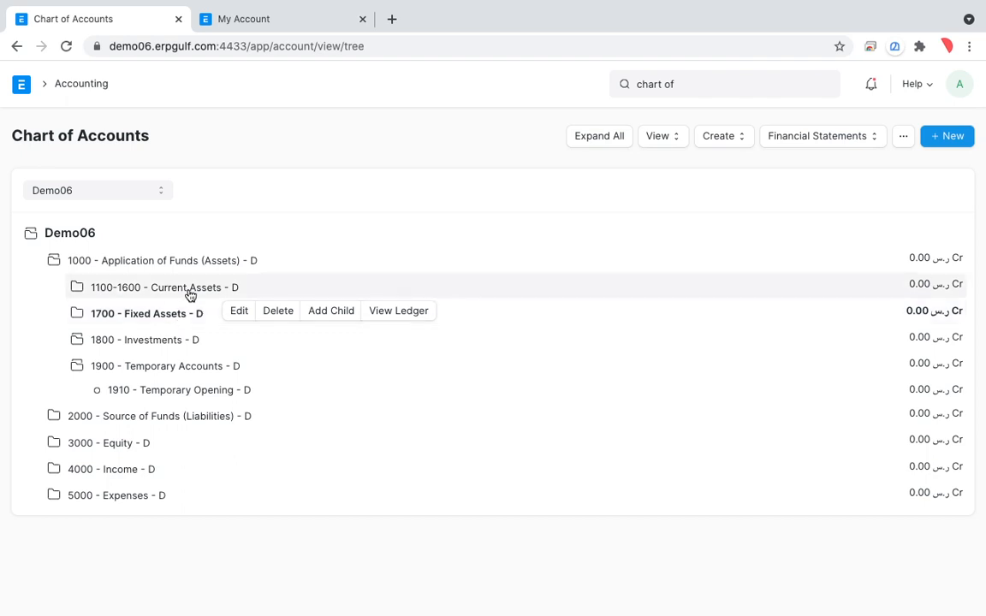
Step: Expand Current Assets, fold its subgroups, and reopen 1200 Bank Accounts to reveal HSBC - D
{"action": "left_click", "coordinate": [190, 291]}
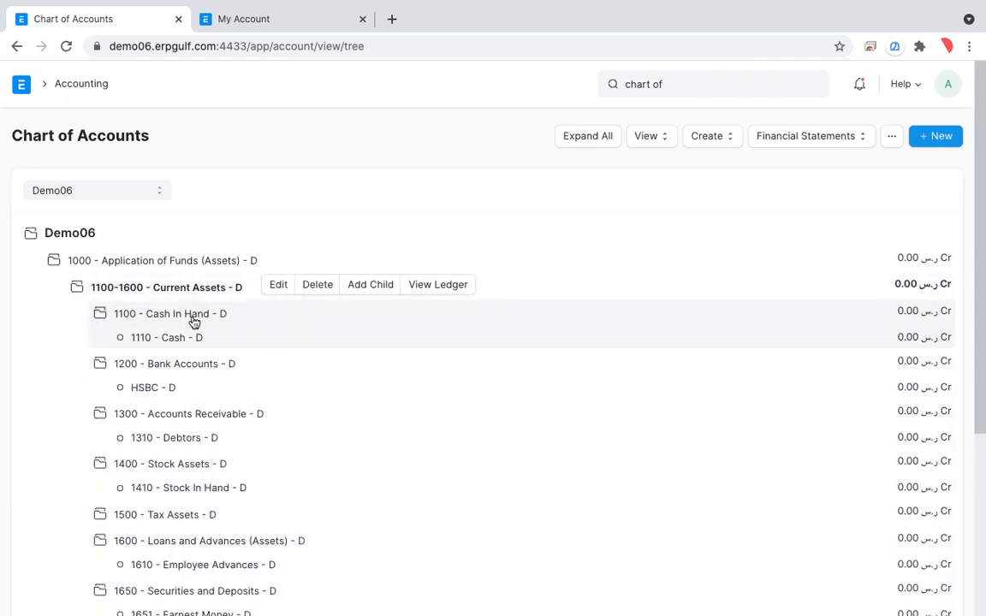
{"action": "left_click", "coordinate": [193, 319]}
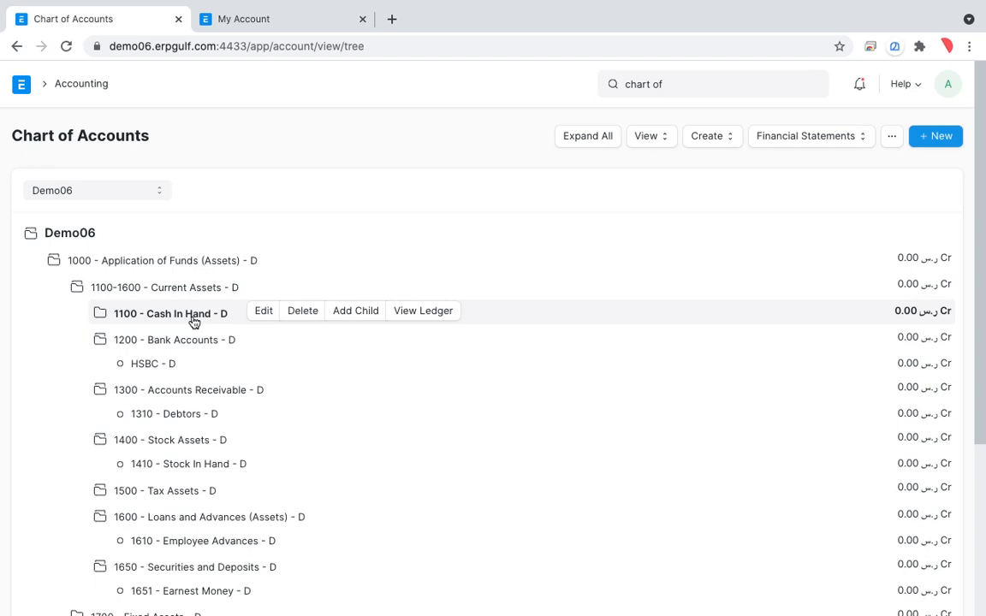
{"action": "left_click", "coordinate": [196, 345]}
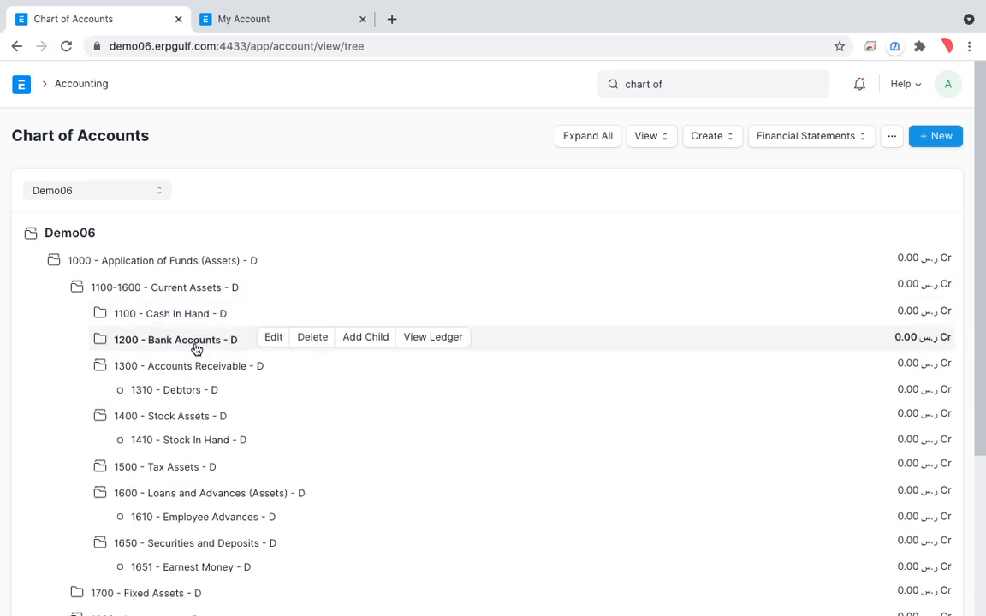
{"action": "left_click", "coordinate": [198, 366]}
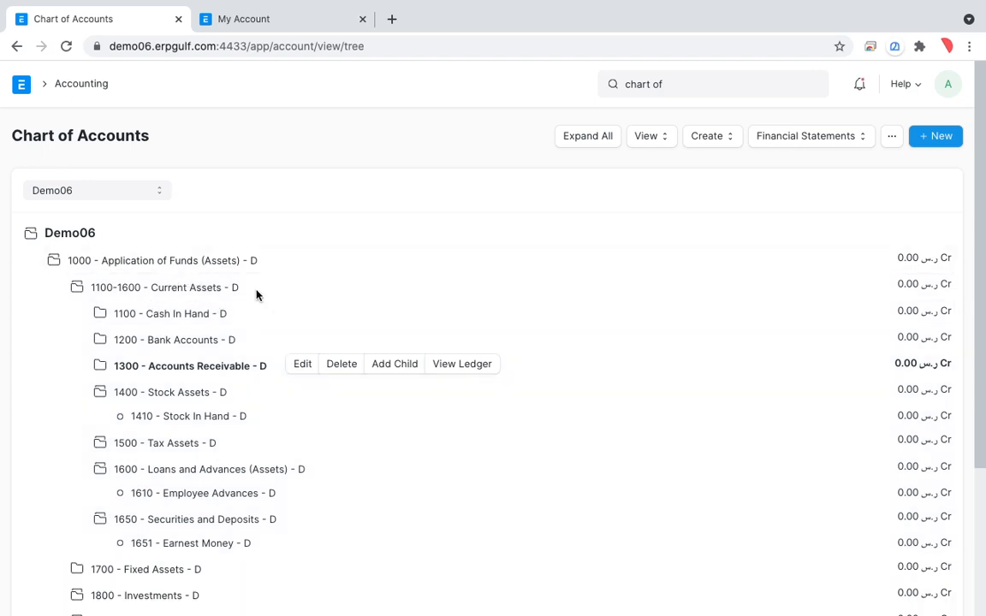
{"action": "left_click", "coordinate": [215, 342]}
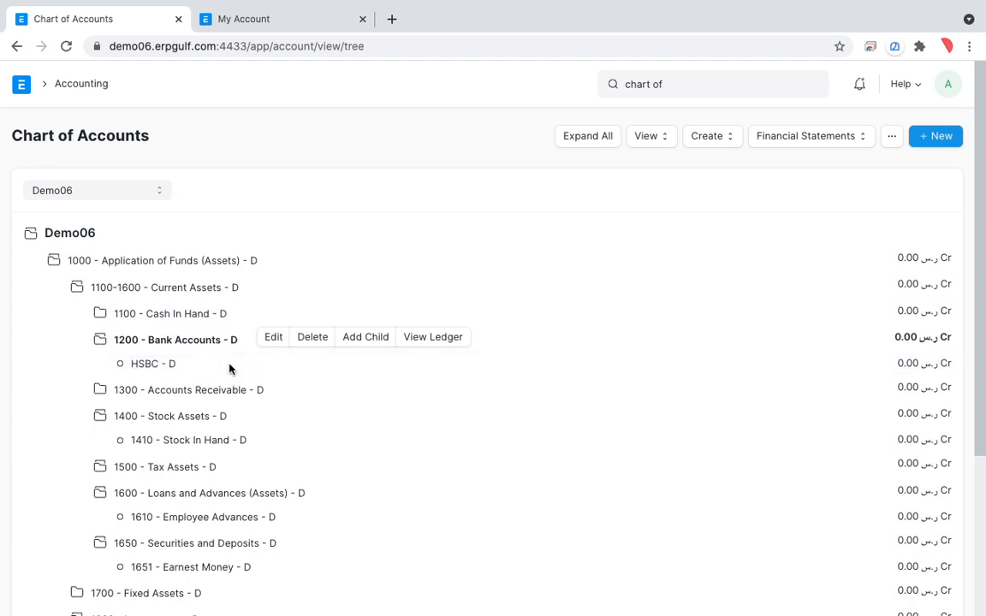
{"action": "left_click", "coordinate": [367, 337]}
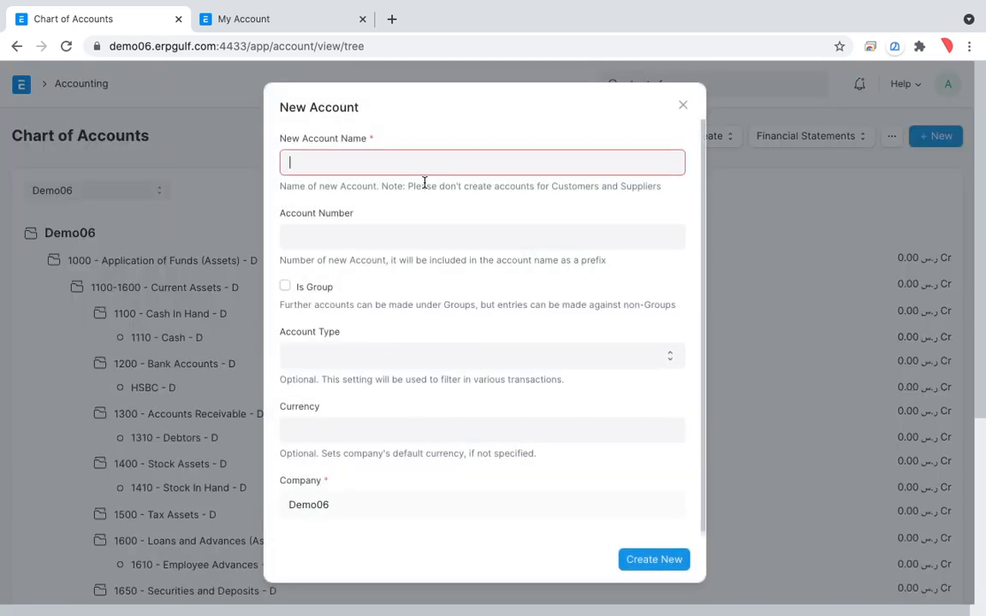
{"action": "type", "text": "AK"}
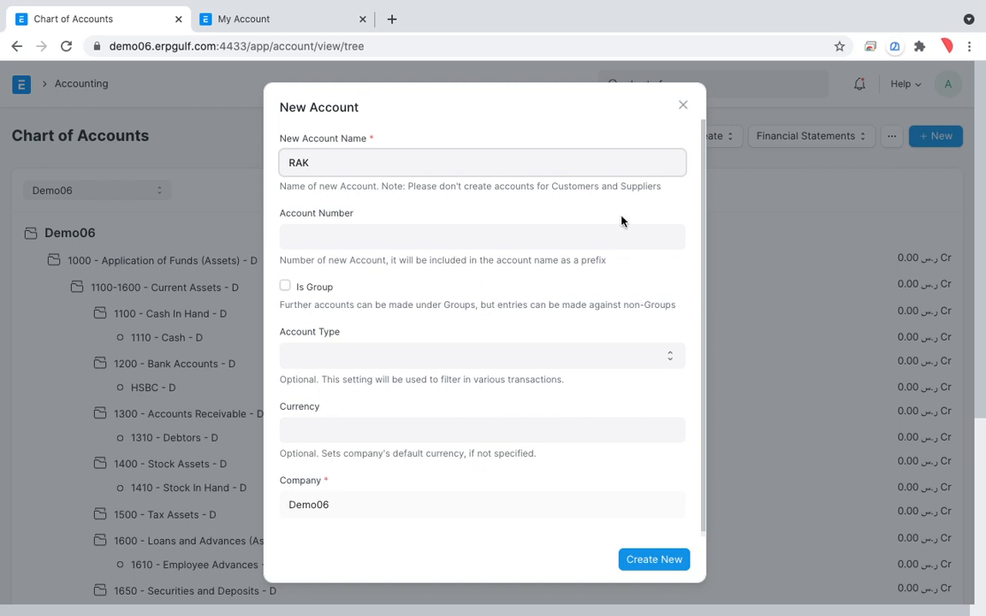
{"action": "left_click", "coordinate": [685, 108]}
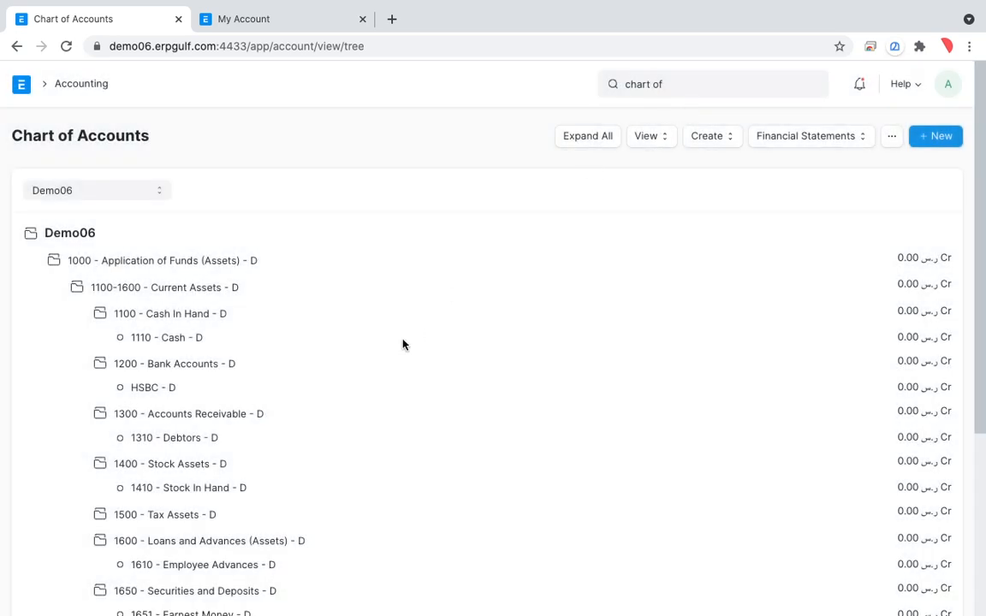
Step: Fold 1100 Cash In Hand and expand 3000 Equity to view both shareholder accounts
{"action": "left_click", "coordinate": [104, 316]}
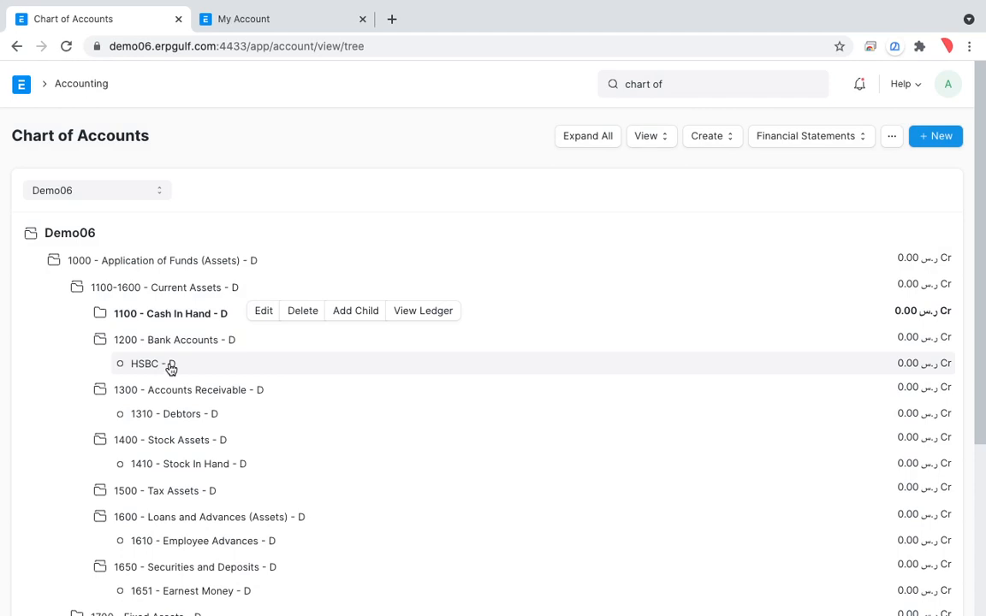
{"action": "scroll", "coordinate": [166, 385], "scroll_direction": "down", "scroll_amount": 3}
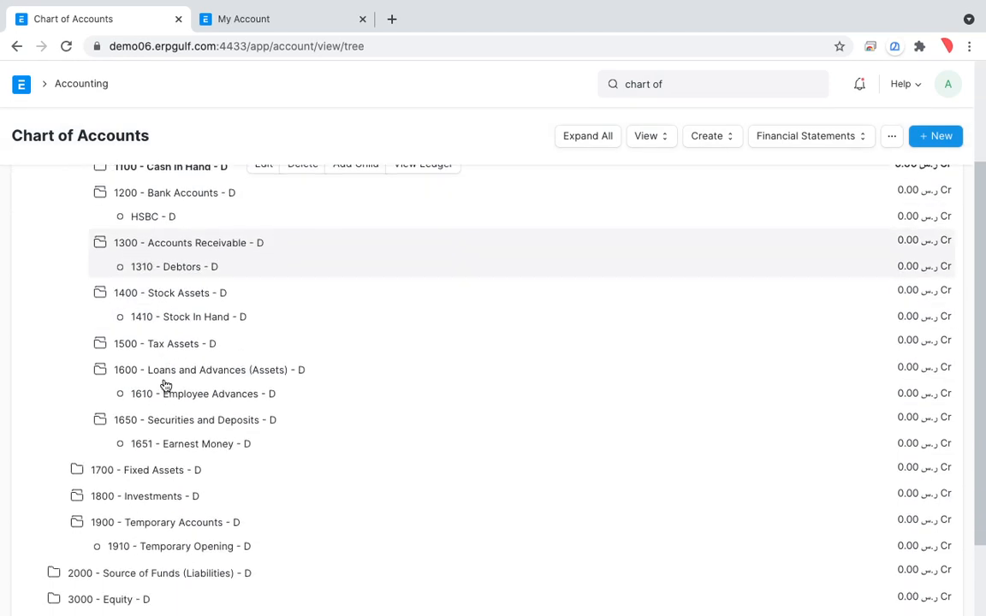
{"action": "scroll", "coordinate": [166, 385], "scroll_direction": "down", "scroll_amount": 2}
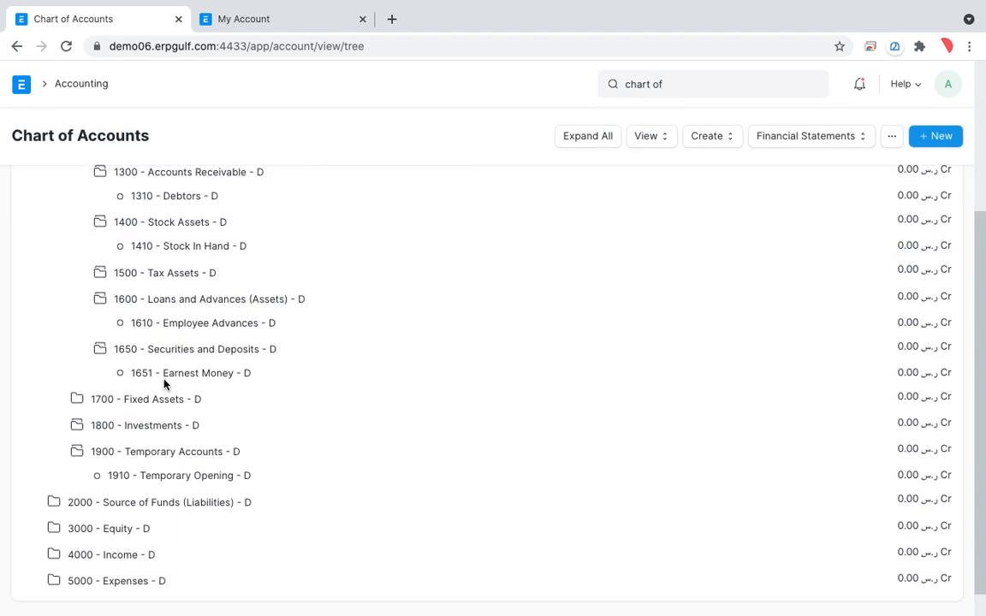
{"action": "left_click", "coordinate": [114, 531]}
{"action": "scroll", "coordinate": [115, 533], "scroll_direction": "down", "scroll_amount": 3}
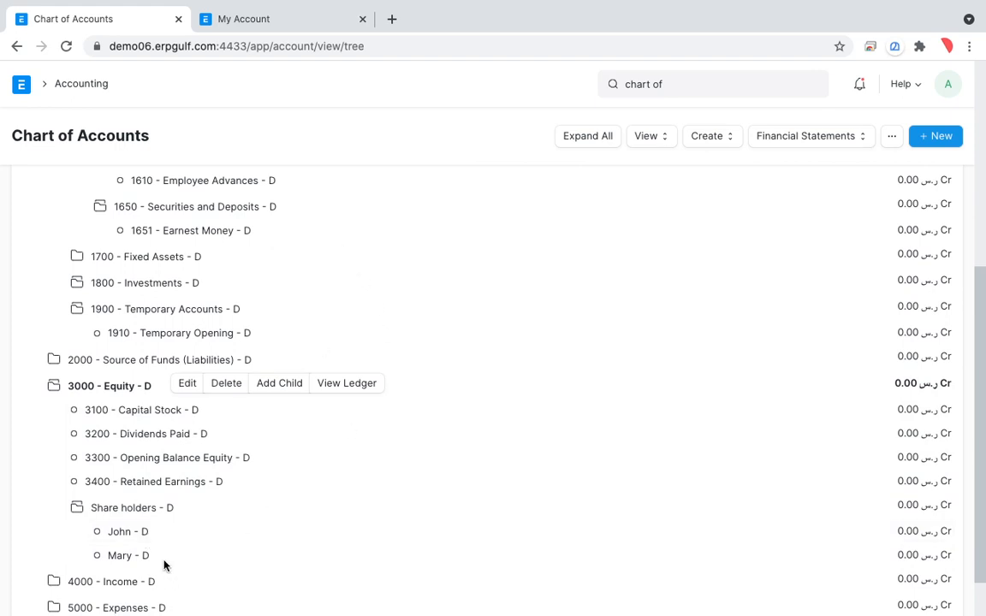
{"action": "scroll", "coordinate": [394, 422], "scroll_direction": "up", "scroll_amount": 5}
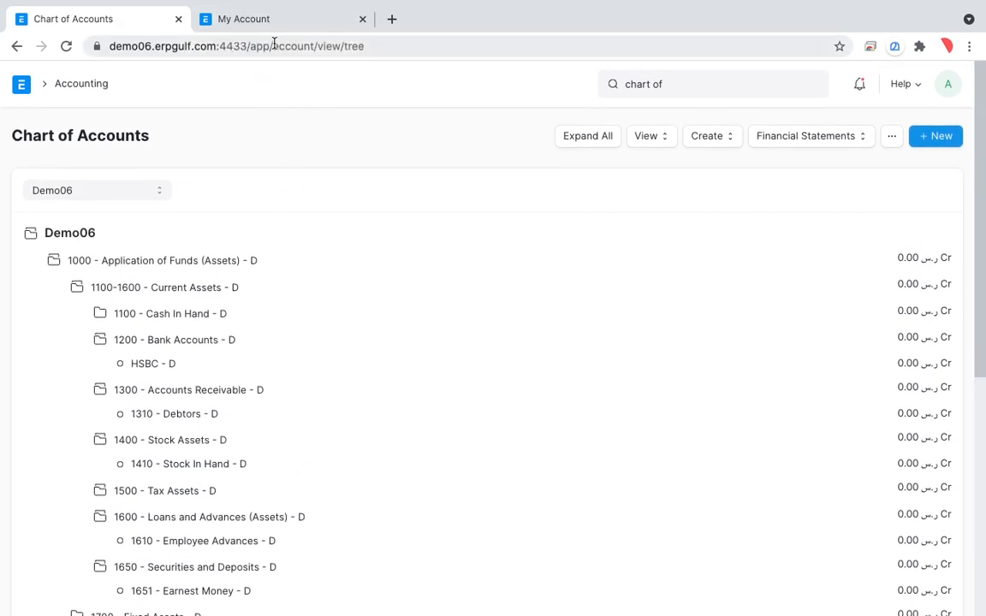
Step: Return to the Accounting workspace and circle the Journal Entry, Payment Entry and Accounts Receivable shortcuts
{"action": "left_click", "coordinate": [99, 85]}
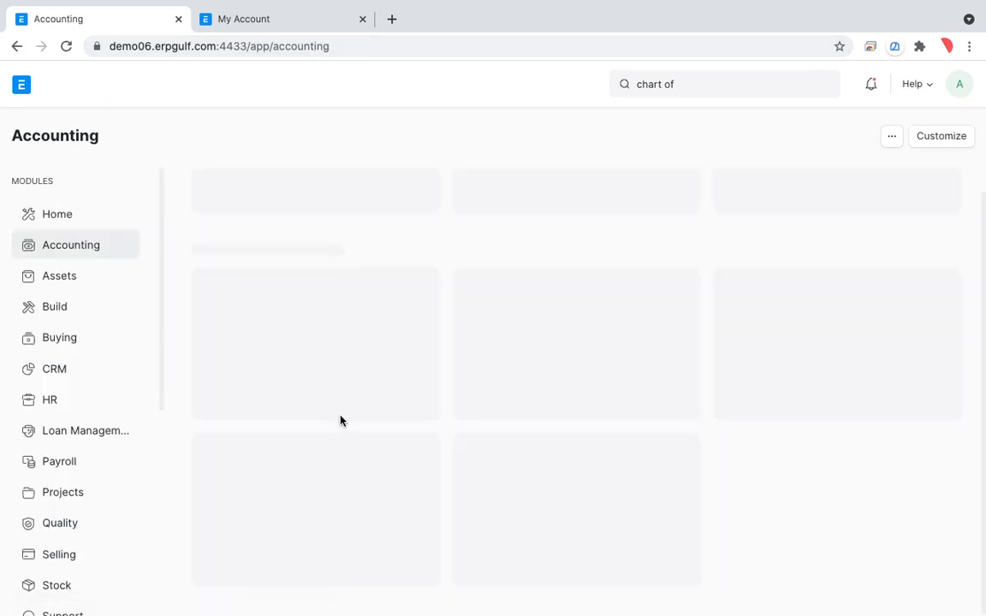
{"action": "scroll", "coordinate": [341, 420], "scroll_direction": "down", "scroll_amount": 3}
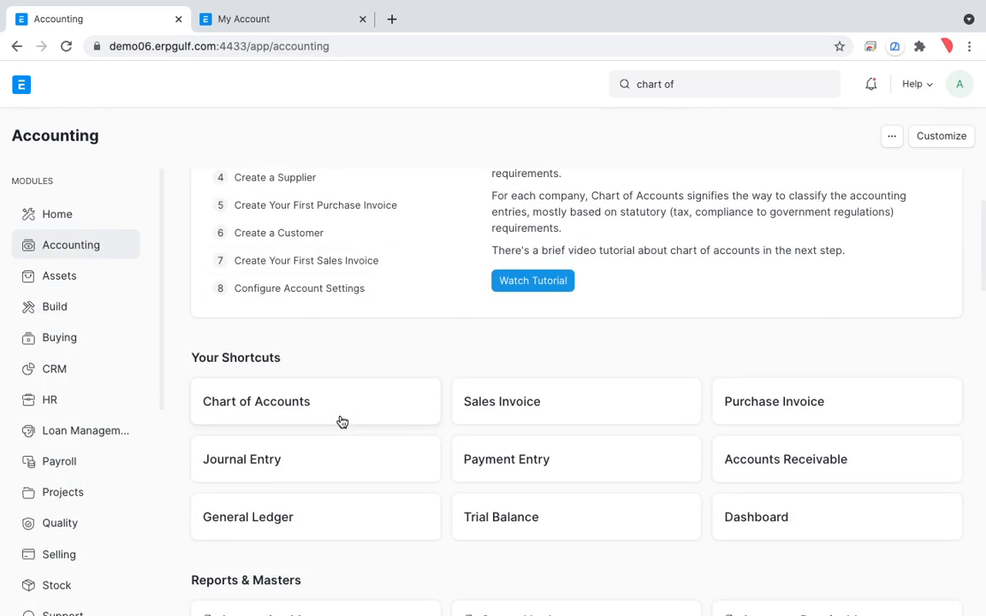
{"action": "key", "text": "alt+Tab"}
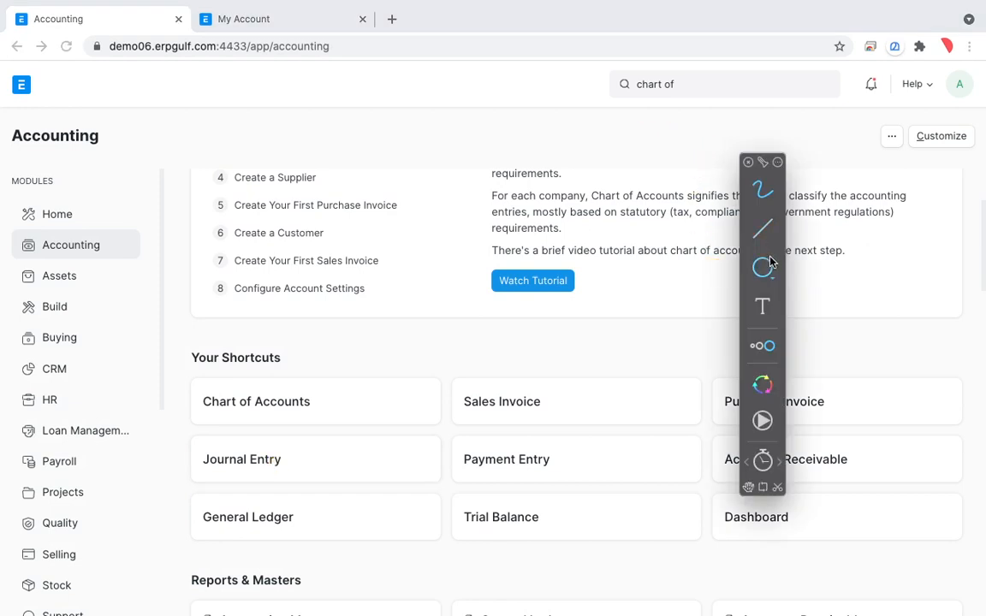
{"action": "mouse_move", "coordinate": [744, 223]}
{"action": "left_mouse_down"}
{"action": "mouse_move", "coordinate": [835, 128]}
{"action": "mouse_move", "coordinate": [829, 107]}
{"action": "mouse_move", "coordinate": [323, 81]}
{"action": "mouse_move", "coordinate": [30, 182]}
{"action": "mouse_move", "coordinate": [5, 167]}
{"action": "left_mouse_up"}
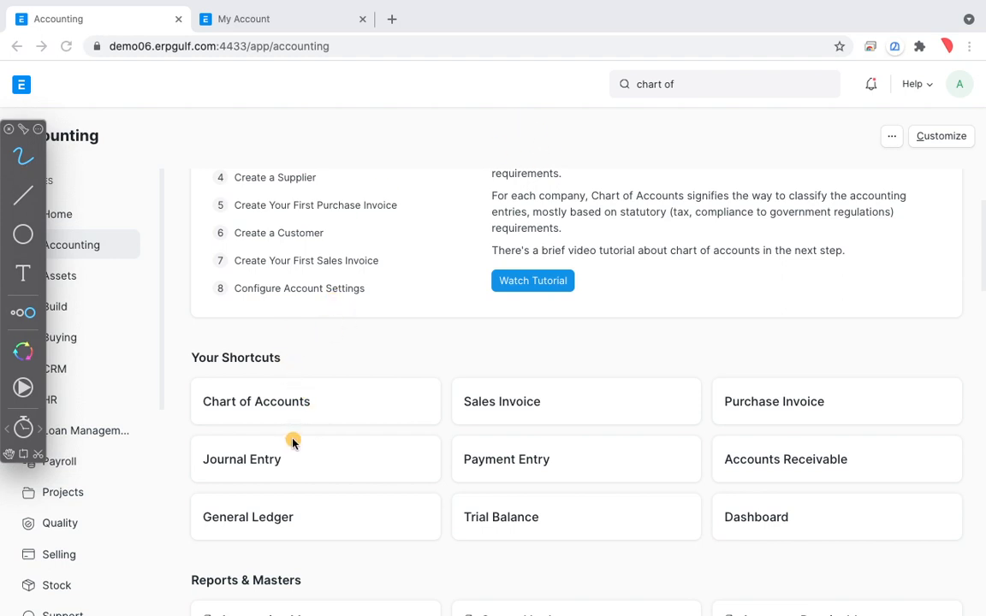
{"action": "mouse_move", "coordinate": [288, 426]}
{"action": "left_mouse_down"}
{"action": "mouse_move", "coordinate": [172, 443]}
{"action": "mouse_move", "coordinate": [297, 465]}
{"action": "mouse_move", "coordinate": [248, 433]}
{"action": "left_mouse_up"}
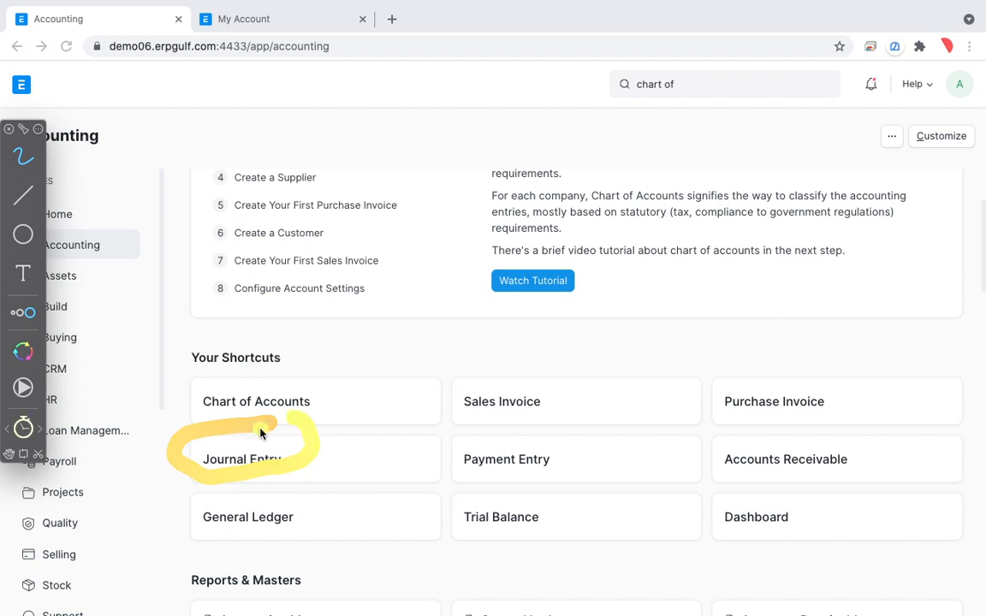
{"action": "mouse_move", "coordinate": [411, 447]}
{"action": "left_mouse_down"}
{"action": "mouse_move", "coordinate": [557, 439]}
{"action": "mouse_move", "coordinate": [446, 444]}
{"action": "left_mouse_up"}
{"action": "mouse_move", "coordinate": [814, 444]}
{"action": "left_mouse_down"}
{"action": "mouse_move", "coordinate": [744, 421]}
{"action": "mouse_move", "coordinate": [878, 469]}
{"action": "mouse_move", "coordinate": [838, 428]}
{"action": "left_mouse_up"}
Step: Mark the Sales Invoice, Purchase Invoice, Payment Entry and Journal Entry shortcuts
{"action": "left_click_drag", "start_coordinate": [333, 502], "coordinate": [262, 484]}
{"action": "left_click", "coordinate": [379, 419]}
{"action": "mouse_move", "coordinate": [384, 420]}
{"action": "left_mouse_down"}
{"action": "mouse_move", "coordinate": [561, 413]}
{"action": "mouse_move", "coordinate": [514, 424]}
{"action": "left_mouse_up"}
{"action": "mouse_move", "coordinate": [634, 396]}
{"action": "left_mouse_down"}
{"action": "mouse_move", "coordinate": [775, 421]}
{"action": "mouse_move", "coordinate": [706, 401]}
{"action": "left_mouse_up"}
{"action": "mouse_move", "coordinate": [458, 393]}
{"action": "left_mouse_down"}
{"action": "mouse_move", "coordinate": [528, 374]}
{"action": "mouse_move", "coordinate": [467, 414]}
{"action": "left_mouse_up"}
{"action": "left_click", "coordinate": [623, 414]}
{"action": "mouse_move", "coordinate": [686, 397]}
{"action": "left_mouse_down"}
{"action": "mouse_move", "coordinate": [706, 396]}
{"action": "mouse_move", "coordinate": [678, 424]}
{"action": "left_mouse_up"}
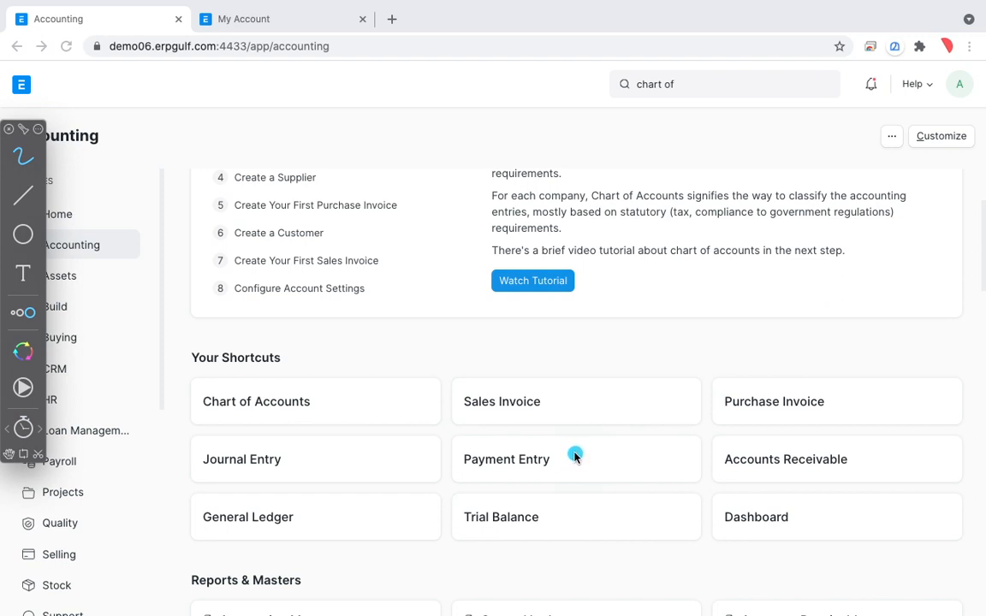
{"action": "mouse_move", "coordinate": [570, 453]}
{"action": "left_mouse_down"}
{"action": "mouse_move", "coordinate": [440, 466]}
{"action": "mouse_move", "coordinate": [523, 437]}
{"action": "left_mouse_up"}
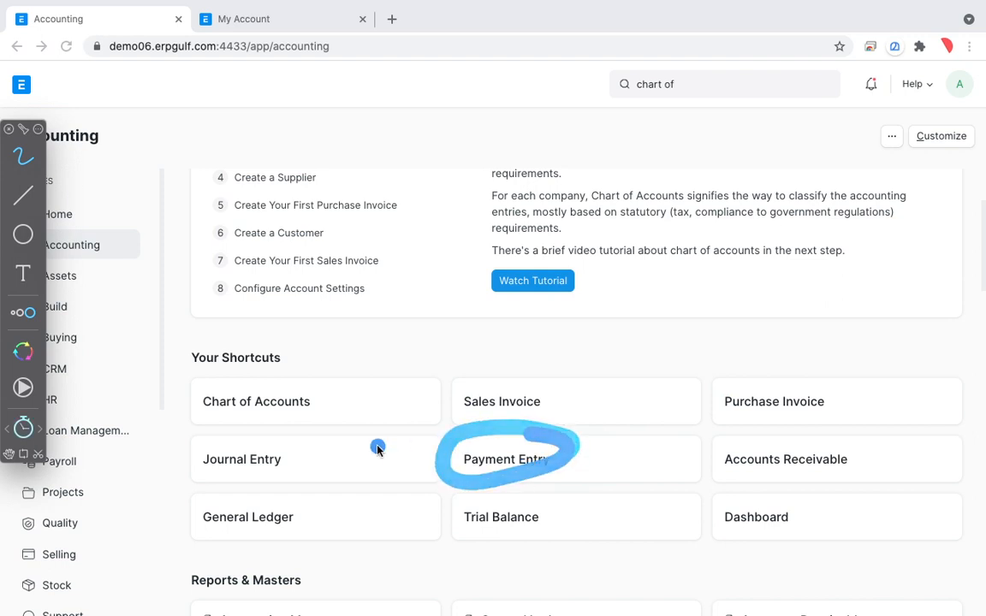
{"action": "mouse_move", "coordinate": [342, 451]}
{"action": "left_mouse_down"}
{"action": "mouse_move", "coordinate": [238, 438]}
{"action": "mouse_move", "coordinate": [193, 455]}
{"action": "mouse_move", "coordinate": [285, 476]}
{"action": "mouse_move", "coordinate": [341, 432]}
{"action": "left_mouse_up"}
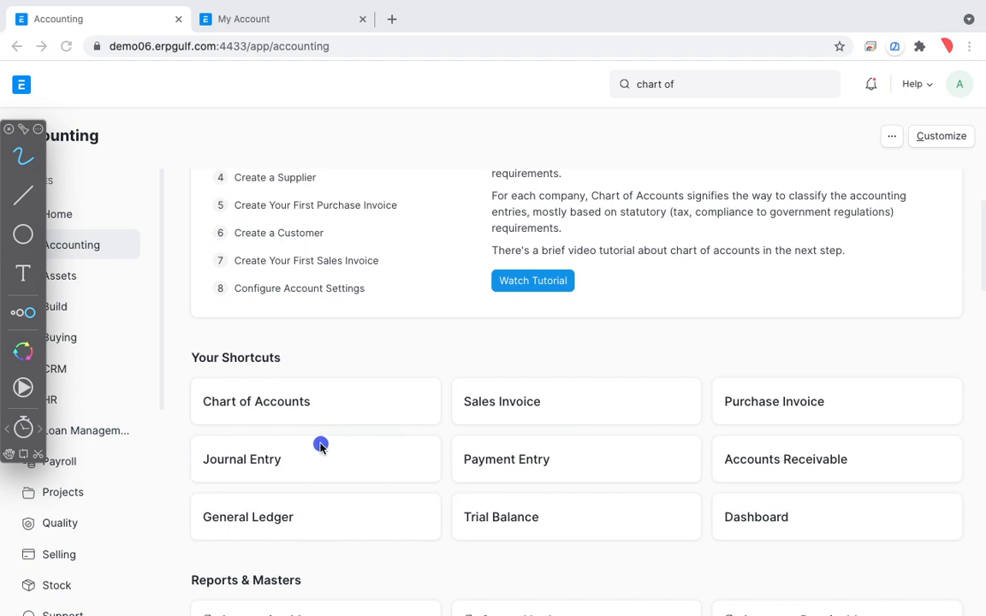
Step: Underline and loop Journal Entry alongside the invoice, receivable and dashboard shortcuts
{"action": "mouse_move", "coordinate": [308, 449]}
{"action": "left_mouse_down"}
{"action": "mouse_move", "coordinate": [243, 433]}
{"action": "mouse_move", "coordinate": [196, 456]}
{"action": "mouse_move", "coordinate": [270, 467]}
{"action": "mouse_move", "coordinate": [308, 458]}
{"action": "left_mouse_up"}
{"action": "mouse_move", "coordinate": [550, 351]}
{"action": "left_mouse_down"}
{"action": "mouse_move", "coordinate": [441, 399]}
{"action": "mouse_move", "coordinate": [608, 498]}
{"action": "mouse_move", "coordinate": [569, 374]}
{"action": "left_mouse_up"}
{"action": "mouse_move", "coordinate": [816, 353]}
{"action": "left_mouse_down"}
{"action": "mouse_move", "coordinate": [695, 429]}
{"action": "mouse_move", "coordinate": [882, 402]}
{"action": "left_mouse_up"}
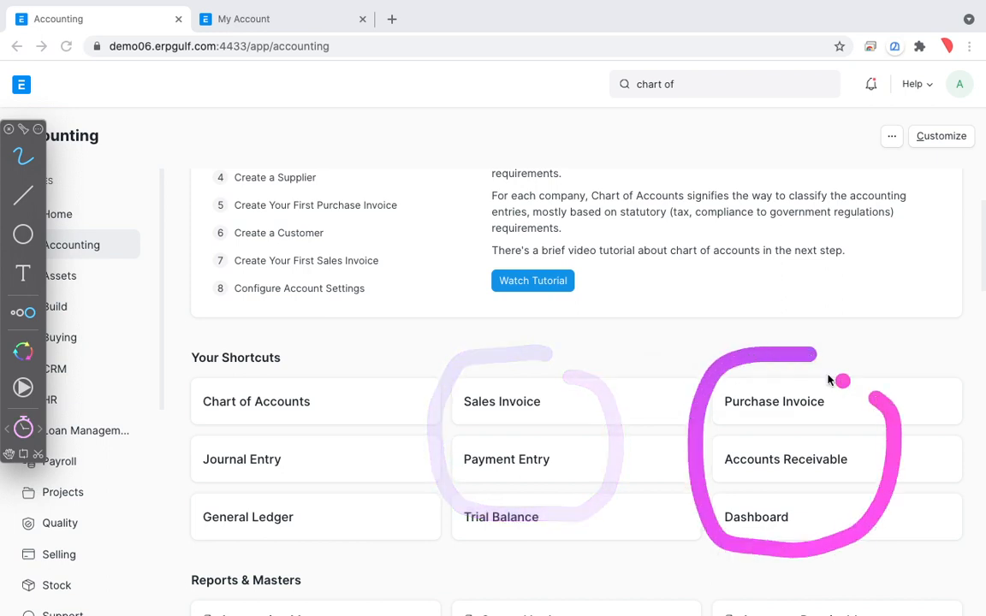
{"action": "mouse_move", "coordinate": [334, 432]}
{"action": "left_mouse_down"}
{"action": "mouse_move", "coordinate": [175, 447]}
{"action": "mouse_move", "coordinate": [263, 482]}
{"action": "mouse_move", "coordinate": [324, 430]}
{"action": "left_mouse_up"}
{"action": "left_click", "coordinate": [206, 454]}
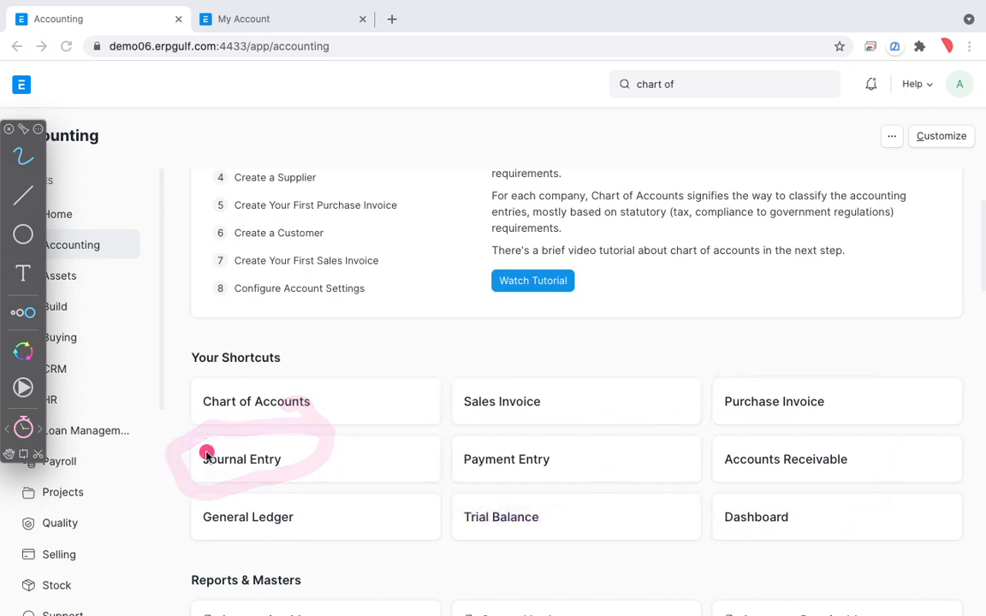
{"action": "key", "text": "Escape"}
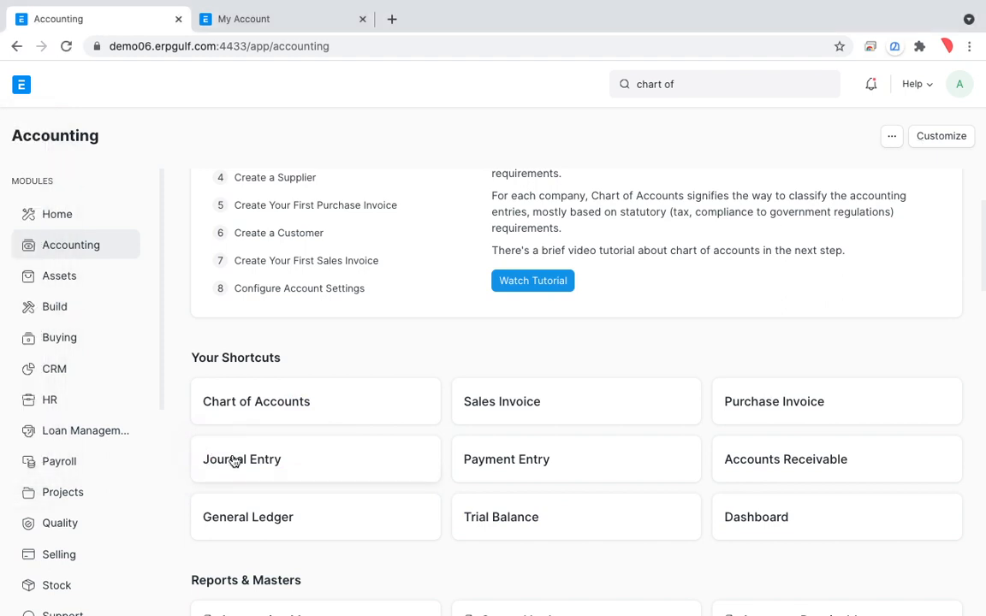
Step: Create a new Journal Entry with the first shareholder's account on row 1
{"action": "left_click", "coordinate": [234, 463]}
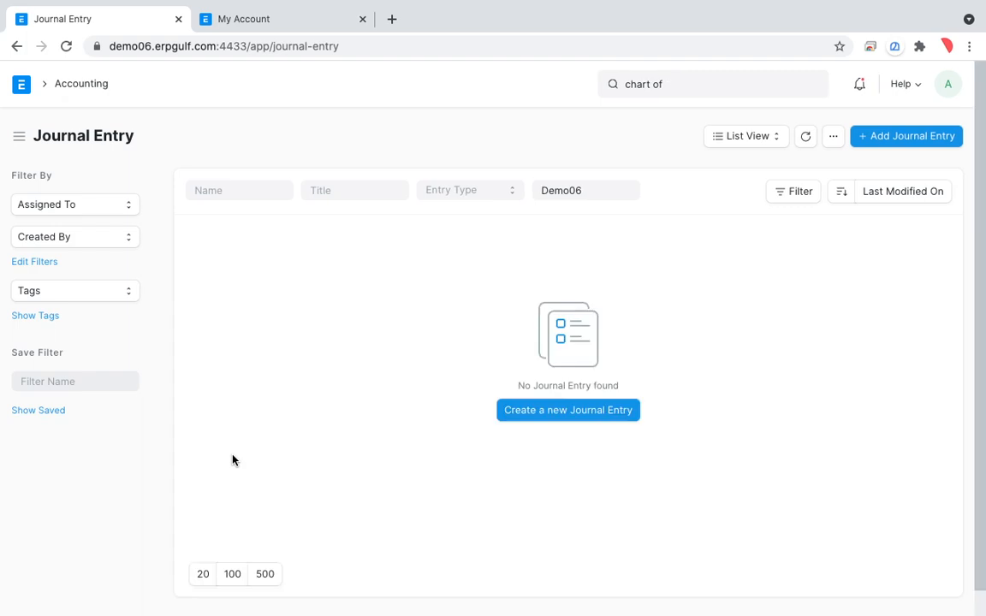
{"action": "left_click", "coordinate": [578, 410]}
{"action": "scroll", "coordinate": [577, 410], "scroll_direction": "down", "scroll_amount": 2}
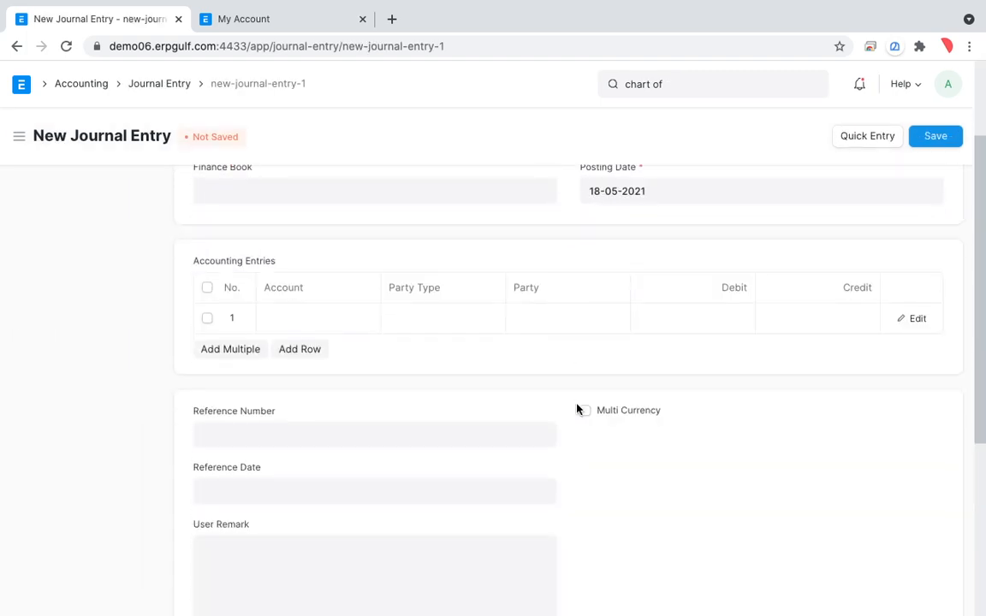
{"action": "left_click", "coordinate": [352, 319]}
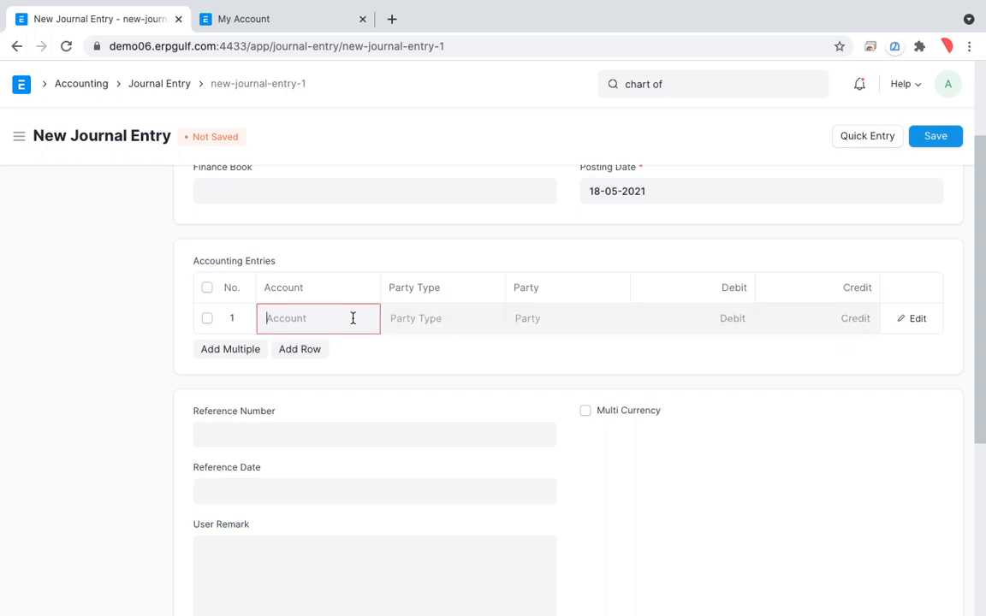
{"action": "type", "text": "HS"}
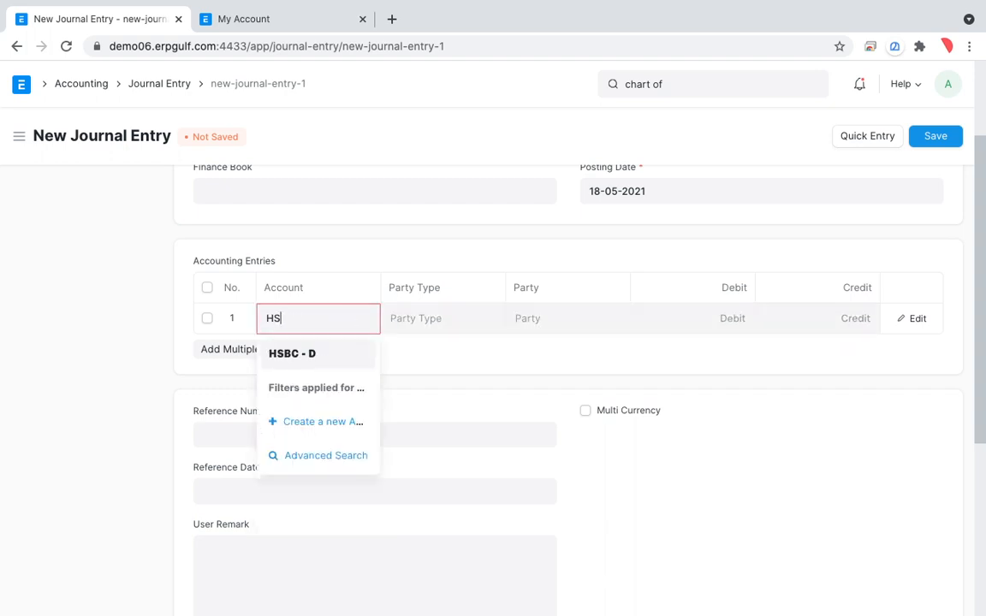
{"action": "left_click", "coordinate": [354, 356]}
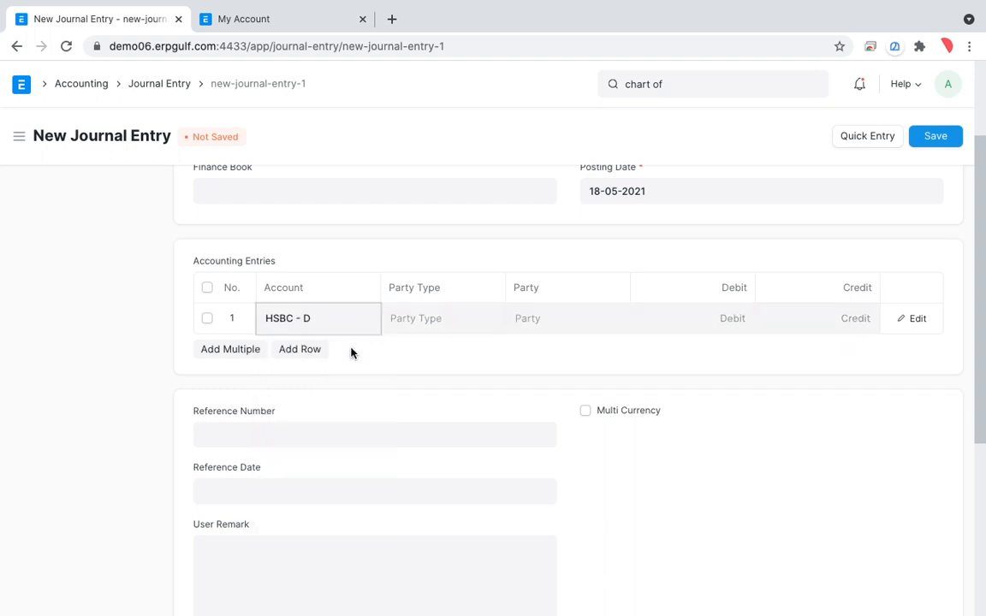
{"action": "key", "text": "BackSpace"}
{"action": "key", "text": "BackSpace"}
{"action": "key", "text": "BackSpace"}
{"action": "key", "text": "BackSpace"}
{"action": "key", "text": "BackSpace"}
{"action": "key", "text": "BackSpace"}
{"action": "key", "text": "BackSpace"}
{"action": "key", "text": "BackSpace"}
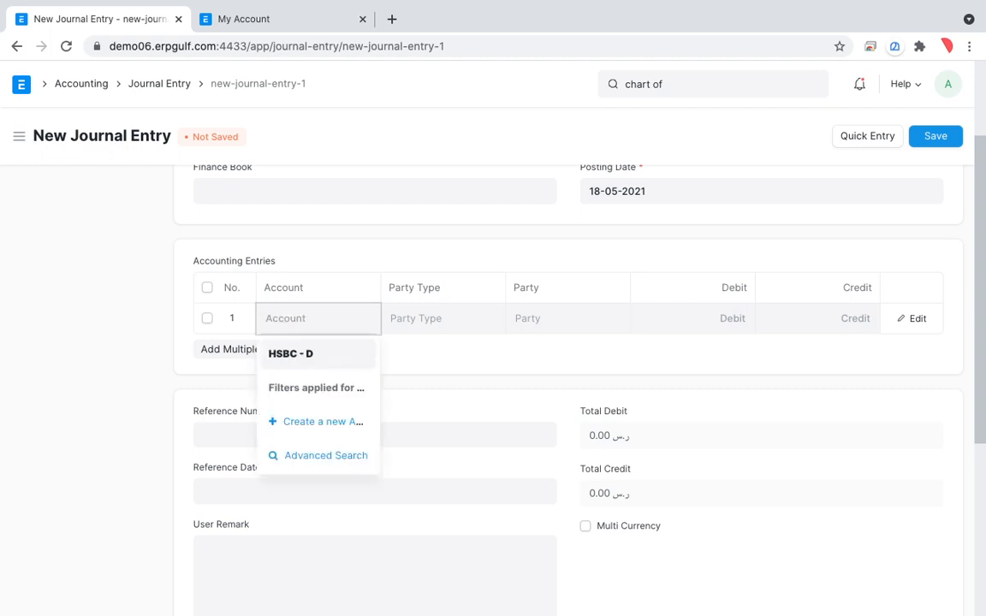
{"action": "type", "text": "Joh"}
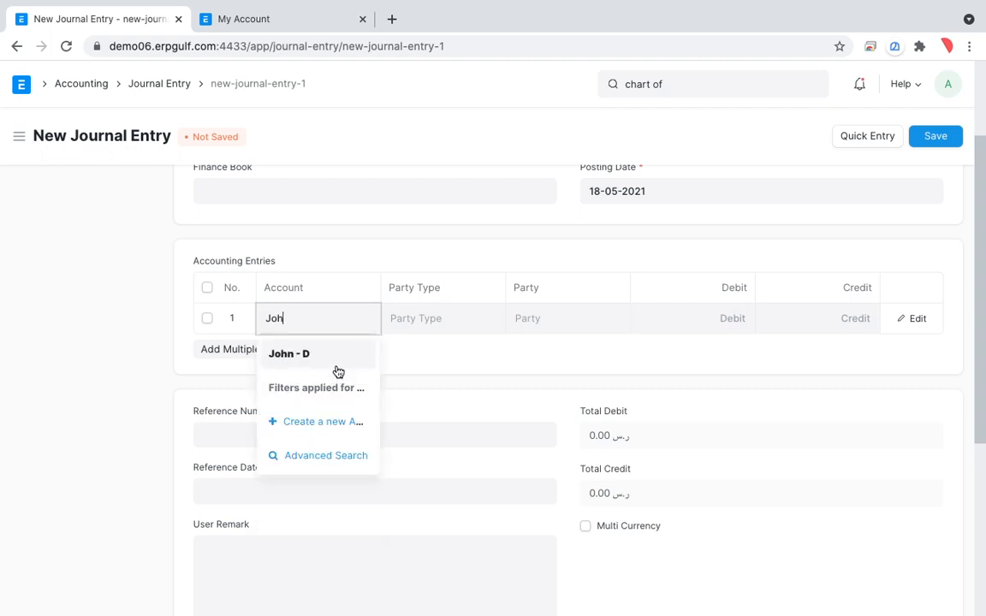
{"action": "left_click", "coordinate": [336, 363]}
Step: Credit row 1 with 2,000 and set row 2's account to HSBC - D for the debit
{"action": "left_click", "coordinate": [842, 319]}
{"action": "type", "text": "2000"}
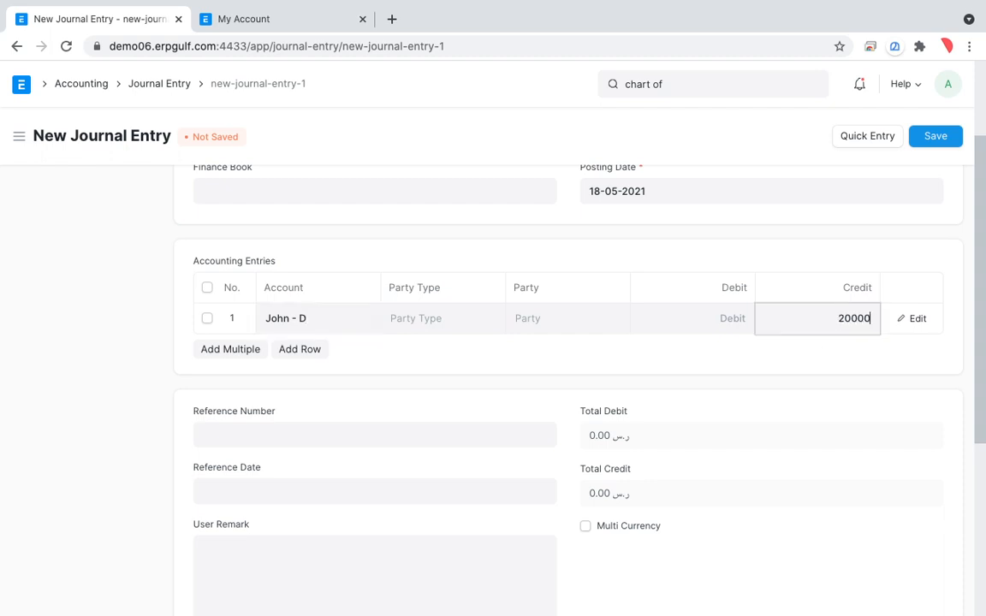
{"action": "key", "text": "Tab"}
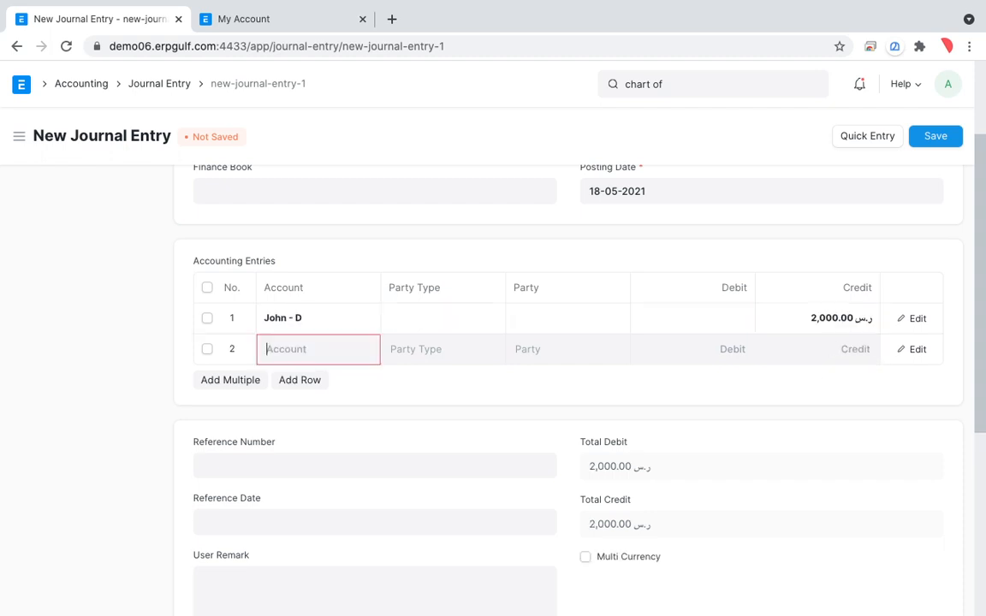
{"action": "type", "text": "Hs"}
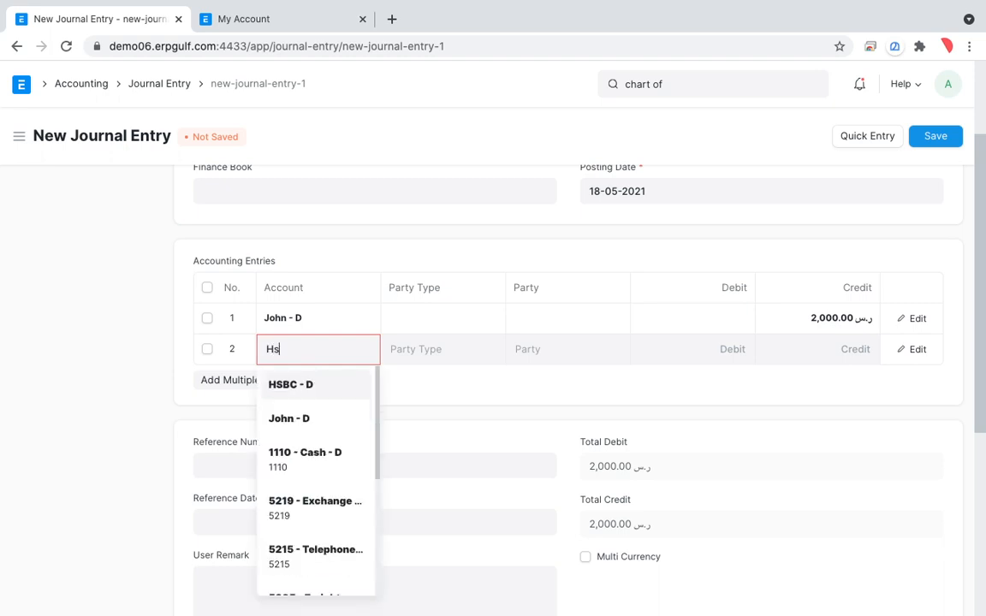
{"action": "left_click", "coordinate": [340, 392]}
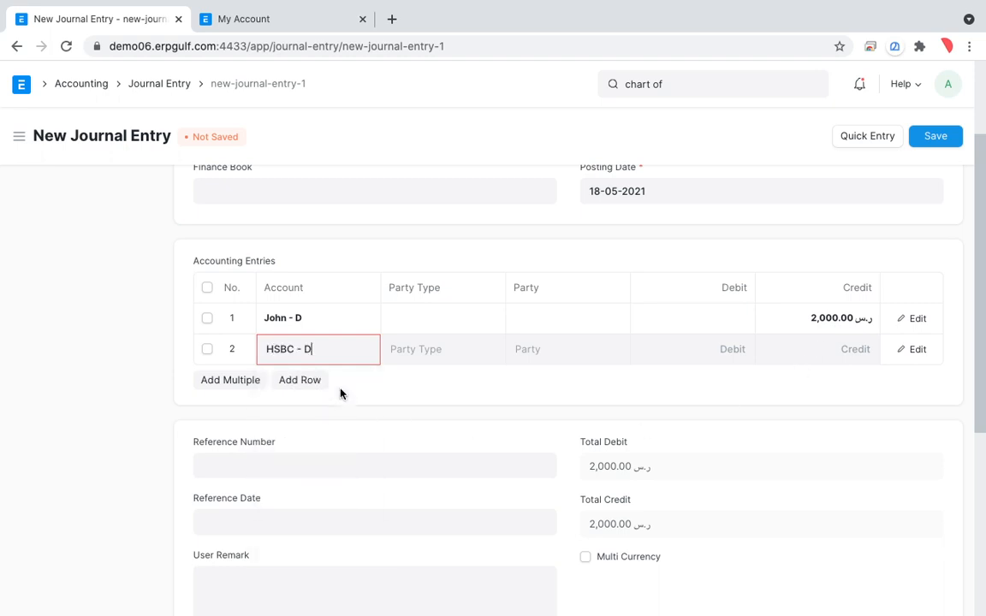
{"action": "left_click", "coordinate": [710, 505]}
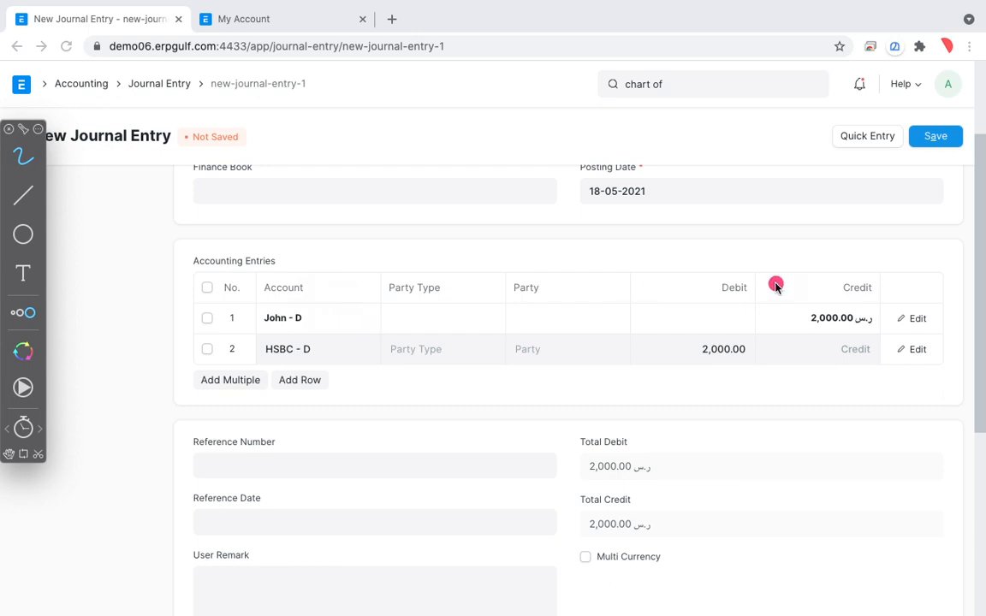
Step: Annotate the matching 2,000.00 debit and credit amounts and the Debit and Credit column headings
{"action": "mouse_move", "coordinate": [832, 280]}
{"action": "left_mouse_down"}
{"action": "mouse_move", "coordinate": [863, 354]}
{"action": "mouse_move", "coordinate": [863, 286]}
{"action": "mouse_move", "coordinate": [837, 281]}
{"action": "left_mouse_up"}
{"action": "mouse_move", "coordinate": [767, 318]}
{"action": "left_mouse_down"}
{"action": "mouse_move", "coordinate": [756, 319]}
{"action": "mouse_move", "coordinate": [763, 380]}
{"action": "mouse_move", "coordinate": [705, 307]}
{"action": "left_mouse_up"}
{"action": "mouse_move", "coordinate": [862, 294]}
{"action": "left_mouse_down"}
{"action": "mouse_move", "coordinate": [782, 297]}
{"action": "mouse_move", "coordinate": [882, 346]}
{"action": "mouse_move", "coordinate": [890, 312]}
{"action": "left_mouse_up"}
{"action": "mouse_move", "coordinate": [750, 323]}
{"action": "left_mouse_down"}
{"action": "mouse_move", "coordinate": [718, 325]}
{"action": "mouse_move", "coordinate": [722, 388]}
{"action": "mouse_move", "coordinate": [768, 319]}
{"action": "left_mouse_up"}
{"action": "left_click_drag", "start_coordinate": [758, 391], "coordinate": [834, 319]}
{"action": "mouse_move", "coordinate": [804, 317]}
{"action": "left_mouse_down"}
{"action": "mouse_move", "coordinate": [749, 323]}
{"action": "mouse_move", "coordinate": [724, 344]}
{"action": "mouse_move", "coordinate": [779, 323]}
{"action": "left_mouse_up"}
{"action": "left_click_drag", "start_coordinate": [757, 260], "coordinate": [744, 246]}
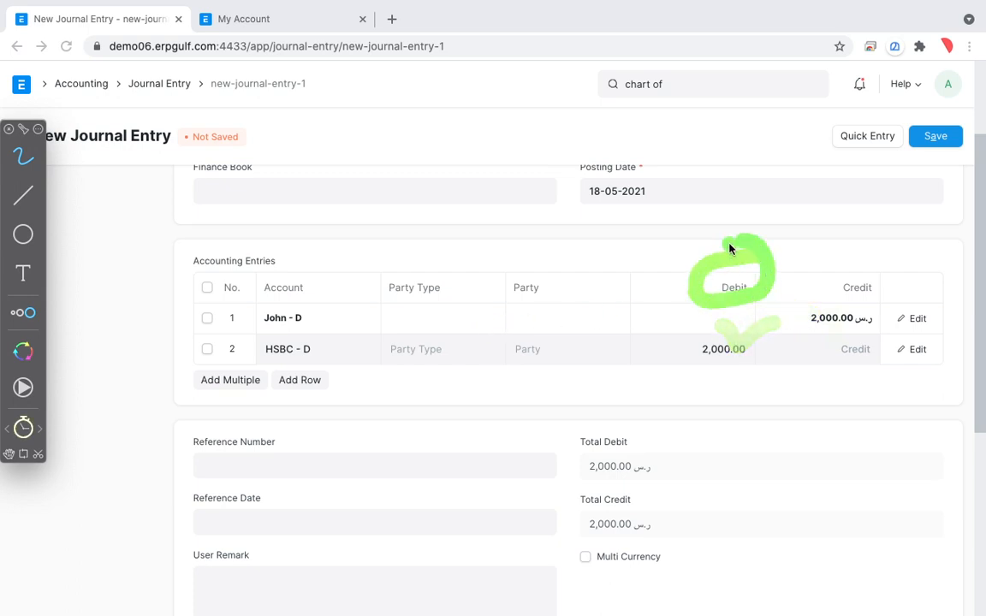
{"action": "mouse_move", "coordinate": [875, 258]}
{"action": "left_mouse_down"}
{"action": "mouse_move", "coordinate": [847, 315]}
{"action": "mouse_move", "coordinate": [841, 259]}
{"action": "left_mouse_up"}
{"action": "mouse_move", "coordinate": [758, 255]}
{"action": "left_mouse_down"}
{"action": "mouse_move", "coordinate": [746, 250]}
{"action": "mouse_move", "coordinate": [782, 298]}
{"action": "mouse_move", "coordinate": [780, 266]}
{"action": "left_mouse_up"}
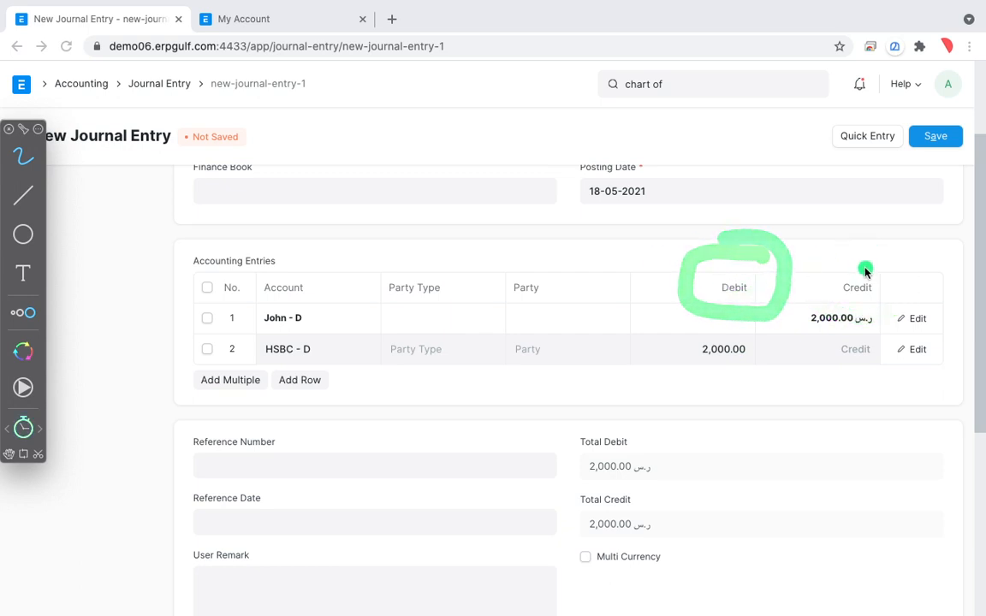
{"action": "mouse_move", "coordinate": [832, 259]}
{"action": "left_mouse_down"}
{"action": "mouse_move", "coordinate": [891, 302]}
{"action": "mouse_move", "coordinate": [843, 255]}
{"action": "left_mouse_up"}
{"action": "mouse_move", "coordinate": [766, 260]}
{"action": "left_mouse_down"}
{"action": "mouse_move", "coordinate": [695, 265]}
{"action": "mouse_move", "coordinate": [762, 255]}
{"action": "mouse_move", "coordinate": [728, 311]}
{"action": "left_mouse_up"}
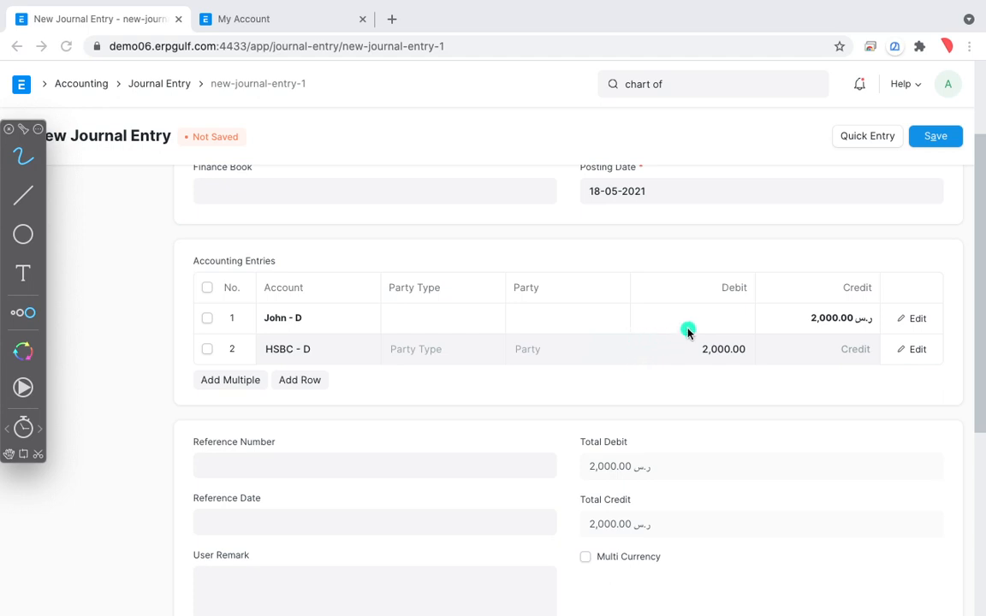
{"action": "mouse_move", "coordinate": [668, 273]}
{"action": "left_mouse_down"}
{"action": "mouse_move", "coordinate": [870, 331]}
{"action": "mouse_move", "coordinate": [695, 381]}
{"action": "mouse_move", "coordinate": [671, 248]}
{"action": "left_mouse_up"}
{"action": "key", "text": "Escape"}
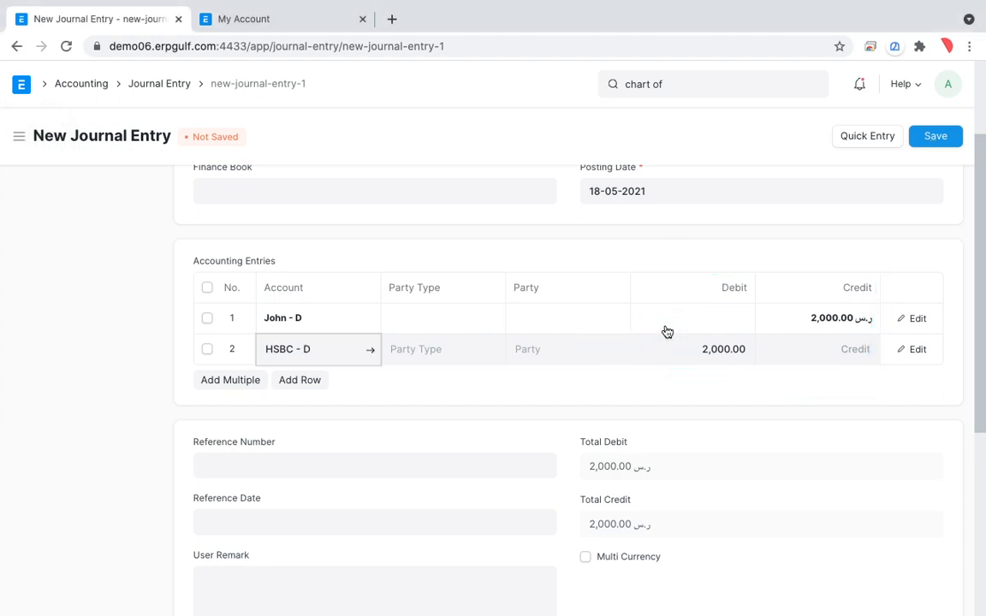
Step: Save the journal entry as draft ACC-JV-2021-00001 and switch to the My Account page
{"action": "scroll", "coordinate": [667, 331], "scroll_direction": "up", "scroll_amount": 2}
{"action": "scroll", "coordinate": [667, 331], "scroll_direction": "down", "scroll_amount": 1}
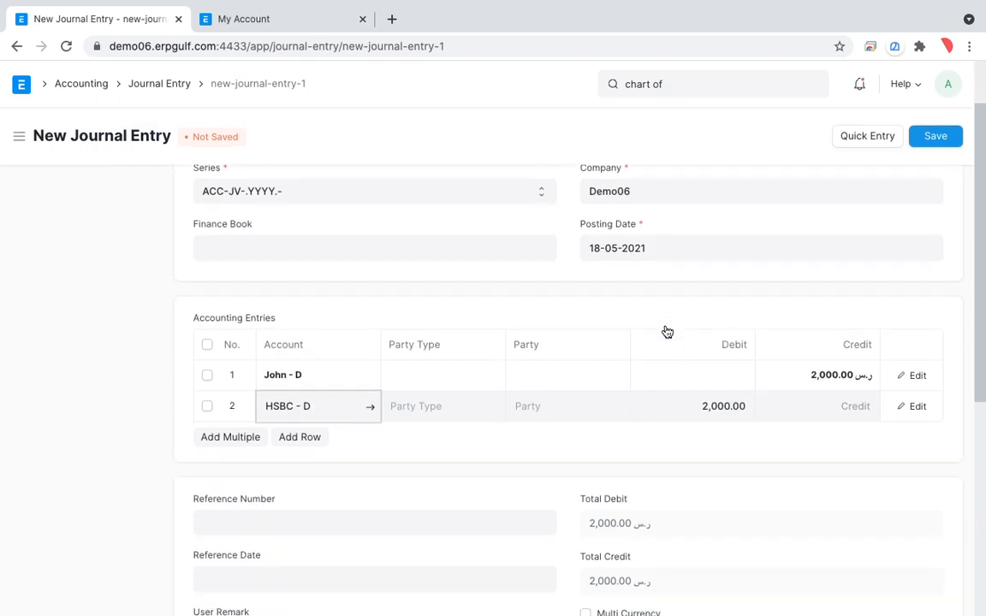
{"action": "left_click", "coordinate": [934, 137]}
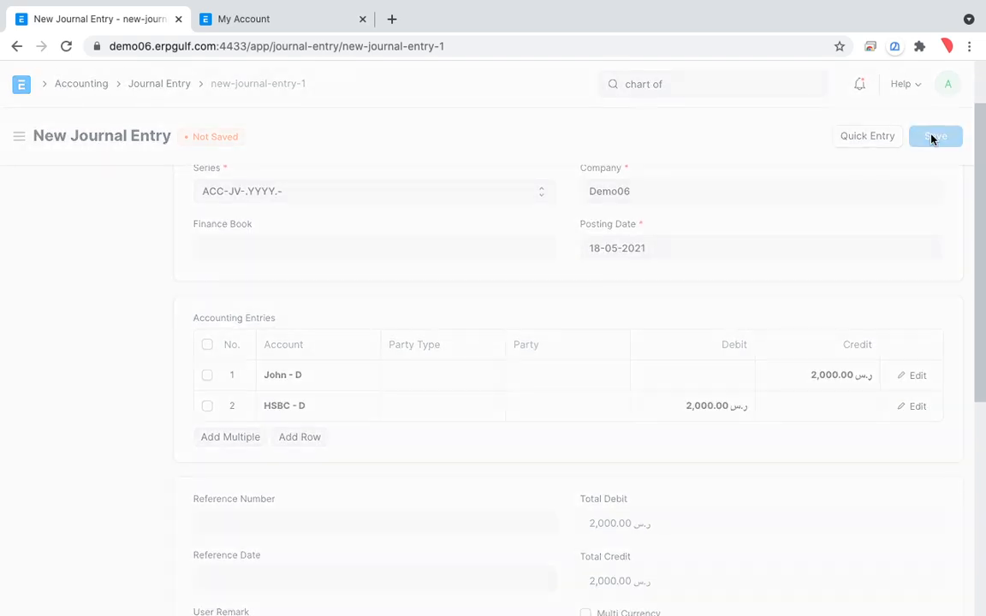
{"action": "left_click", "coordinate": [297, 25]}
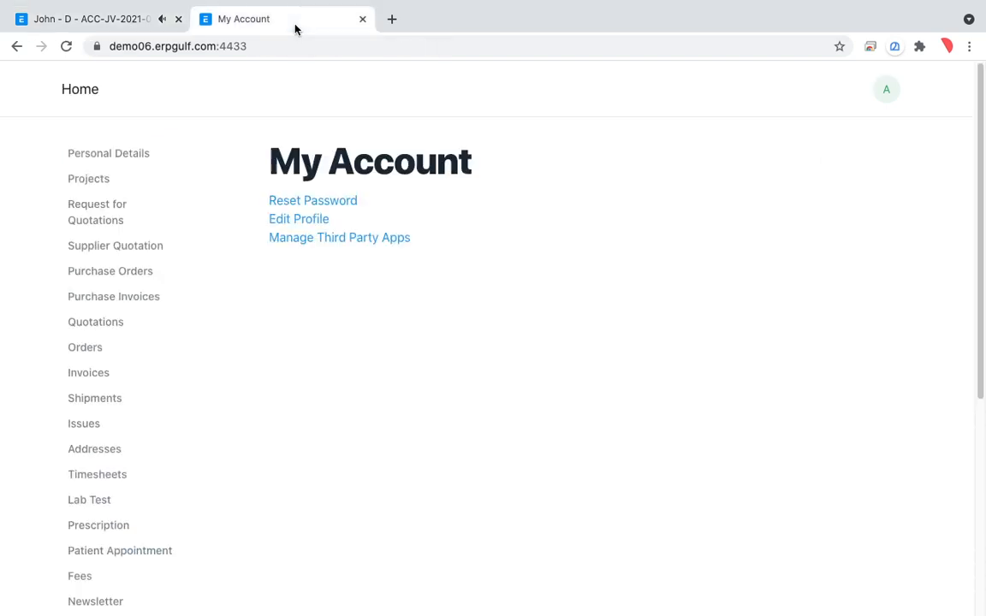
Step: Switch from the portal to the desk and open the Chart of Accounts
{"action": "left_click", "coordinate": [889, 94]}
{"action": "left_click", "coordinate": [849, 187]}
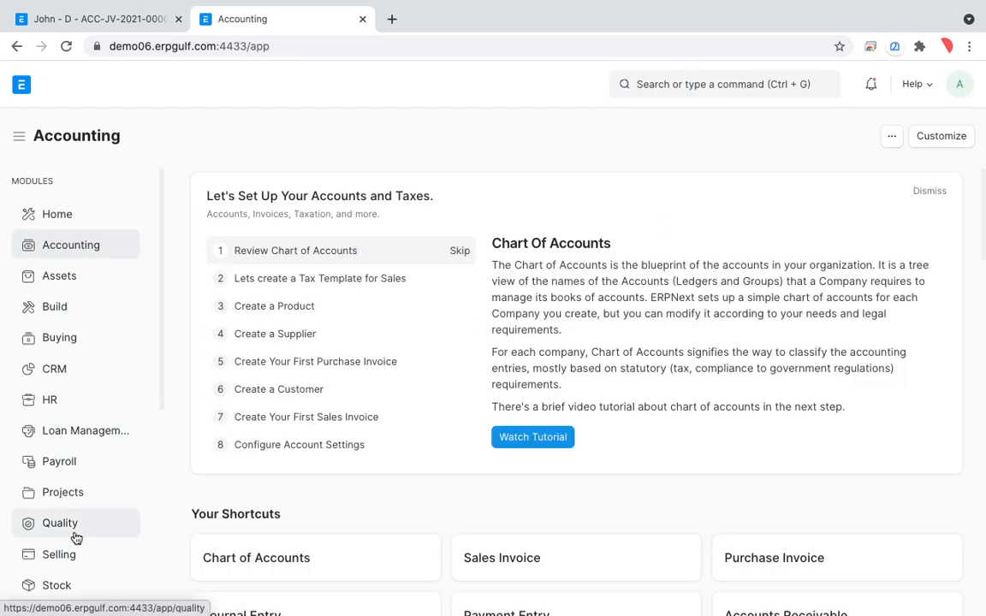
{"action": "scroll", "coordinate": [76, 538], "scroll_direction": "down", "scroll_amount": 2}
{"action": "scroll", "coordinate": [76, 537], "scroll_direction": "down", "scroll_amount": 3}
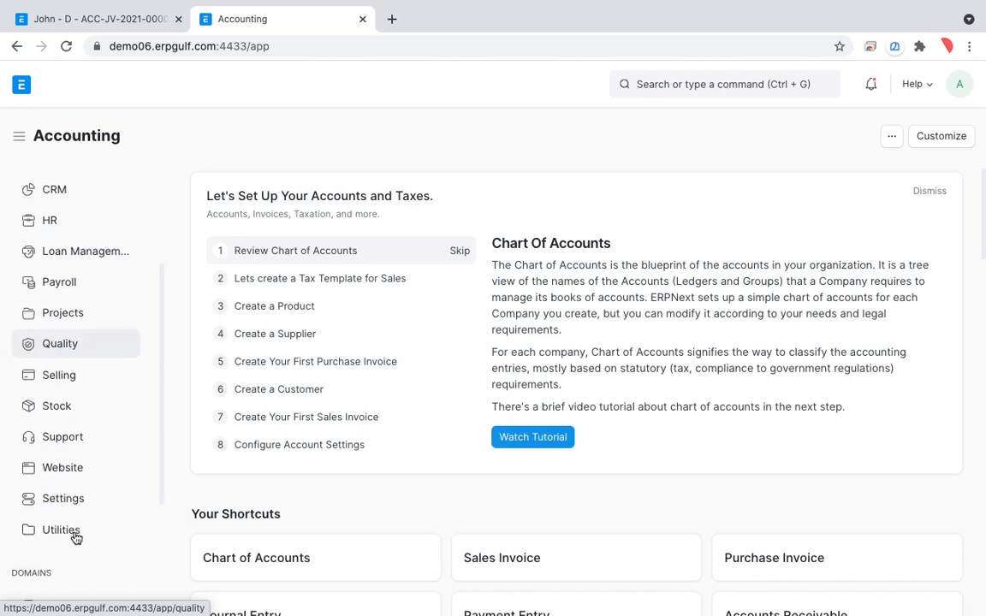
{"action": "scroll", "coordinate": [76, 536], "scroll_direction": "up", "scroll_amount": 5}
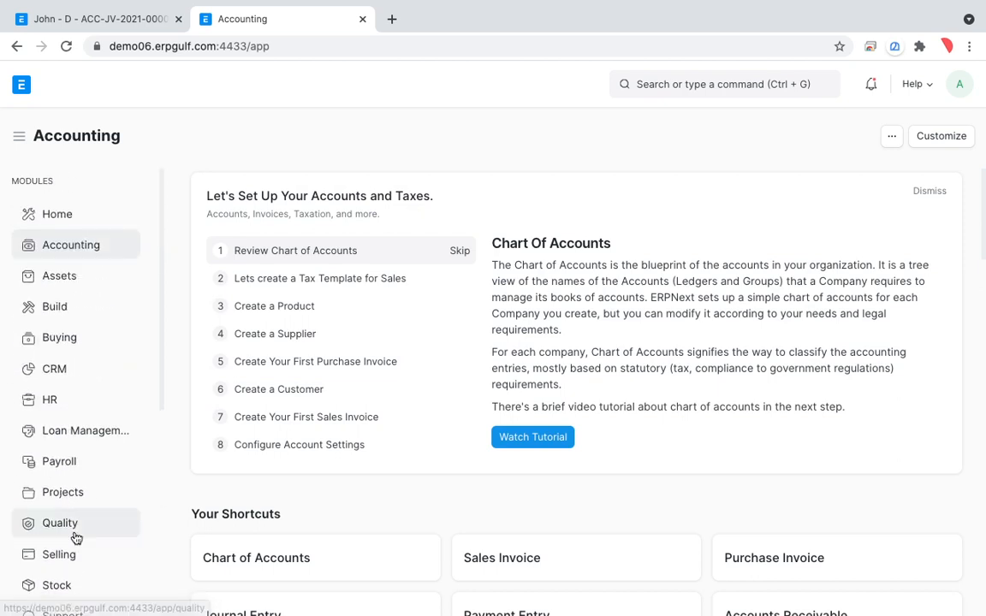
{"action": "scroll", "coordinate": [342, 416], "scroll_direction": "down", "scroll_amount": 2}
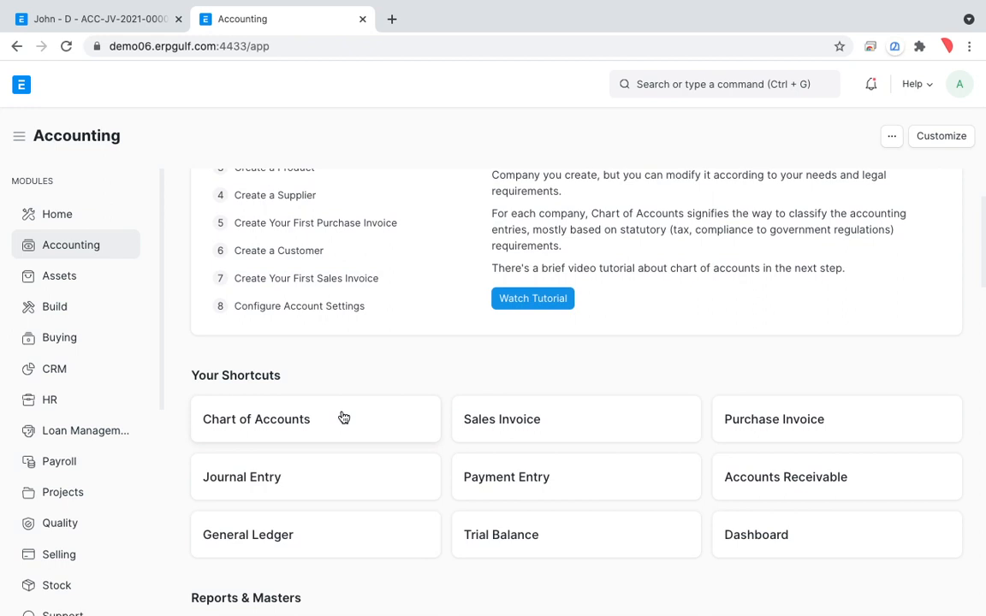
{"action": "left_click", "coordinate": [277, 428]}
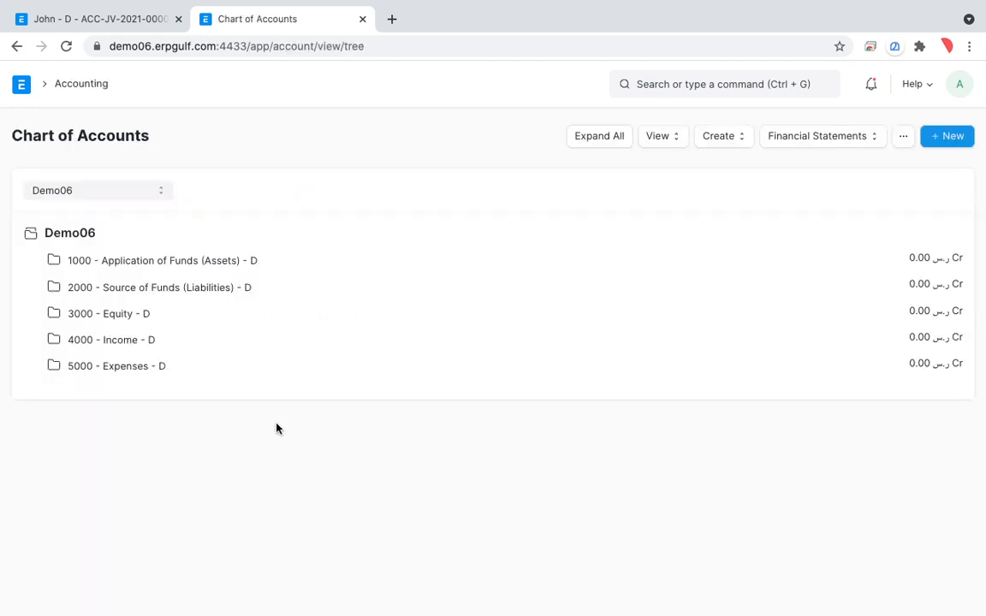
Step: Highlight the 0.00 Cr account group balances, then return to draft ACC-JV-2021-00001
{"action": "key", "text": "alt+Tab"}
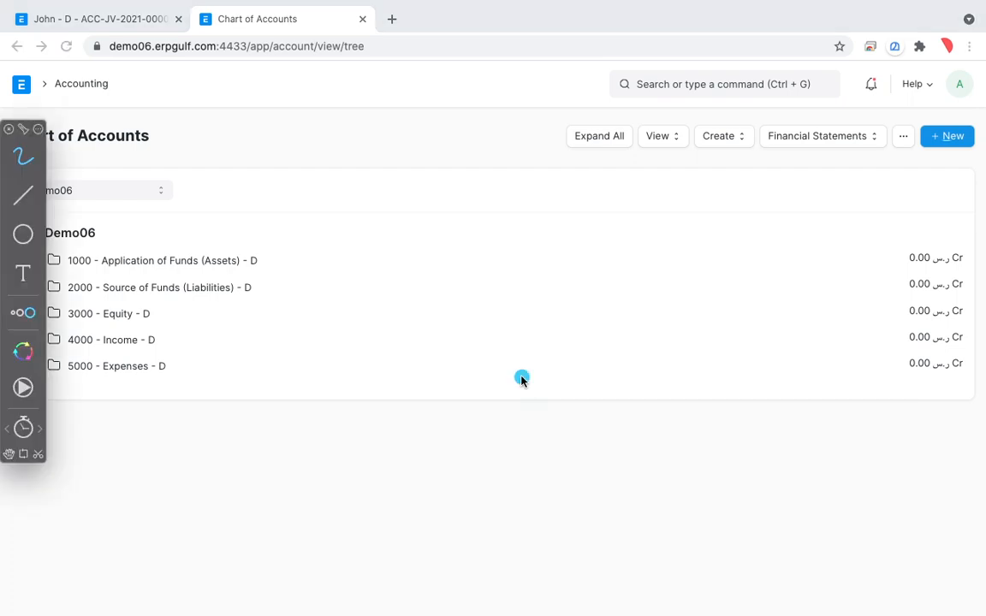
{"action": "mouse_move", "coordinate": [946, 235]}
{"action": "left_mouse_down"}
{"action": "mouse_move", "coordinate": [854, 273]}
{"action": "mouse_move", "coordinate": [983, 370]}
{"action": "mouse_move", "coordinate": [985, 259]}
{"action": "mouse_move", "coordinate": [924, 220]}
{"action": "mouse_move", "coordinate": [867, 221]}
{"action": "left_mouse_up"}
{"action": "key", "text": "Escape"}
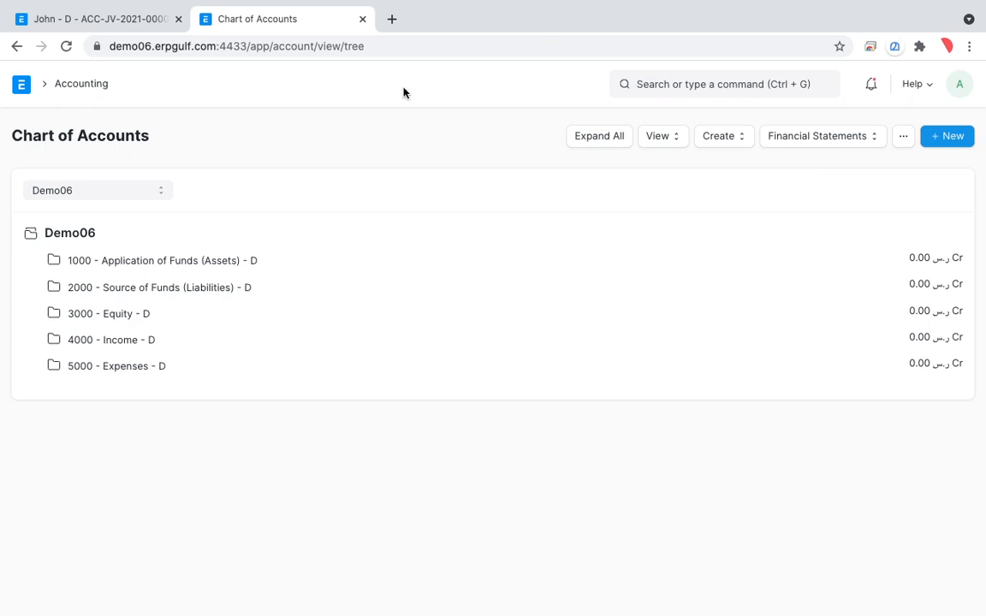
{"action": "left_click", "coordinate": [118, 27]}
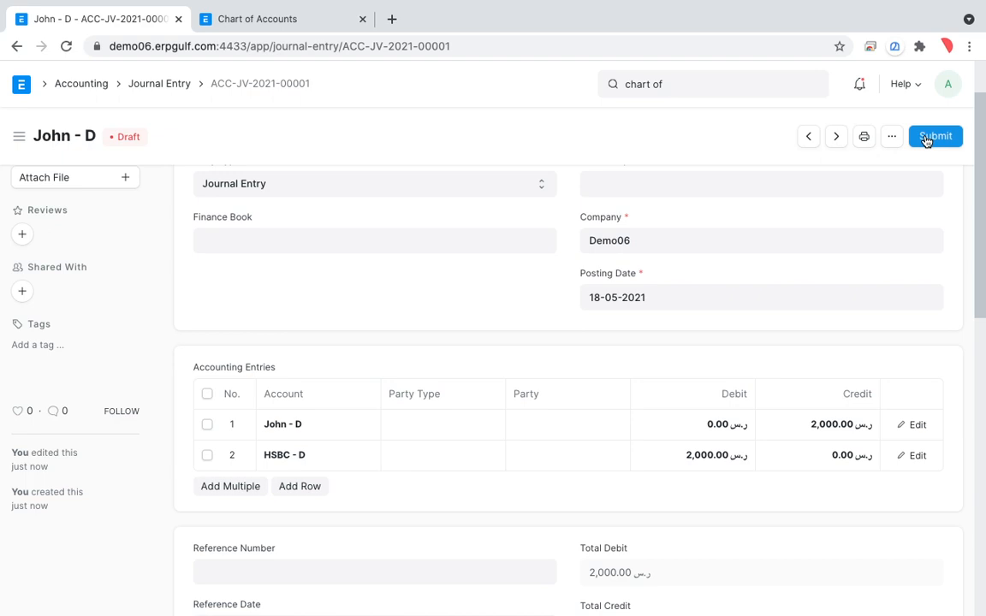
Step: Submit journal entry ACC-JV-2021-00001 posting the 2,000 shareholder contribution to HSBC - D
{"action": "scroll", "coordinate": [896, 203], "scroll_direction": "up", "scroll_amount": 2}
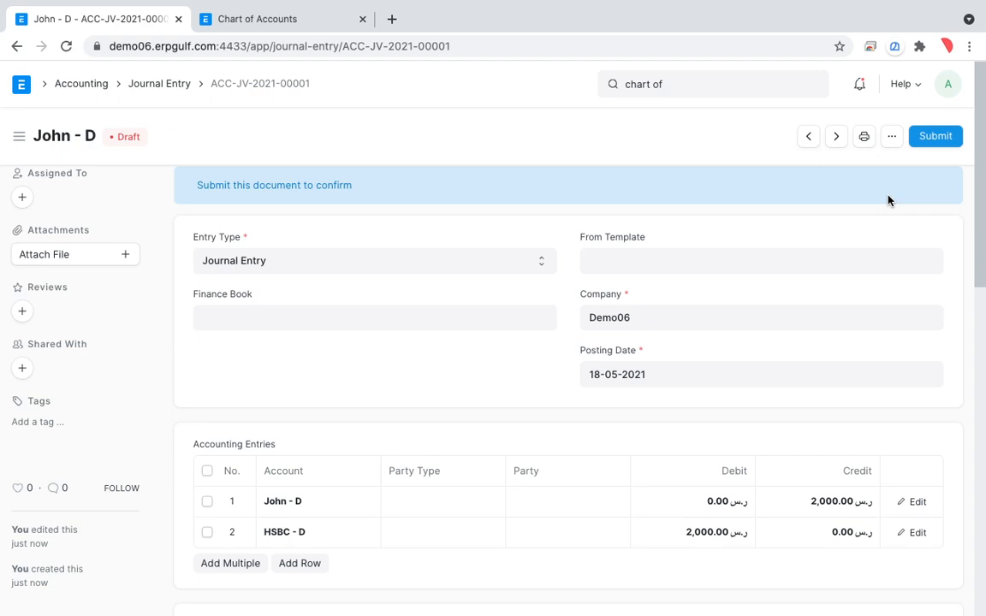
{"action": "left_click", "coordinate": [930, 141]}
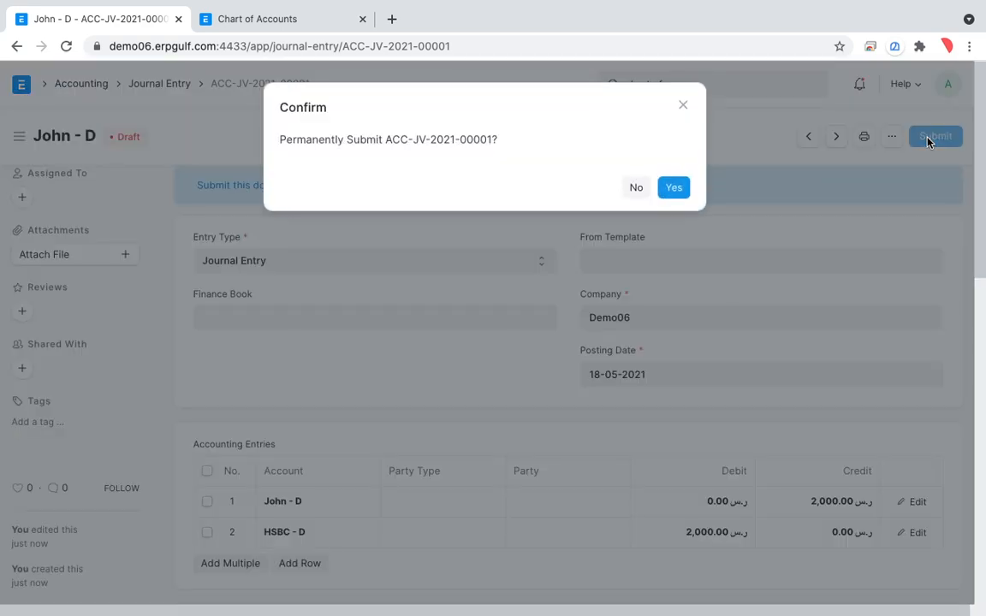
{"action": "left_click", "coordinate": [674, 188]}
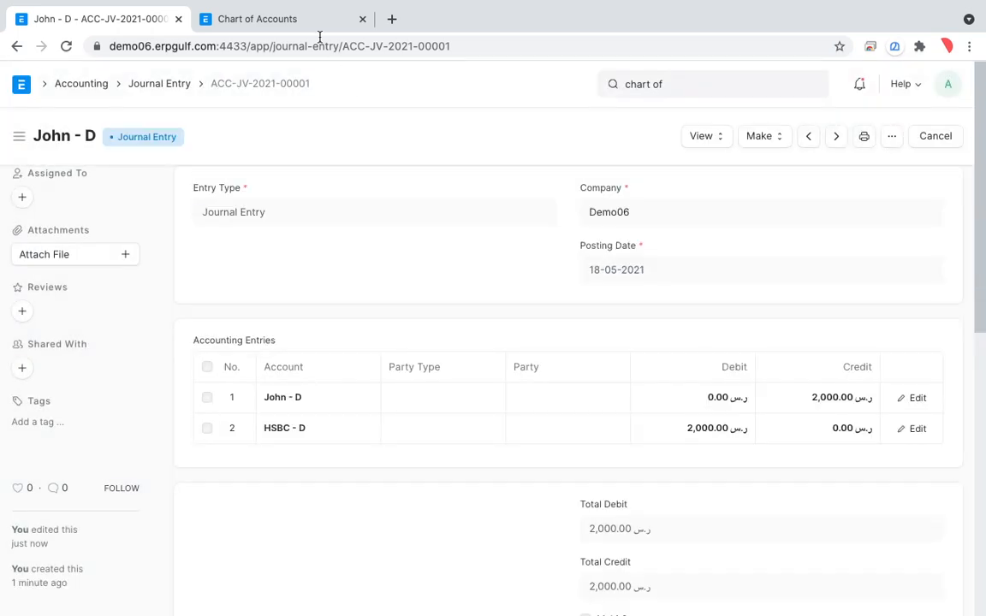
{"action": "left_click", "coordinate": [308, 18]}
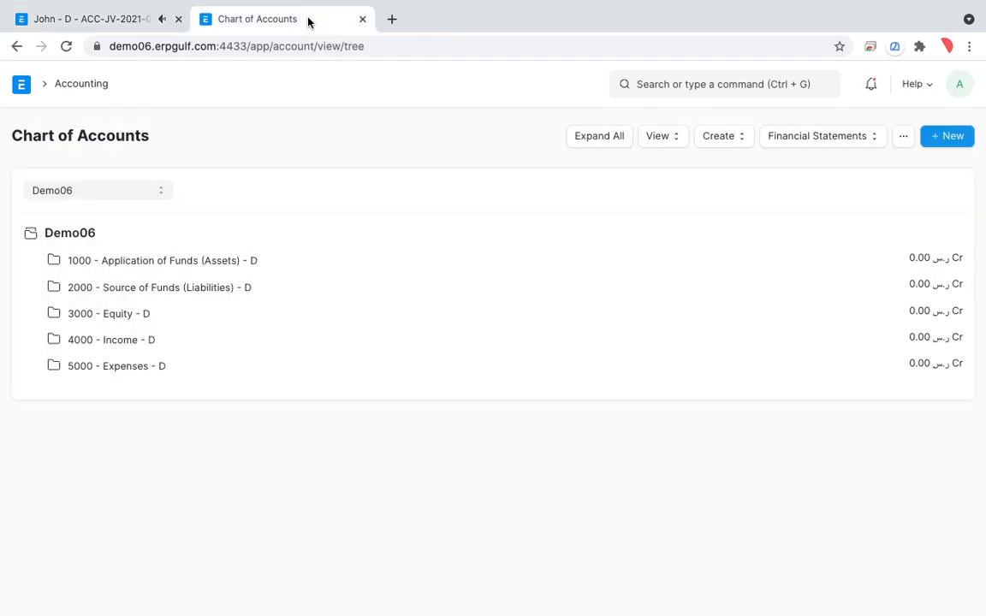
Step: Reload the Chart of Accounts and mark the new 2,000.00 Dr assets and 2,000.00 Cr Equity balances
{"action": "left_click", "coordinate": [66, 46]}
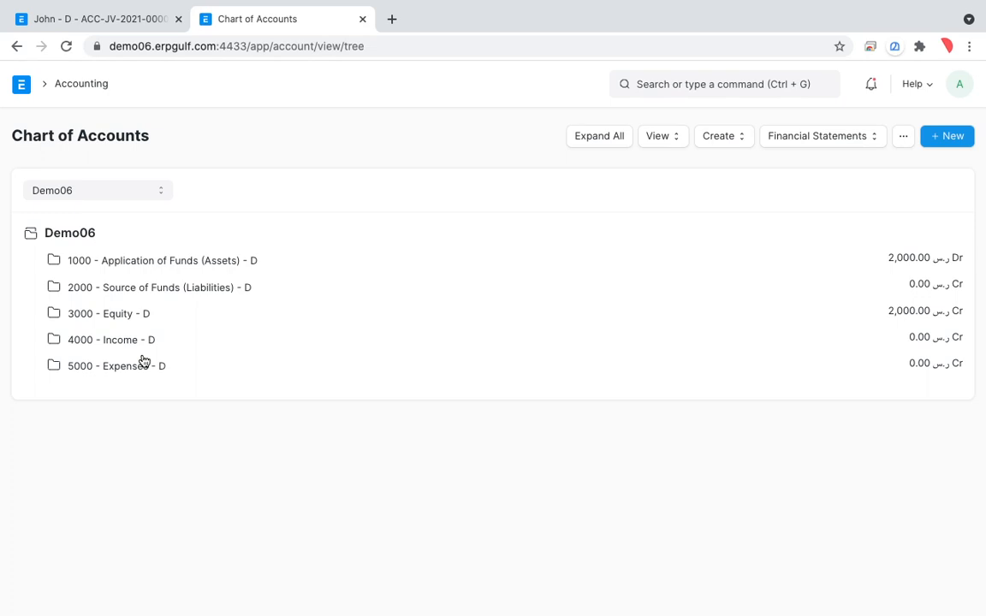
{"action": "key", "text": "alt+Tab"}
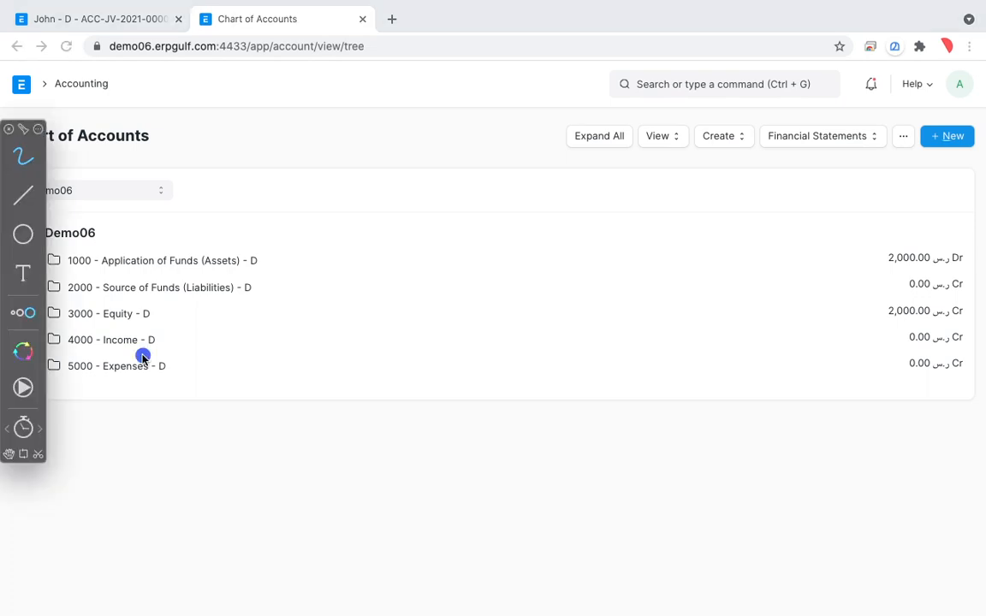
{"action": "left_click", "coordinate": [695, 269]}
{"action": "mouse_move", "coordinate": [948, 249]}
{"action": "left_mouse_down"}
{"action": "mouse_move", "coordinate": [852, 274]}
{"action": "mouse_move", "coordinate": [976, 267]}
{"action": "mouse_move", "coordinate": [855, 281]}
{"action": "mouse_move", "coordinate": [838, 264]}
{"action": "left_mouse_up"}
{"action": "mouse_move", "coordinate": [957, 310]}
{"action": "left_mouse_down"}
{"action": "mouse_move", "coordinate": [843, 307]}
{"action": "mouse_move", "coordinate": [962, 302]}
{"action": "mouse_move", "coordinate": [867, 286]}
{"action": "left_mouse_up"}
{"action": "key", "text": "Escape"}
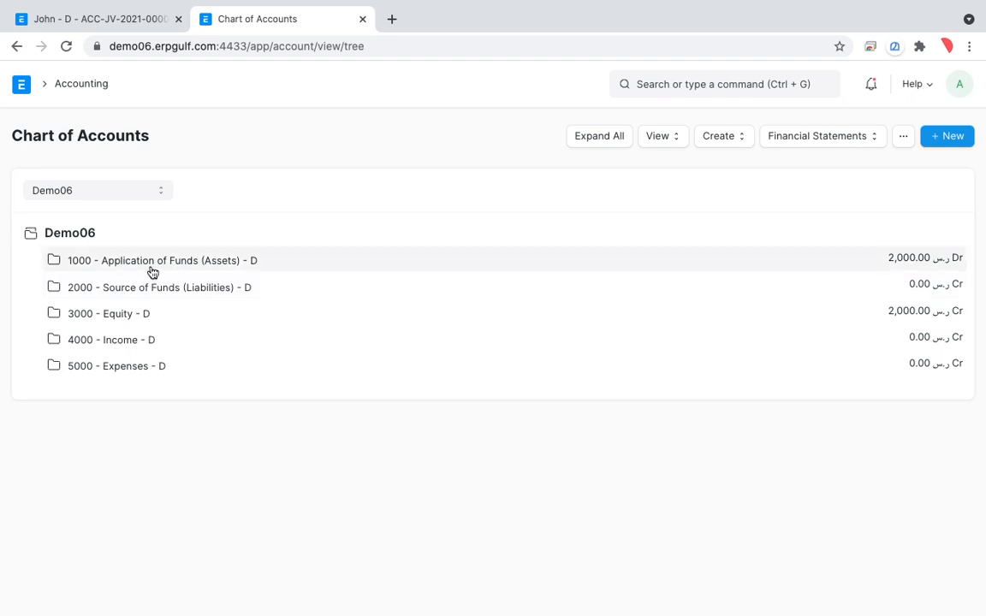
Step: Expand the tree to show Bank Accounts at 2,000.00 Dr and the shareholder's 2,000.00 Cr account
{"action": "left_click", "coordinate": [152, 268]}
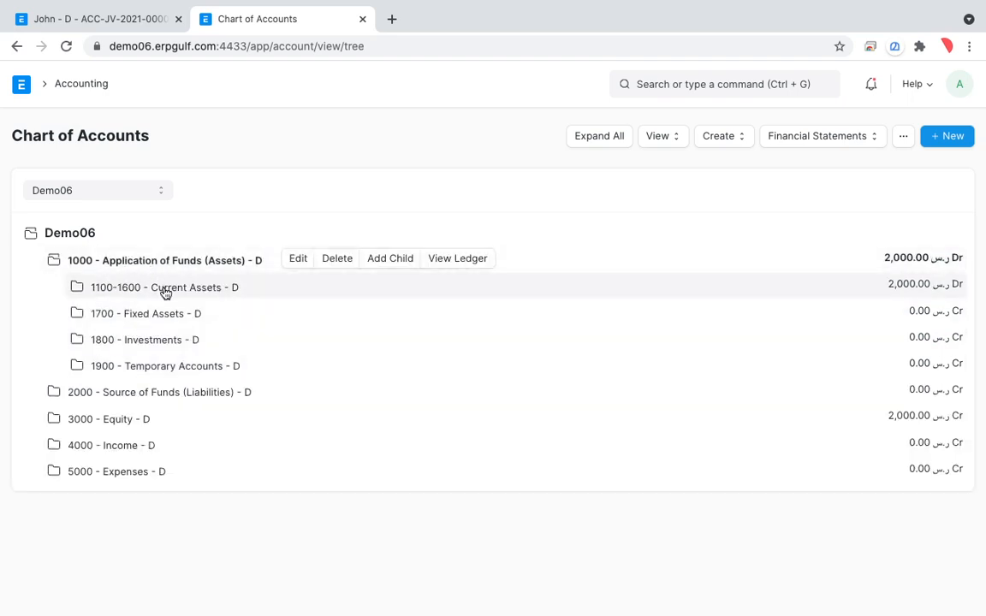
{"action": "left_click", "coordinate": [165, 292]}
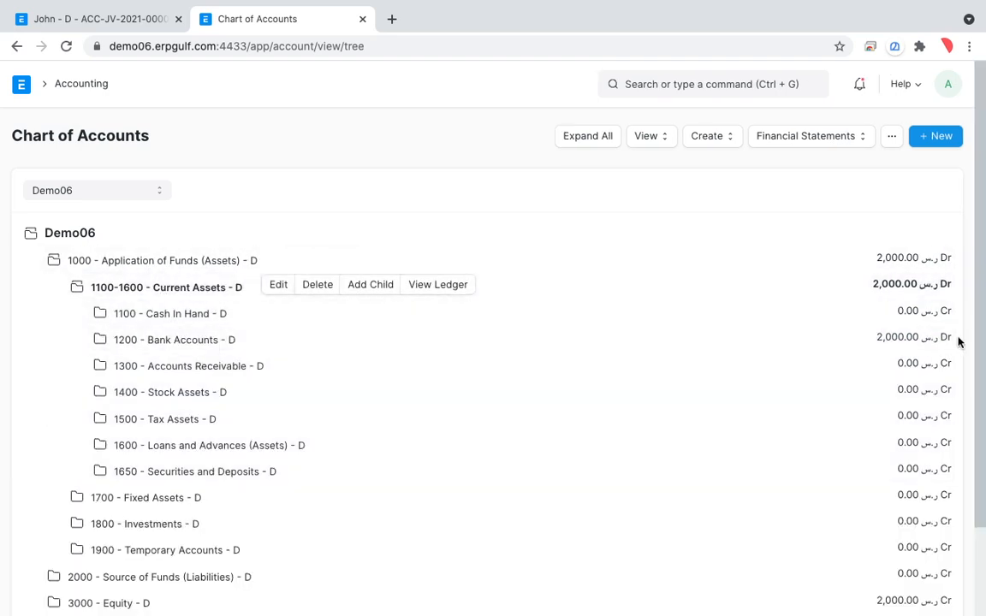
{"action": "left_click_drag", "start_coordinate": [920, 313], "coordinate": [913, 368]}
{"action": "scroll", "coordinate": [968, 374], "scroll_direction": "down", "scroll_amount": 2}
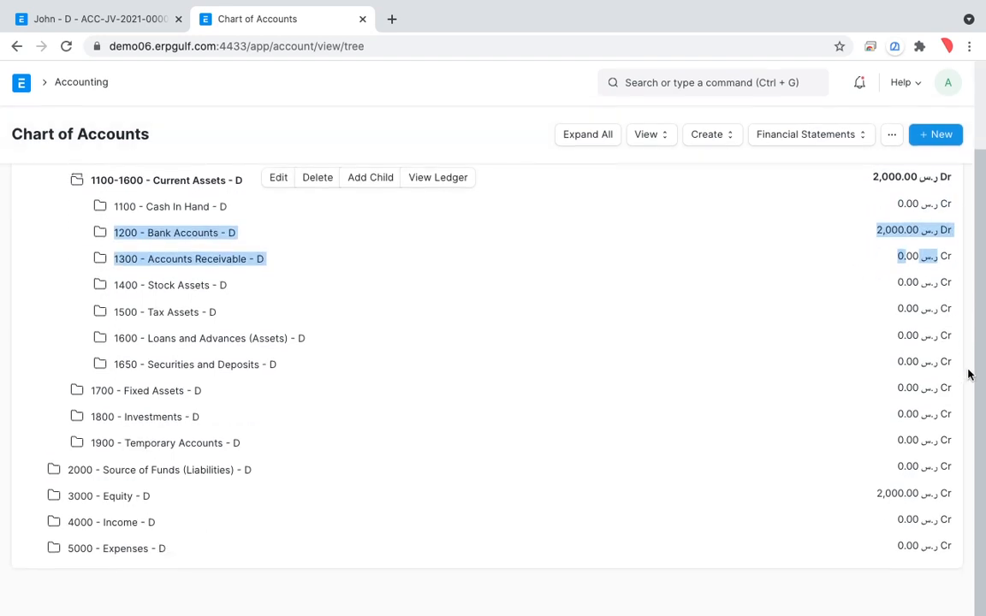
{"action": "left_click", "coordinate": [115, 501]}
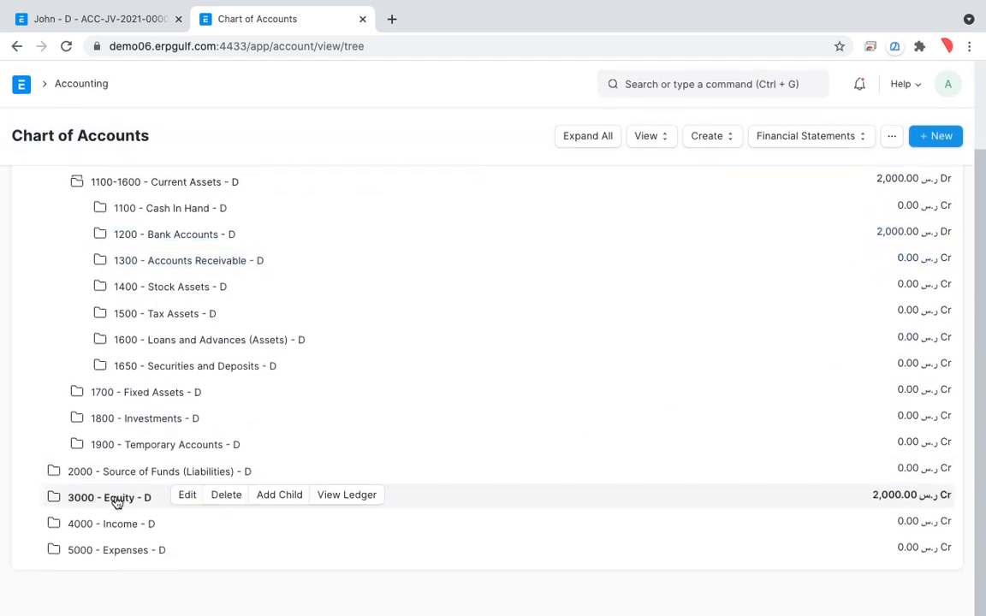
{"action": "scroll", "coordinate": [116, 501], "scroll_direction": "down", "scroll_amount": 2}
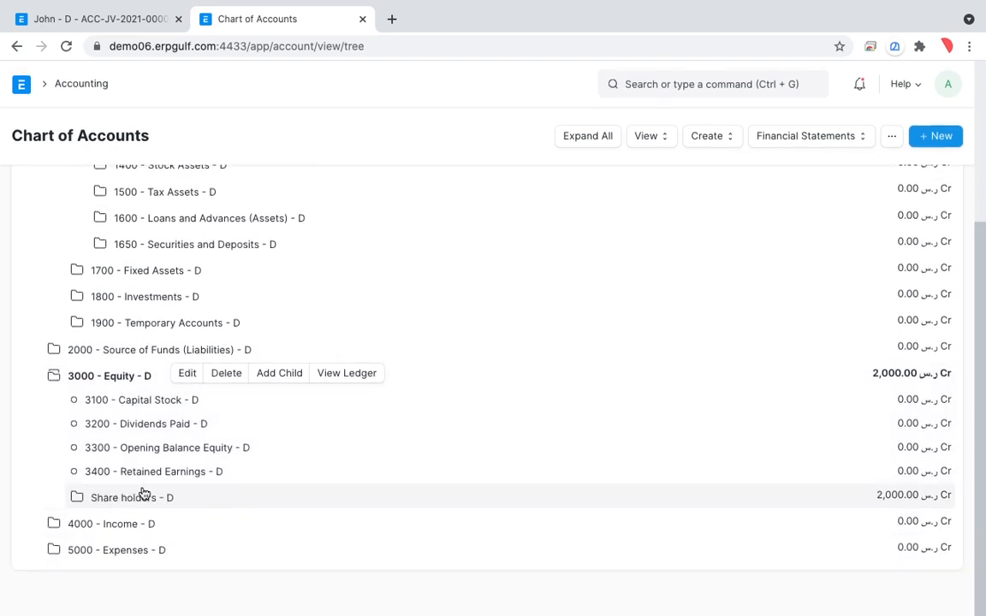
{"action": "left_click", "coordinate": [141, 508]}
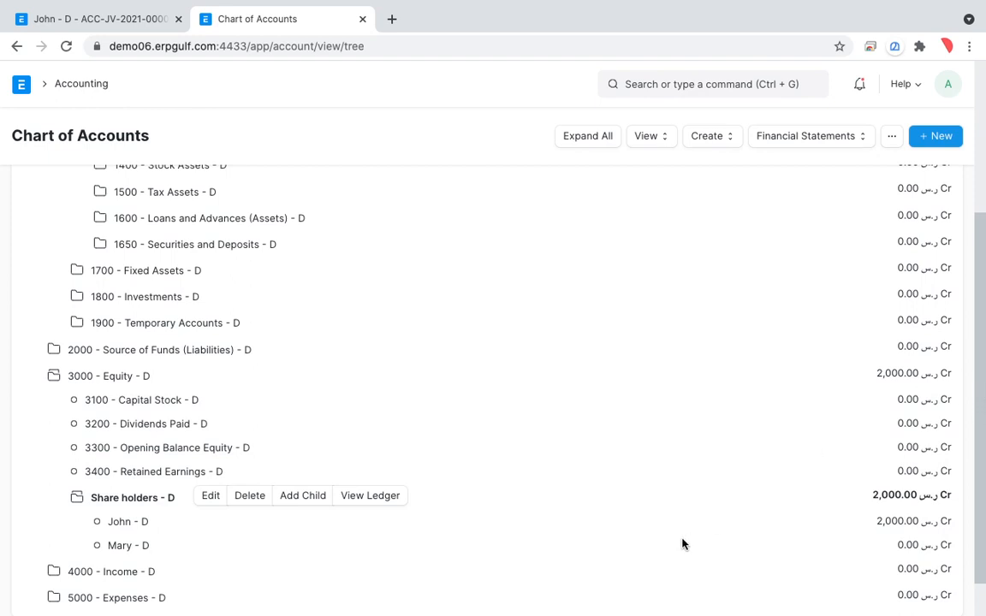
Step: Check the Share holders general ledger, then return to the chart and list the financial statement reports
{"action": "left_click", "coordinate": [376, 498]}
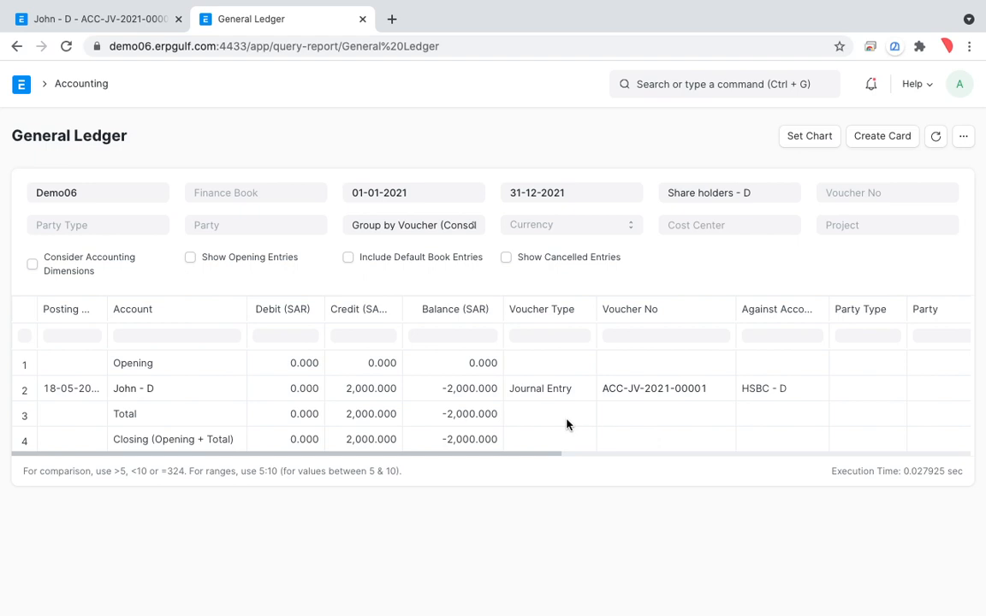
{"action": "left_click", "coordinate": [16, 48]}
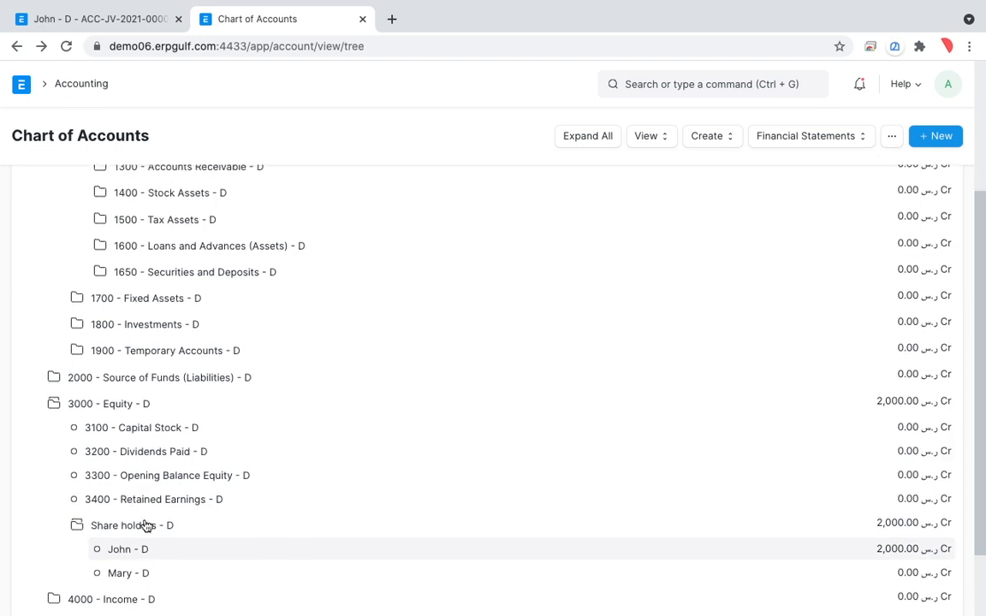
{"action": "scroll", "coordinate": [145, 525], "scroll_direction": "up", "scroll_amount": 3}
{"action": "left_click", "coordinate": [826, 139]}
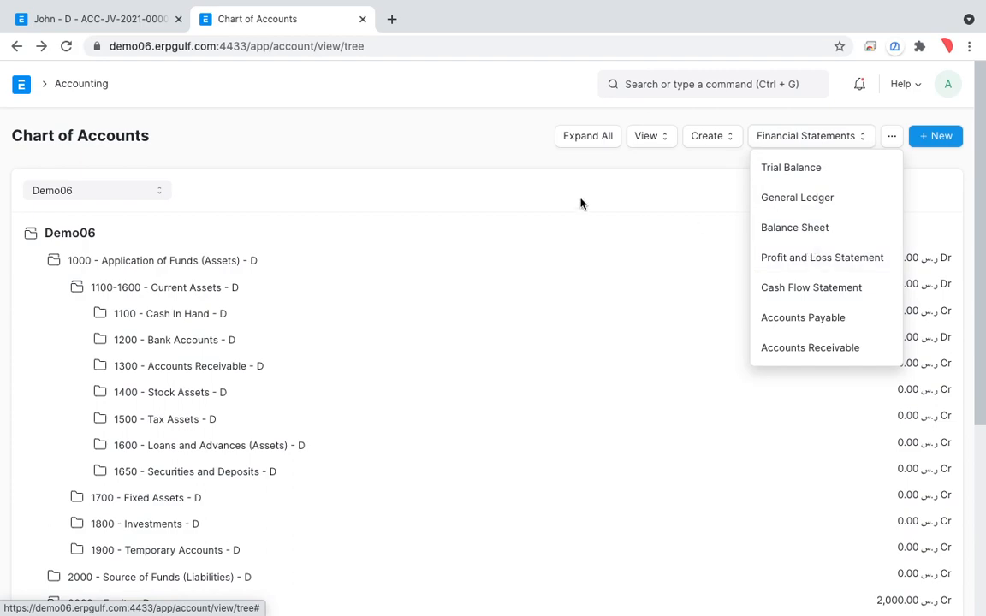
{"action": "key", "text": "ctrl+Left"}
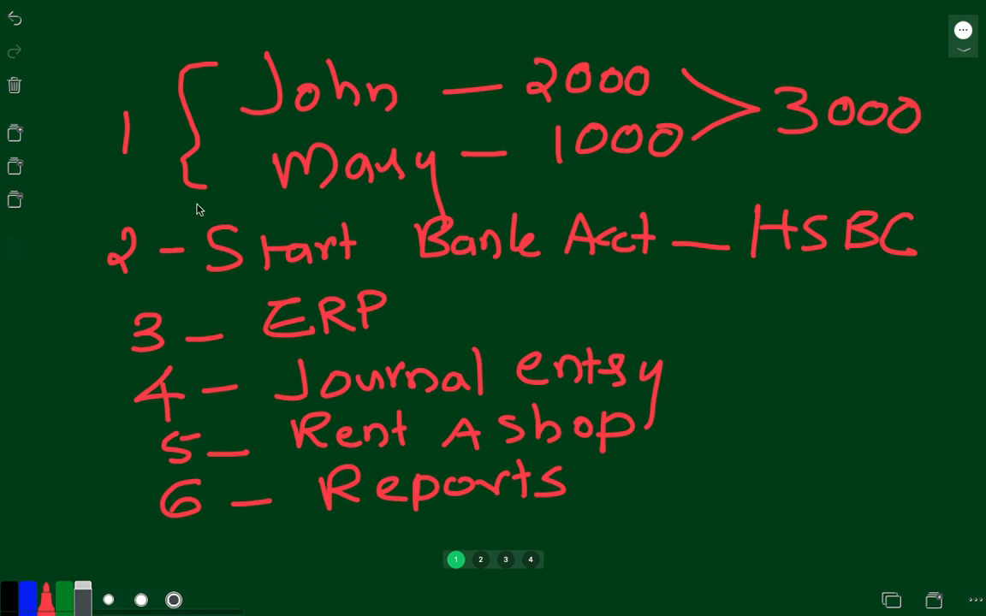
Step: Mark the second shareholder's 1000 contribution to the bank on the whiteboard, then close the reports menu
{"action": "mouse_move", "coordinate": [150, 198]}
{"action": "left_mouse_down"}
{"action": "mouse_move", "coordinate": [392, 128]}
{"action": "mouse_move", "coordinate": [655, 120]}
{"action": "mouse_move", "coordinate": [379, 193]}
{"action": "left_mouse_up"}
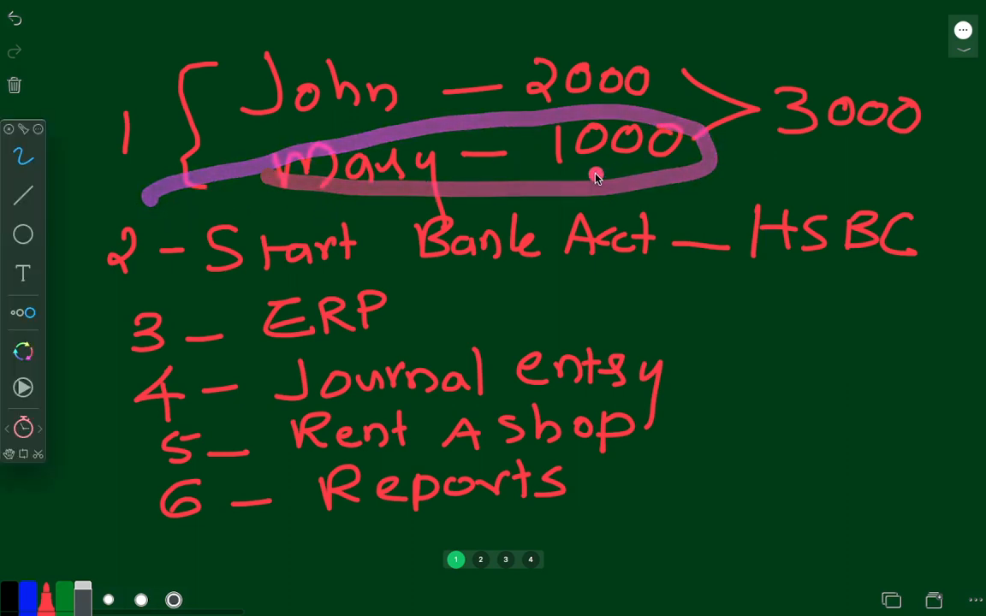
{"action": "left_click_drag", "start_coordinate": [614, 188], "coordinate": [697, 259]}
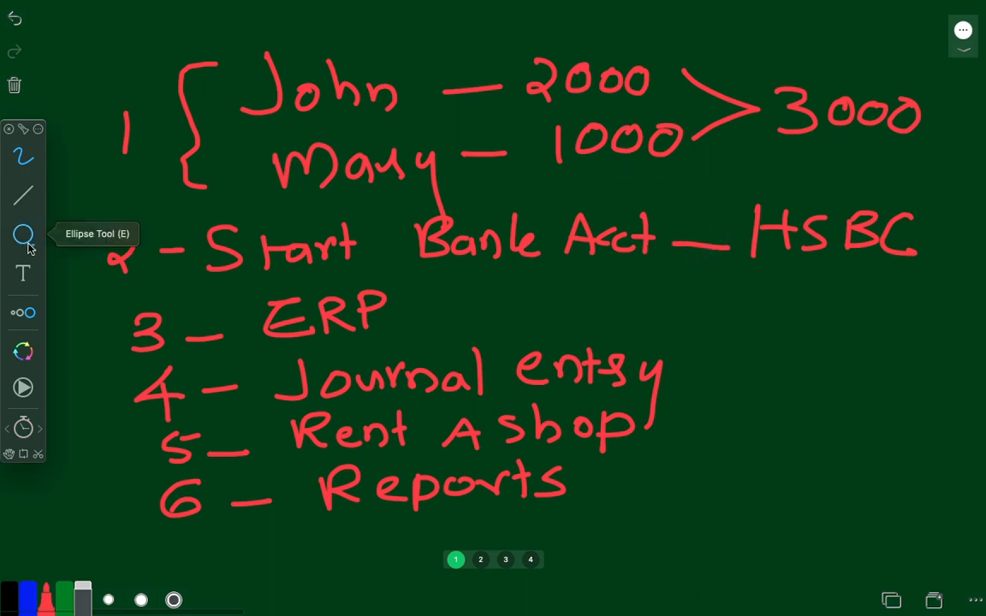
{"action": "key", "text": "Escape"}
{"action": "key", "text": "ctrl+Right"}
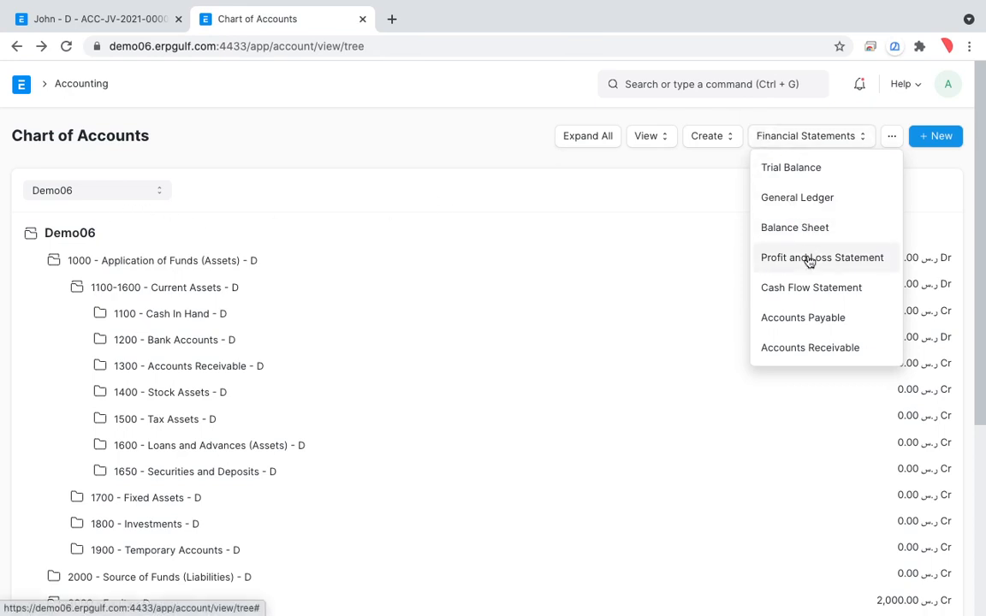
{"action": "left_click", "coordinate": [518, 230]}
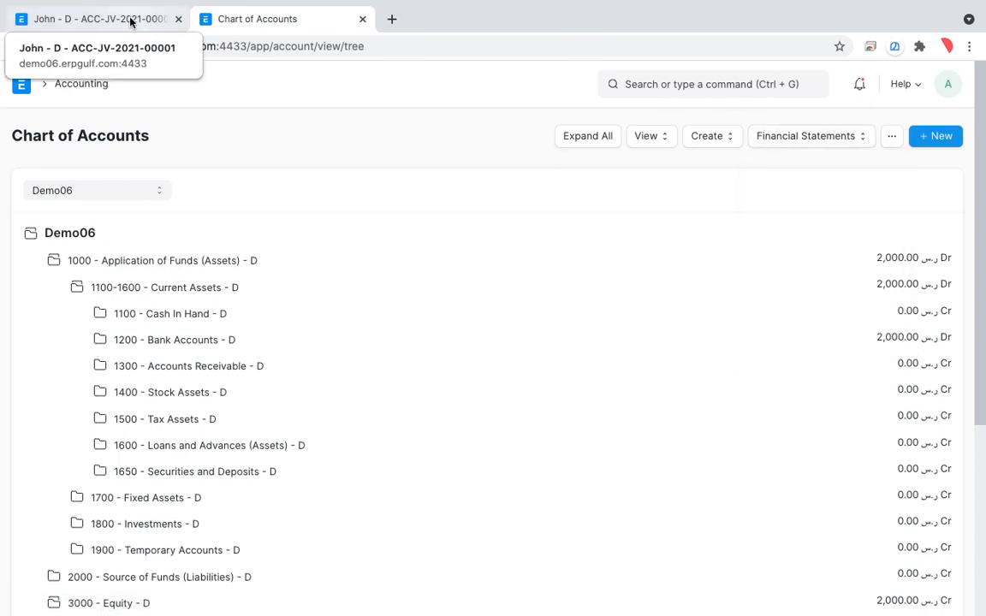
Step: Start a new journal entry from the Journal Entry list
{"action": "left_click", "coordinate": [131, 21]}
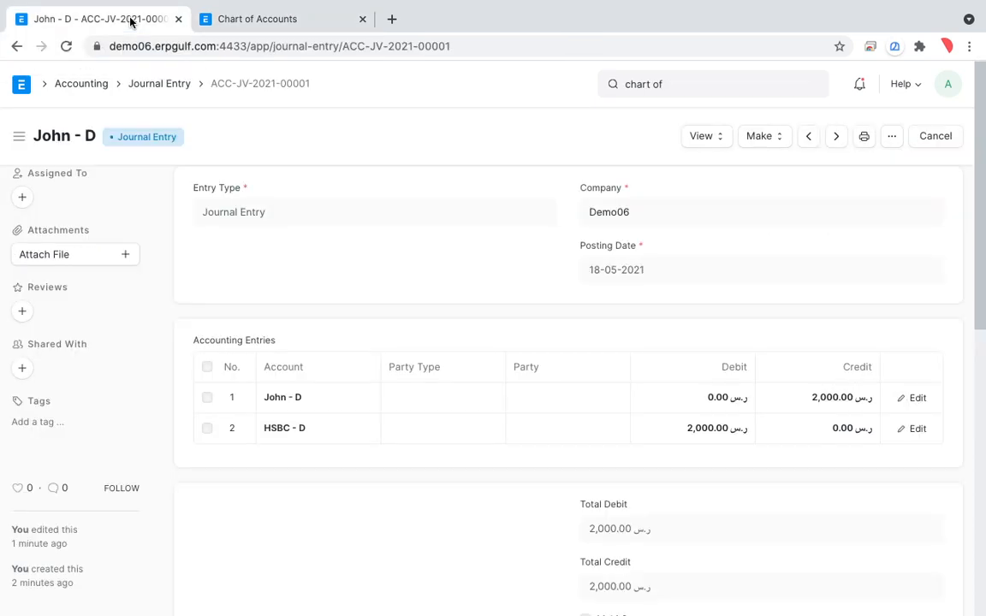
{"action": "left_click", "coordinate": [161, 84]}
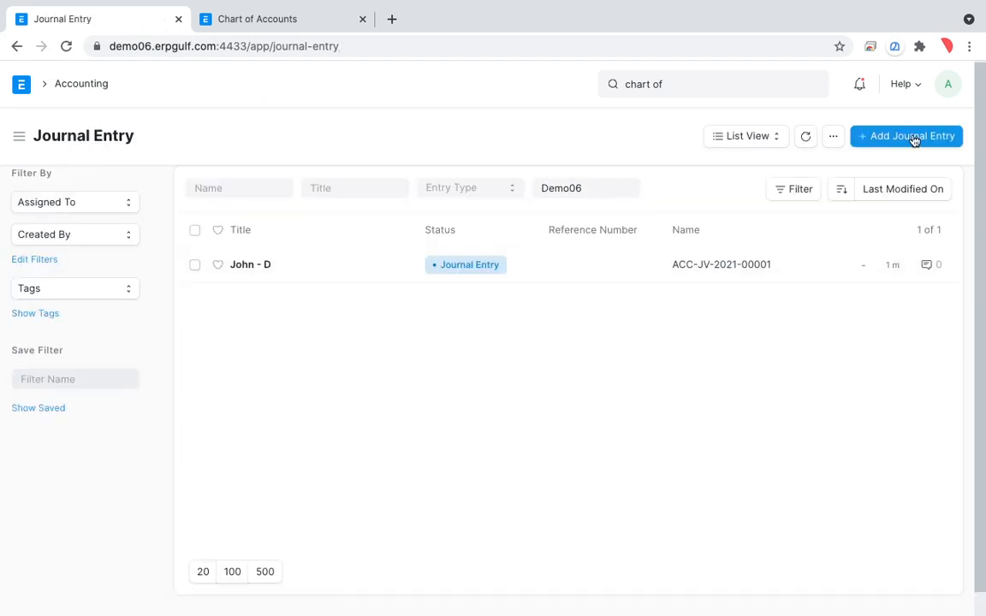
{"action": "left_click", "coordinate": [914, 138]}
{"action": "scroll", "coordinate": [486, 399], "scroll_direction": "down", "scroll_amount": 2}
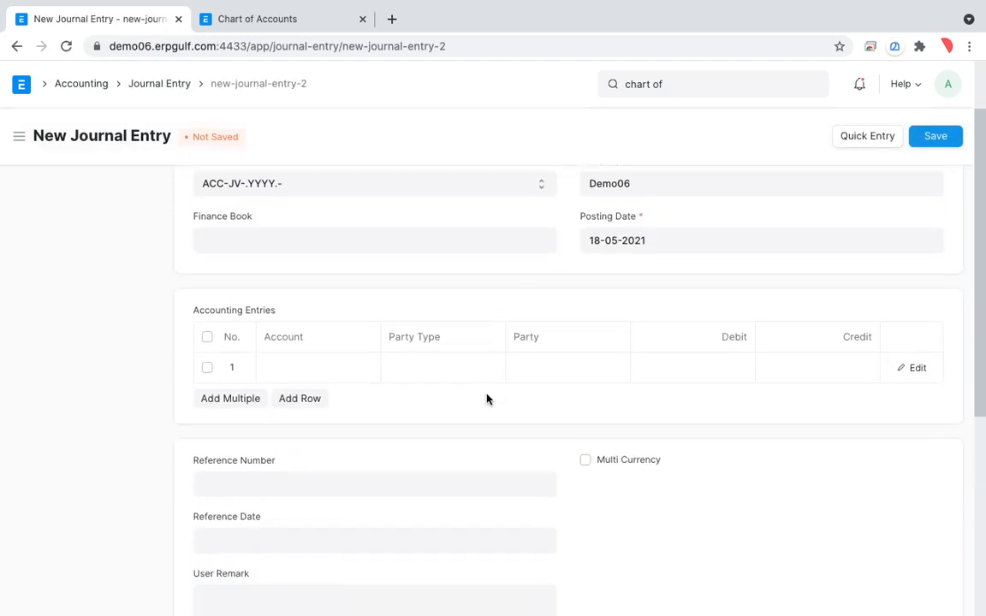
Step: Credit 1,000 to the second shareholder's account in row 1
{"action": "left_click", "coordinate": [351, 364]}
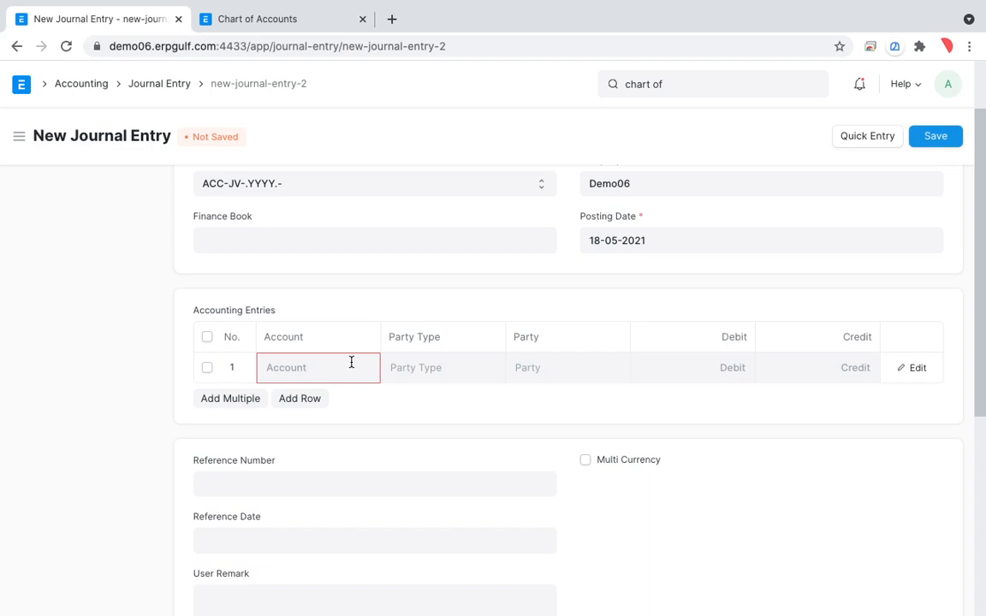
{"action": "type", "text": "mar"}
{"action": "left_click", "coordinate": [314, 406]}
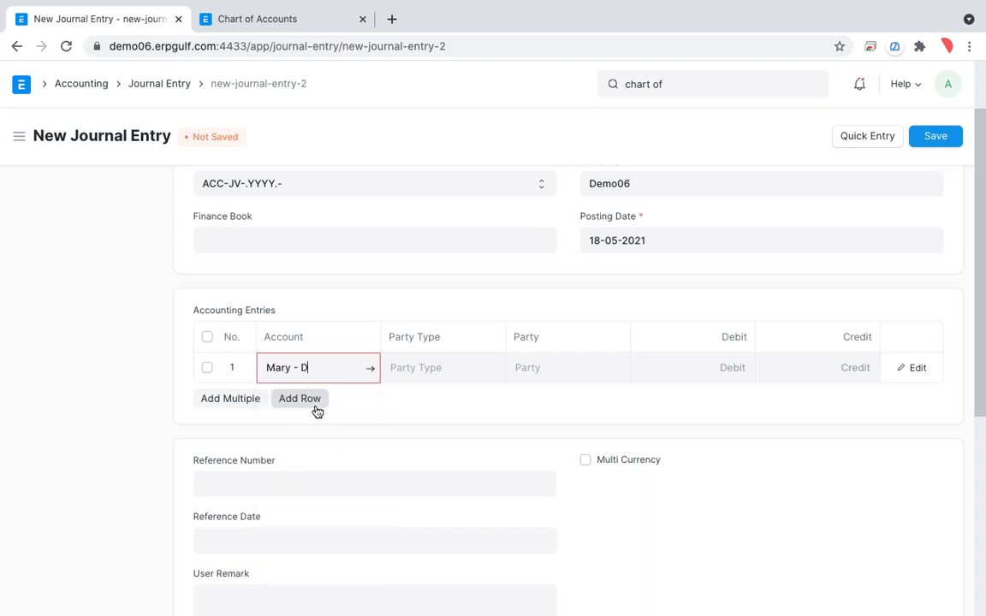
{"action": "left_click", "coordinate": [823, 374]}
{"action": "key", "text": "ctrl+Left"}
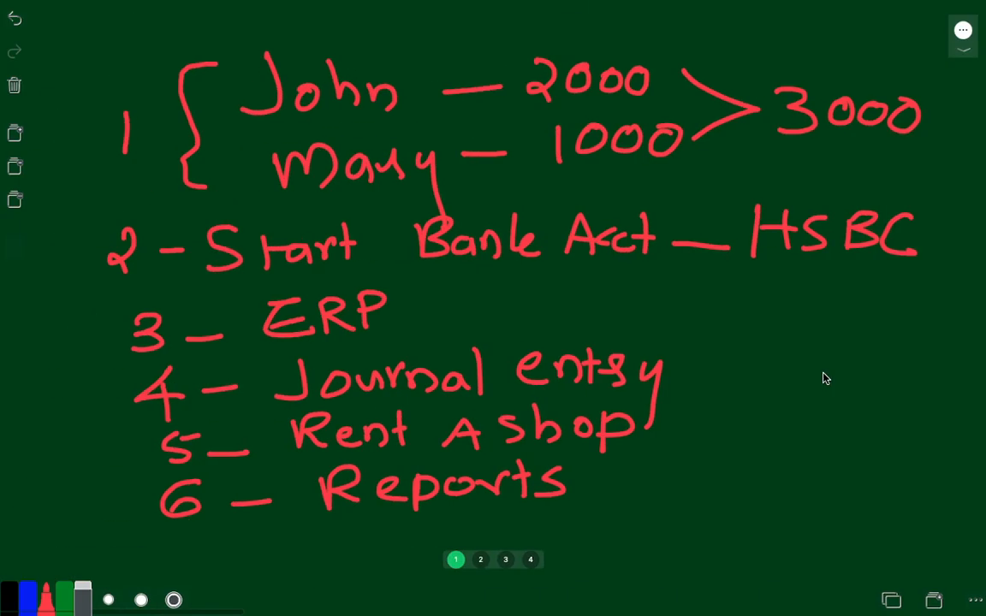
{"action": "key", "text": "ctrl+Right"}
{"action": "type", "text": "1"}
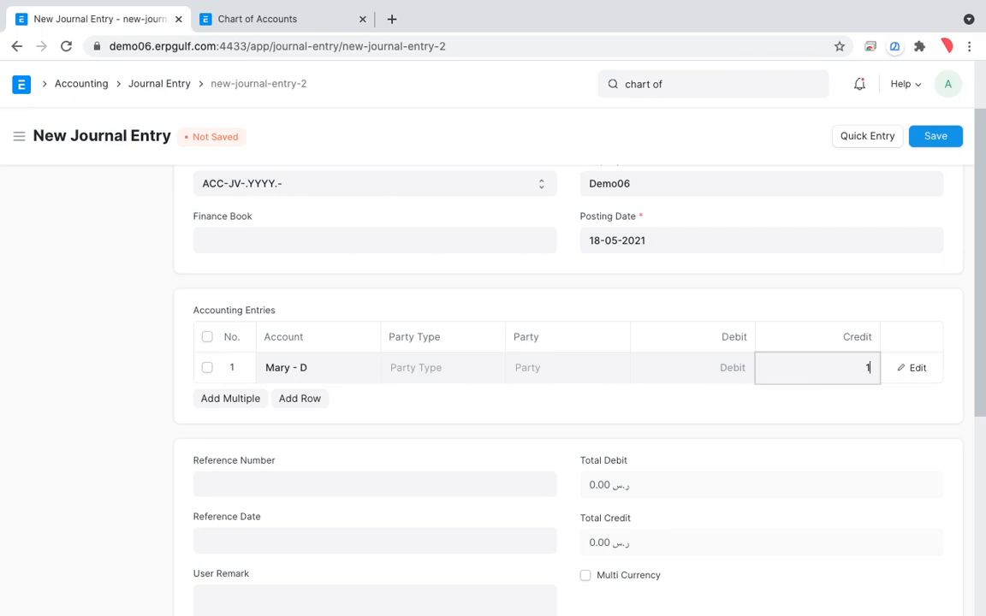
{"action": "type", "text": ",00000"}
{"action": "key", "text": "Tab"}
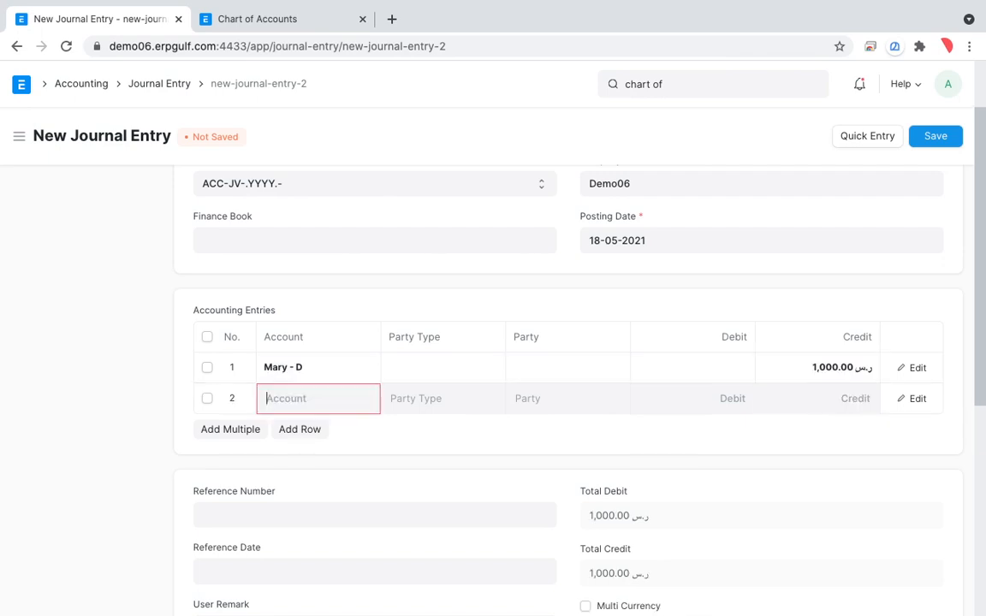
Step: Debit HSBC - D in row 2 and save the entry as draft ACC-JV-2021-00002
{"action": "type", "text": "hsb"}
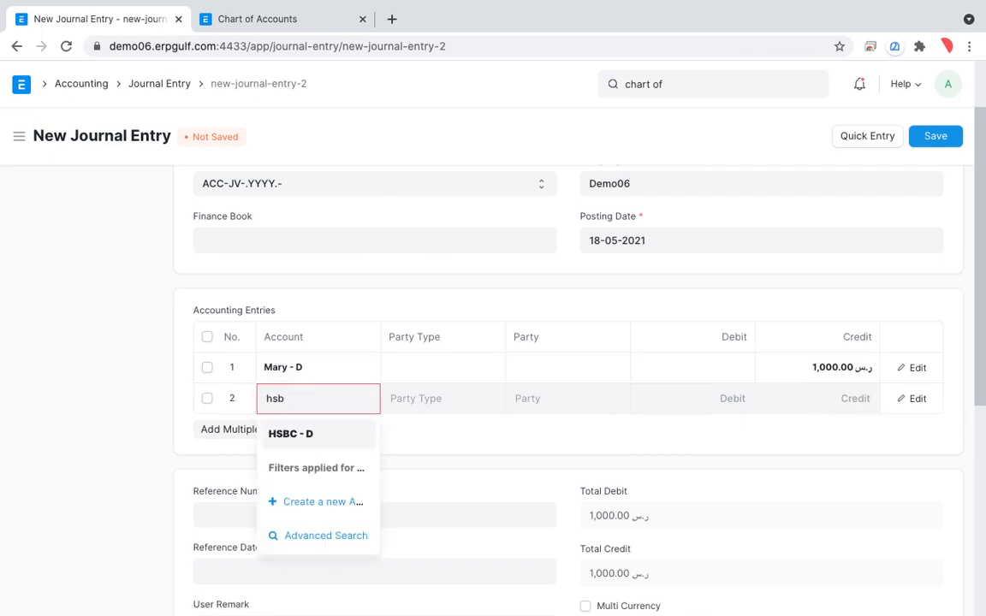
{"action": "type", "text": "c"}
{"action": "left_click", "coordinate": [346, 433]}
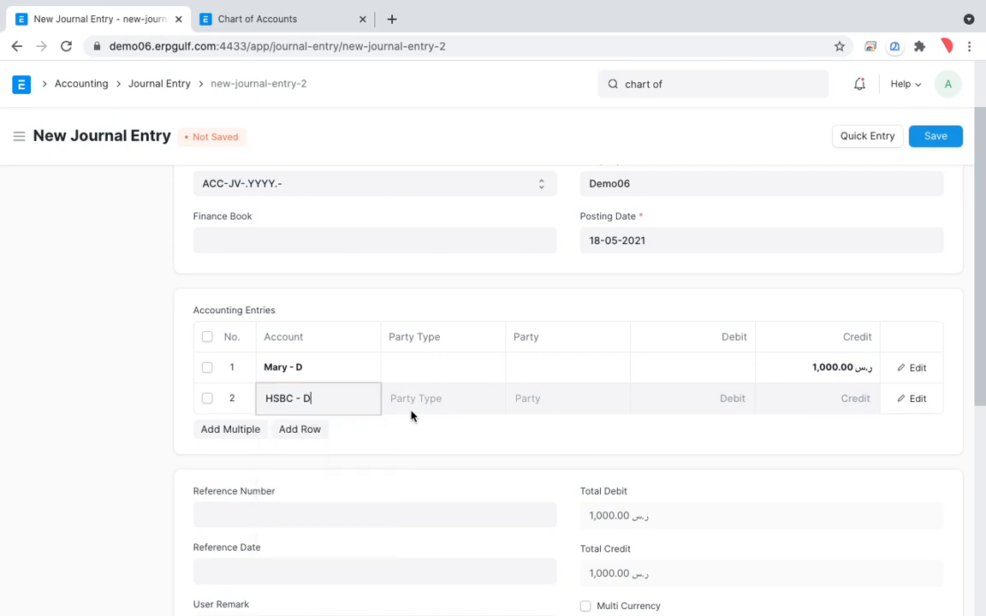
{"action": "left_click", "coordinate": [936, 136]}
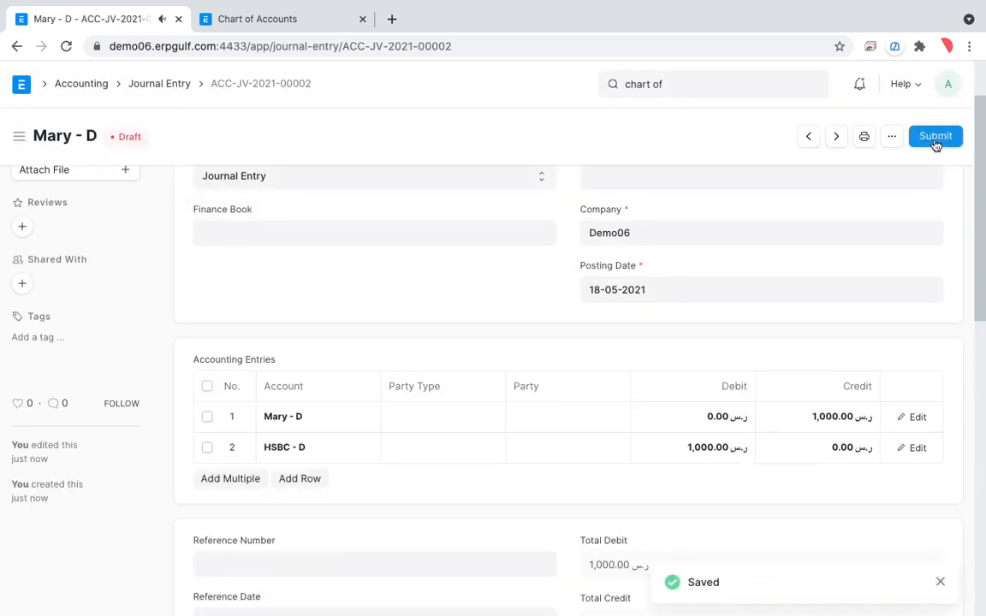
Step: Submit journal entry ACC-JV-2021-00002 with 1,000.00 total debit and credit
{"action": "left_click", "coordinate": [935, 141]}
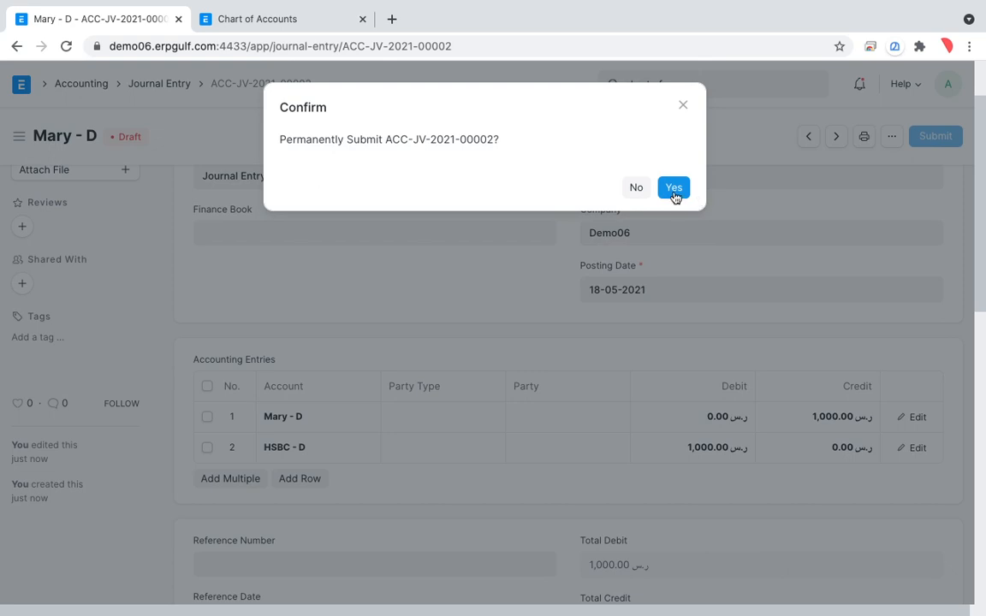
{"action": "left_click", "coordinate": [674, 188]}
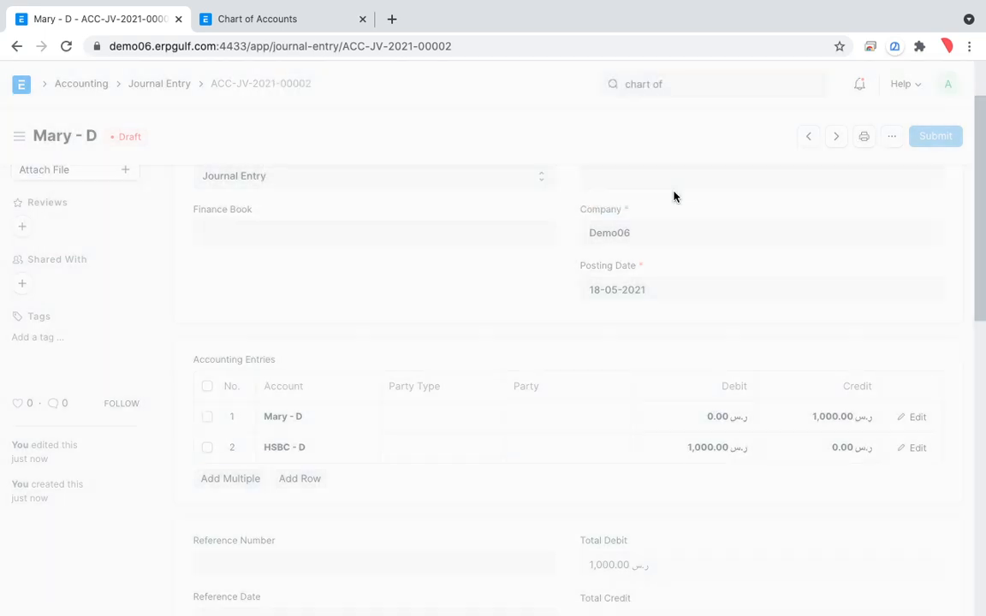
{"action": "scroll", "coordinate": [603, 364], "scroll_direction": "up", "scroll_amount": 2}
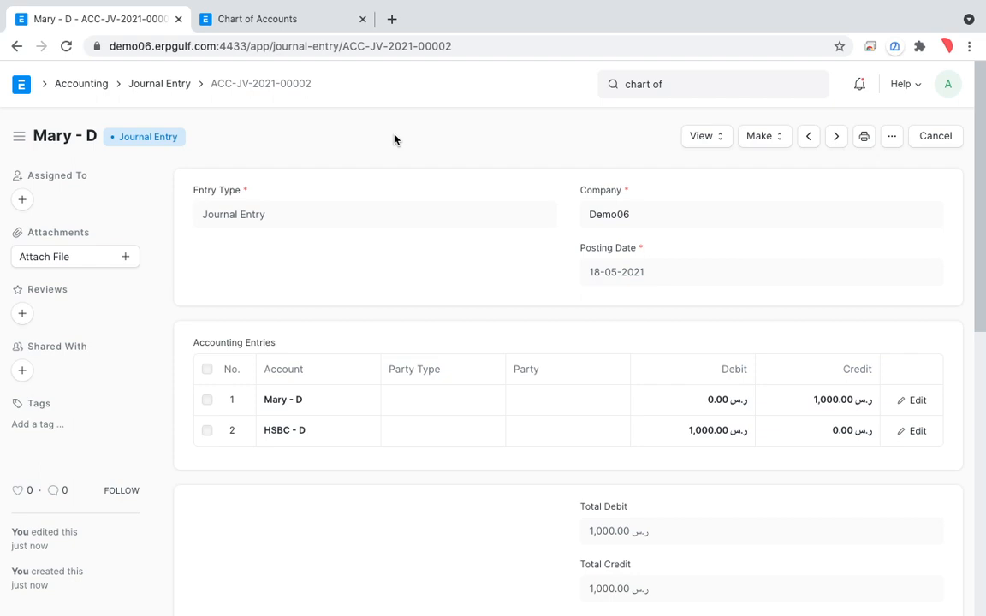
Step: Reload the Chart of Accounts and mark the 3,000.00 Dr assets and 3,000.00 Cr equity balances
{"action": "left_click", "coordinate": [304, 34]}
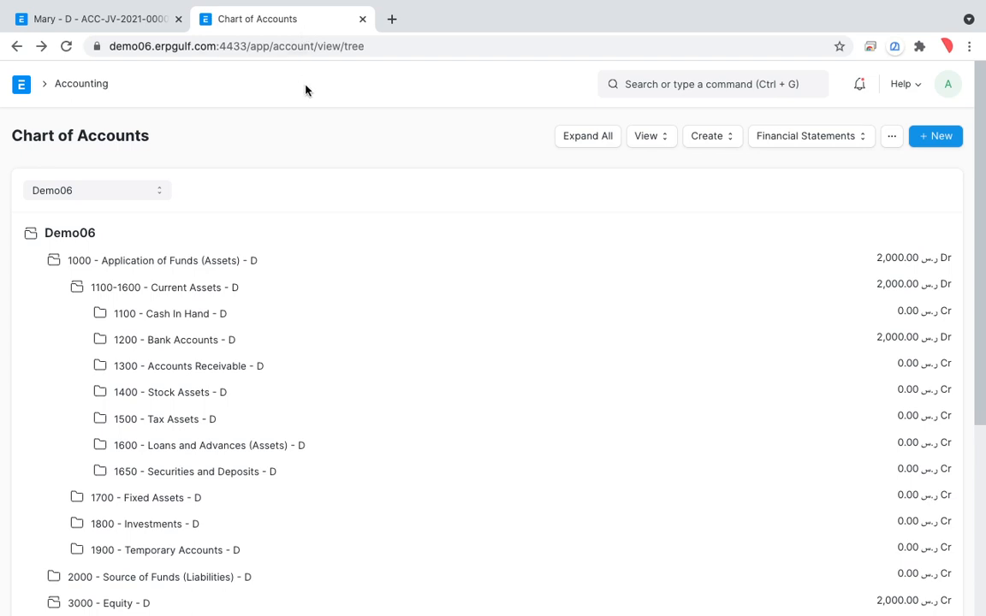
{"action": "left_click", "coordinate": [67, 53]}
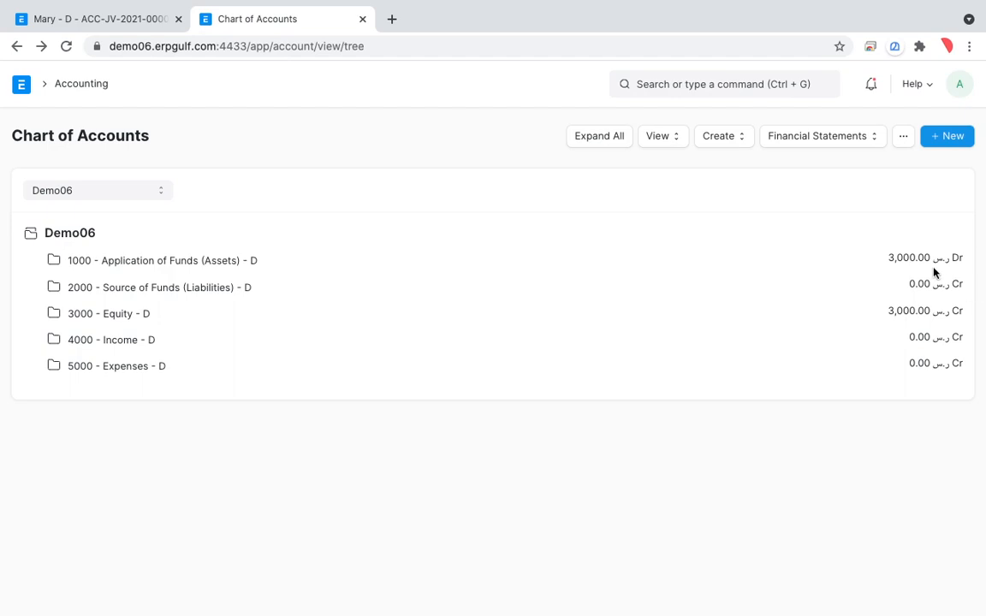
{"action": "key", "text": "alt+Tab"}
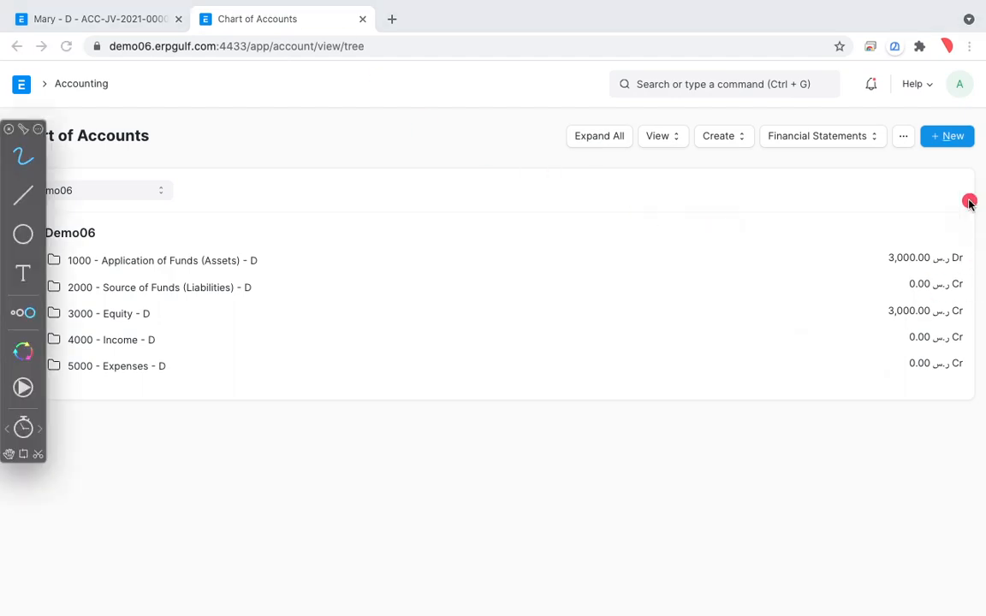
{"action": "mouse_move", "coordinate": [917, 224]}
{"action": "left_mouse_down"}
{"action": "mouse_move", "coordinate": [887, 292]}
{"action": "mouse_move", "coordinate": [936, 231]}
{"action": "left_mouse_up"}
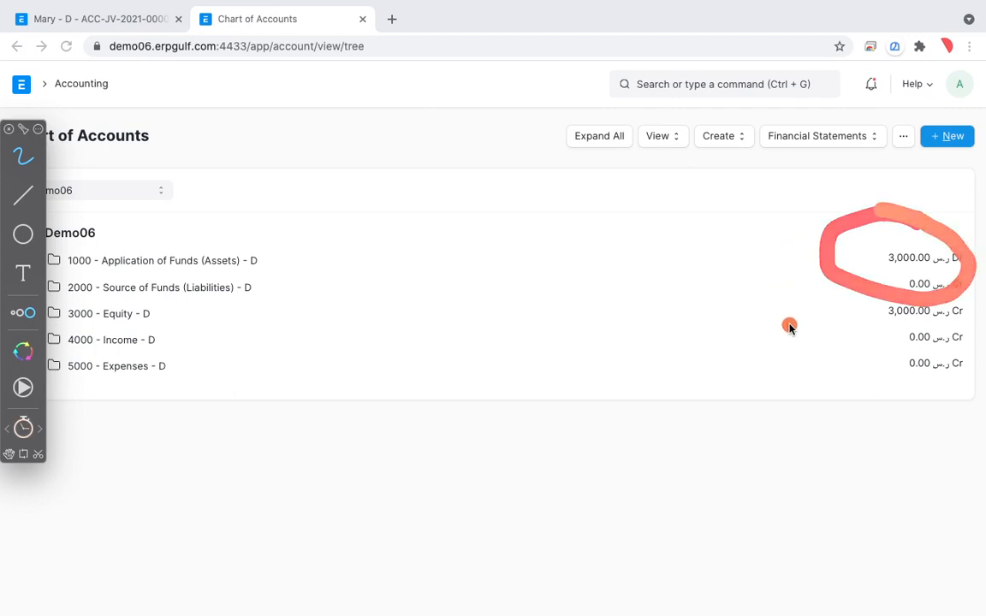
{"action": "mouse_move", "coordinate": [940, 304]}
{"action": "left_mouse_down"}
{"action": "mouse_move", "coordinate": [854, 313]}
{"action": "mouse_move", "coordinate": [960, 308]}
{"action": "left_mouse_up"}
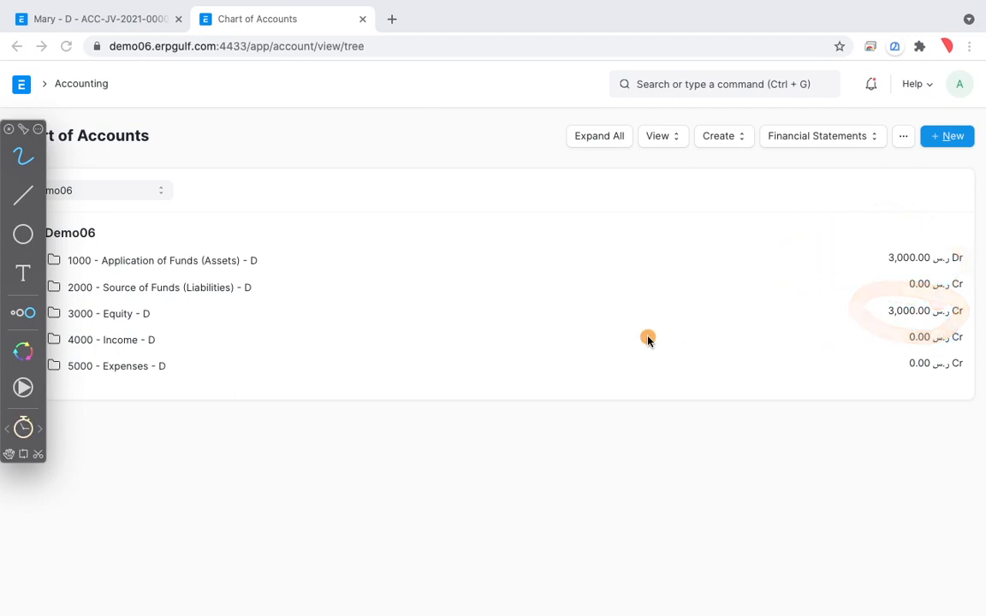
{"action": "key", "text": "Escape"}
Step: Expand Application of Funds, Current Assets and Bank Accounts to show HSBC - D at 3,000.00 Dr
{"action": "left_click", "coordinate": [227, 270]}
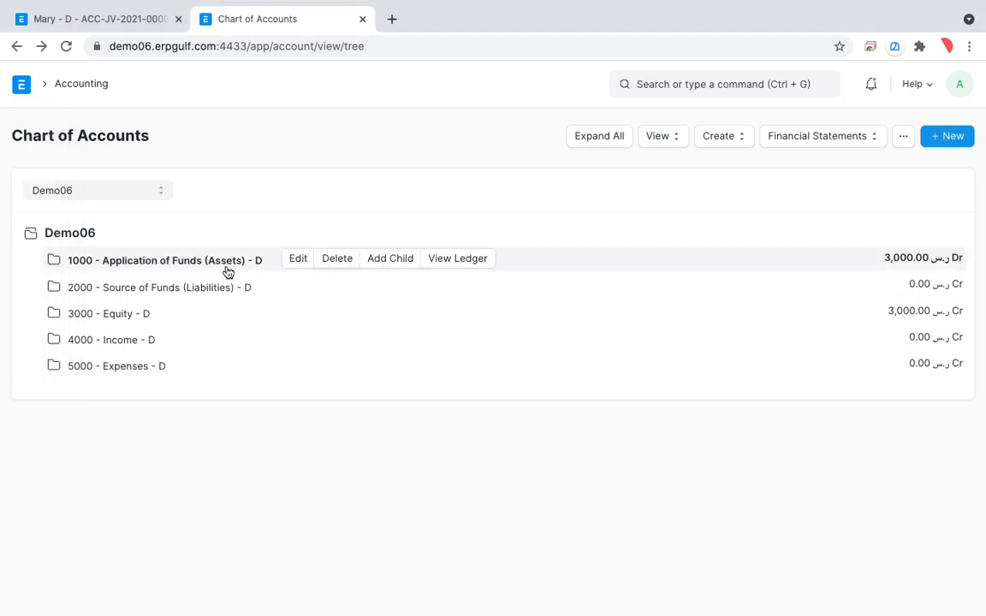
{"action": "left_click", "coordinate": [206, 287]}
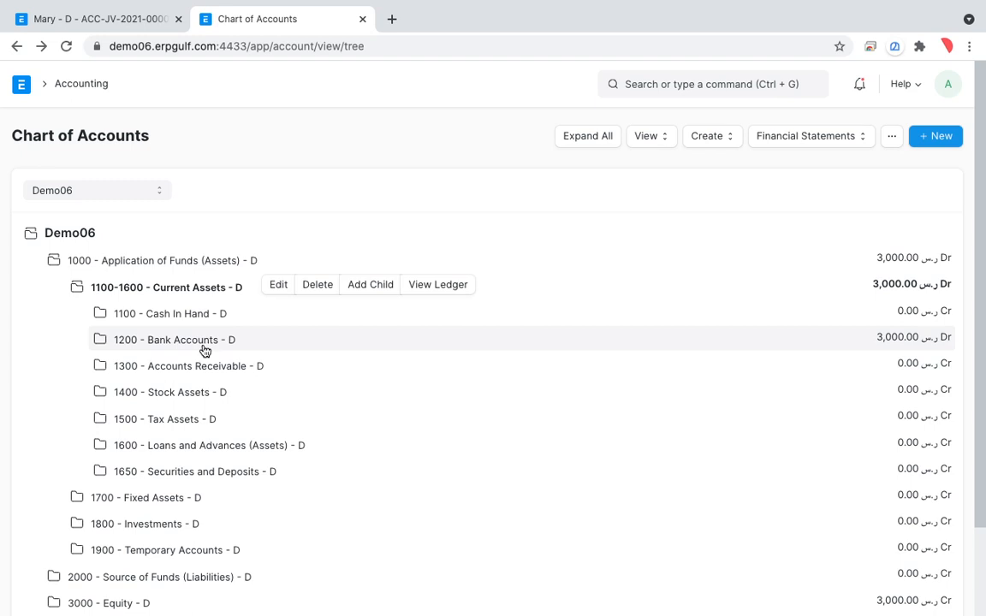
{"action": "left_click", "coordinate": [204, 349]}
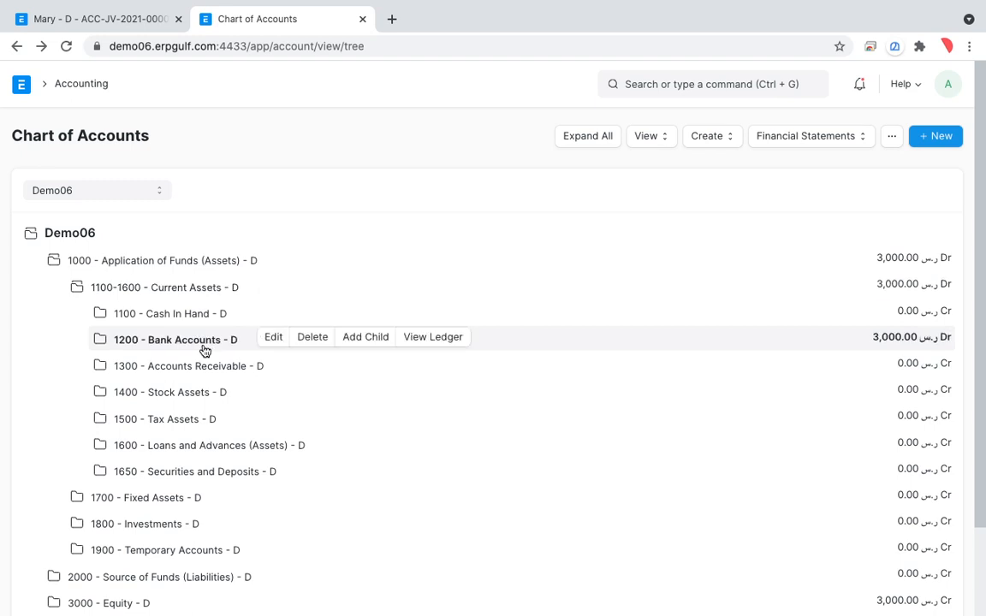
Step: Check the Bank Accounts ledger's two HSBC deposits totalling 3,000, then reopen the Chart of Accounts
{"action": "left_click", "coordinate": [453, 344]}
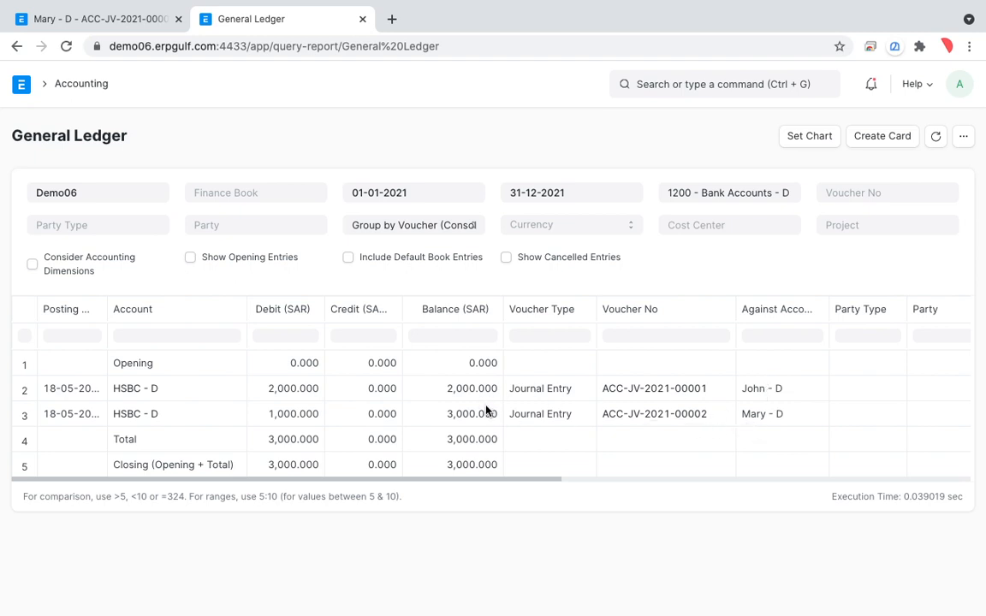
{"action": "left_click", "coordinate": [77, 86]}
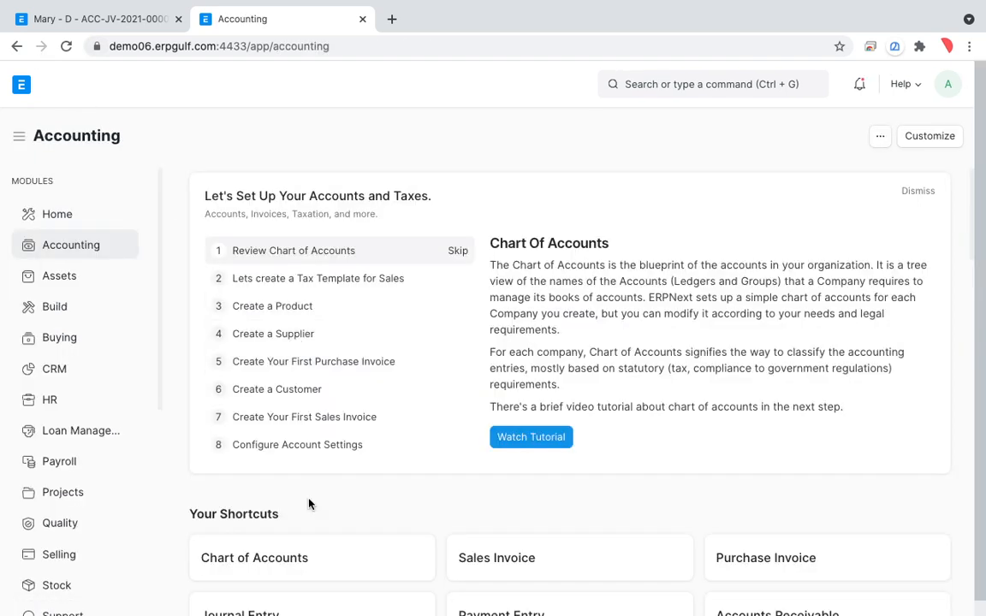
{"action": "left_click", "coordinate": [303, 558]}
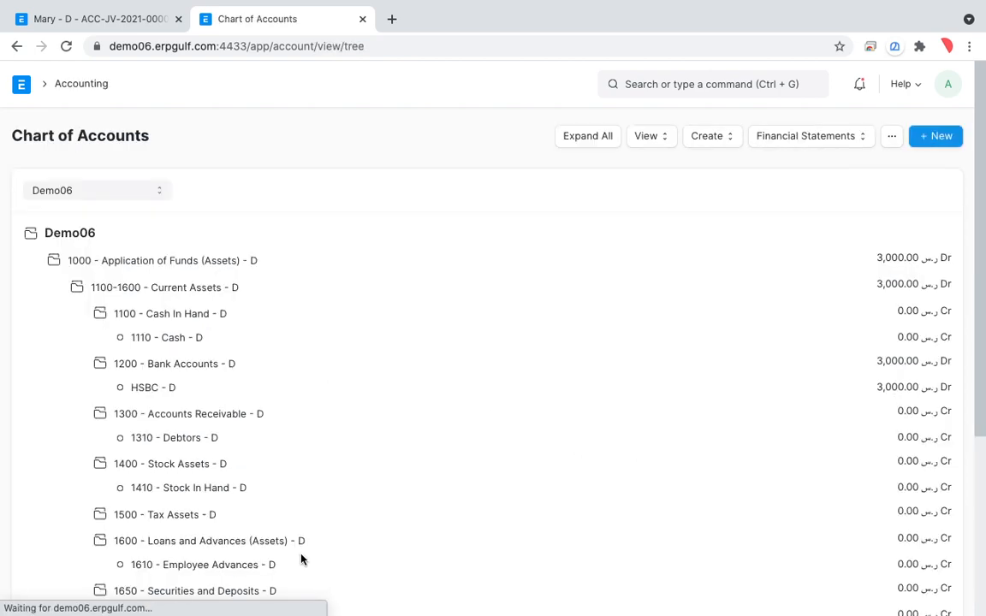
{"action": "left_click", "coordinate": [852, 142]}
Step: Review the Trial Balance and General Ledger, then open the Balance Sheet report
{"action": "left_click", "coordinate": [824, 177]}
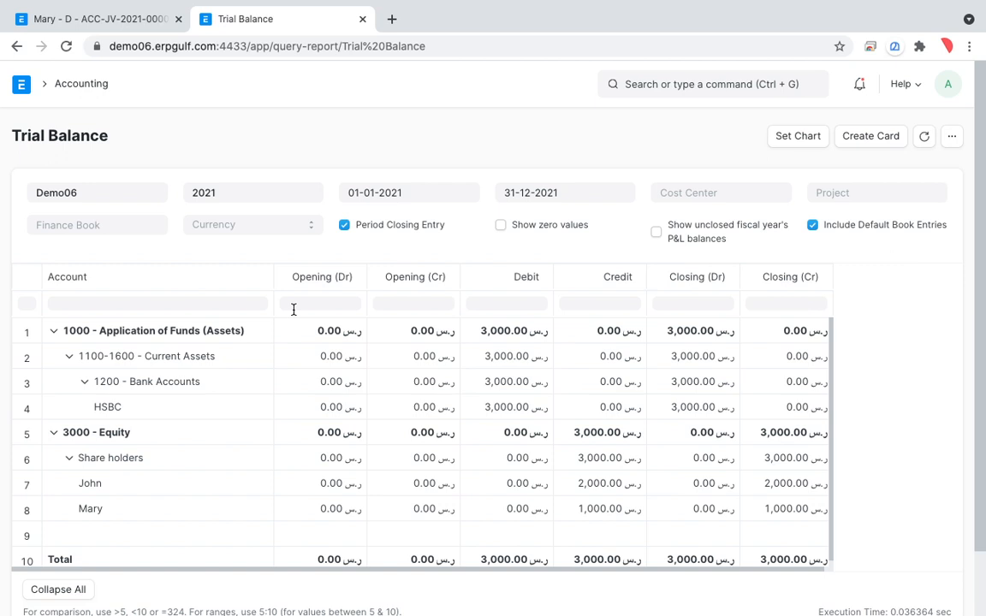
{"action": "left_click", "coordinate": [17, 48]}
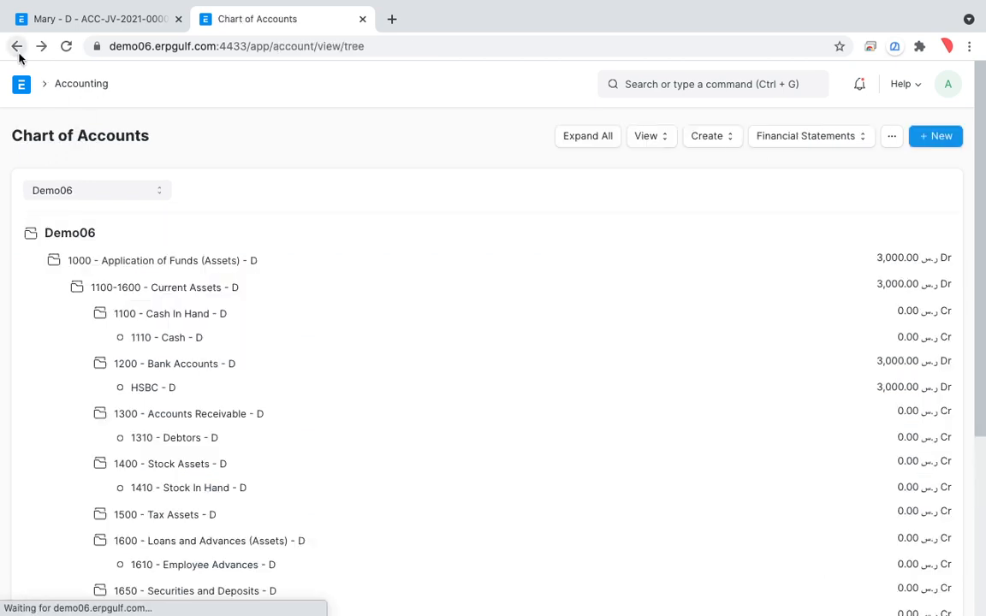
{"action": "left_click", "coordinate": [788, 142]}
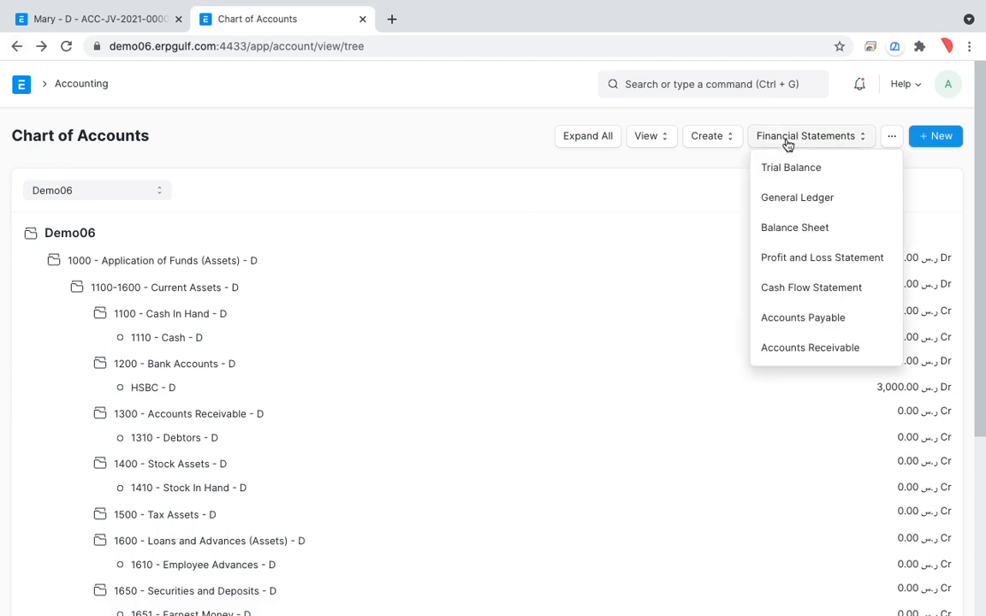
{"action": "left_click", "coordinate": [797, 197]}
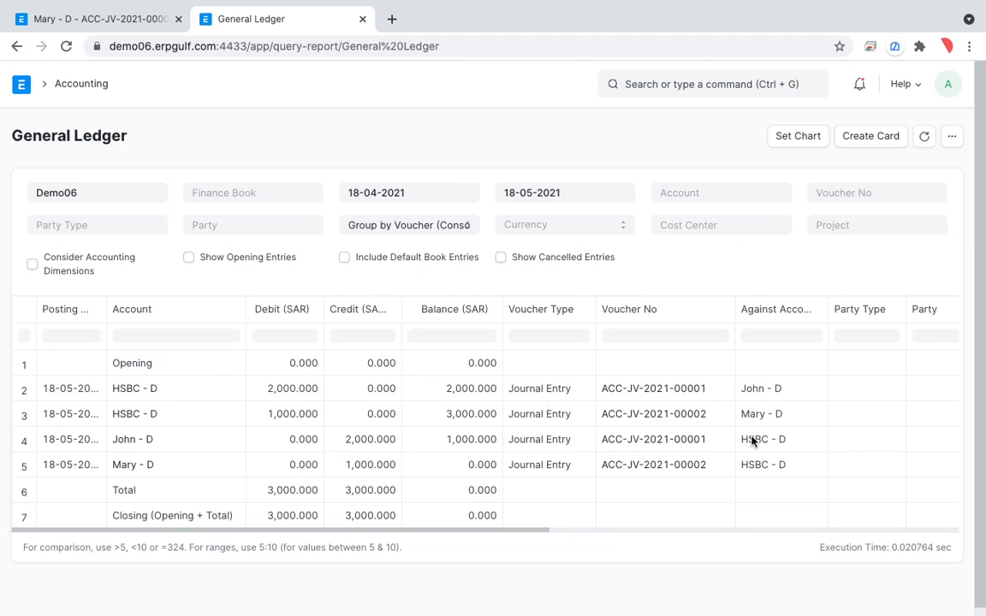
{"action": "left_click", "coordinate": [15, 48]}
{"action": "left_click", "coordinate": [837, 137]}
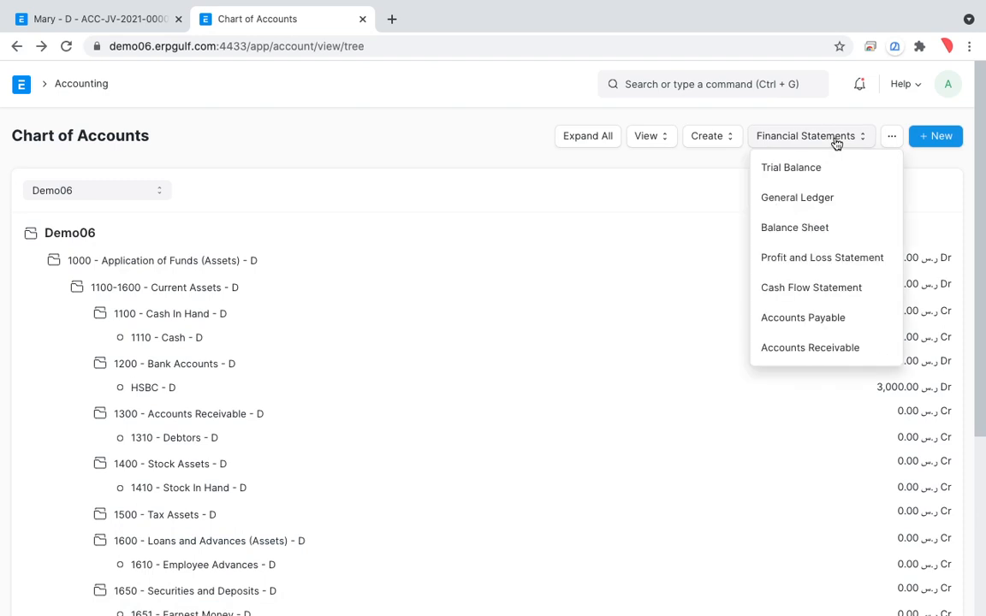
{"action": "left_click", "coordinate": [809, 238]}
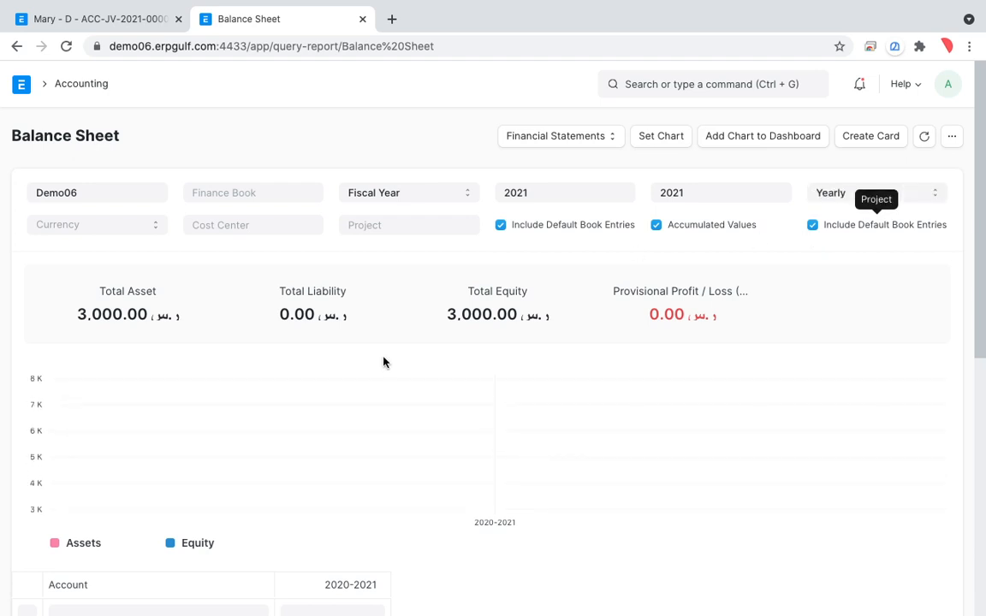
Step: Annotate the Balance Sheet: Total Asset 3,000.00 equals Total Equity, zero liability, provisional profit/loss
{"action": "key", "text": "ctrl+shift+a"}
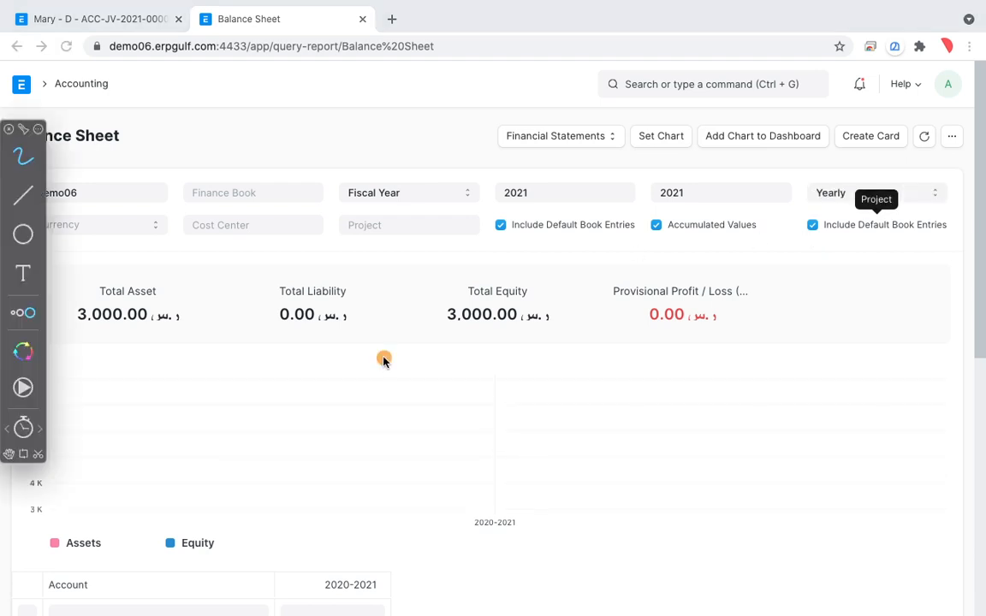
{"action": "mouse_move", "coordinate": [161, 279]}
{"action": "left_mouse_down"}
{"action": "mouse_move", "coordinate": [115, 279]}
{"action": "mouse_move", "coordinate": [85, 349]}
{"action": "mouse_move", "coordinate": [192, 289]}
{"action": "mouse_move", "coordinate": [80, 289]}
{"action": "left_mouse_up"}
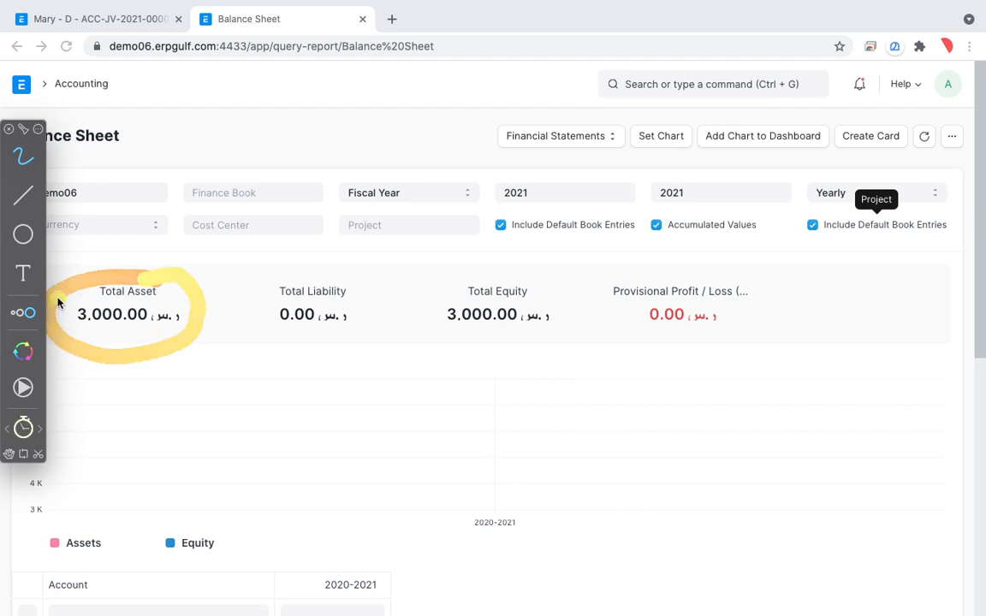
{"action": "mouse_move", "coordinate": [379, 293]}
{"action": "left_mouse_down"}
{"action": "mouse_move", "coordinate": [295, 278]}
{"action": "mouse_move", "coordinate": [348, 340]}
{"action": "mouse_move", "coordinate": [370, 291]}
{"action": "left_mouse_up"}
{"action": "mouse_move", "coordinate": [524, 275]}
{"action": "left_mouse_down"}
{"action": "mouse_move", "coordinate": [420, 321]}
{"action": "mouse_move", "coordinate": [546, 292]}
{"action": "left_mouse_up"}
{"action": "mouse_move", "coordinate": [233, 280]}
{"action": "left_mouse_down"}
{"action": "mouse_move", "coordinate": [542, 286]}
{"action": "mouse_move", "coordinate": [555, 357]}
{"action": "mouse_move", "coordinate": [290, 356]}
{"action": "mouse_move", "coordinate": [271, 279]}
{"action": "left_mouse_up"}
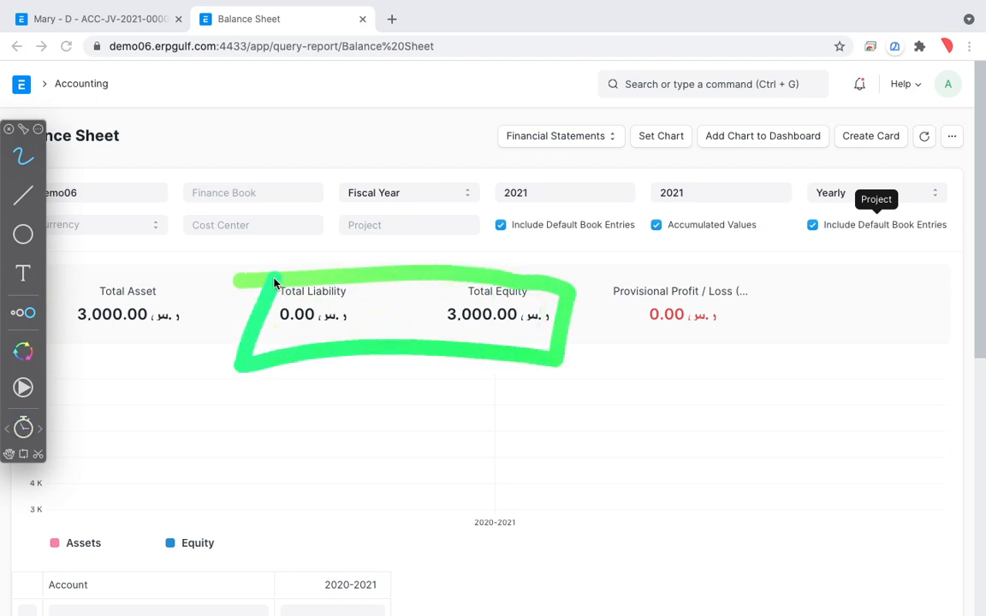
{"action": "mouse_move", "coordinate": [132, 329]}
{"action": "left_mouse_down"}
{"action": "mouse_move", "coordinate": [293, 418]}
{"action": "mouse_move", "coordinate": [507, 370]}
{"action": "mouse_move", "coordinate": [466, 342]}
{"action": "mouse_move", "coordinate": [528, 385]}
{"action": "left_mouse_up"}
{"action": "mouse_move", "coordinate": [110, 373]}
{"action": "left_mouse_down"}
{"action": "mouse_move", "coordinate": [135, 336]}
{"action": "mouse_move", "coordinate": [385, 396]}
{"action": "mouse_move", "coordinate": [518, 345]}
{"action": "left_mouse_up"}
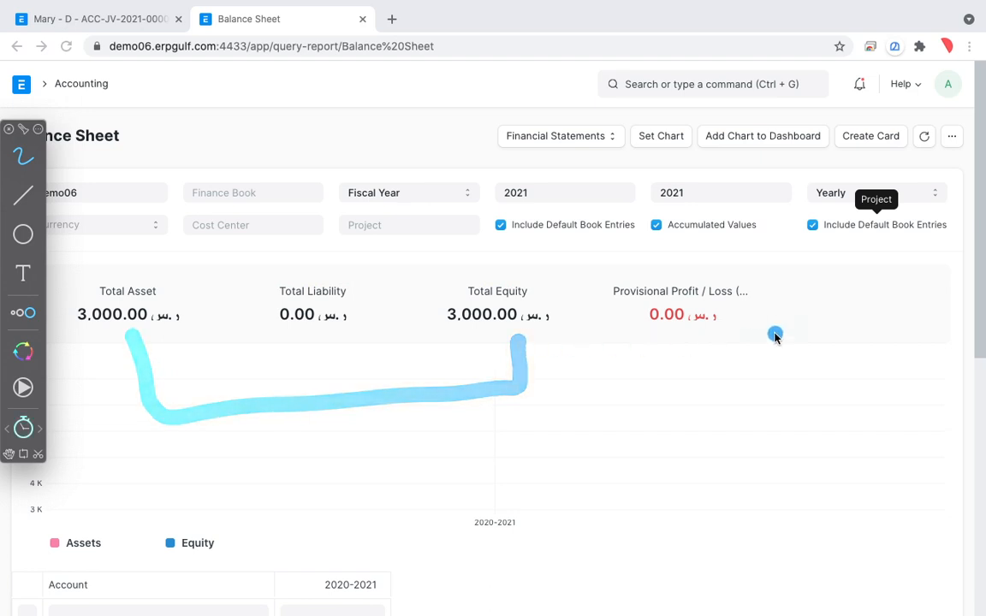
{"action": "mouse_move", "coordinate": [789, 299]}
{"action": "left_mouse_down"}
{"action": "mouse_move", "coordinate": [601, 250]}
{"action": "mouse_move", "coordinate": [577, 275]}
{"action": "mouse_move", "coordinate": [643, 374]}
{"action": "mouse_move", "coordinate": [788, 358]}
{"action": "mouse_move", "coordinate": [786, 302]}
{"action": "left_mouse_up"}
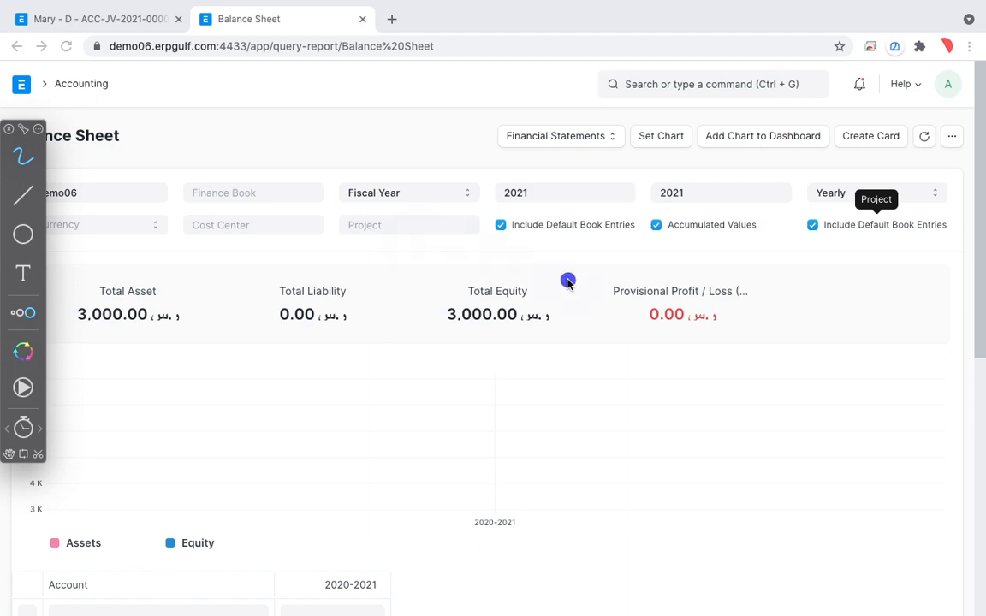
{"action": "mouse_move", "coordinate": [741, 295]}
{"action": "left_mouse_down"}
{"action": "mouse_move", "coordinate": [660, 270]}
{"action": "mouse_move", "coordinate": [728, 287]}
{"action": "left_mouse_up"}
{"action": "mouse_move", "coordinate": [198, 282]}
{"action": "left_mouse_down"}
{"action": "mouse_move", "coordinate": [75, 317]}
{"action": "mouse_move", "coordinate": [132, 293]}
{"action": "mouse_move", "coordinate": [60, 329]}
{"action": "mouse_move", "coordinate": [193, 280]}
{"action": "mouse_move", "coordinate": [127, 265]}
{"action": "left_mouse_up"}
{"action": "mouse_move", "coordinate": [529, 282]}
{"action": "left_mouse_down"}
{"action": "mouse_move", "coordinate": [514, 361]}
{"action": "mouse_move", "coordinate": [403, 273]}
{"action": "left_mouse_up"}
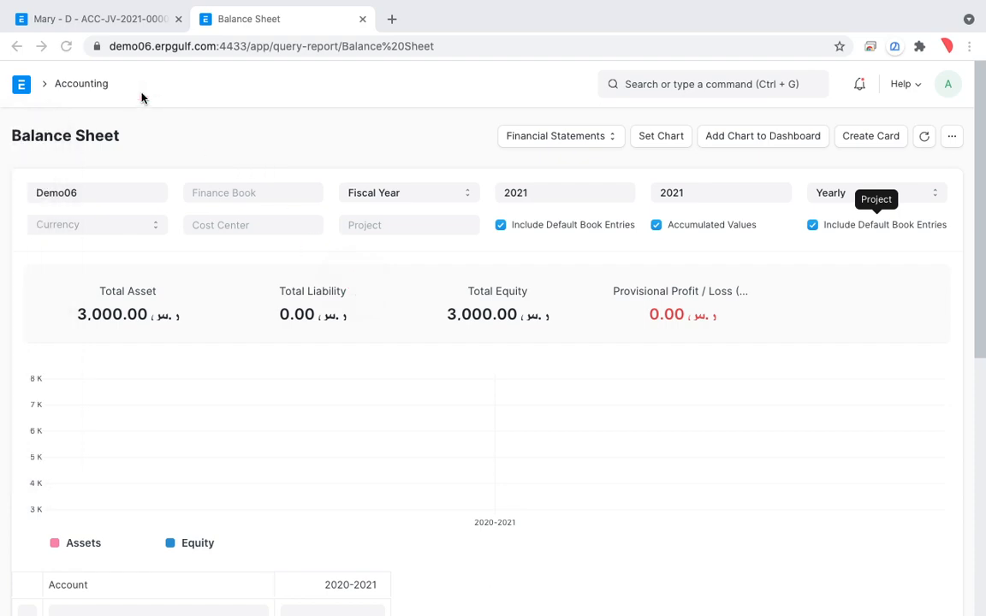
{"action": "left_click", "coordinate": [93, 86]}
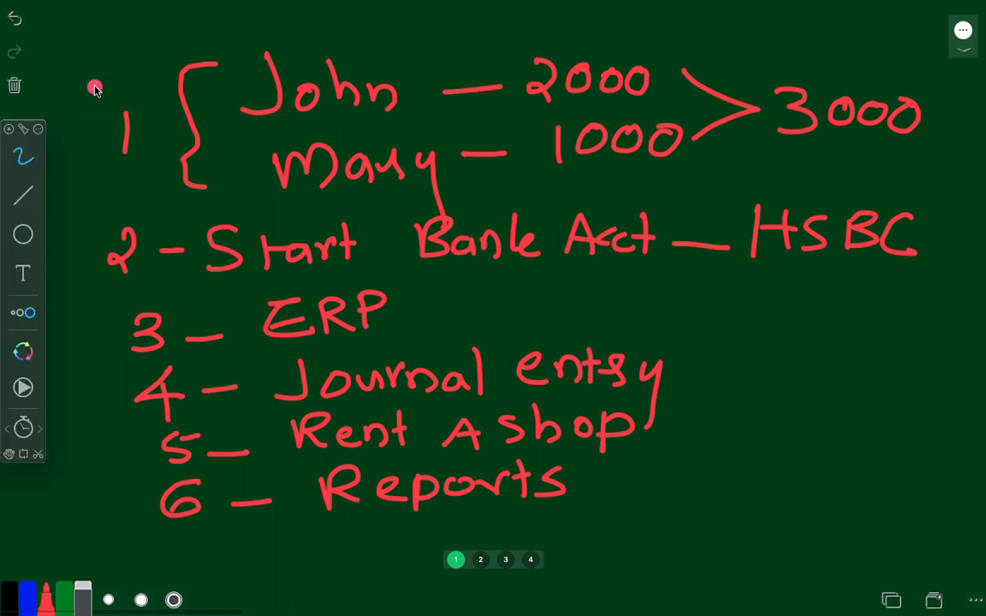
Step: Draw arrows on the whiteboard plan and write and circle 500 beside the Rent A shop step
{"action": "mouse_move", "coordinate": [661, 427]}
{"action": "left_mouse_down"}
{"action": "mouse_move", "coordinate": [796, 427]}
{"action": "mouse_move", "coordinate": [742, 451]}
{"action": "left_mouse_up"}
{"action": "mouse_move", "coordinate": [649, 415]}
{"action": "left_mouse_down"}
{"action": "mouse_move", "coordinate": [321, 383]}
{"action": "mouse_move", "coordinate": [511, 447]}
{"action": "mouse_move", "coordinate": [594, 389]}
{"action": "left_mouse_up"}
{"action": "mouse_move", "coordinate": [711, 395]}
{"action": "left_mouse_down"}
{"action": "mouse_move", "coordinate": [690, 413]}
{"action": "mouse_move", "coordinate": [749, 400]}
{"action": "mouse_move", "coordinate": [796, 421]}
{"action": "left_mouse_up"}
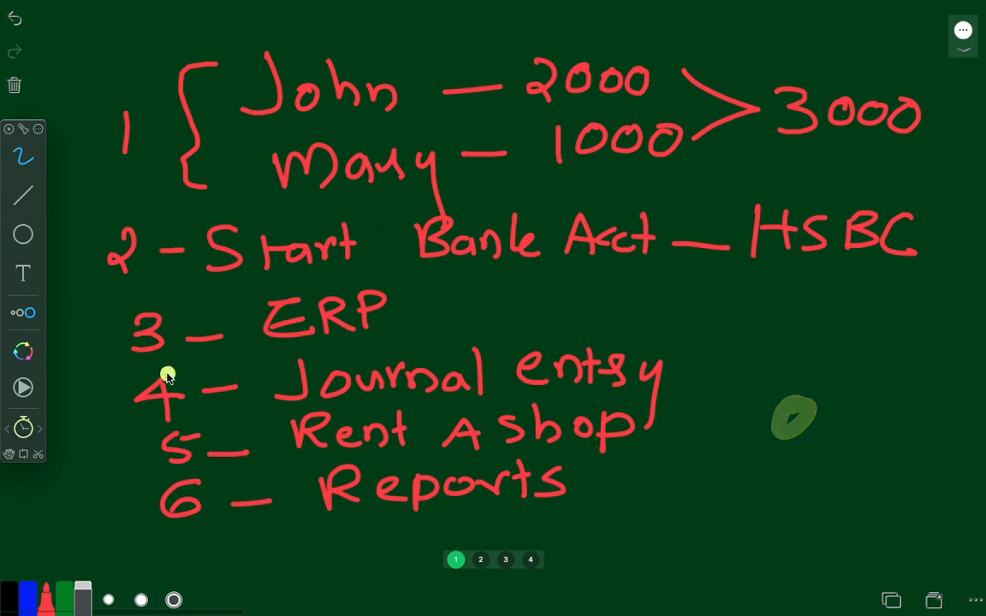
{"action": "left_click", "coordinate": [29, 426]}
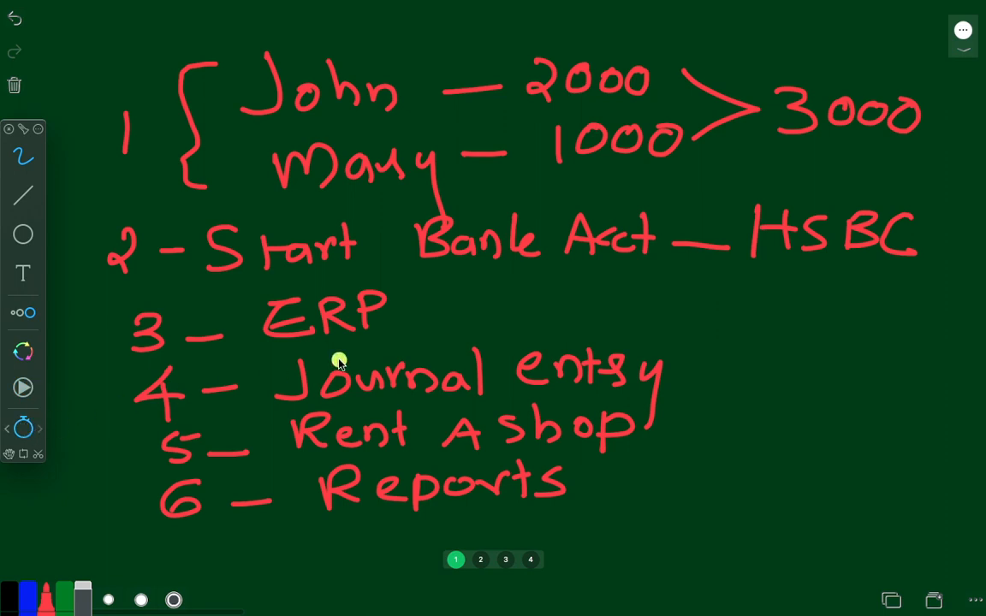
{"action": "left_click_drag", "start_coordinate": [710, 401], "coordinate": [689, 452]}
{"action": "mouse_move", "coordinate": [738, 417]}
{"action": "left_mouse_down"}
{"action": "mouse_move", "coordinate": [764, 411]}
{"action": "mouse_move", "coordinate": [753, 407]}
{"action": "mouse_move", "coordinate": [809, 413]}
{"action": "mouse_move", "coordinate": [732, 469]}
{"action": "mouse_move", "coordinate": [731, 390]}
{"action": "left_mouse_up"}
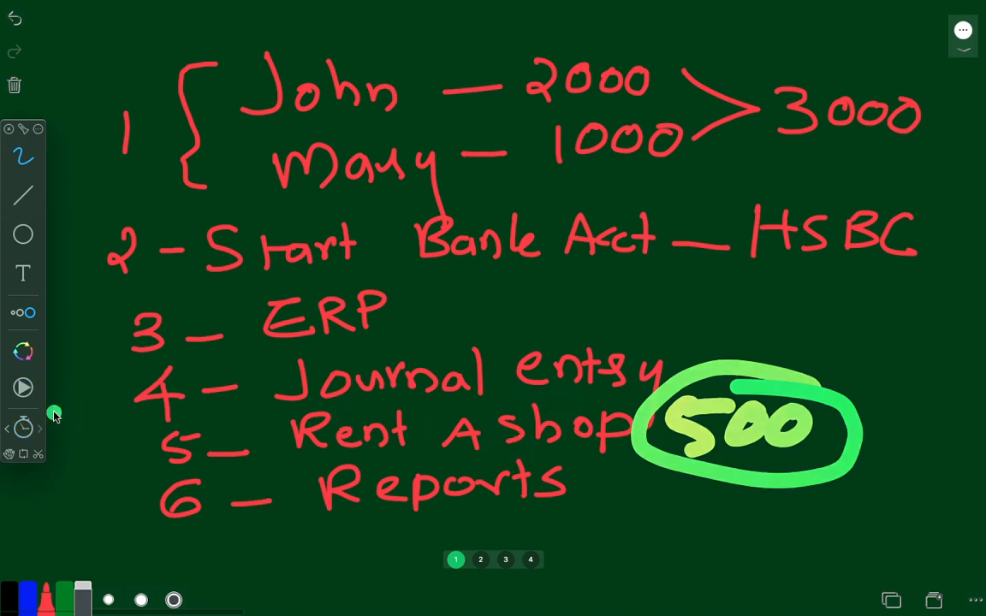
{"action": "key", "text": "ctrl+Right"}
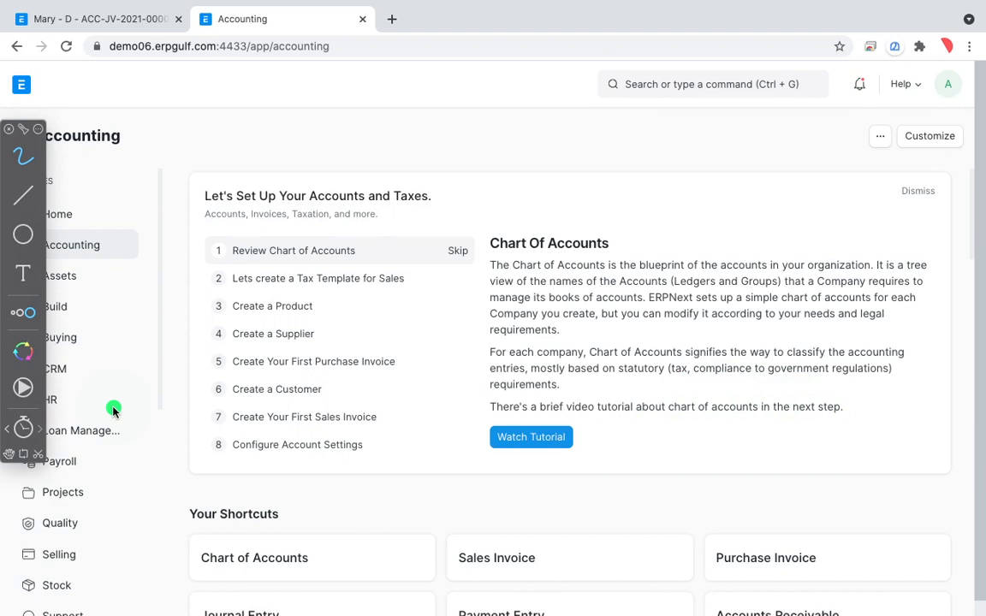
Step: In the Chart of Accounts, expand 5000 - Expenses and 5200 - Indirect Expenses to select 5209 - Office Rent
{"action": "left_click", "coordinate": [281, 565]}
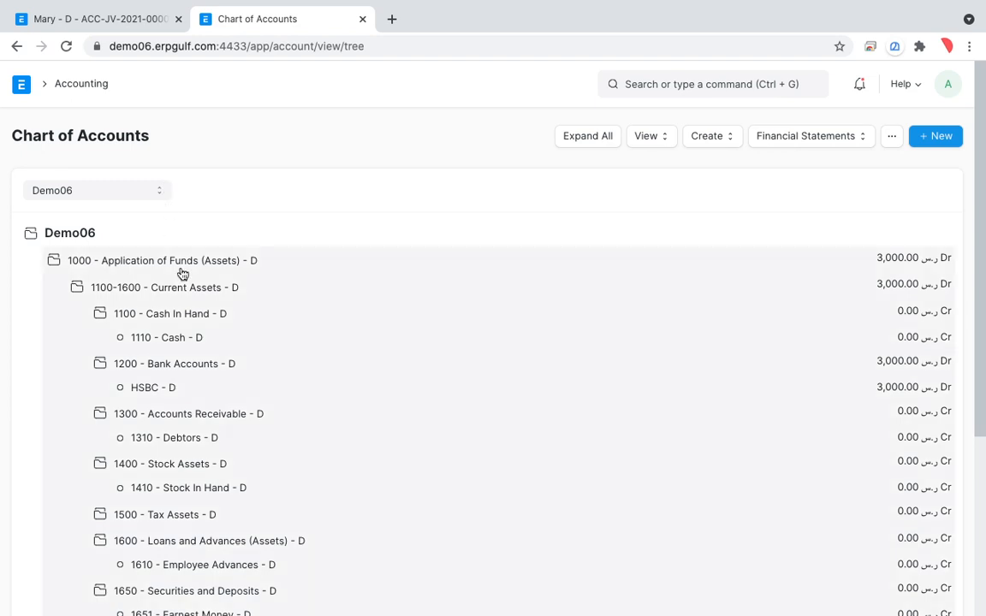
{"action": "left_click", "coordinate": [182, 269]}
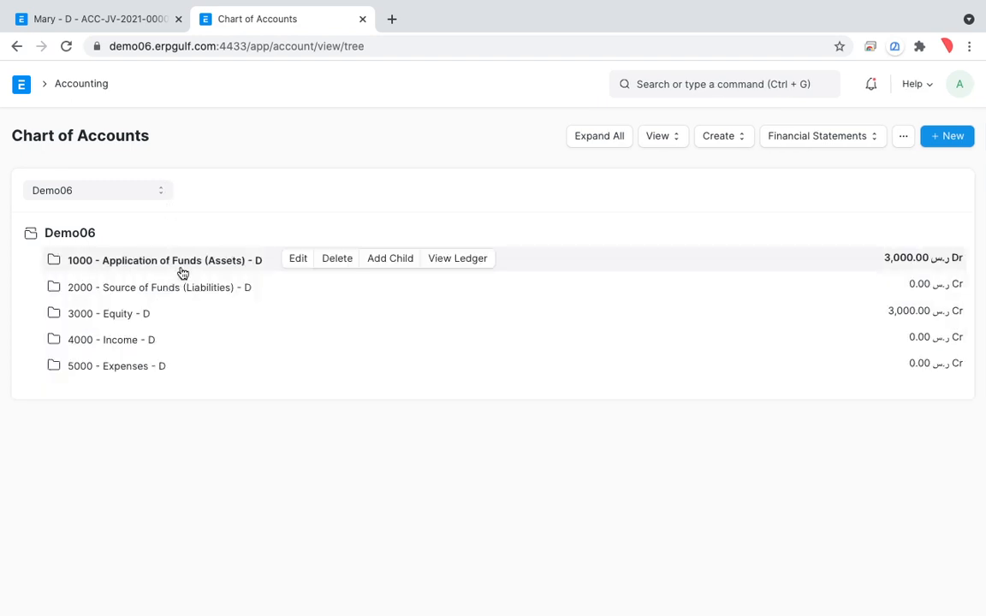
{"action": "left_click", "coordinate": [139, 368]}
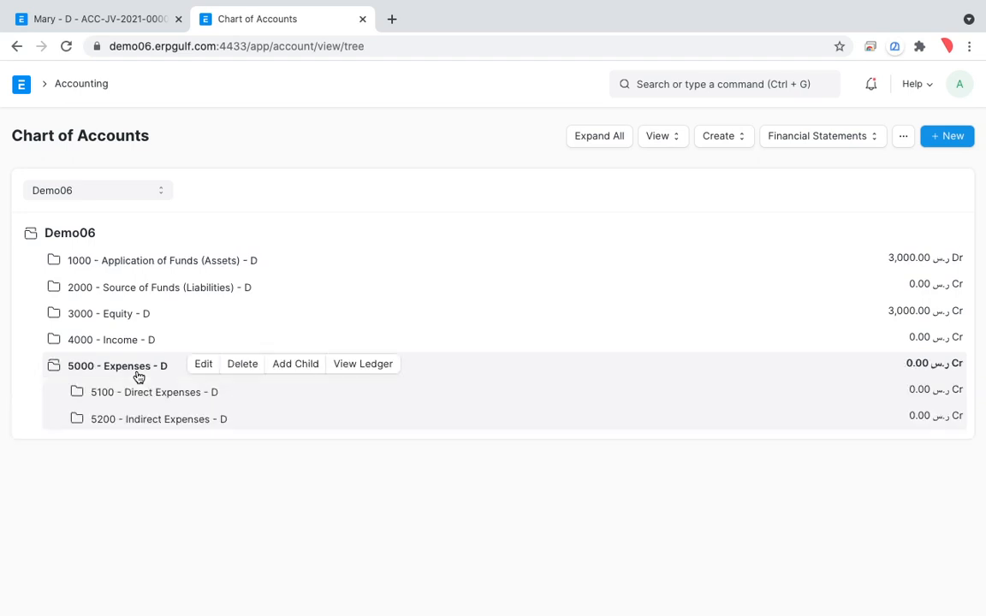
{"action": "left_click", "coordinate": [174, 399]}
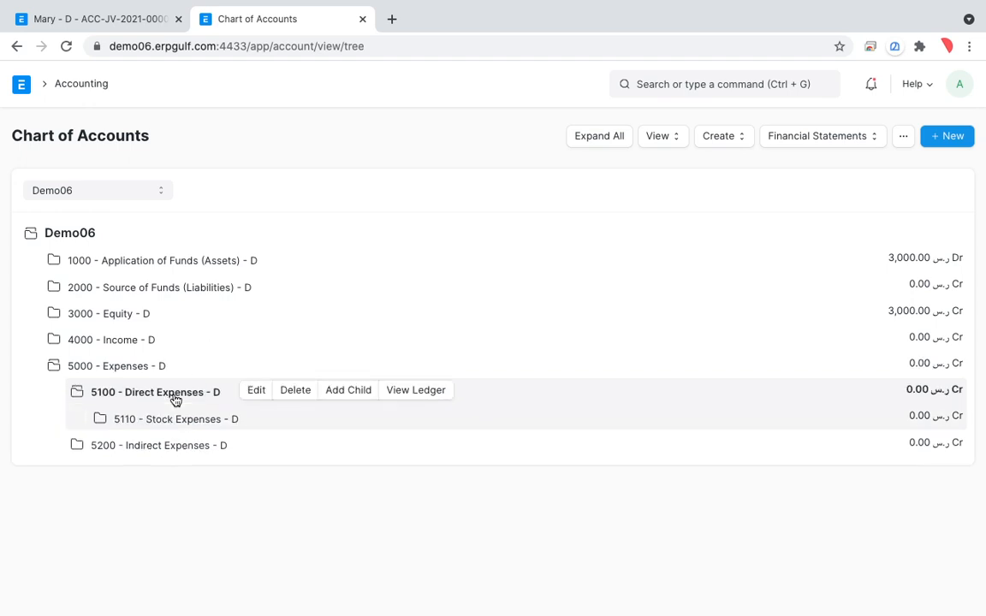
{"action": "left_click", "coordinate": [175, 399]}
{"action": "left_click", "coordinate": [175, 426]}
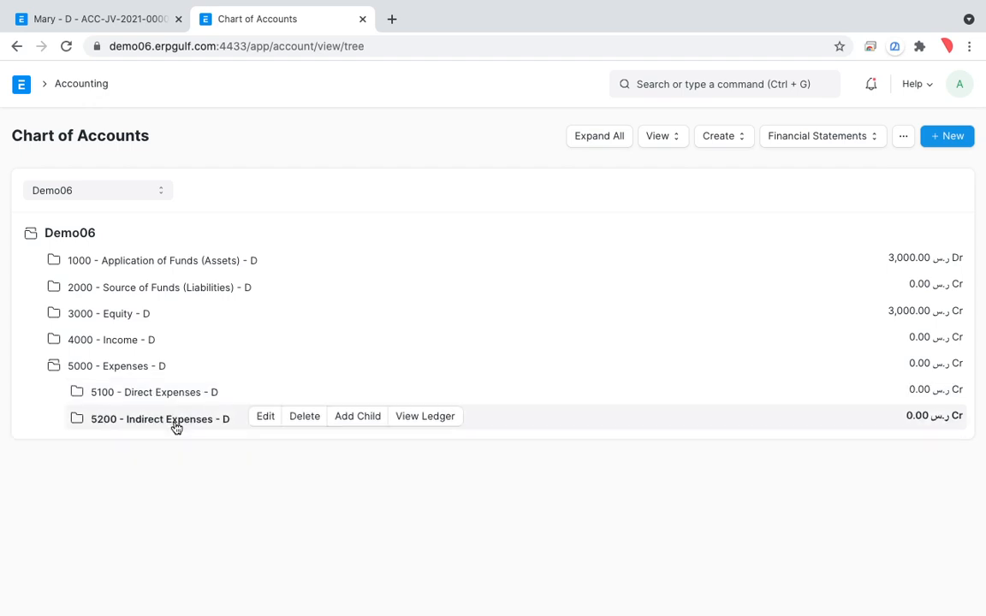
{"action": "scroll", "coordinate": [292, 493], "scroll_direction": "down", "scroll_amount": 2}
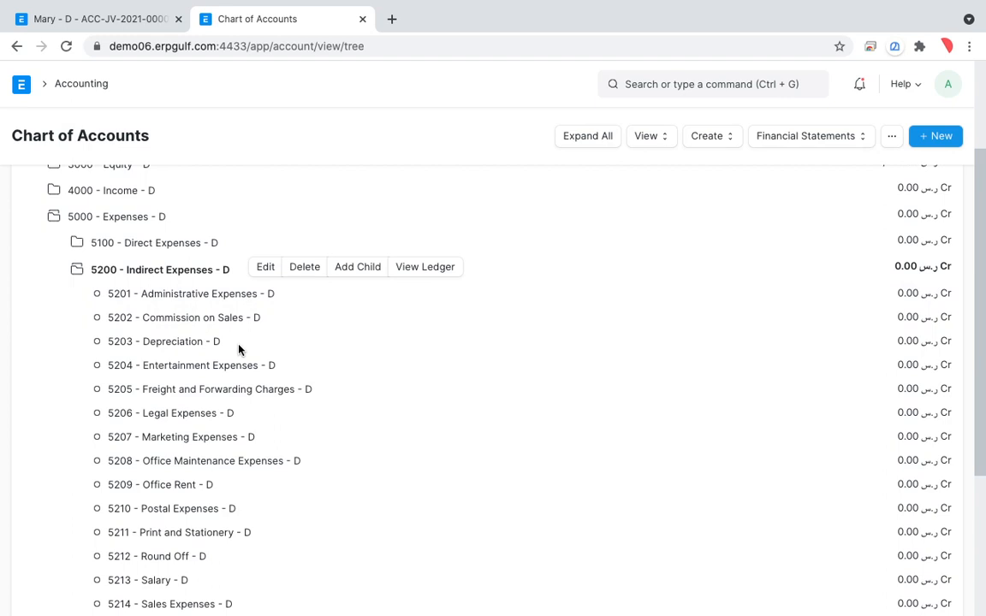
{"action": "left_click", "coordinate": [193, 494]}
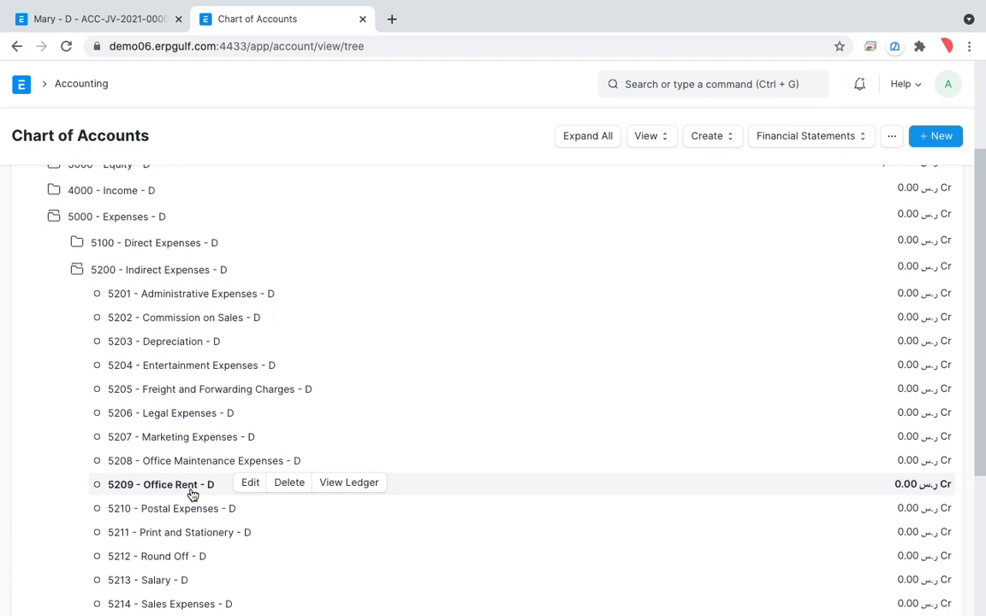
{"action": "scroll", "coordinate": [192, 495], "scroll_direction": "up", "scroll_amount": 1}
{"action": "scroll", "coordinate": [192, 495], "scroll_direction": "up", "scroll_amount": 2}
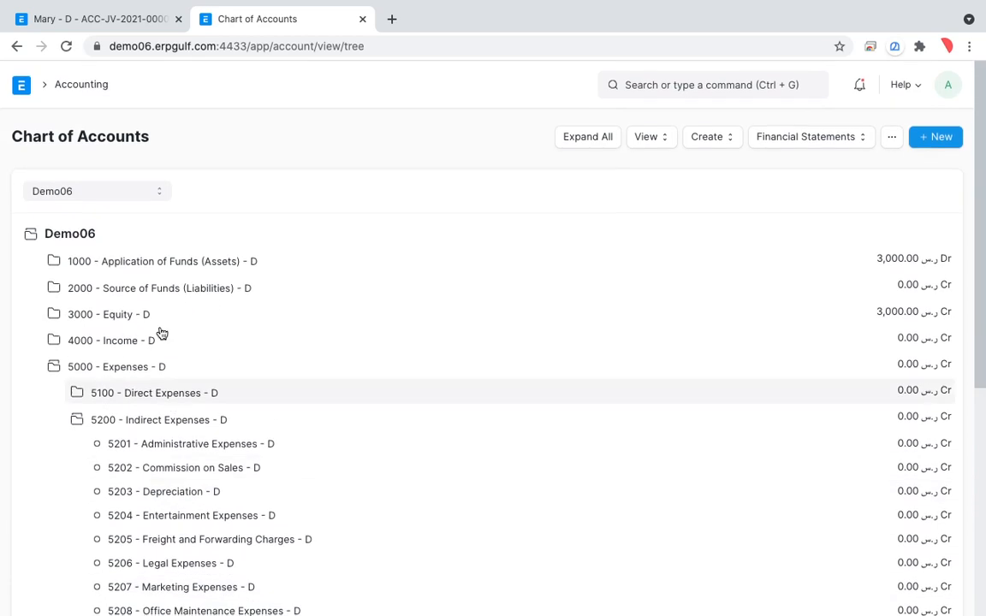
Step: From the saved journal entry, open the Journal Entry list showing ACC-JV-2021-00001 and ACC-JV-2021-00002
{"action": "left_click", "coordinate": [121, 26]}
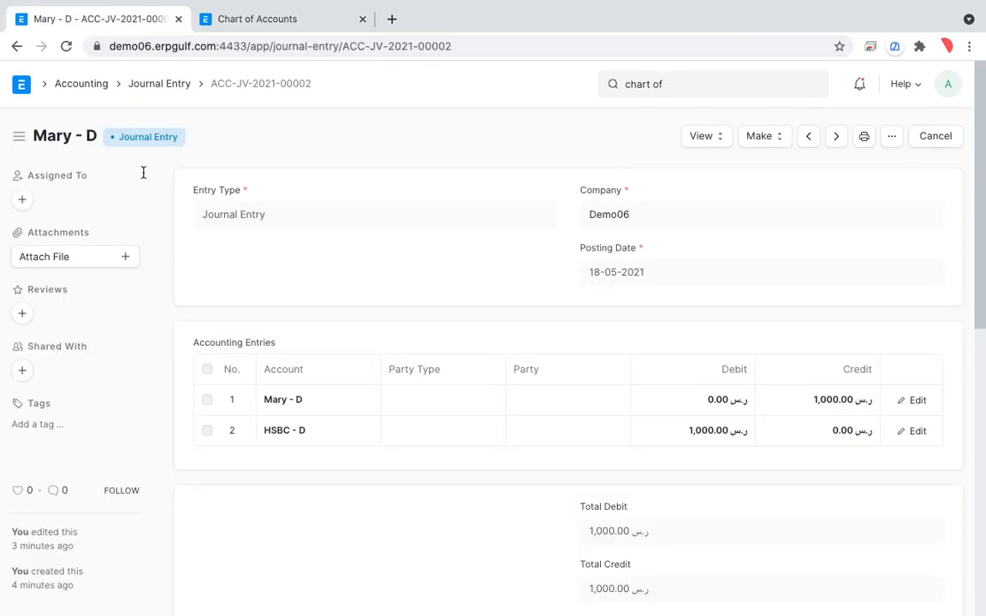
{"action": "left_click", "coordinate": [174, 91]}
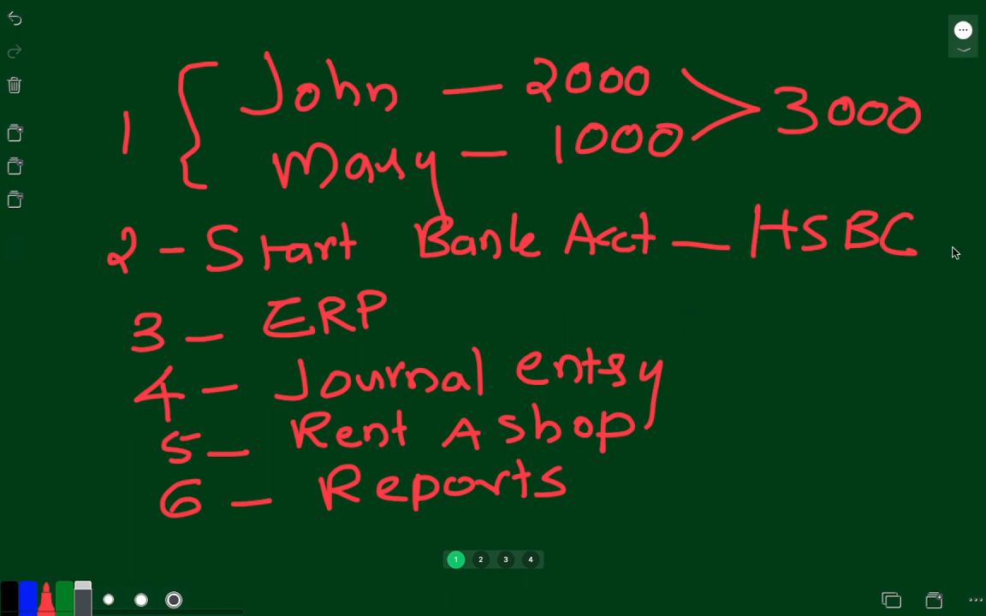
{"action": "key", "text": "ctrl+Right"}
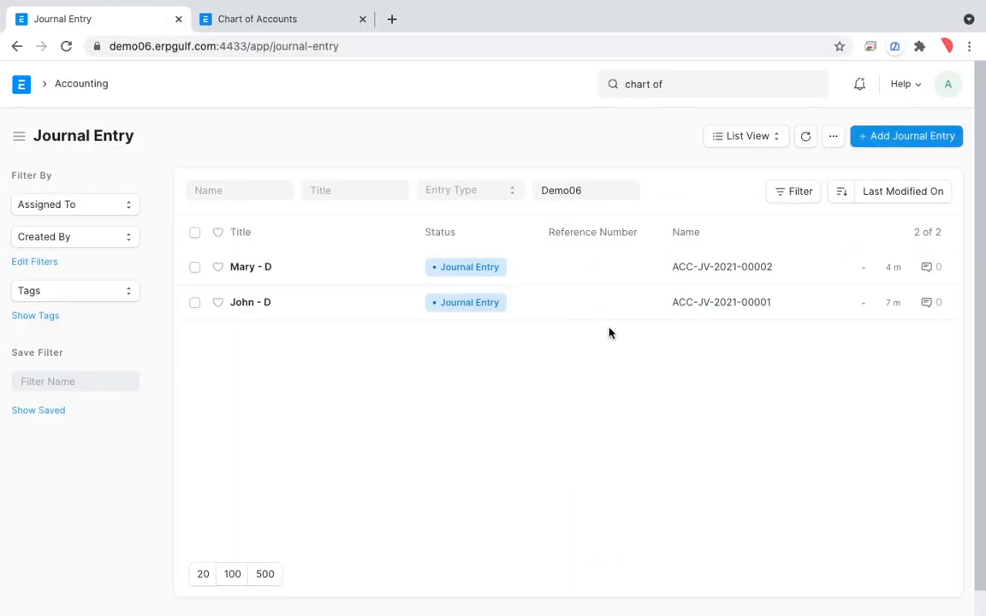
Step: Create a new journal entry crediting HSBC - D 500 and debiting 5209 - Office Rent - D
{"action": "left_click", "coordinate": [894, 145]}
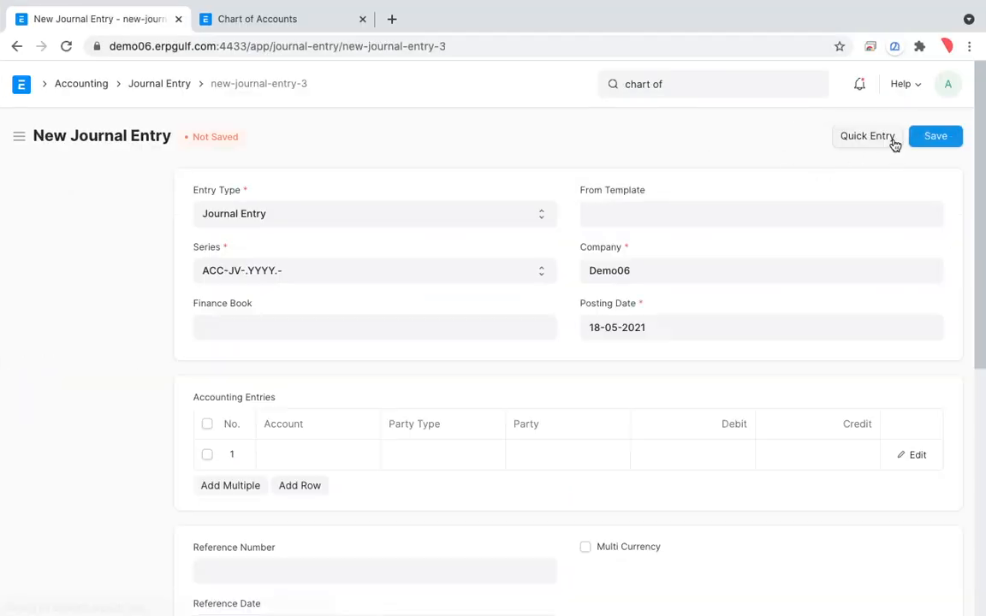
{"action": "scroll", "coordinate": [625, 439], "scroll_direction": "down", "scroll_amount": 2}
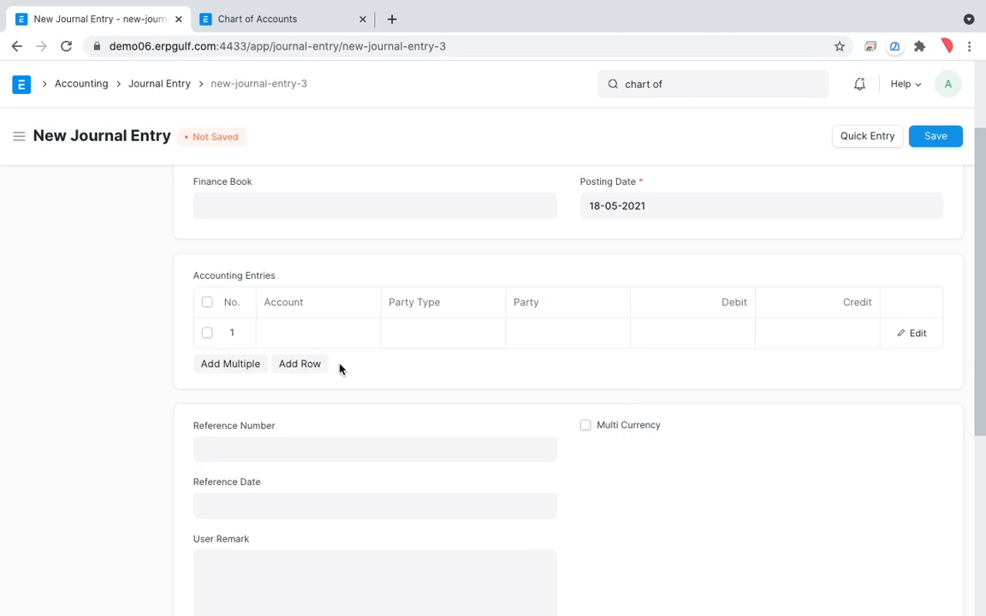
{"action": "left_click", "coordinate": [346, 336]}
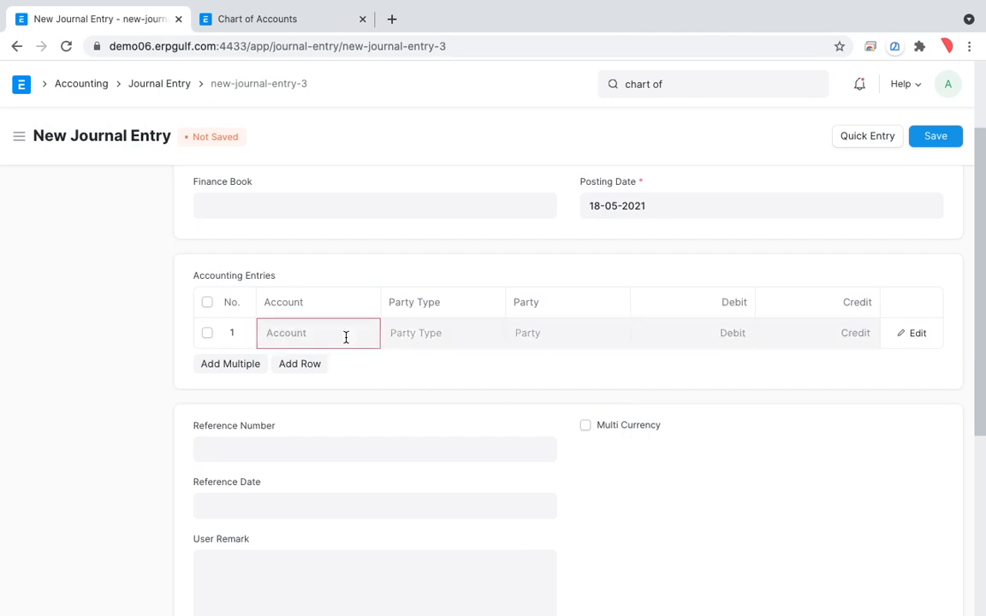
{"action": "type", "text": "HS"}
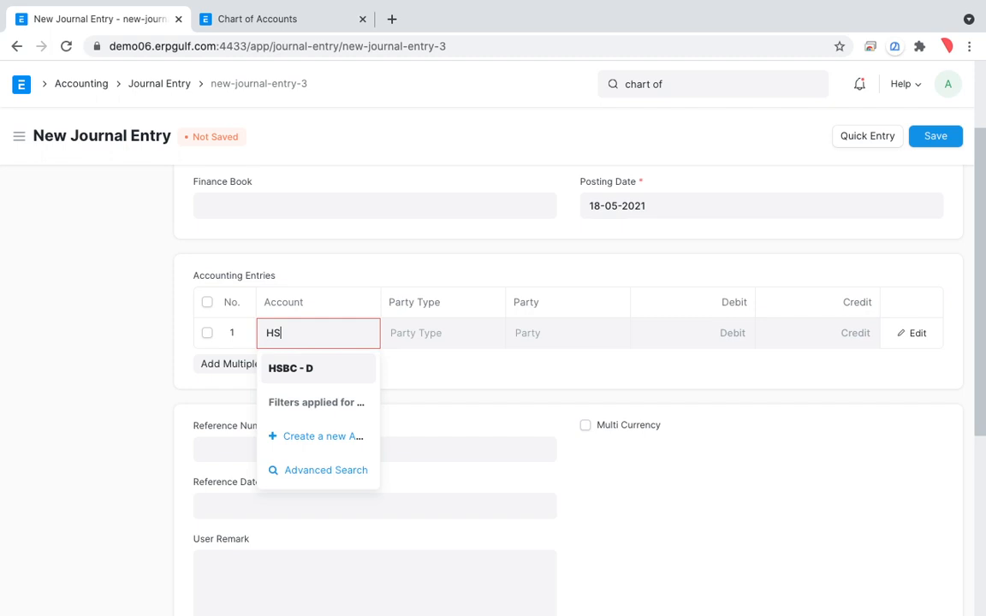
{"action": "left_click", "coordinate": [305, 368]}
{"action": "left_click", "coordinate": [820, 328]}
{"action": "type", "text": "500"}
{"action": "key", "text": "Tab"}
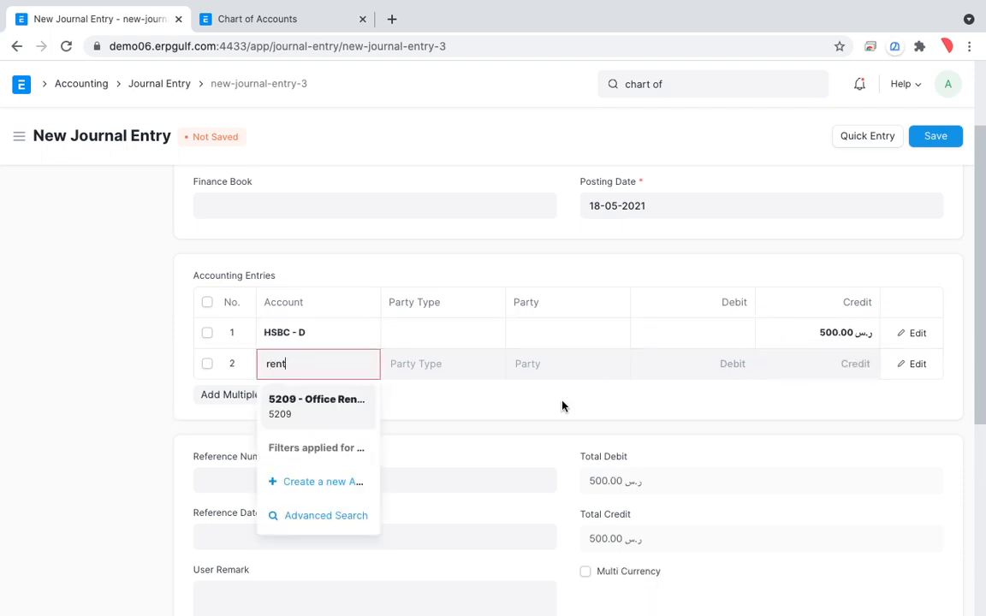
{"action": "left_click", "coordinate": [348, 406]}
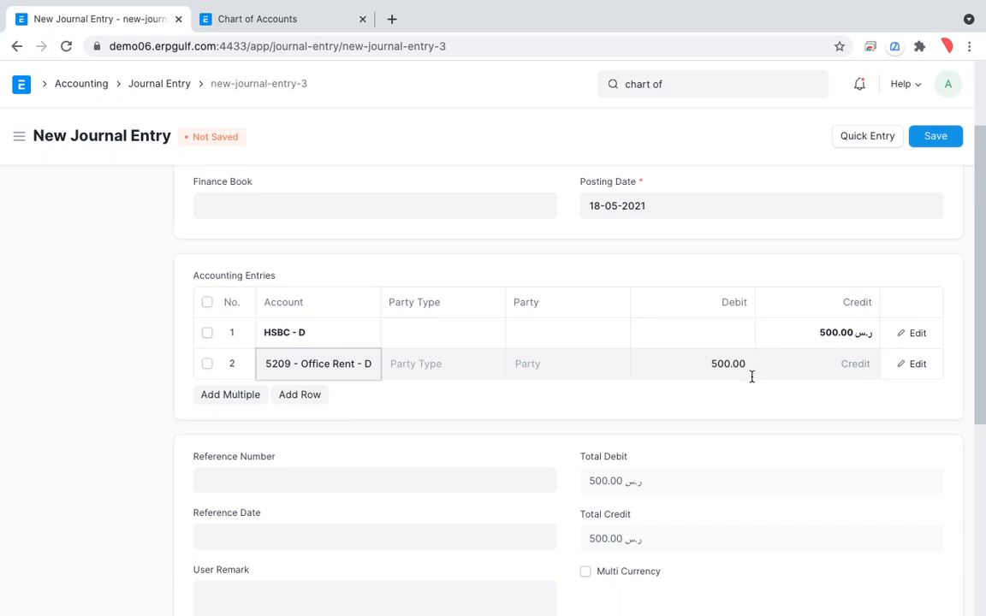
{"action": "scroll", "coordinate": [752, 506], "scroll_direction": "down", "scroll_amount": 1}
{"action": "scroll", "coordinate": [752, 506], "scroll_direction": "up", "scroll_amount": 3}
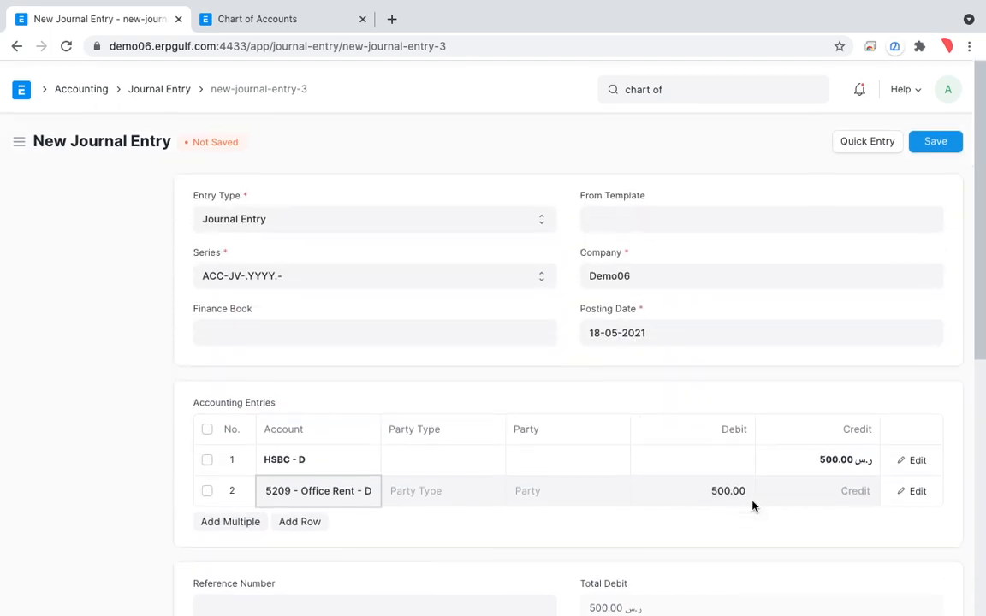
Step: Save and submit the entry as ACC-JV-2021-00003, then reload the Chart of Accounts
{"action": "left_click", "coordinate": [938, 138]}
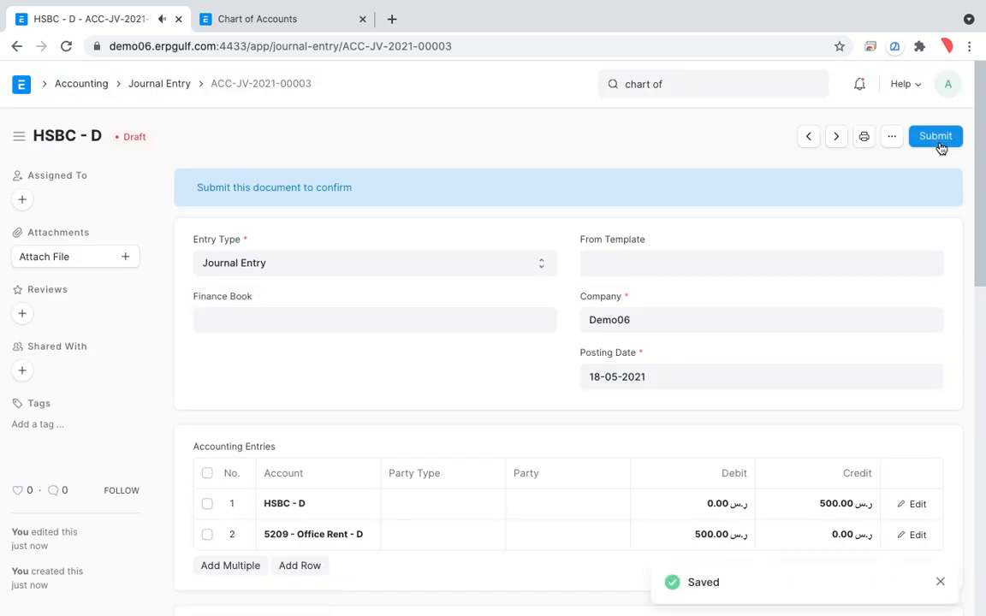
{"action": "left_click", "coordinate": [938, 140]}
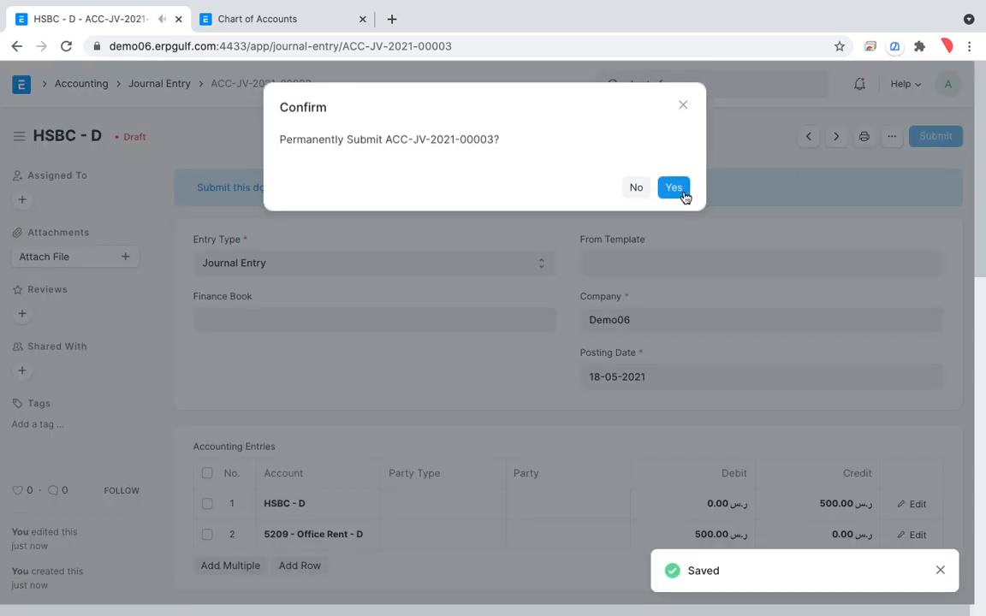
{"action": "left_click", "coordinate": [674, 189]}
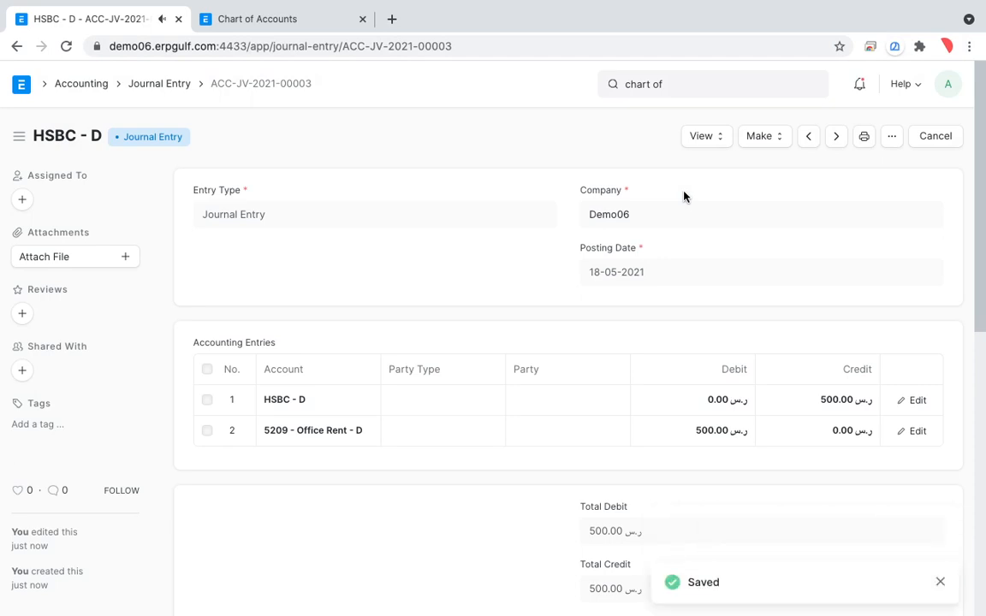
{"action": "left_click", "coordinate": [299, 28]}
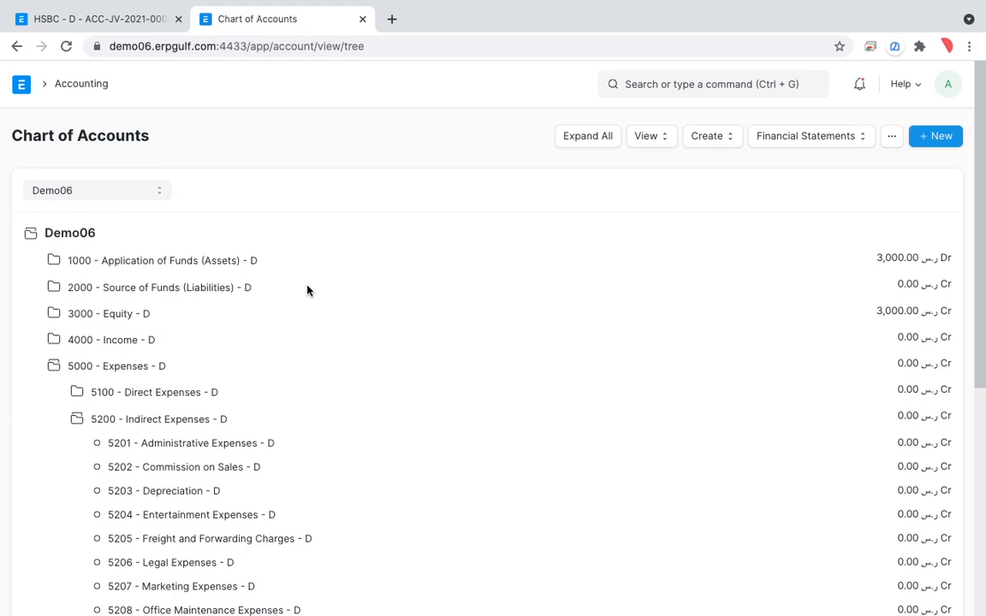
{"action": "left_click", "coordinate": [69, 51]}
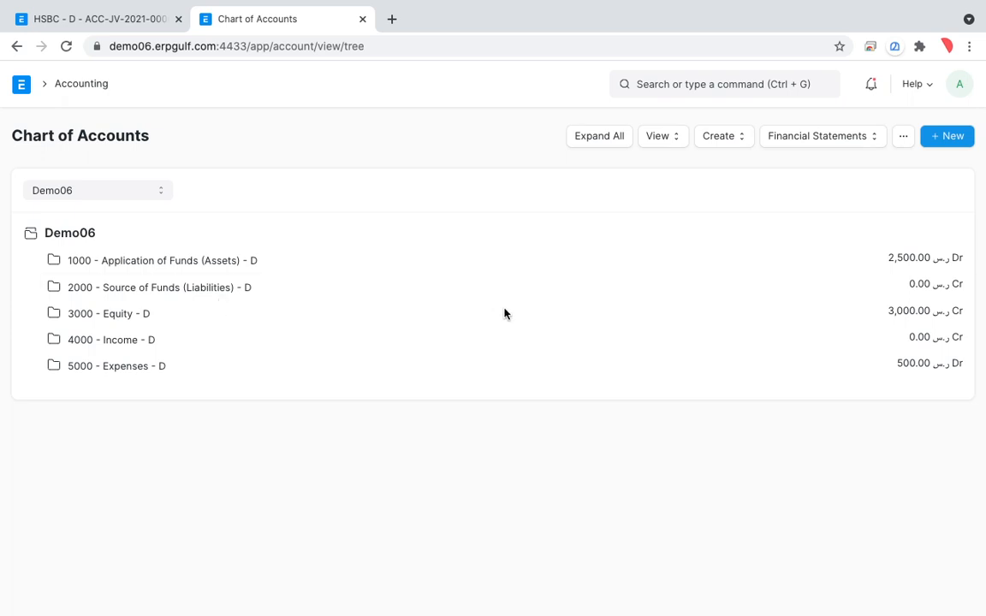
Step: Circle the Assets 2,500.00 Dr, Equity 3,000.00 Cr and Expenses 500.00 Dr balances with the annotation pen
{"action": "key", "text": "alt+Tab"}
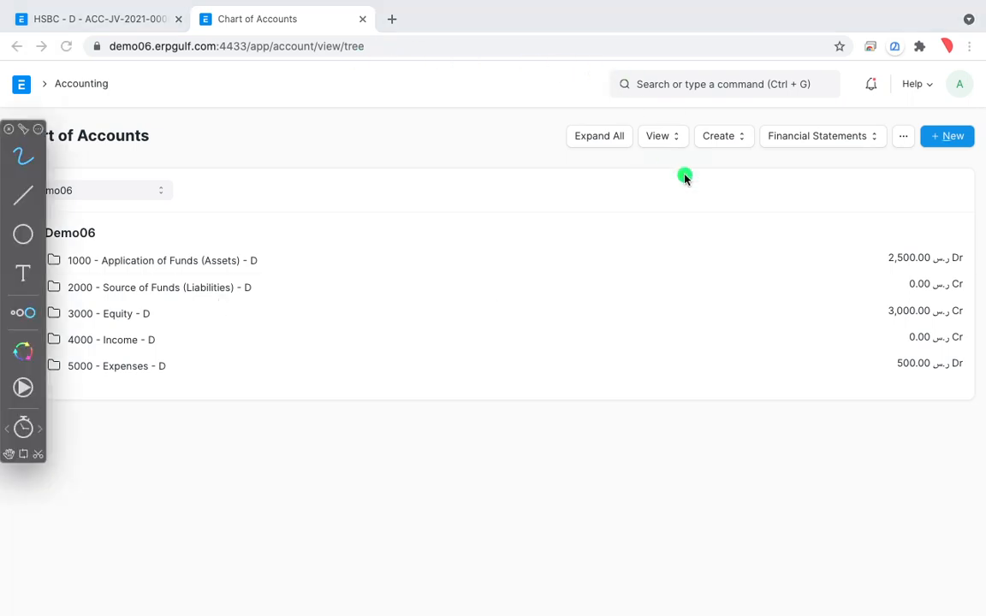
{"action": "mouse_move", "coordinate": [944, 247]}
{"action": "left_mouse_down"}
{"action": "mouse_move", "coordinate": [883, 274]}
{"action": "mouse_move", "coordinate": [958, 249]}
{"action": "mouse_move", "coordinate": [865, 227]}
{"action": "left_mouse_up"}
{"action": "mouse_move", "coordinate": [940, 352]}
{"action": "left_mouse_down"}
{"action": "mouse_move", "coordinate": [878, 342]}
{"action": "mouse_move", "coordinate": [870, 379]}
{"action": "mouse_move", "coordinate": [953, 389]}
{"action": "mouse_move", "coordinate": [957, 365]}
{"action": "left_mouse_up"}
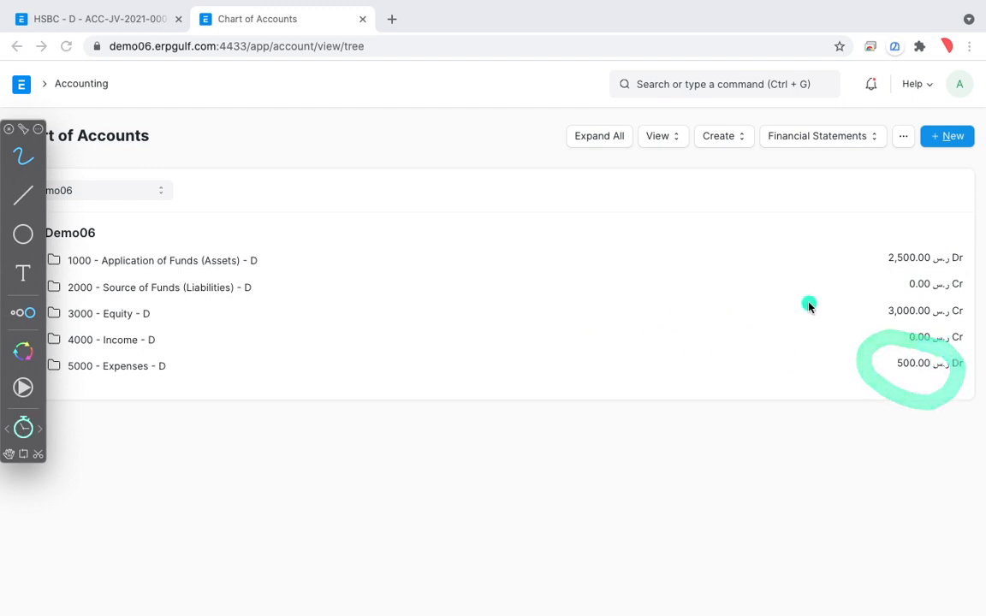
{"action": "mouse_move", "coordinate": [926, 296]}
{"action": "left_mouse_down"}
{"action": "mouse_move", "coordinate": [867, 304]}
{"action": "mouse_move", "coordinate": [941, 337]}
{"action": "mouse_move", "coordinate": [951, 311]}
{"action": "mouse_move", "coordinate": [901, 300]}
{"action": "left_mouse_up"}
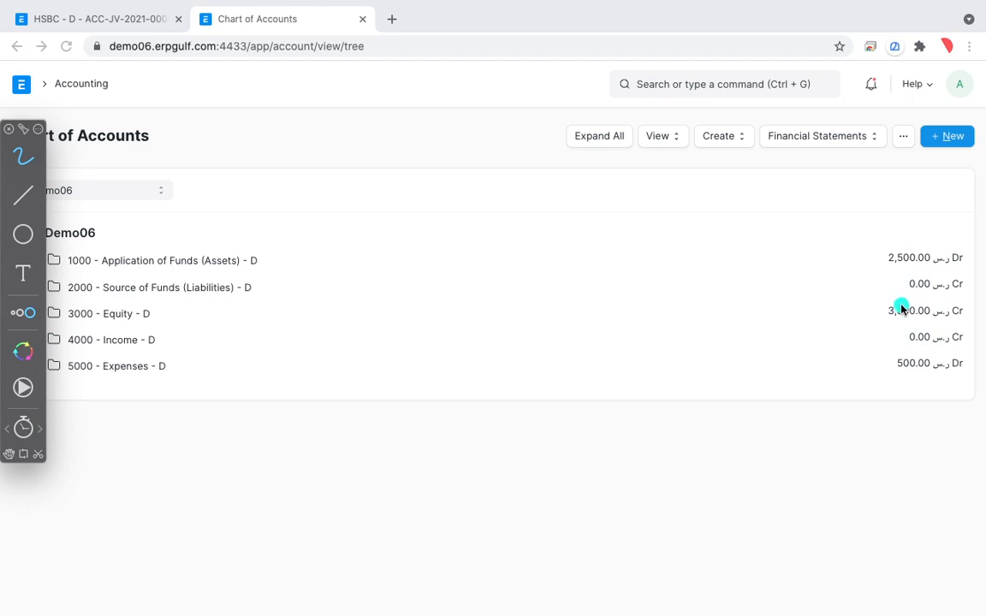
{"action": "left_click_drag", "start_coordinate": [874, 305], "coordinate": [948, 326]}
{"action": "left_click_drag", "start_coordinate": [874, 256], "coordinate": [951, 269]}
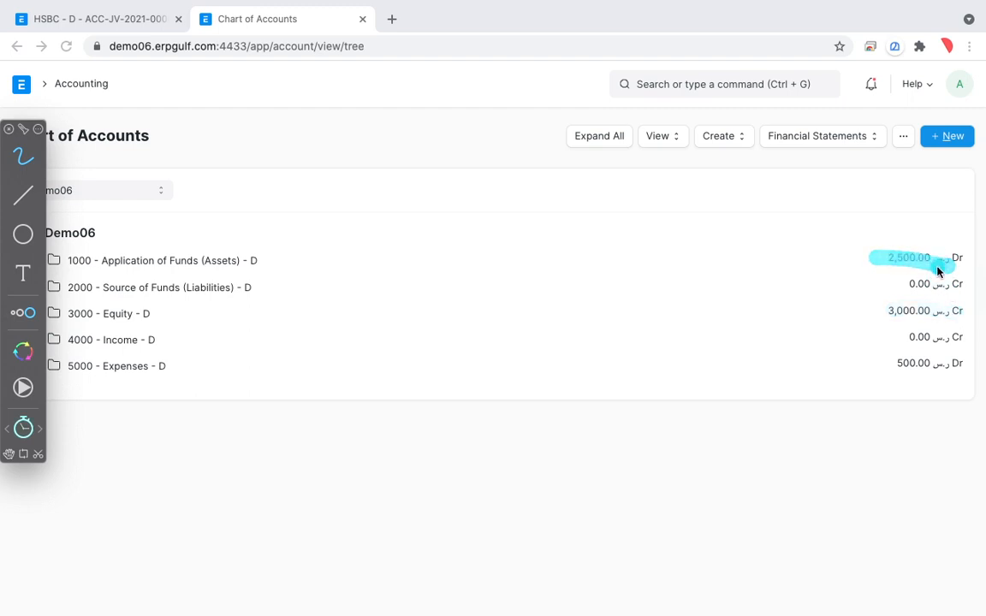
{"action": "mouse_move", "coordinate": [945, 375]}
{"action": "left_mouse_down"}
{"action": "mouse_move", "coordinate": [940, 345]}
{"action": "mouse_move", "coordinate": [872, 379]}
{"action": "mouse_move", "coordinate": [889, 330]}
{"action": "mouse_move", "coordinate": [862, 322]}
{"action": "left_mouse_up"}
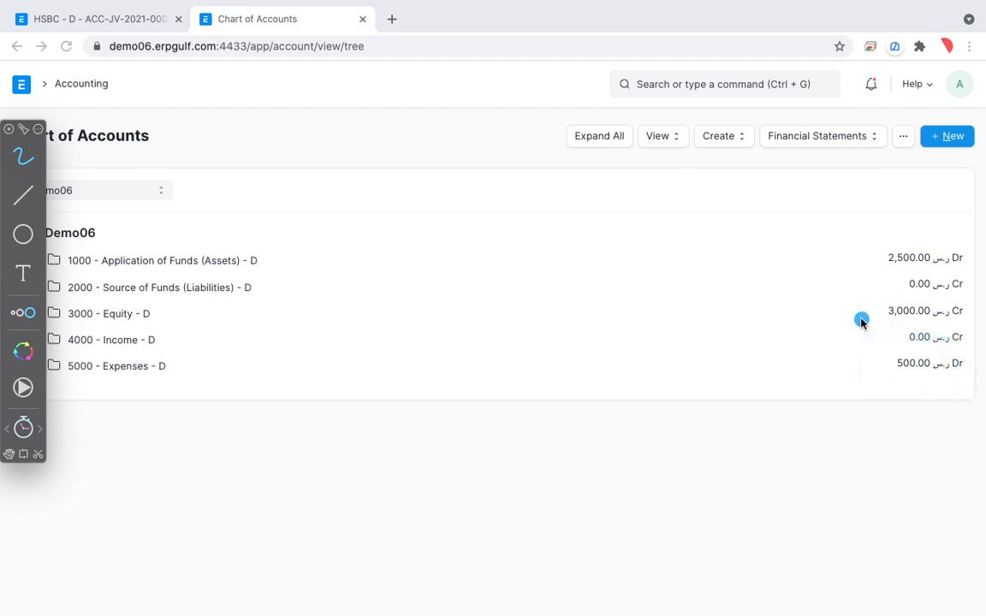
{"action": "key", "text": "Escape"}
Step: Review the Trial Balance's matching 3,500.00 debit and credit totals, then return to the Chart of Accounts
{"action": "left_click", "coordinate": [852, 137]}
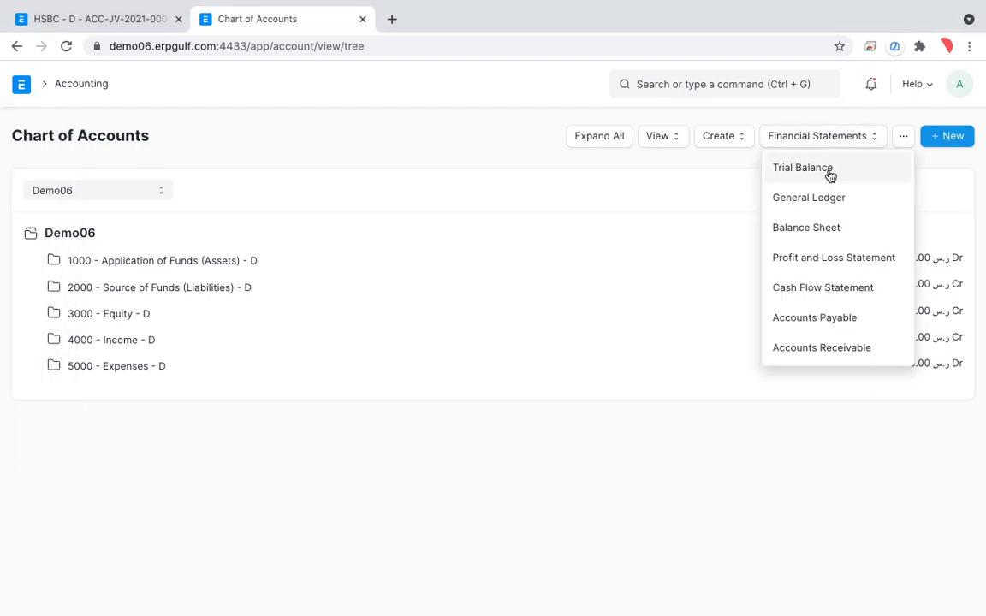
{"action": "left_click", "coordinate": [828, 170]}
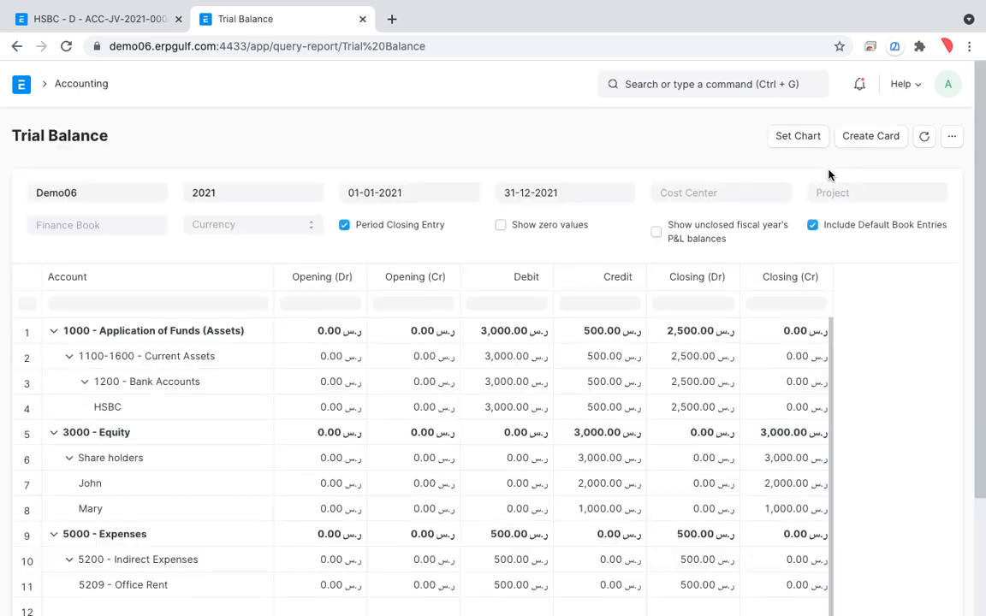
{"action": "scroll", "coordinate": [629, 441], "scroll_direction": "down", "scroll_amount": 1}
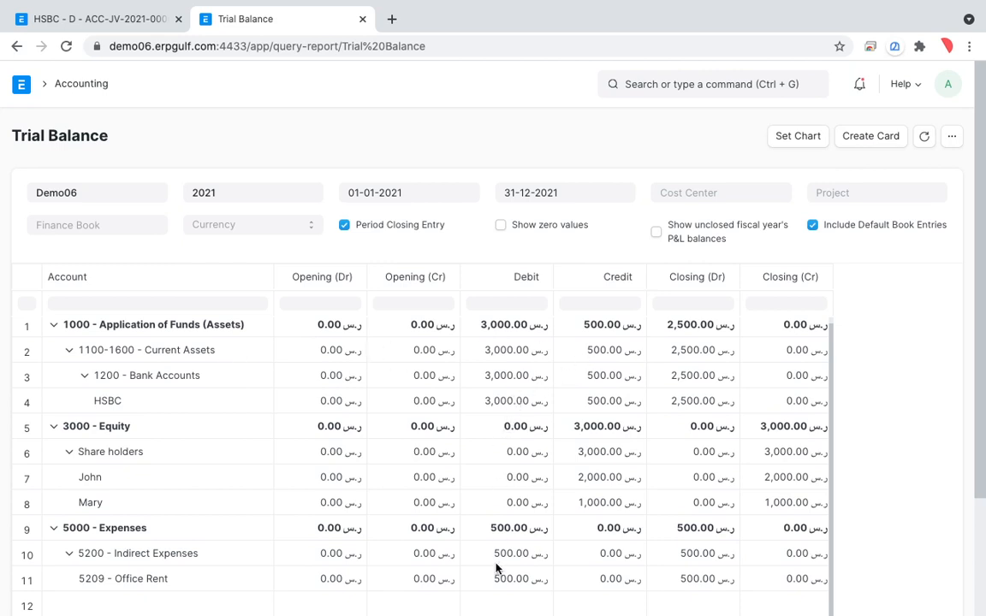
{"action": "scroll", "coordinate": [506, 534], "scroll_direction": "down", "scroll_amount": 2}
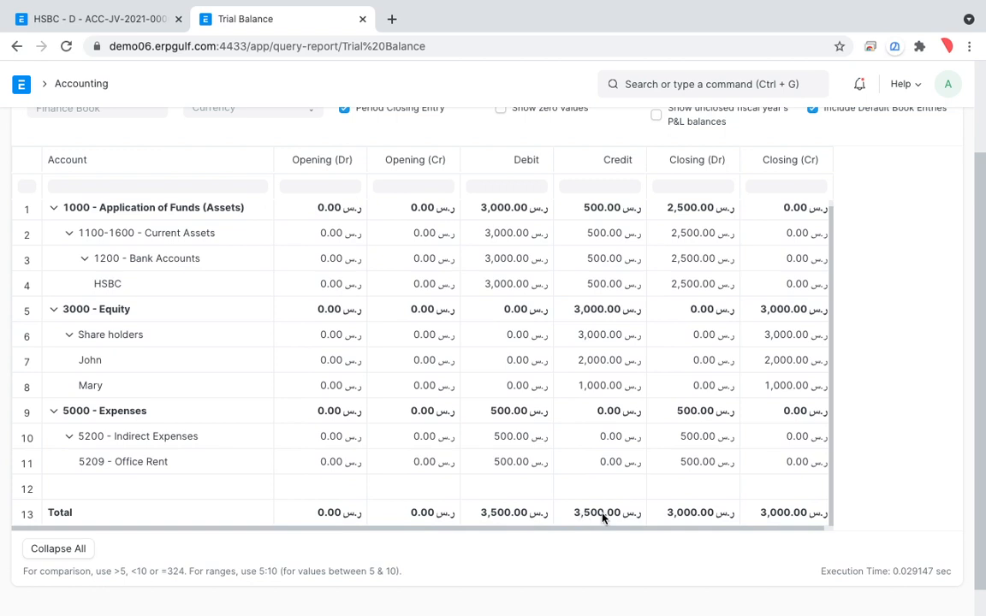
{"action": "scroll", "coordinate": [601, 517], "scroll_direction": "up", "scroll_amount": 1}
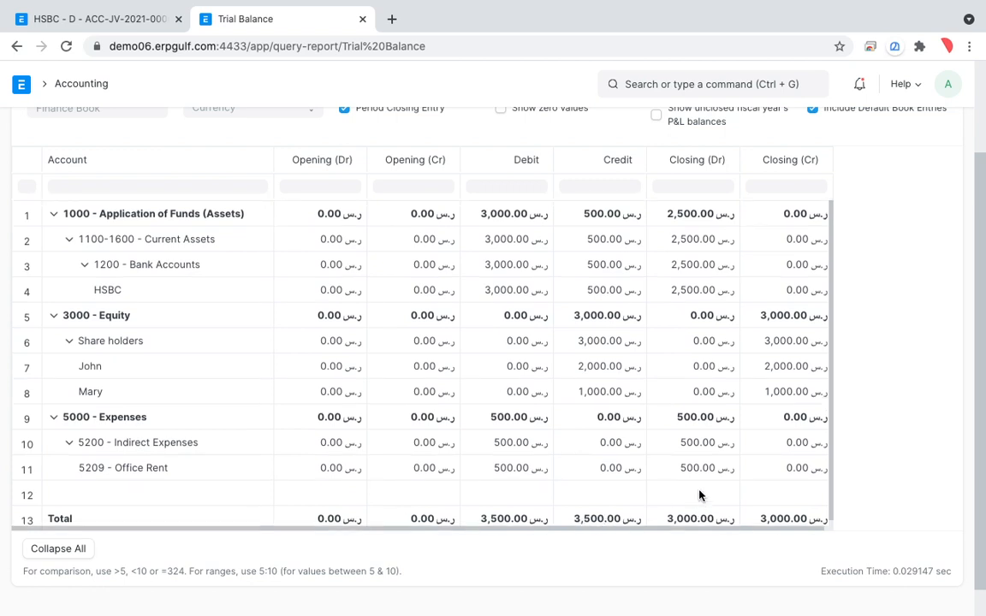
{"action": "scroll", "coordinate": [878, 335], "scroll_direction": "up", "scroll_amount": 2}
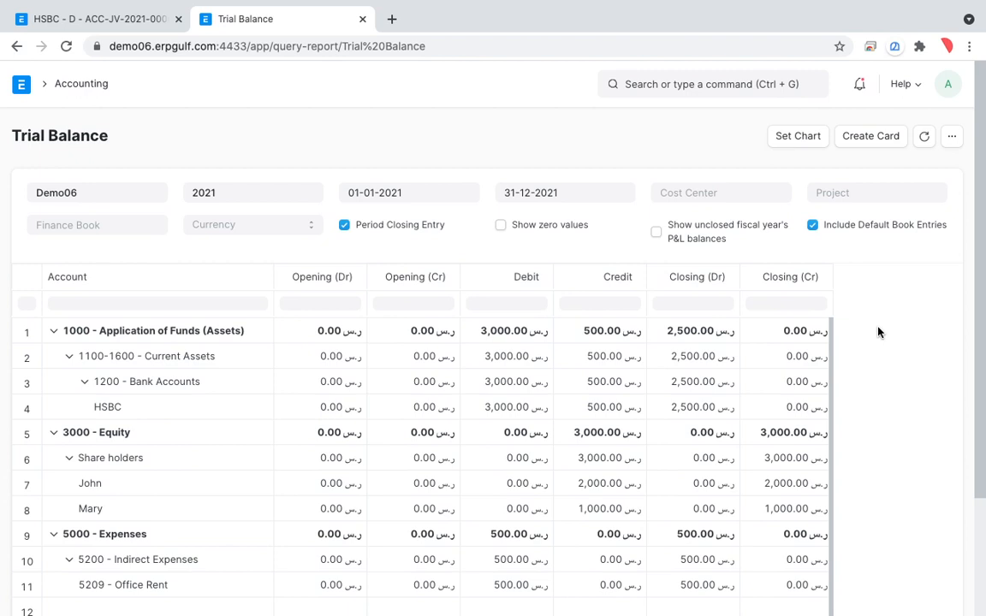
{"action": "left_click", "coordinate": [17, 46]}
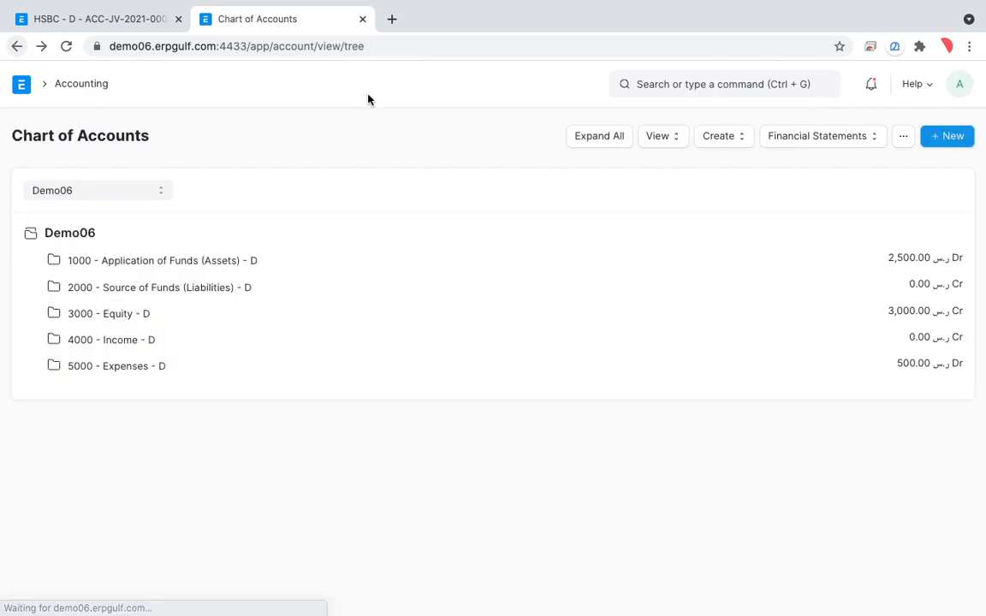
Step: Check the General Ledger report, then return to the Chart of Accounts
{"action": "left_click", "coordinate": [828, 137]}
{"action": "left_click", "coordinate": [813, 200]}
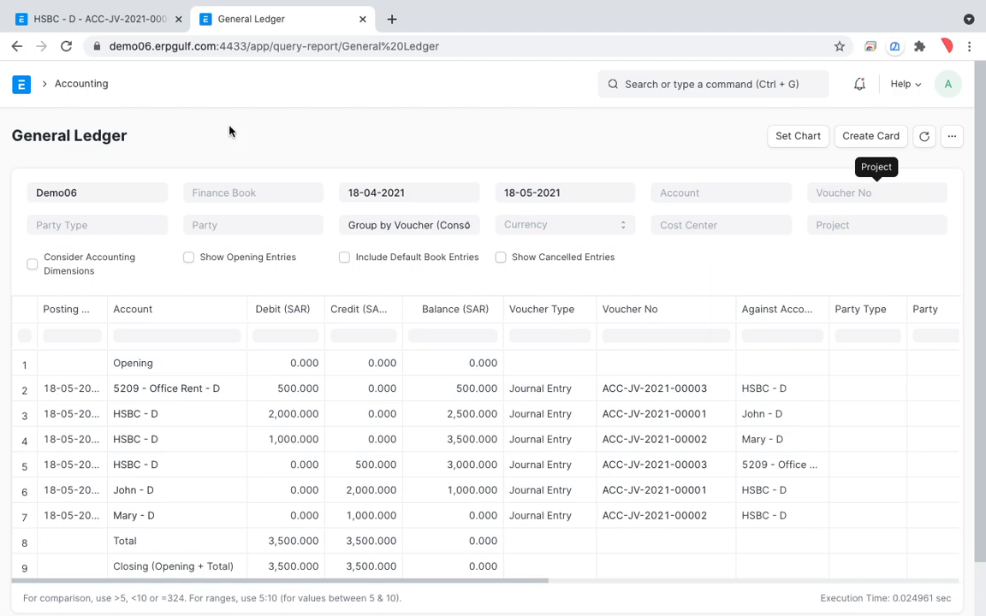
{"action": "left_click", "coordinate": [16, 47]}
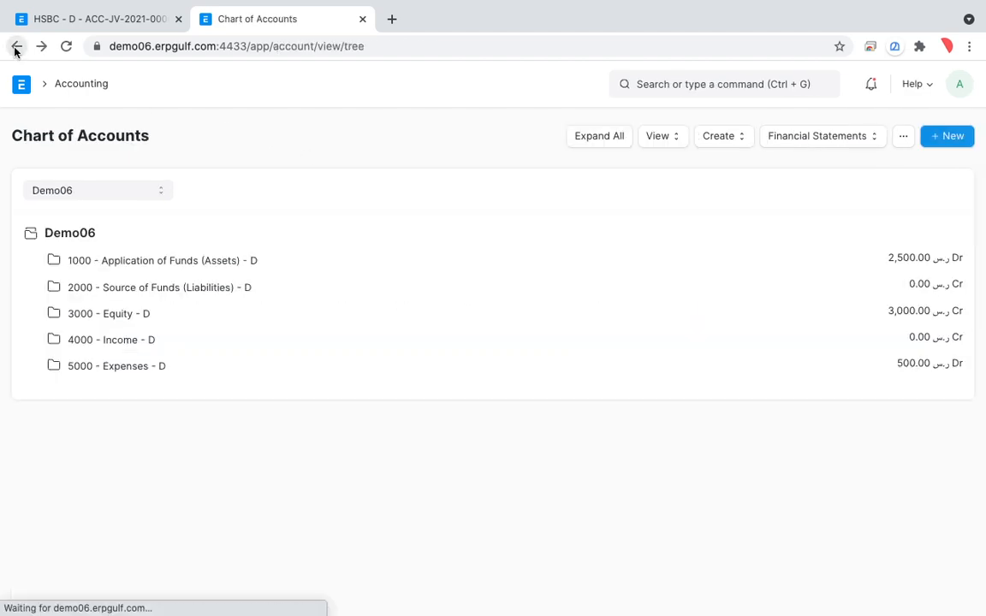
Step: Open the Balance Sheet and mark Total Asset 2,500.00, Equity 3,000.00 and the -500.00 provisional loss
{"action": "left_click", "coordinate": [826, 137]}
{"action": "left_click", "coordinate": [810, 229]}
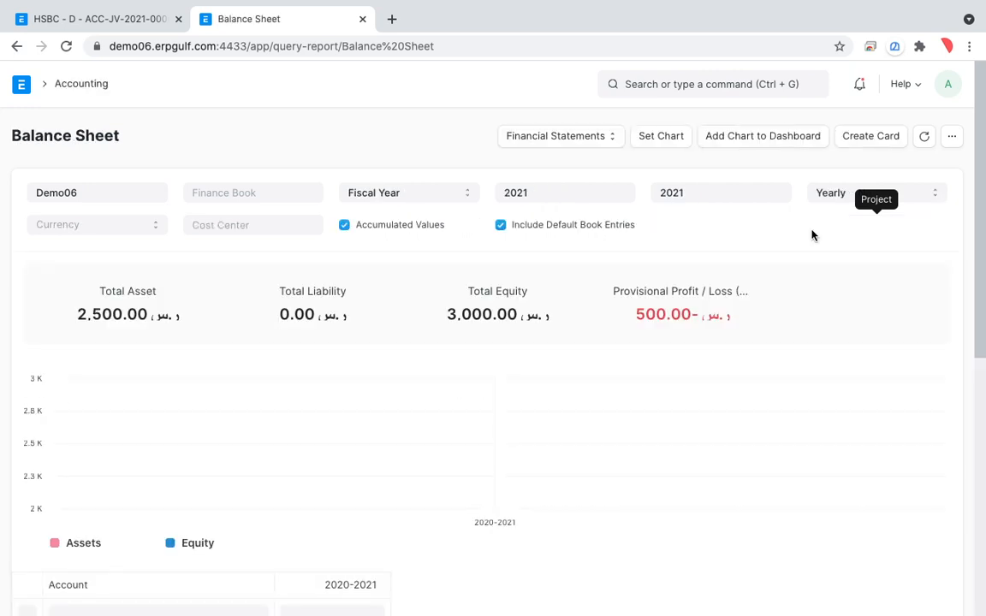
{"action": "key", "text": "alt+Tab"}
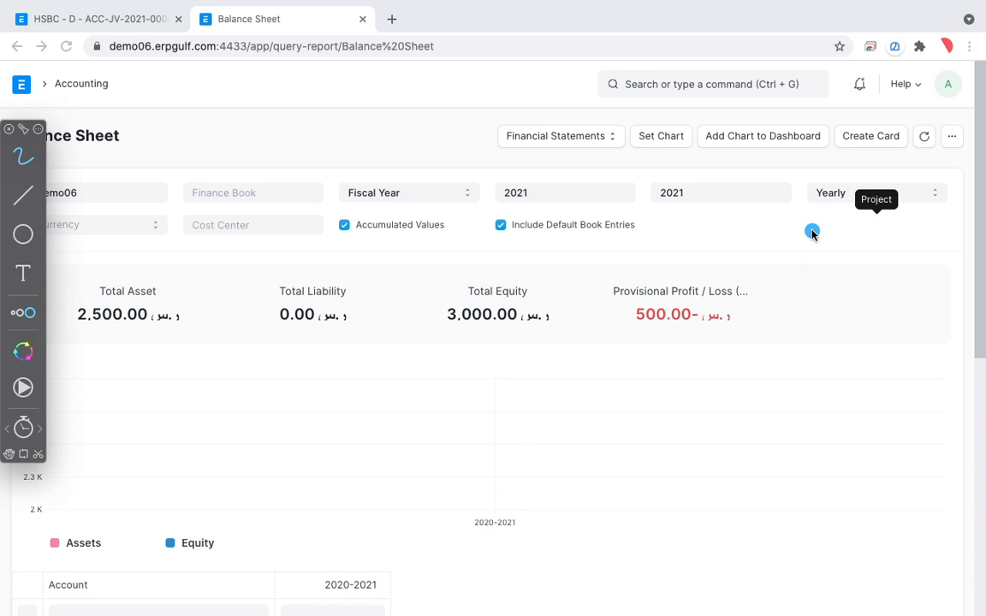
{"action": "mouse_move", "coordinate": [157, 268]}
{"action": "left_mouse_down"}
{"action": "mouse_move", "coordinate": [137, 256]}
{"action": "mouse_move", "coordinate": [79, 351]}
{"action": "mouse_move", "coordinate": [181, 269]}
{"action": "left_mouse_up"}
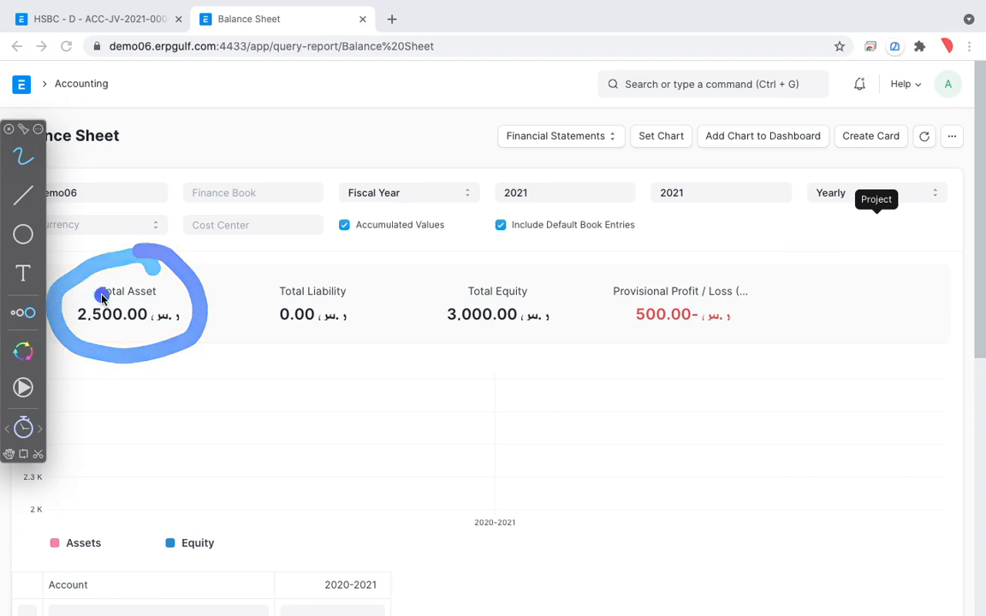
{"action": "mouse_move", "coordinate": [552, 284]}
{"action": "left_mouse_down"}
{"action": "mouse_move", "coordinate": [432, 257]}
{"action": "mouse_move", "coordinate": [514, 342]}
{"action": "mouse_move", "coordinate": [565, 281]}
{"action": "mouse_move", "coordinate": [526, 263]}
{"action": "left_mouse_up"}
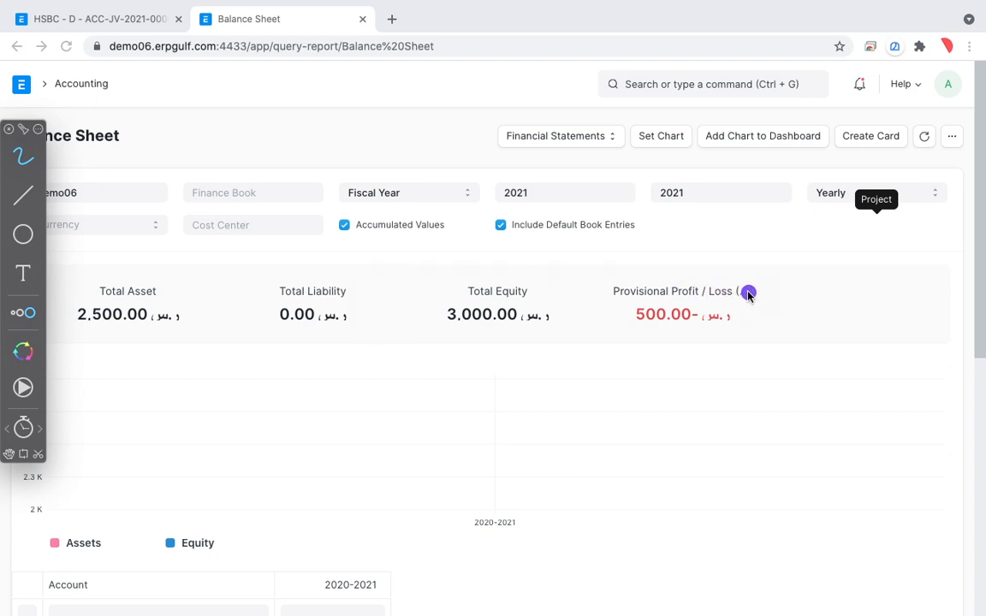
{"action": "mouse_move", "coordinate": [741, 273]}
{"action": "left_mouse_down"}
{"action": "mouse_move", "coordinate": [594, 277]}
{"action": "mouse_move", "coordinate": [755, 336]}
{"action": "mouse_move", "coordinate": [631, 260]}
{"action": "left_mouse_up"}
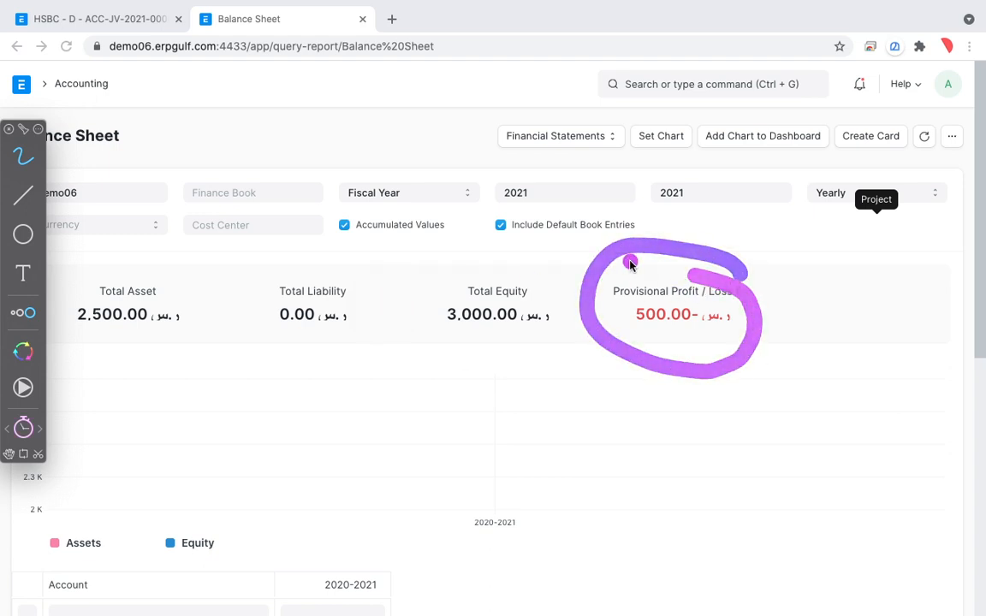
Step: Open the Profit and Loss Statement from the Chart of Accounts' financial statements list
{"action": "left_click", "coordinate": [80, 85]}
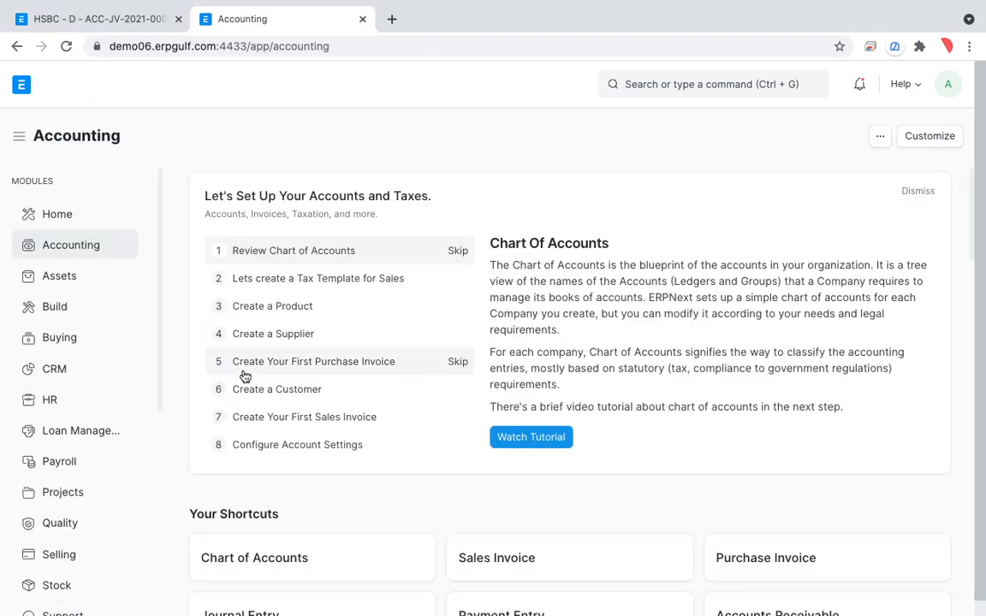
{"action": "left_click", "coordinate": [280, 563]}
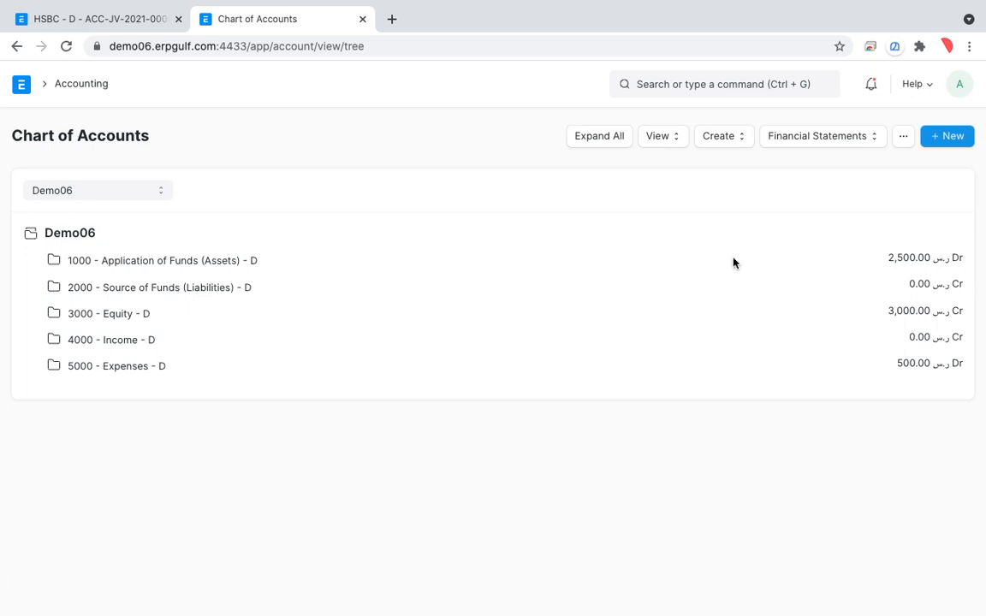
{"action": "left_click", "coordinate": [805, 136]}
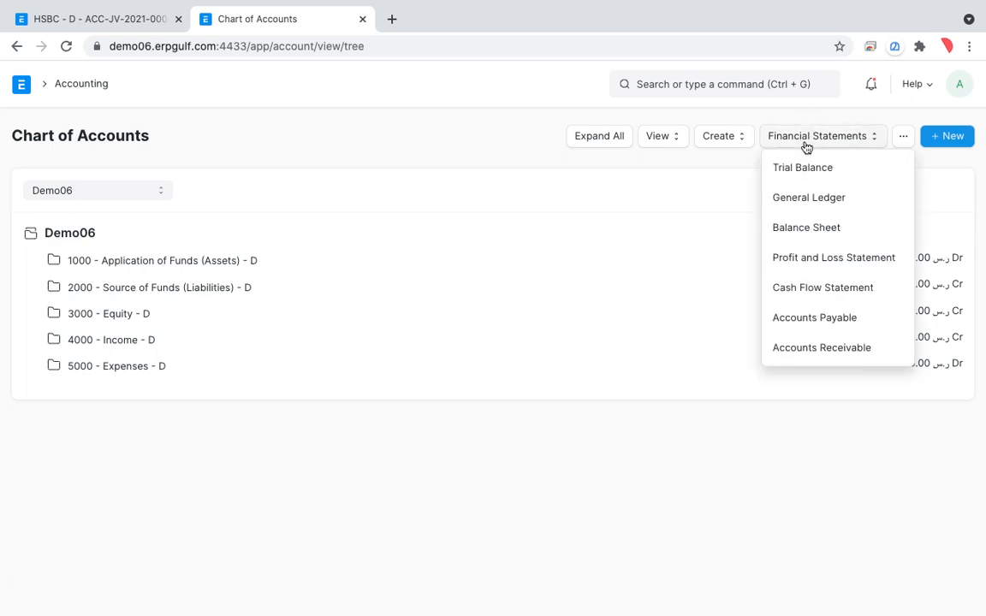
{"action": "left_click", "coordinate": [829, 260]}
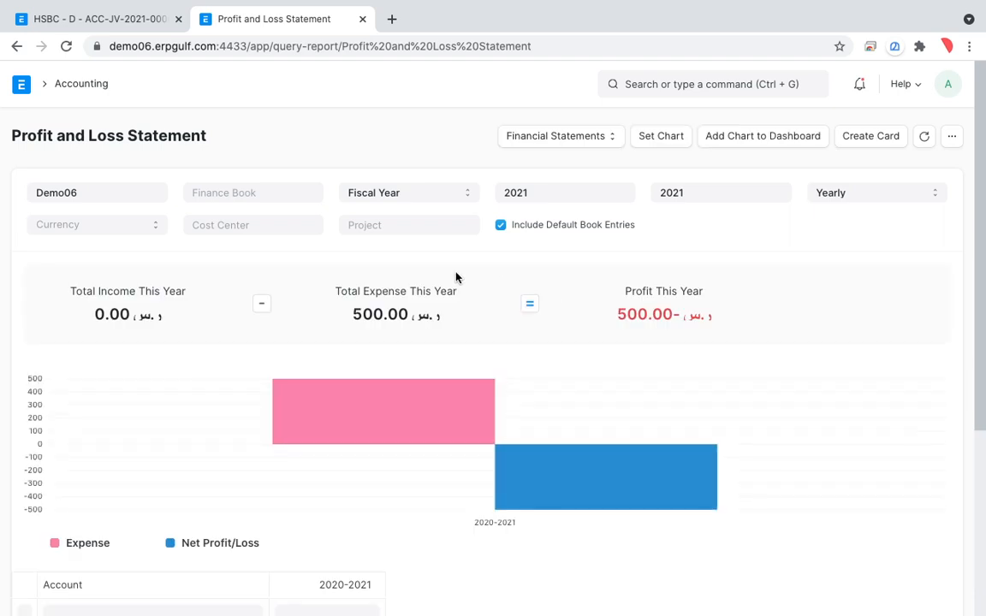
Step: Circle the 0.00 income, 500.00 expense and -500.00 profit figures with the annotation pen
{"action": "key", "text": "alt+Tab"}
{"action": "mouse_move", "coordinate": [714, 279]}
{"action": "left_mouse_down"}
{"action": "mouse_move", "coordinate": [717, 265]}
{"action": "mouse_move", "coordinate": [579, 280]}
{"action": "mouse_move", "coordinate": [685, 375]}
{"action": "mouse_move", "coordinate": [738, 302]}
{"action": "left_mouse_up"}
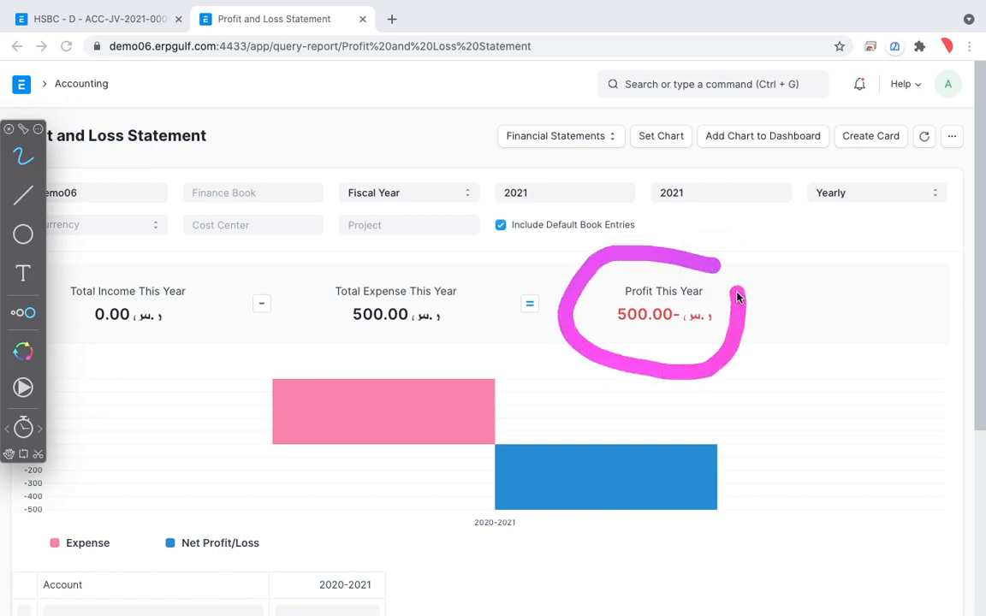
{"action": "left_click_drag", "start_coordinate": [599, 317], "coordinate": [716, 319]}
{"action": "mouse_move", "coordinate": [589, 307]}
{"action": "left_mouse_down"}
{"action": "mouse_move", "coordinate": [615, 301]}
{"action": "mouse_move", "coordinate": [718, 347]}
{"action": "mouse_move", "coordinate": [579, 314]}
{"action": "left_mouse_up"}
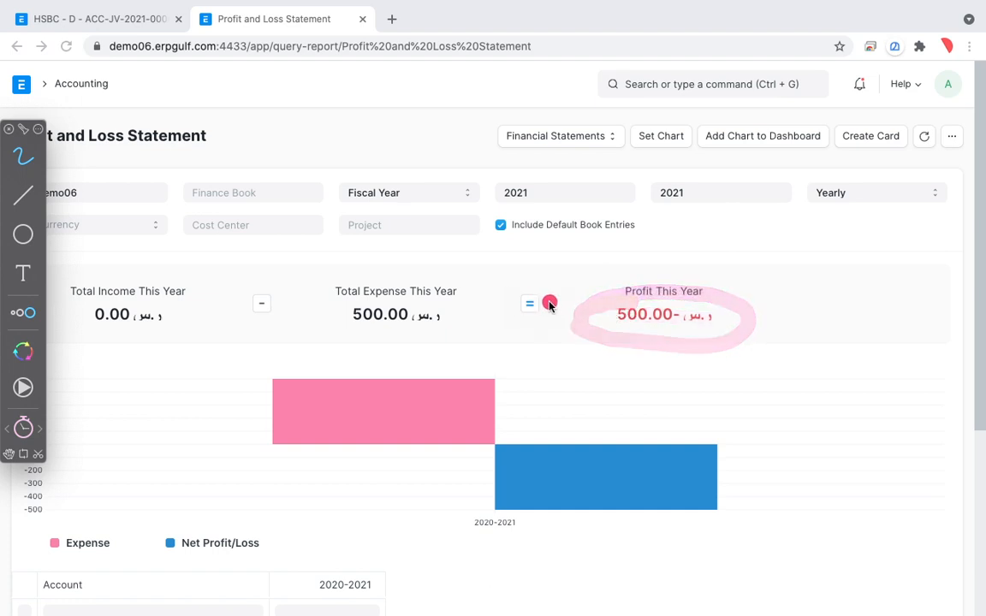
{"action": "mouse_move", "coordinate": [700, 297]}
{"action": "left_mouse_down"}
{"action": "mouse_move", "coordinate": [671, 281]}
{"action": "mouse_move", "coordinate": [676, 347]}
{"action": "mouse_move", "coordinate": [728, 301]}
{"action": "left_mouse_up"}
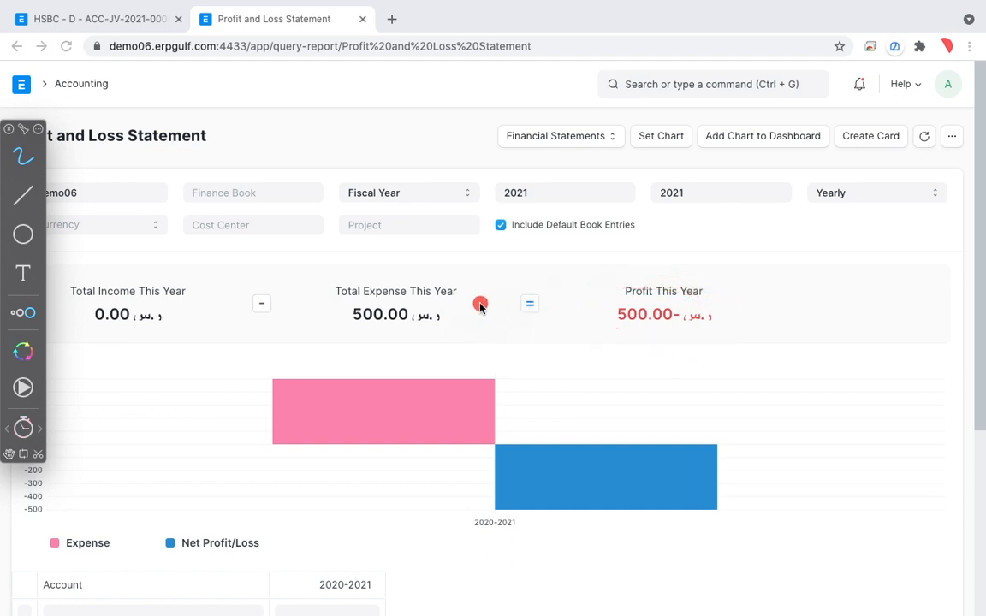
{"action": "mouse_move", "coordinate": [433, 272]}
{"action": "left_mouse_down"}
{"action": "mouse_move", "coordinate": [373, 271]}
{"action": "mouse_move", "coordinate": [329, 329]}
{"action": "mouse_move", "coordinate": [447, 331]}
{"action": "mouse_move", "coordinate": [454, 291]}
{"action": "left_mouse_up"}
{"action": "mouse_move", "coordinate": [240, 285]}
{"action": "left_mouse_down"}
{"action": "mouse_move", "coordinate": [116, 266]}
{"action": "mouse_move", "coordinate": [84, 308]}
{"action": "mouse_move", "coordinate": [158, 343]}
{"action": "mouse_move", "coordinate": [200, 305]}
{"action": "left_mouse_up"}
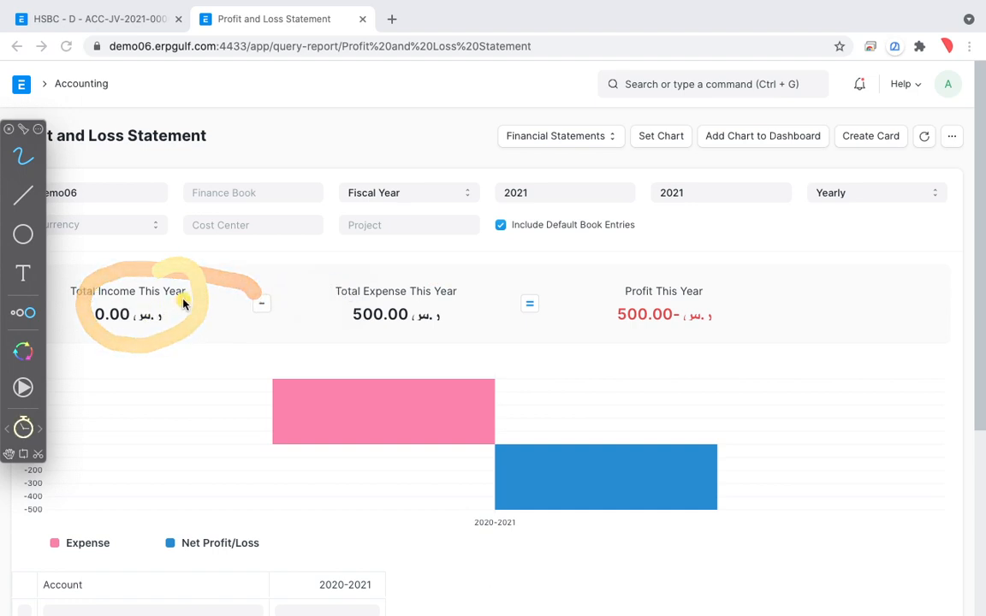
{"action": "mouse_move", "coordinate": [161, 285]}
{"action": "left_mouse_down"}
{"action": "mouse_move", "coordinate": [64, 290]}
{"action": "mouse_move", "coordinate": [125, 279]}
{"action": "left_mouse_up"}
{"action": "mouse_move", "coordinate": [377, 261]}
{"action": "left_mouse_down"}
{"action": "mouse_move", "coordinate": [330, 338]}
{"action": "mouse_move", "coordinate": [325, 248]}
{"action": "left_mouse_up"}
{"action": "mouse_move", "coordinate": [728, 297]}
{"action": "left_mouse_down"}
{"action": "mouse_move", "coordinate": [652, 271]}
{"action": "mouse_move", "coordinate": [700, 370]}
{"action": "mouse_move", "coordinate": [503, 276]}
{"action": "left_mouse_up"}
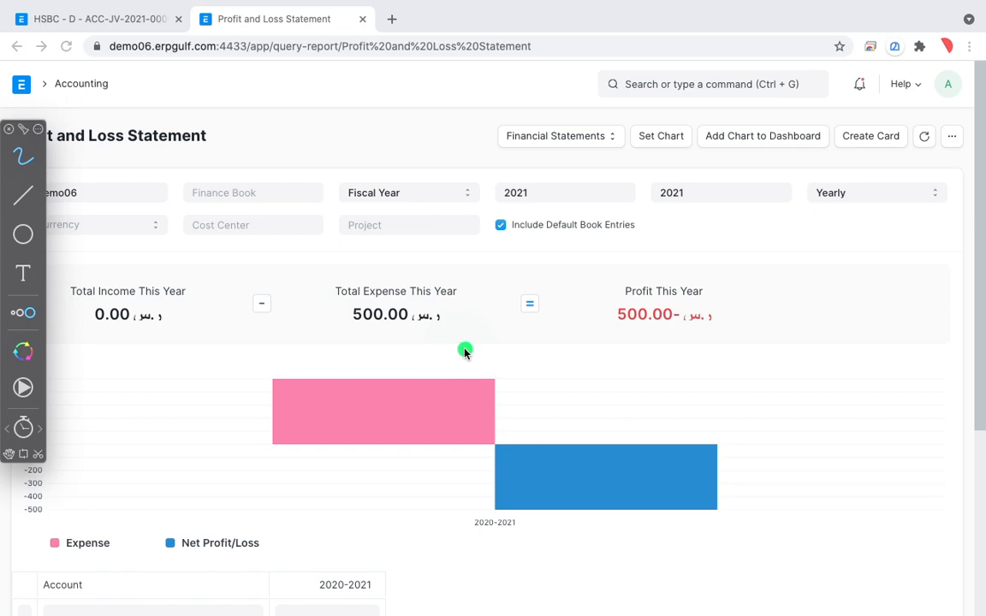
{"action": "key", "text": "ctrl+Left"}
{"action": "key", "text": "ctrl+Right"}
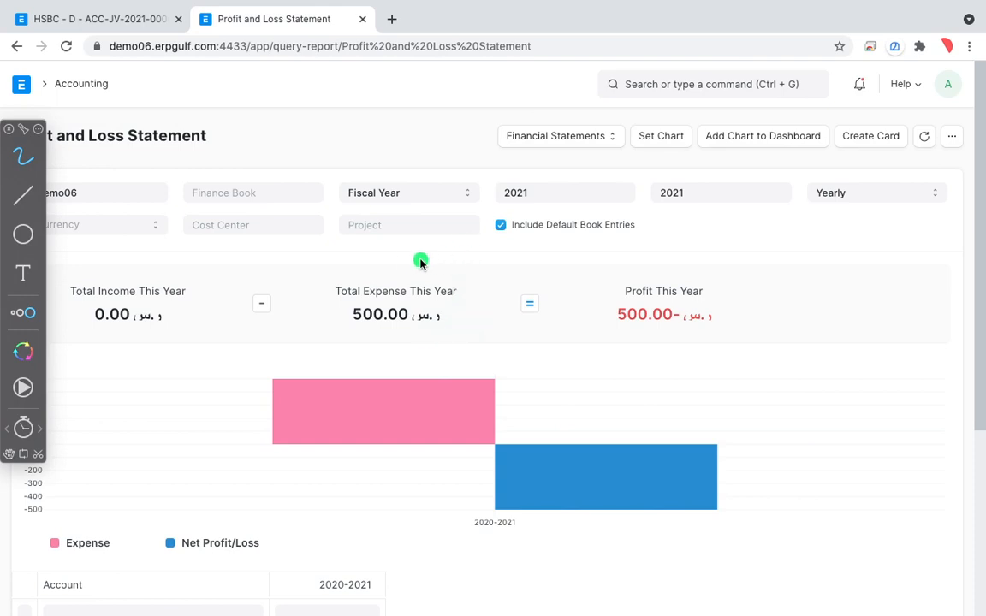
Step: Handwrite PURCHASE-2000 and SALE-3000 over the Profit and Loss report, with drawings kept persistent
{"action": "mouse_move", "coordinate": [340, 247]}
{"action": "left_mouse_down"}
{"action": "mouse_move", "coordinate": [336, 267]}
{"action": "mouse_move", "coordinate": [445, 224]}
{"action": "mouse_move", "coordinate": [503, 244]}
{"action": "mouse_move", "coordinate": [555, 238]}
{"action": "mouse_move", "coordinate": [665, 185]}
{"action": "mouse_move", "coordinate": [703, 225]}
{"action": "left_mouse_up"}
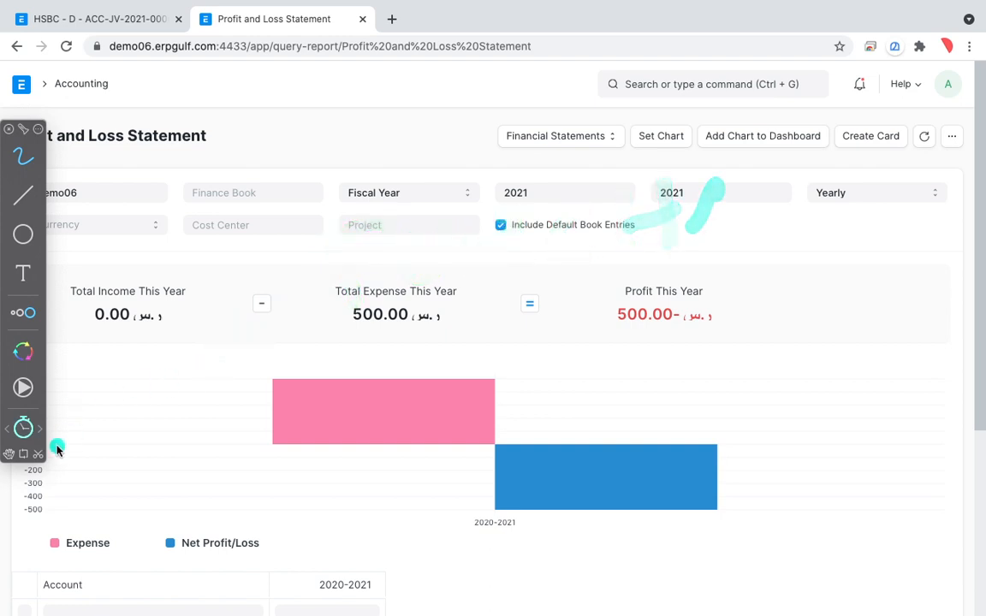
{"action": "left_click", "coordinate": [29, 432]}
{"action": "mouse_move", "coordinate": [227, 248]}
{"action": "left_mouse_down"}
{"action": "mouse_move", "coordinate": [221, 308]}
{"action": "mouse_move", "coordinate": [271, 259]}
{"action": "mouse_move", "coordinate": [326, 262]}
{"action": "mouse_move", "coordinate": [331, 225]}
{"action": "mouse_move", "coordinate": [387, 185]}
{"action": "mouse_move", "coordinate": [452, 225]}
{"action": "mouse_move", "coordinate": [543, 178]}
{"action": "mouse_move", "coordinate": [603, 172]}
{"action": "mouse_move", "coordinate": [666, 231]}
{"action": "left_mouse_up"}
{"action": "mouse_move", "coordinate": [328, 317]}
{"action": "left_mouse_down"}
{"action": "mouse_move", "coordinate": [296, 329]}
{"action": "mouse_move", "coordinate": [370, 364]}
{"action": "mouse_move", "coordinate": [418, 331]}
{"action": "mouse_move", "coordinate": [477, 323]}
{"action": "left_mouse_up"}
{"action": "left_click_drag", "start_coordinate": [531, 300], "coordinate": [522, 342]}
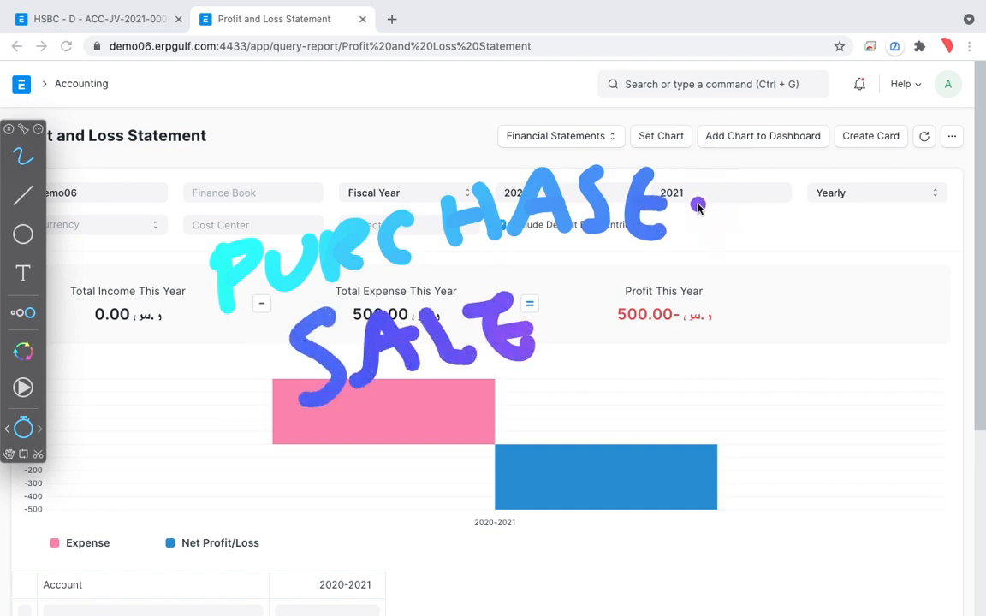
{"action": "left_click_drag", "start_coordinate": [696, 206], "coordinate": [746, 193]}
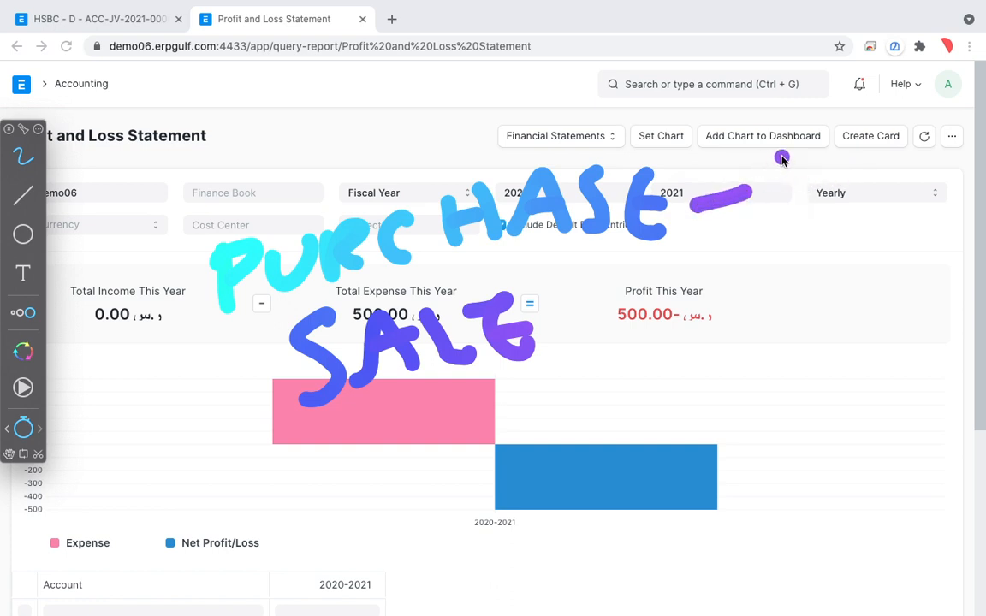
{"action": "left_click_drag", "start_coordinate": [774, 154], "coordinate": [810, 205]}
{"action": "mouse_move", "coordinate": [835, 150]}
{"action": "left_mouse_down"}
{"action": "mouse_move", "coordinate": [870, 163]}
{"action": "mouse_move", "coordinate": [904, 159]}
{"action": "left_mouse_up"}
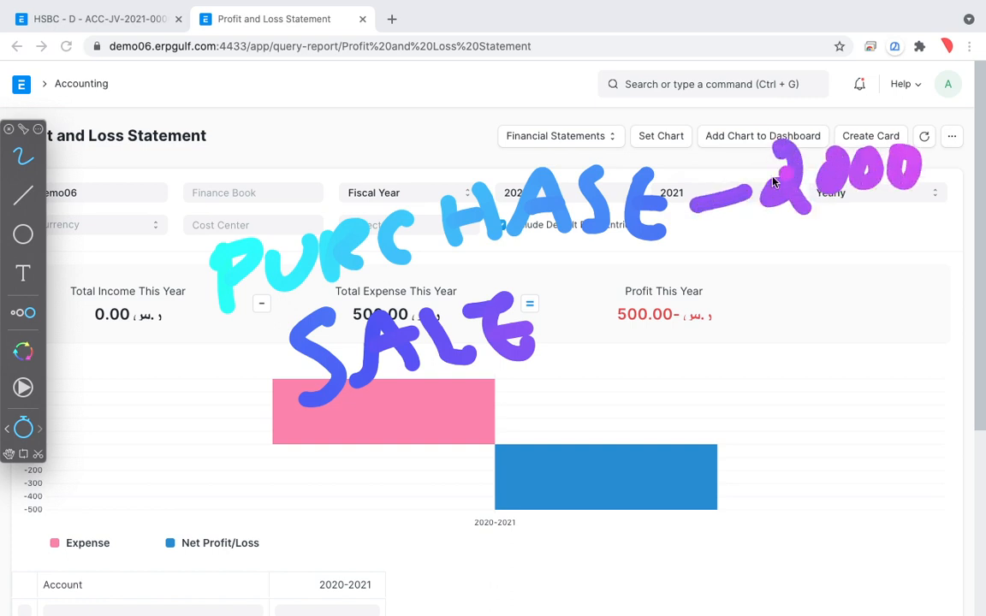
{"action": "mouse_move", "coordinate": [601, 316]}
{"action": "left_mouse_down"}
{"action": "mouse_move", "coordinate": [704, 291]}
{"action": "mouse_move", "coordinate": [758, 261]}
{"action": "mouse_move", "coordinate": [738, 315]}
{"action": "left_mouse_up"}
{"action": "mouse_move", "coordinate": [805, 257]}
{"action": "left_mouse_down"}
{"action": "mouse_move", "coordinate": [840, 258]}
{"action": "mouse_move", "coordinate": [867, 280]}
{"action": "mouse_move", "coordinate": [881, 245]}
{"action": "left_mouse_up"}
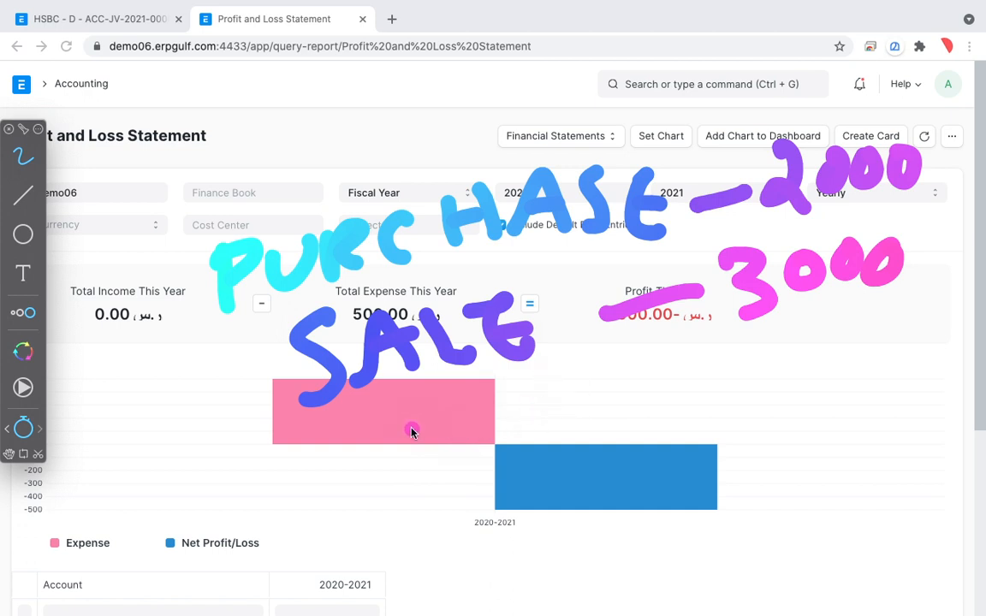
Step: Write GP-1000 below, subtract the 500 expense, and note the 500= net result
{"action": "mouse_move", "coordinate": [466, 400]}
{"action": "left_mouse_down"}
{"action": "mouse_move", "coordinate": [456, 456]}
{"action": "mouse_move", "coordinate": [482, 430]}
{"action": "mouse_move", "coordinate": [462, 427]}
{"action": "left_mouse_up"}
{"action": "mouse_move", "coordinate": [527, 383]}
{"action": "left_mouse_down"}
{"action": "mouse_move", "coordinate": [524, 421]}
{"action": "mouse_move", "coordinate": [533, 407]}
{"action": "left_mouse_up"}
{"action": "mouse_move", "coordinate": [575, 409]}
{"action": "left_mouse_down"}
{"action": "mouse_move", "coordinate": [612, 399]}
{"action": "mouse_move", "coordinate": [654, 416]}
{"action": "left_mouse_up"}
{"action": "left_click", "coordinate": [646, 378]}
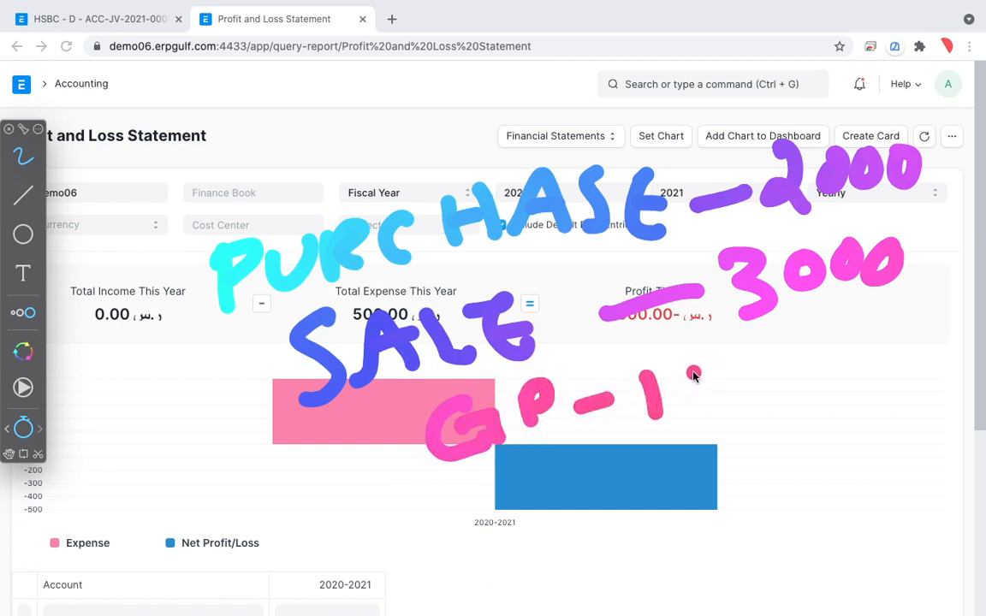
{"action": "mouse_move", "coordinate": [730, 389]}
{"action": "left_mouse_down"}
{"action": "mouse_move", "coordinate": [735, 378]}
{"action": "mouse_move", "coordinate": [769, 377]}
{"action": "left_mouse_up"}
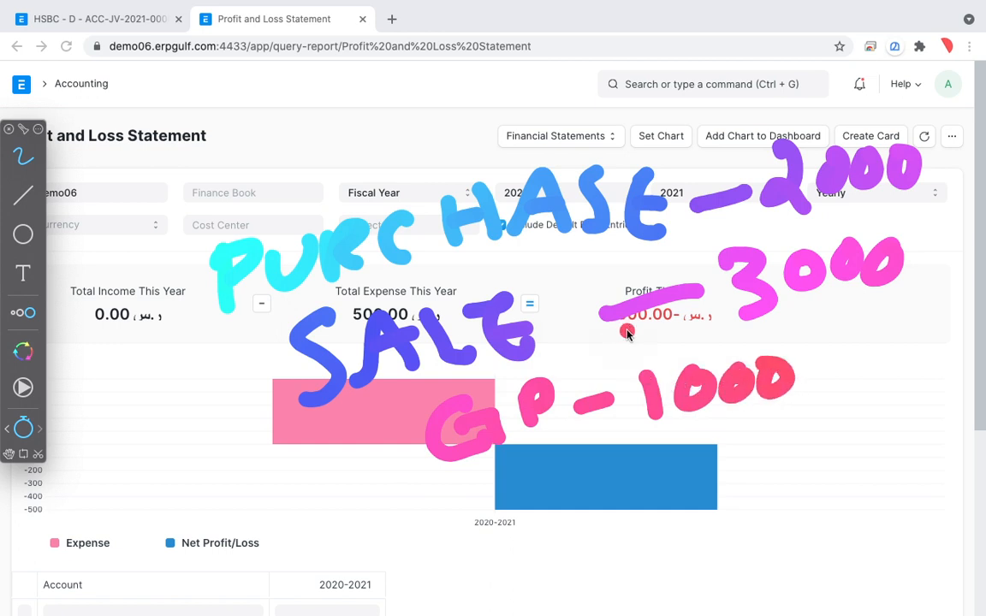
{"action": "left_click_drag", "start_coordinate": [722, 432], "coordinate": [690, 486]}
{"action": "mouse_move", "coordinate": [754, 432]}
{"action": "left_mouse_down"}
{"action": "mouse_move", "coordinate": [755, 445]}
{"action": "mouse_move", "coordinate": [807, 439]}
{"action": "mouse_move", "coordinate": [796, 430]}
{"action": "left_mouse_up"}
{"action": "left_click_drag", "start_coordinate": [531, 542], "coordinate": [843, 477]}
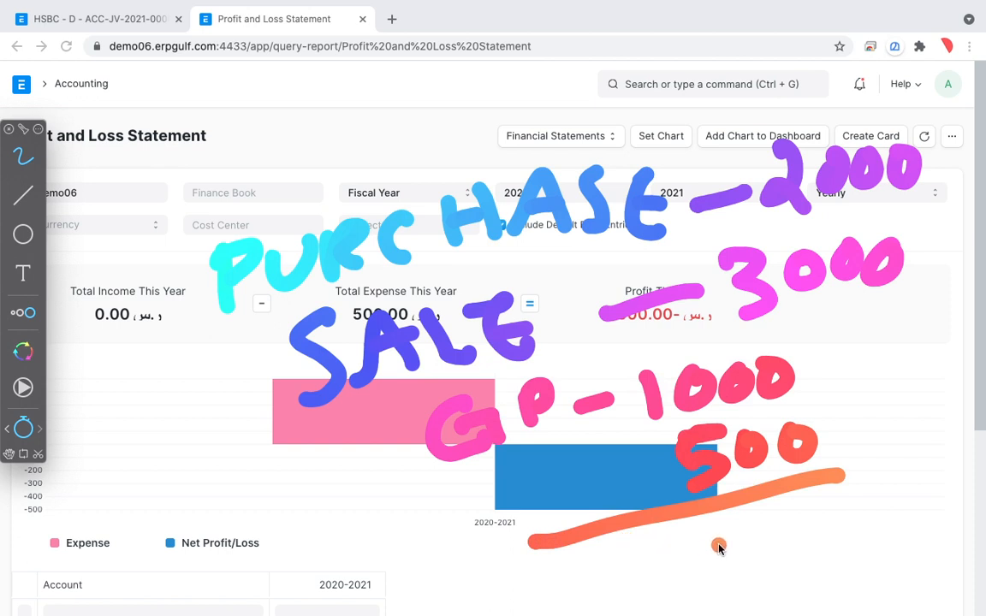
{"action": "left_click_drag", "start_coordinate": [710, 535], "coordinate": [718, 579]}
{"action": "mouse_move", "coordinate": [775, 521]}
{"action": "left_mouse_down"}
{"action": "mouse_move", "coordinate": [771, 555]}
{"action": "mouse_move", "coordinate": [774, 520]}
{"action": "mouse_move", "coordinate": [898, 501]}
{"action": "left_mouse_up"}
{"action": "left_click_drag", "start_coordinate": [861, 532], "coordinate": [907, 515]}
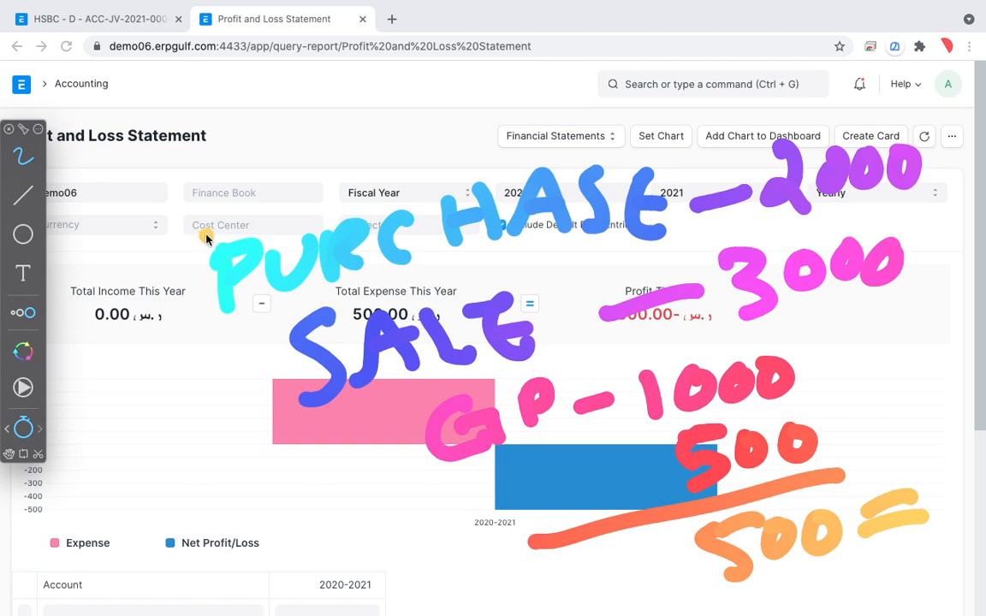
Step: Bring OBS to the front and clear all on-screen drawings
{"action": "key", "text": "super+Tab"}
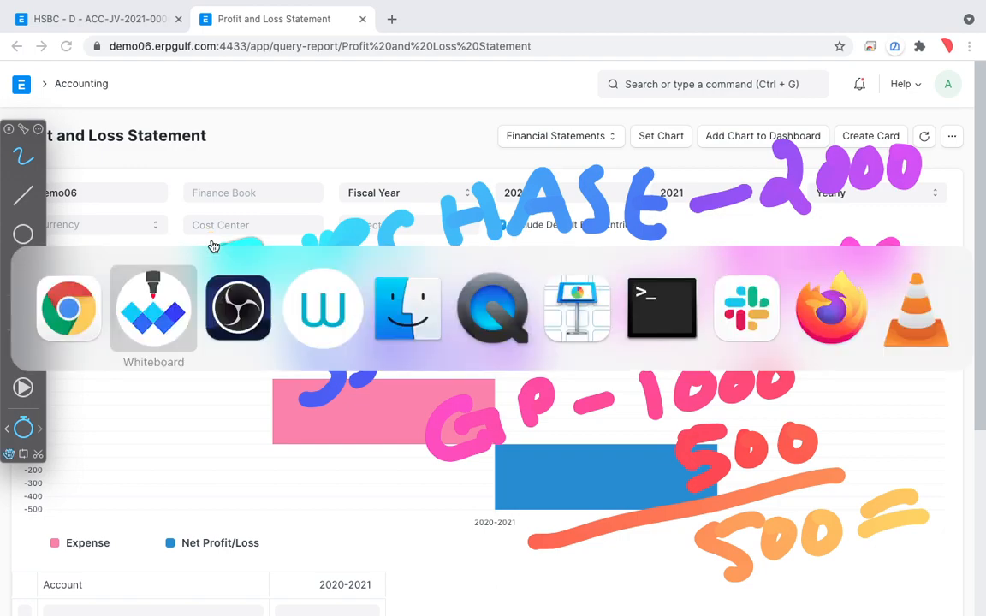
{"action": "key", "text": "super+Tab"}
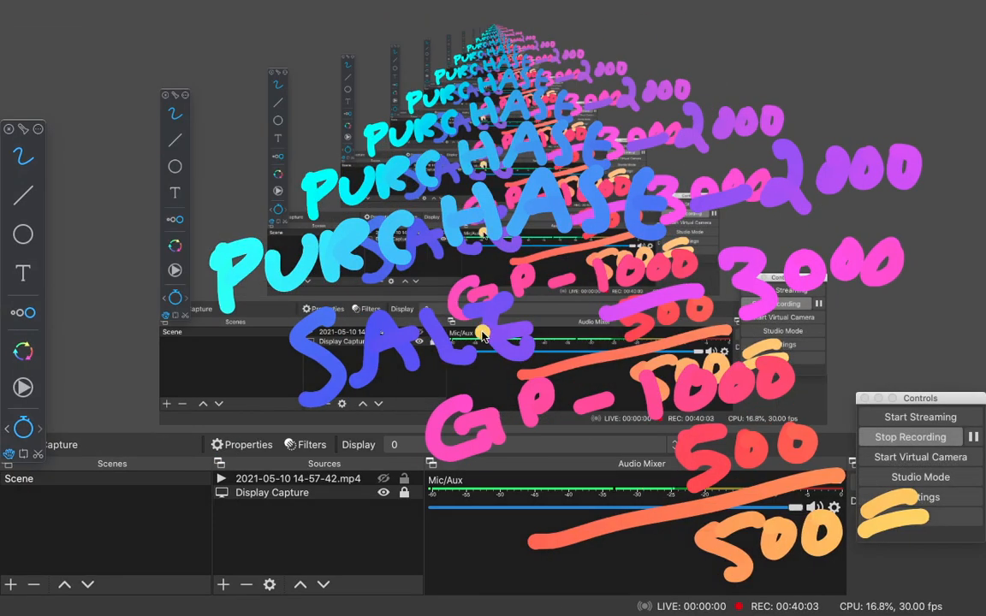
{"action": "key", "text": "Escape"}
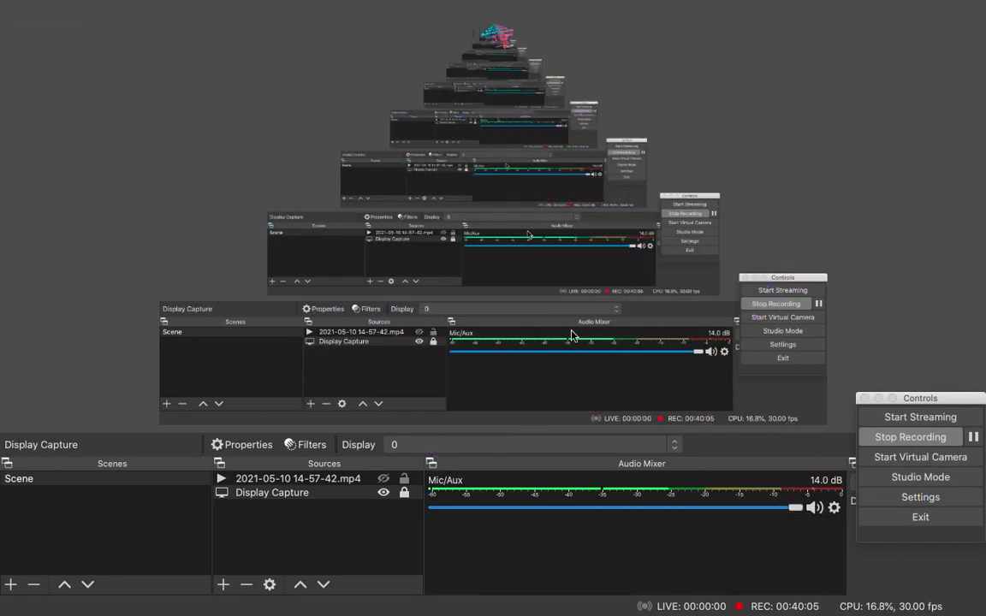